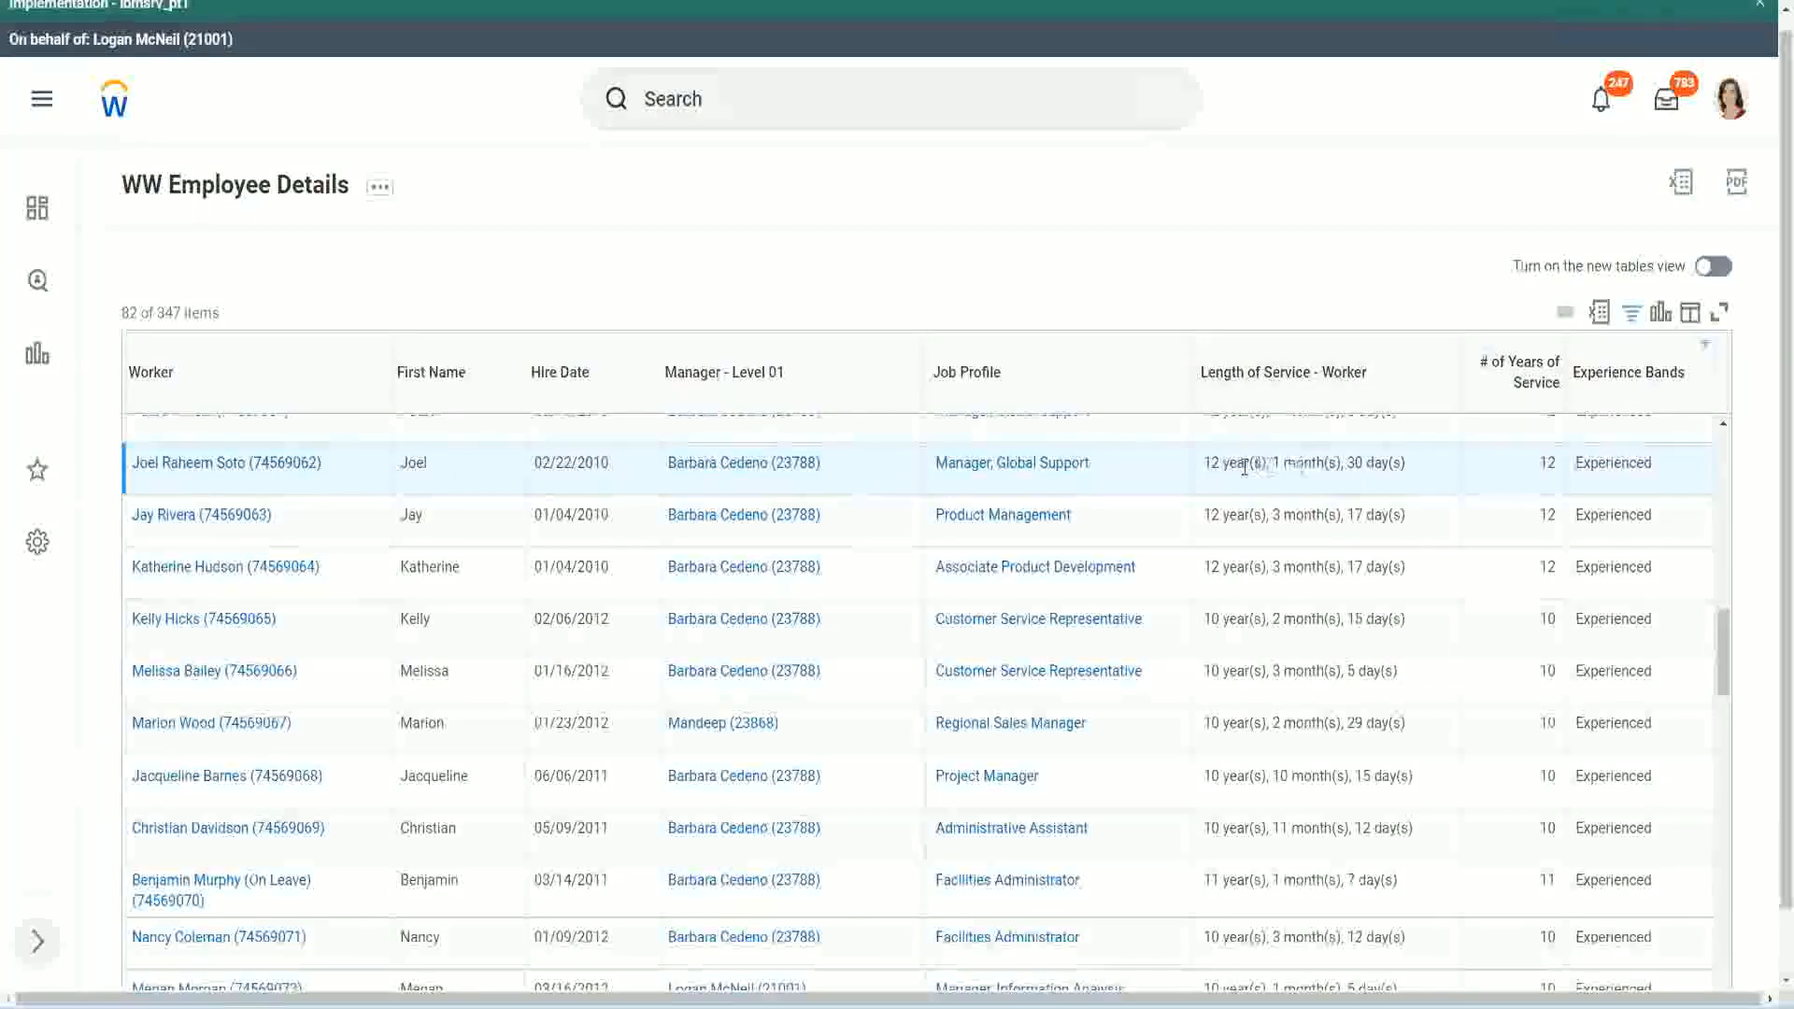
Step: Compare the years, months and days of service with the # of Years of Service for the Manager, Global Support hired 02/22/2010
drag(1205, 466, 1213, 469)
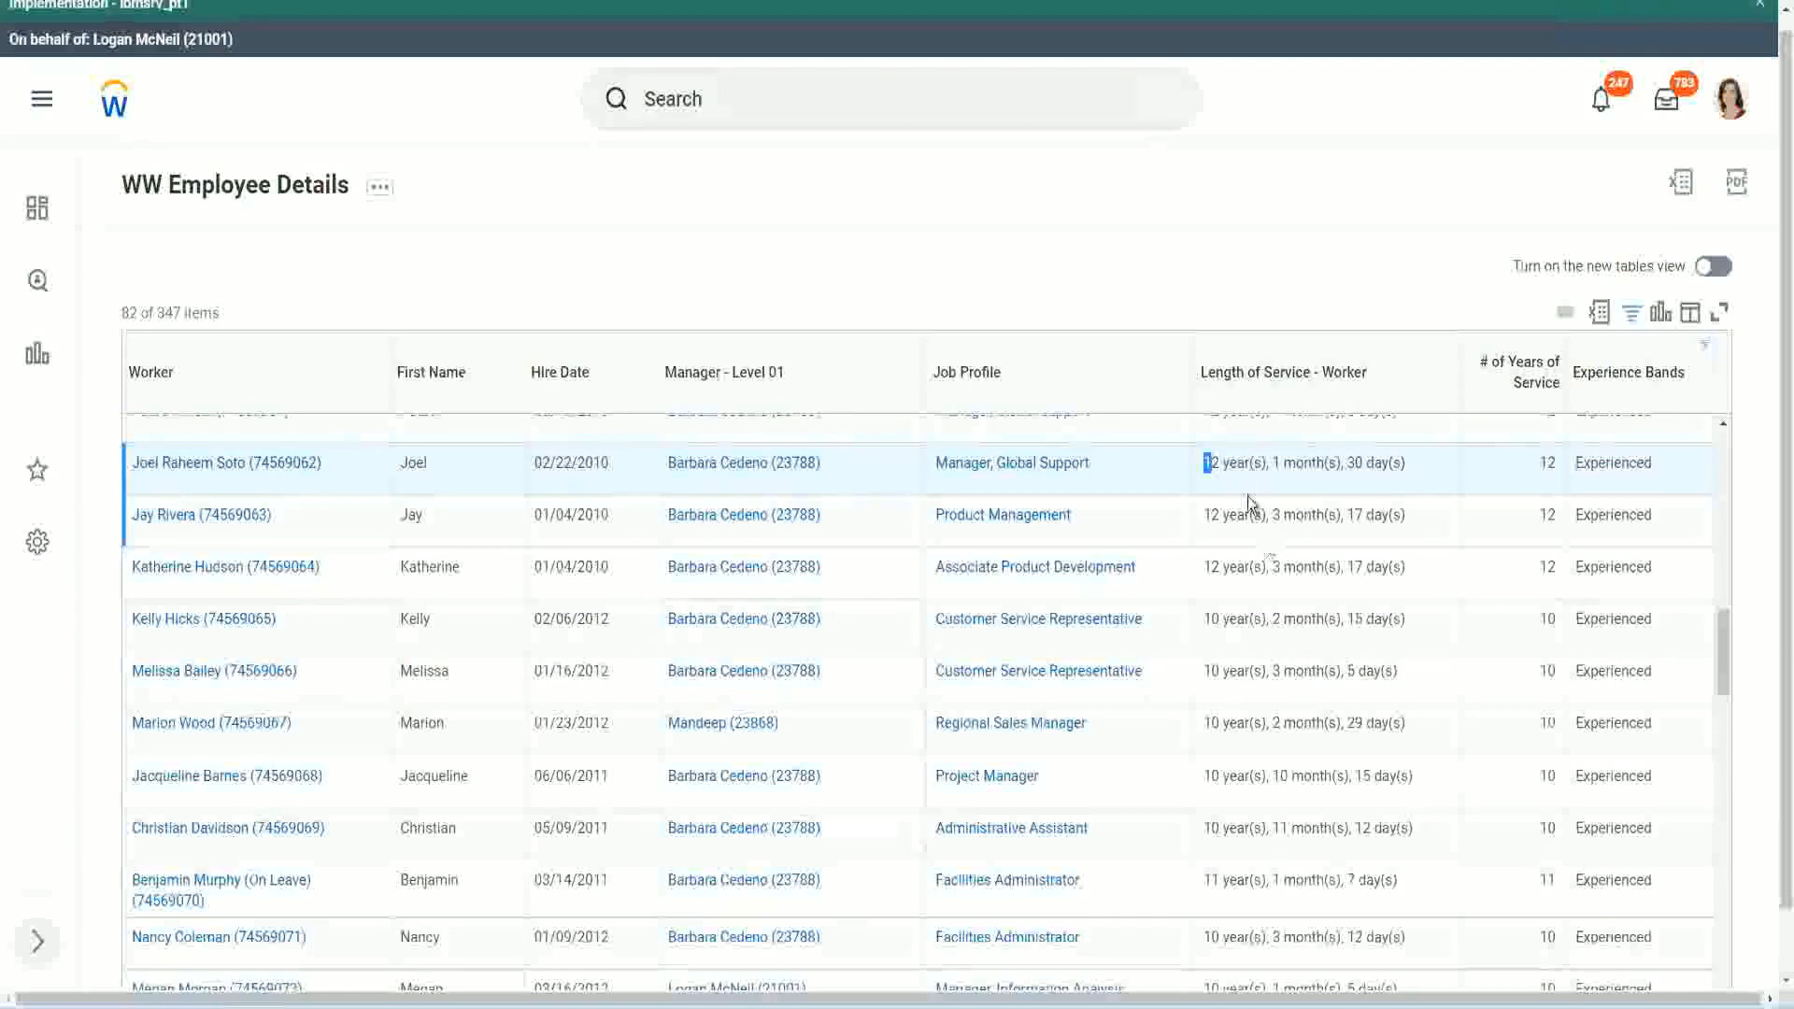
click(1265, 462)
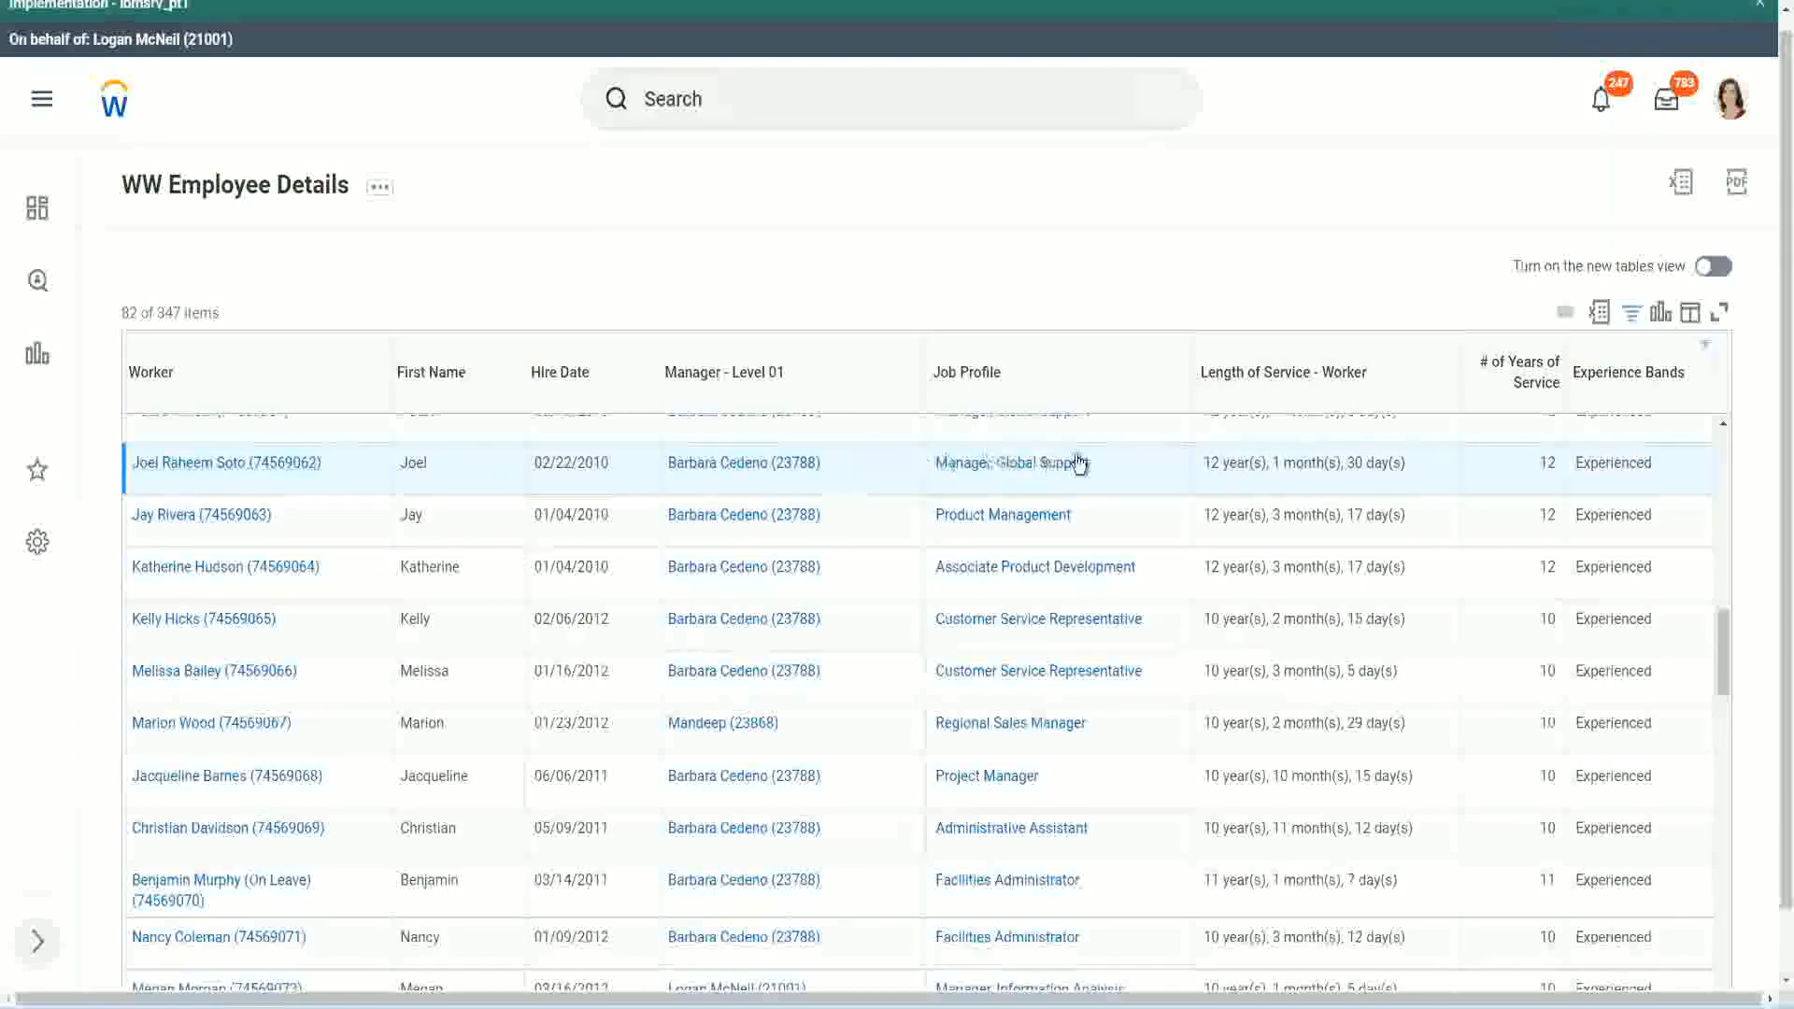
double_click(1208, 462)
double_click(1277, 463)
double_click(1354, 462)
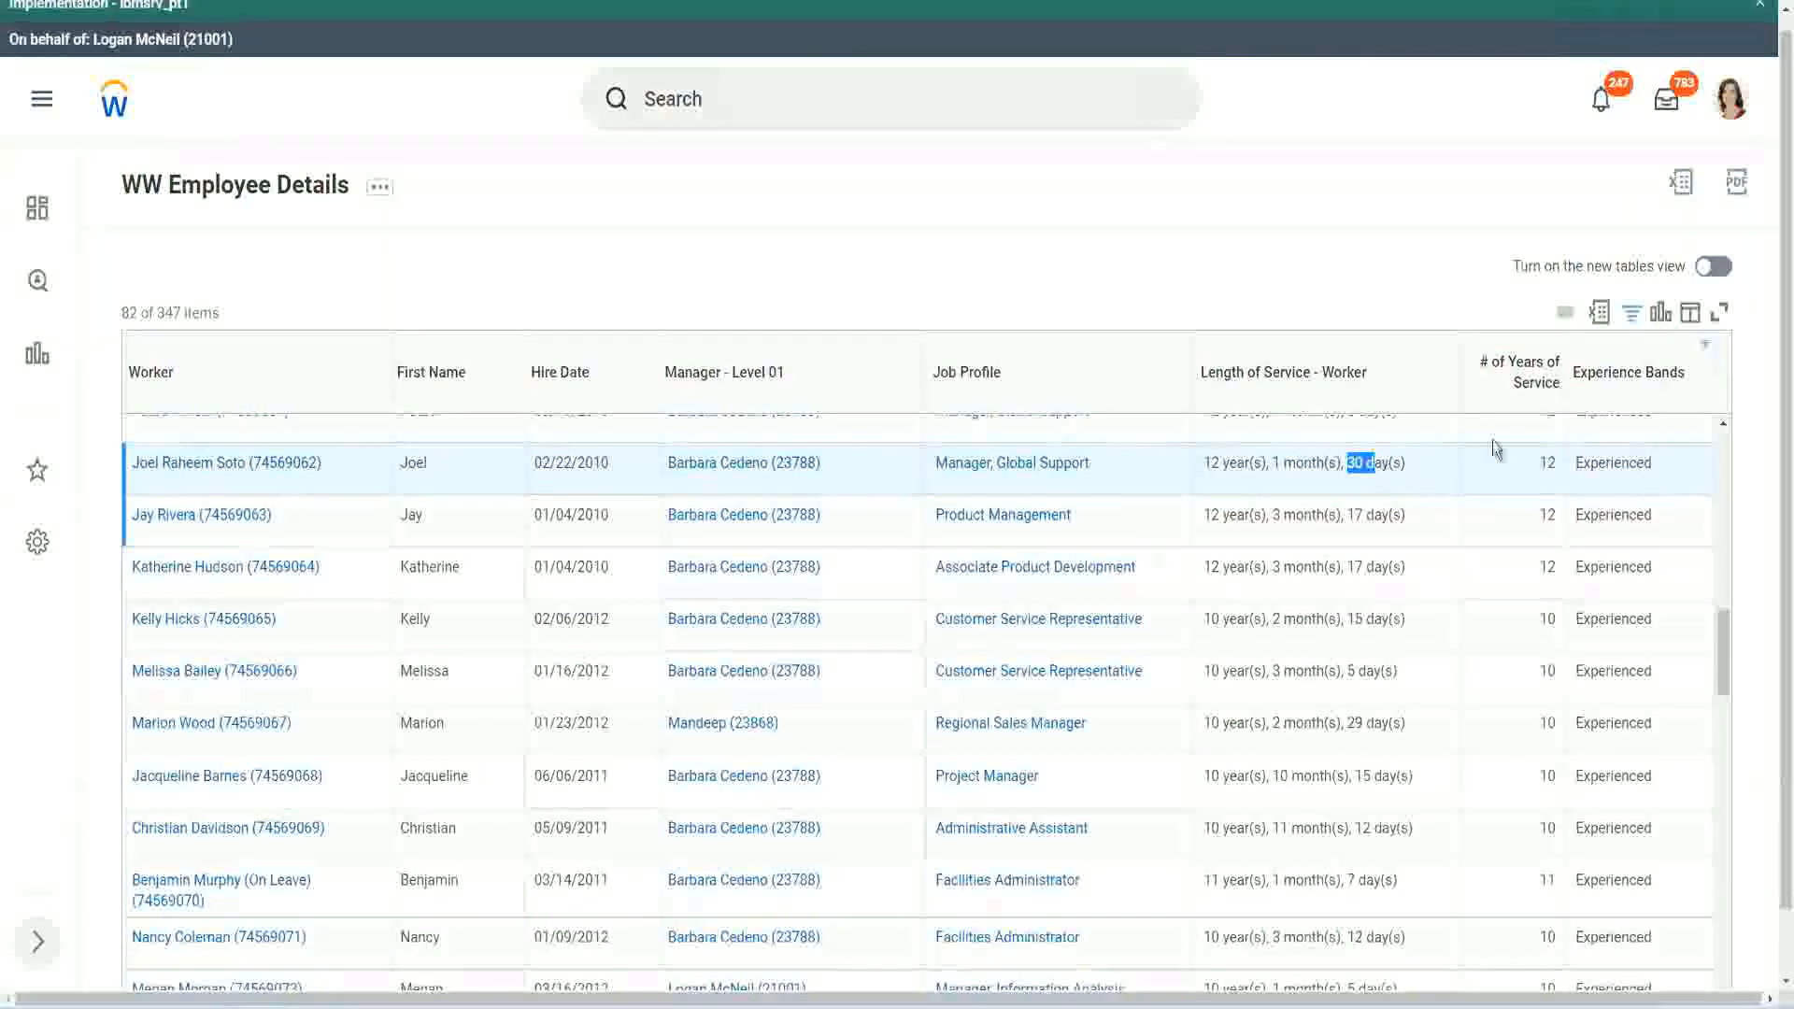
click(1506, 489)
double_click(1505, 488)
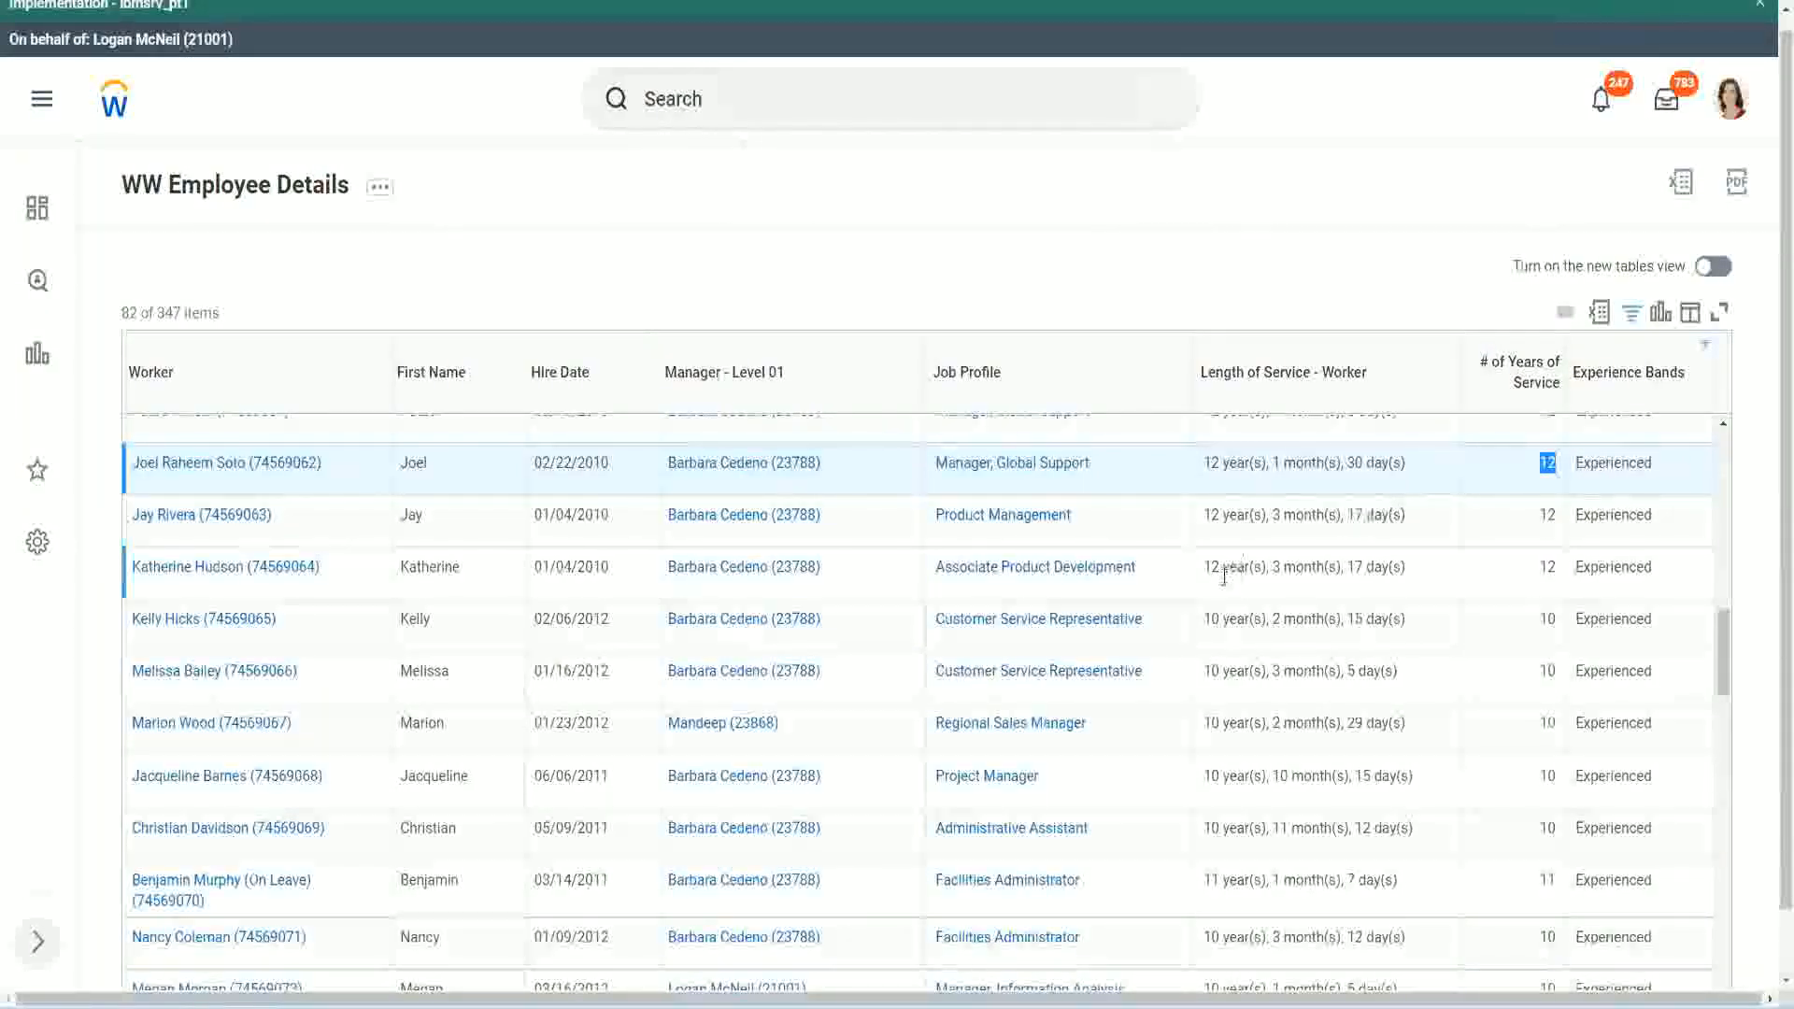
Step: Examine the Length of Service against the # of Years of Service for the Administrative Assistant hired 05/09/2011
click(1231, 829)
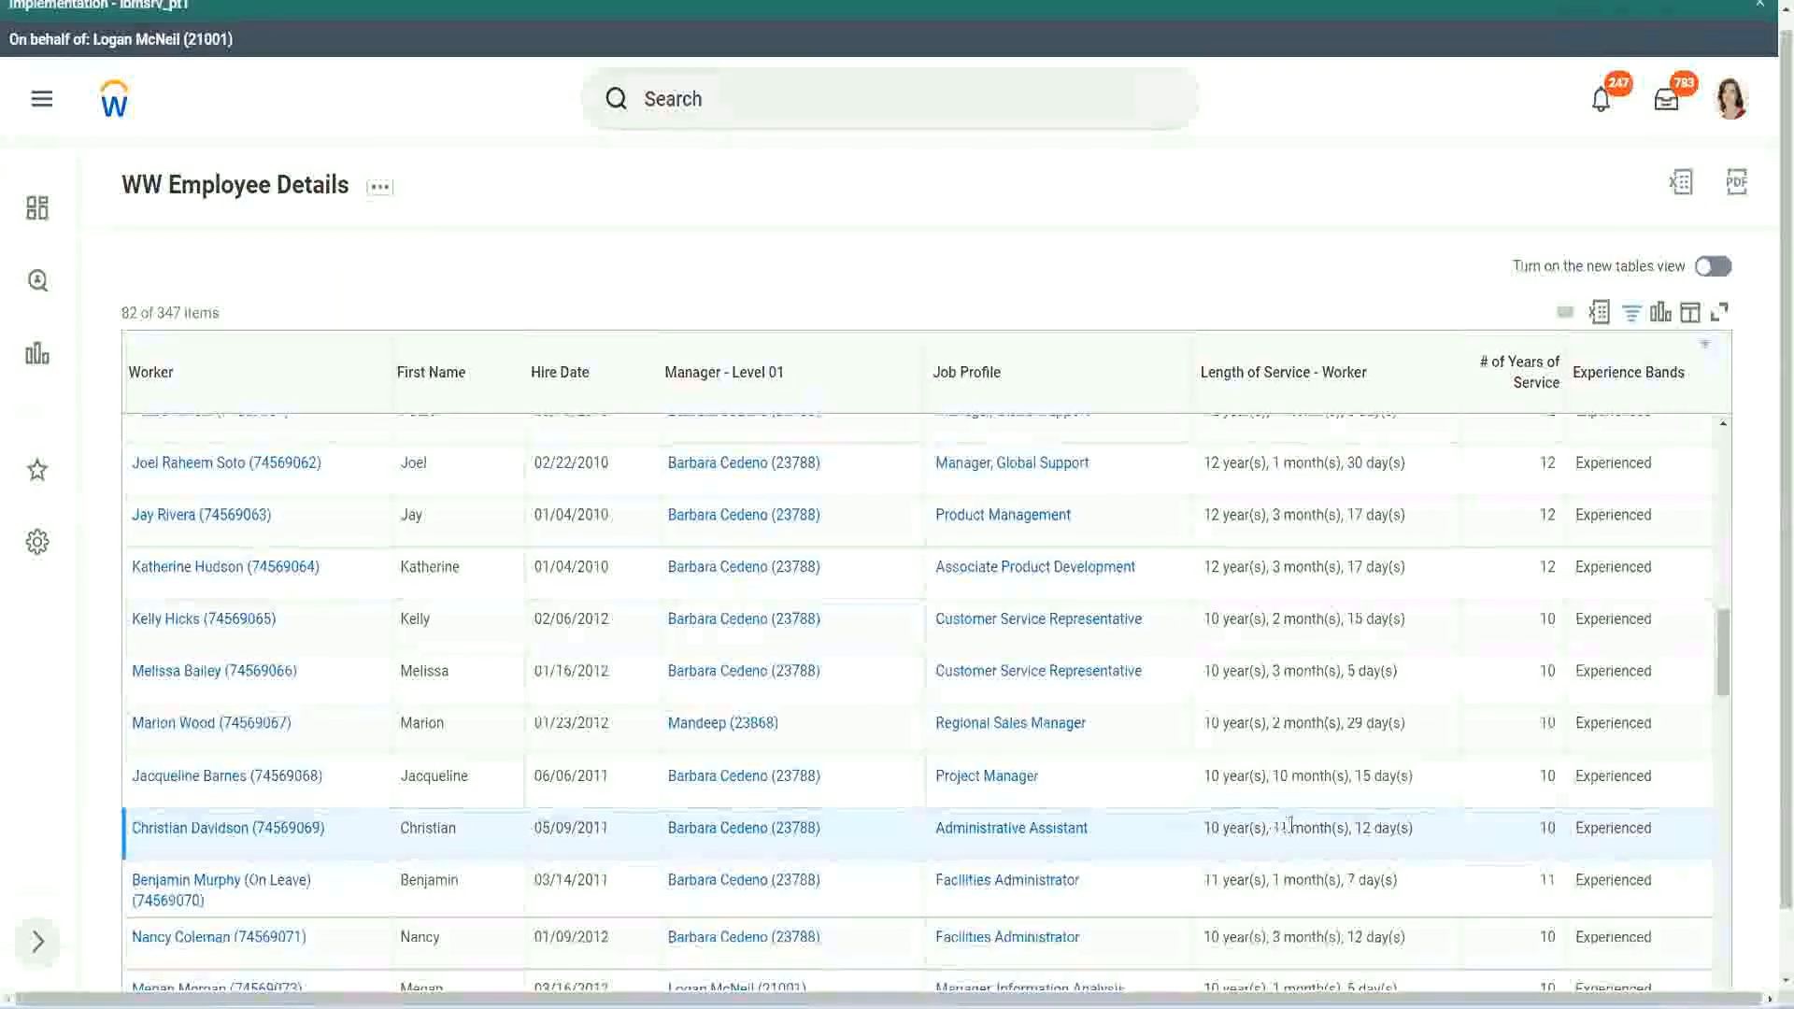
drag(1274, 828, 1373, 828)
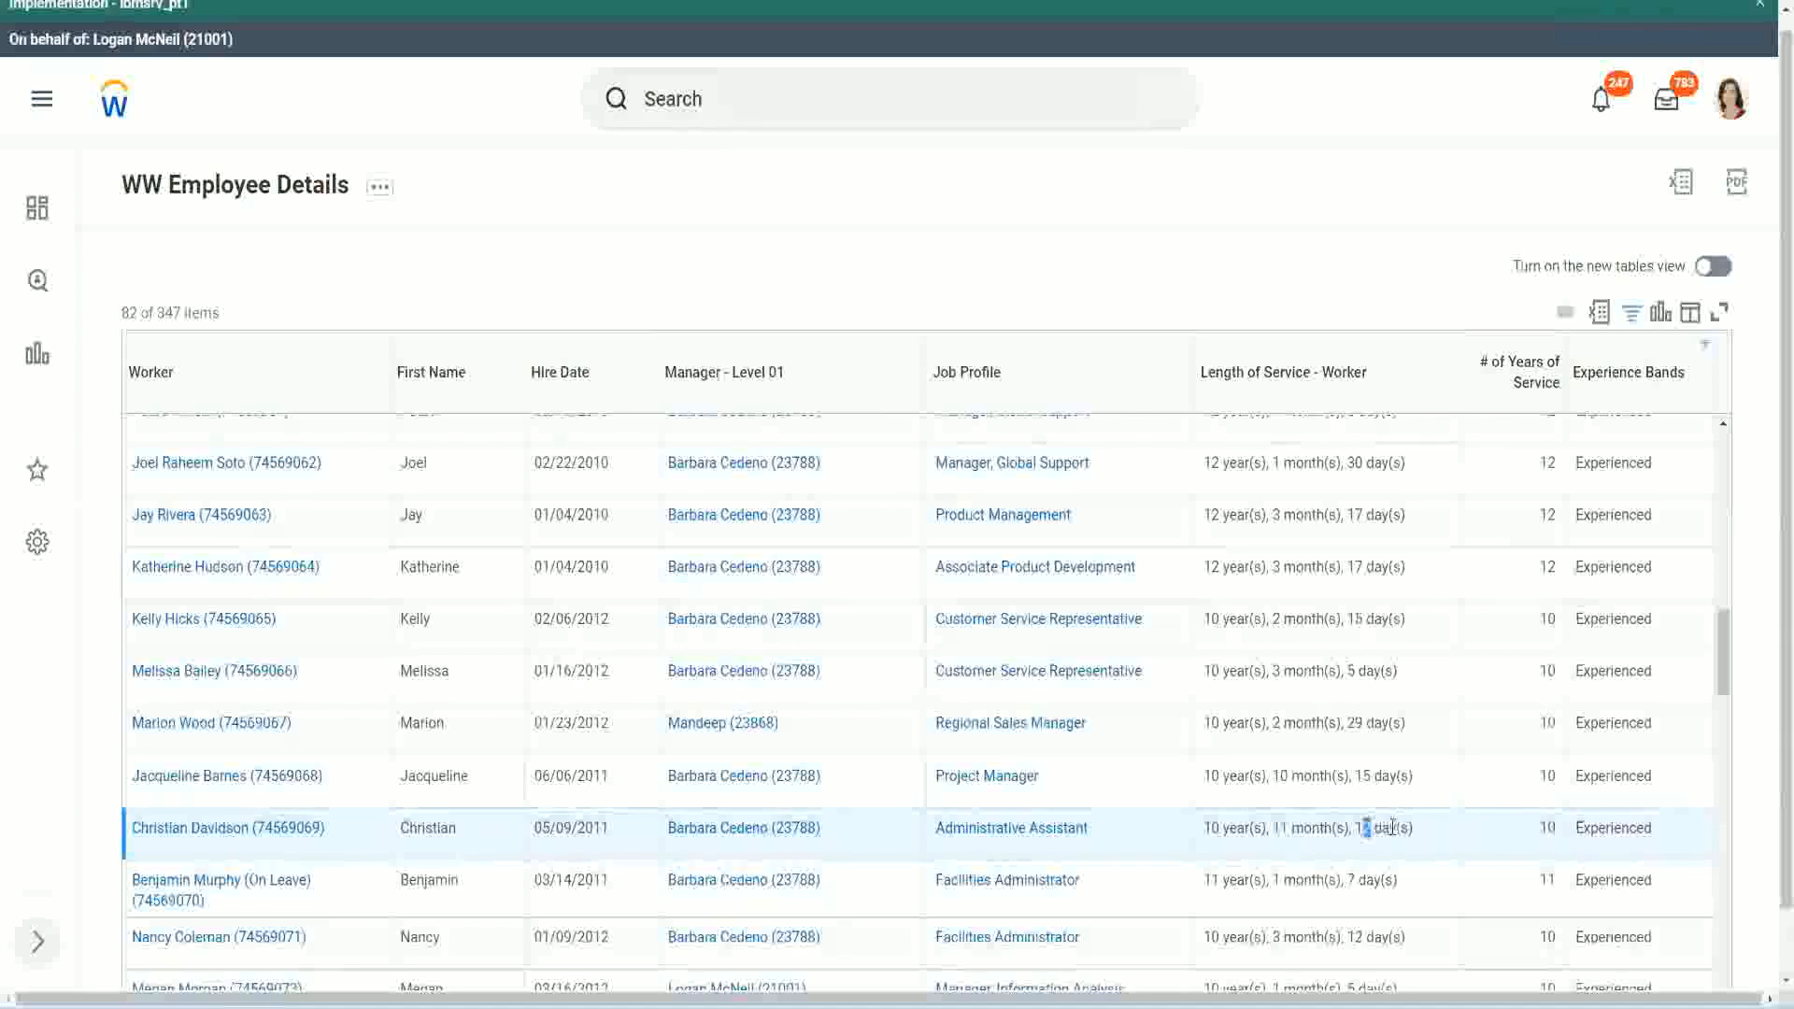
click(1392, 828)
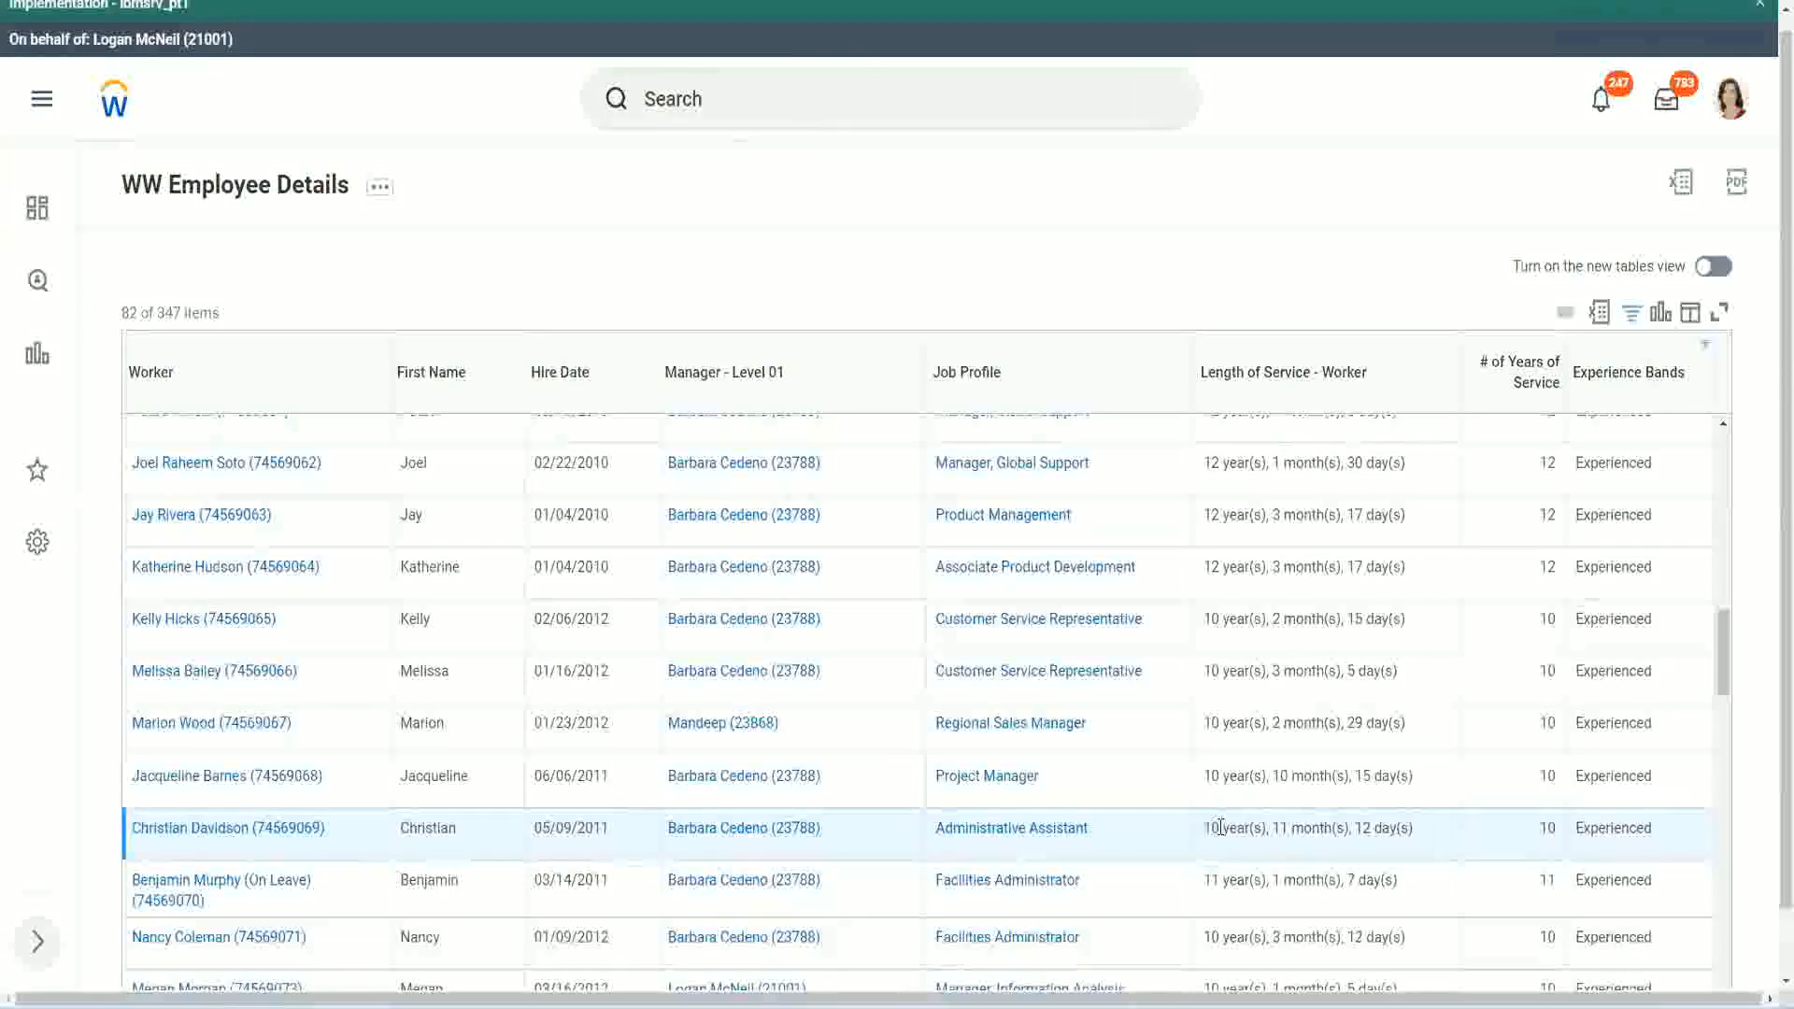
double_click(1547, 828)
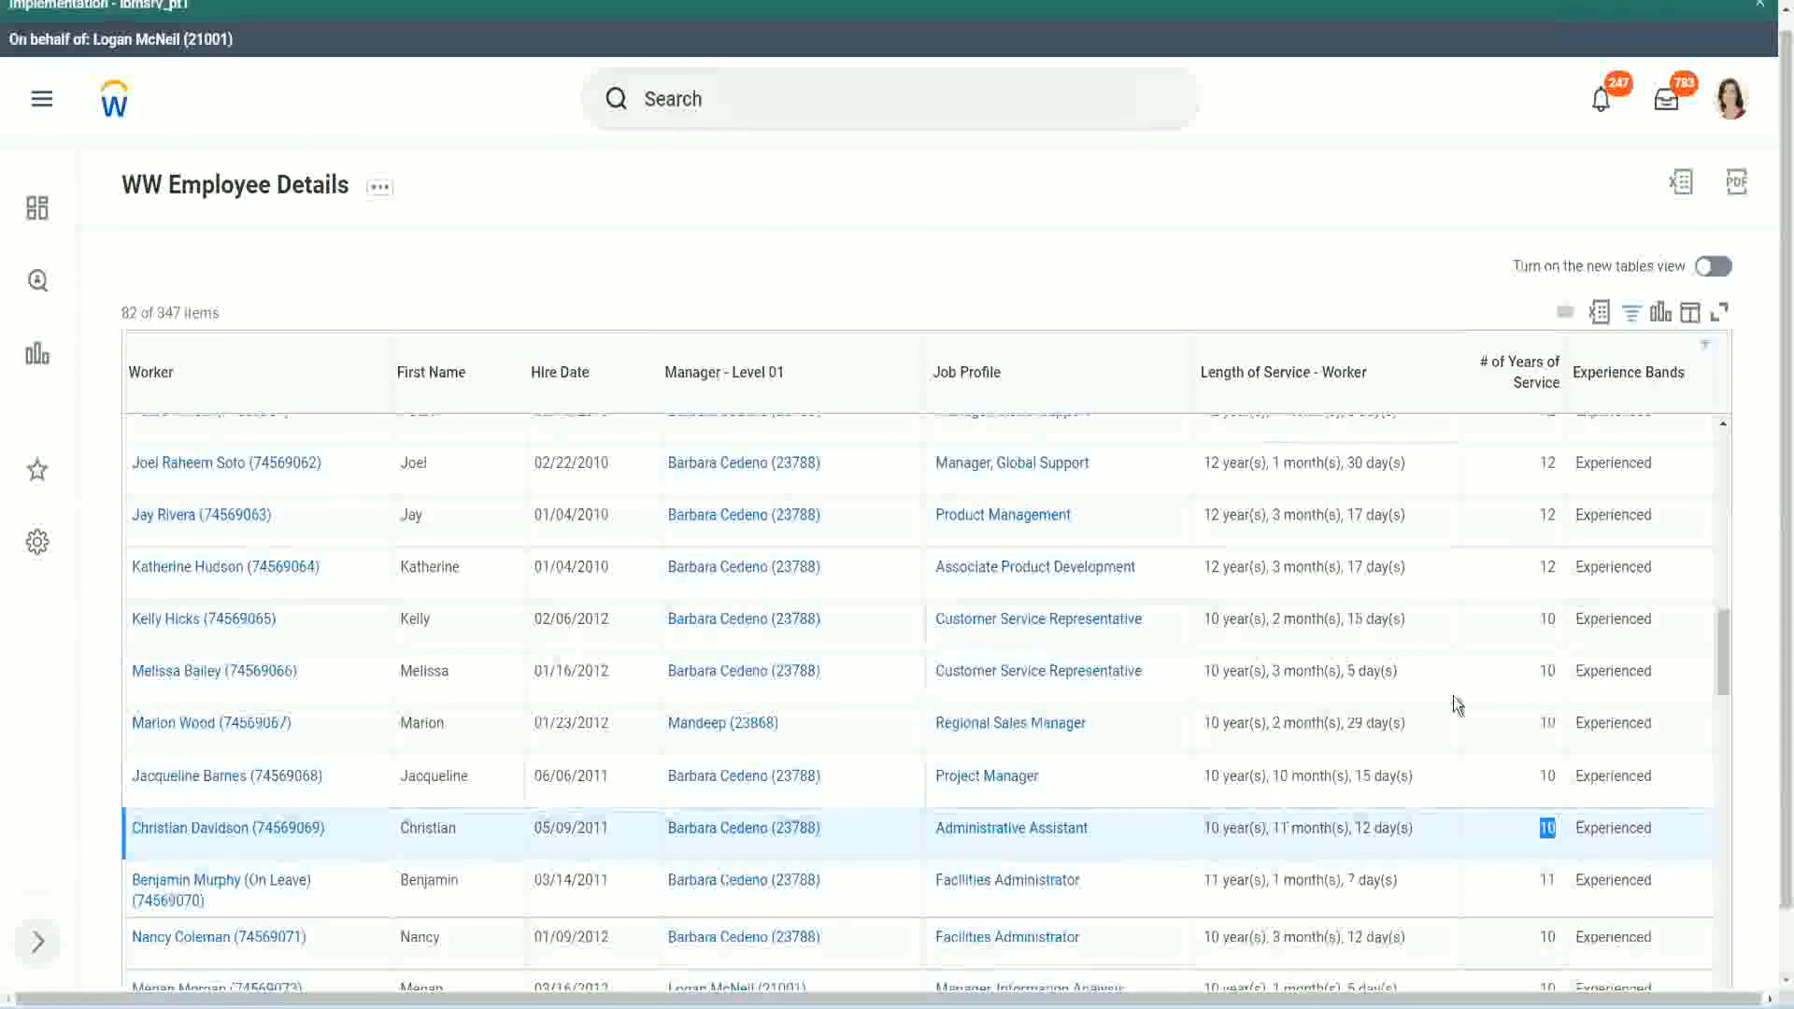
click(1544, 589)
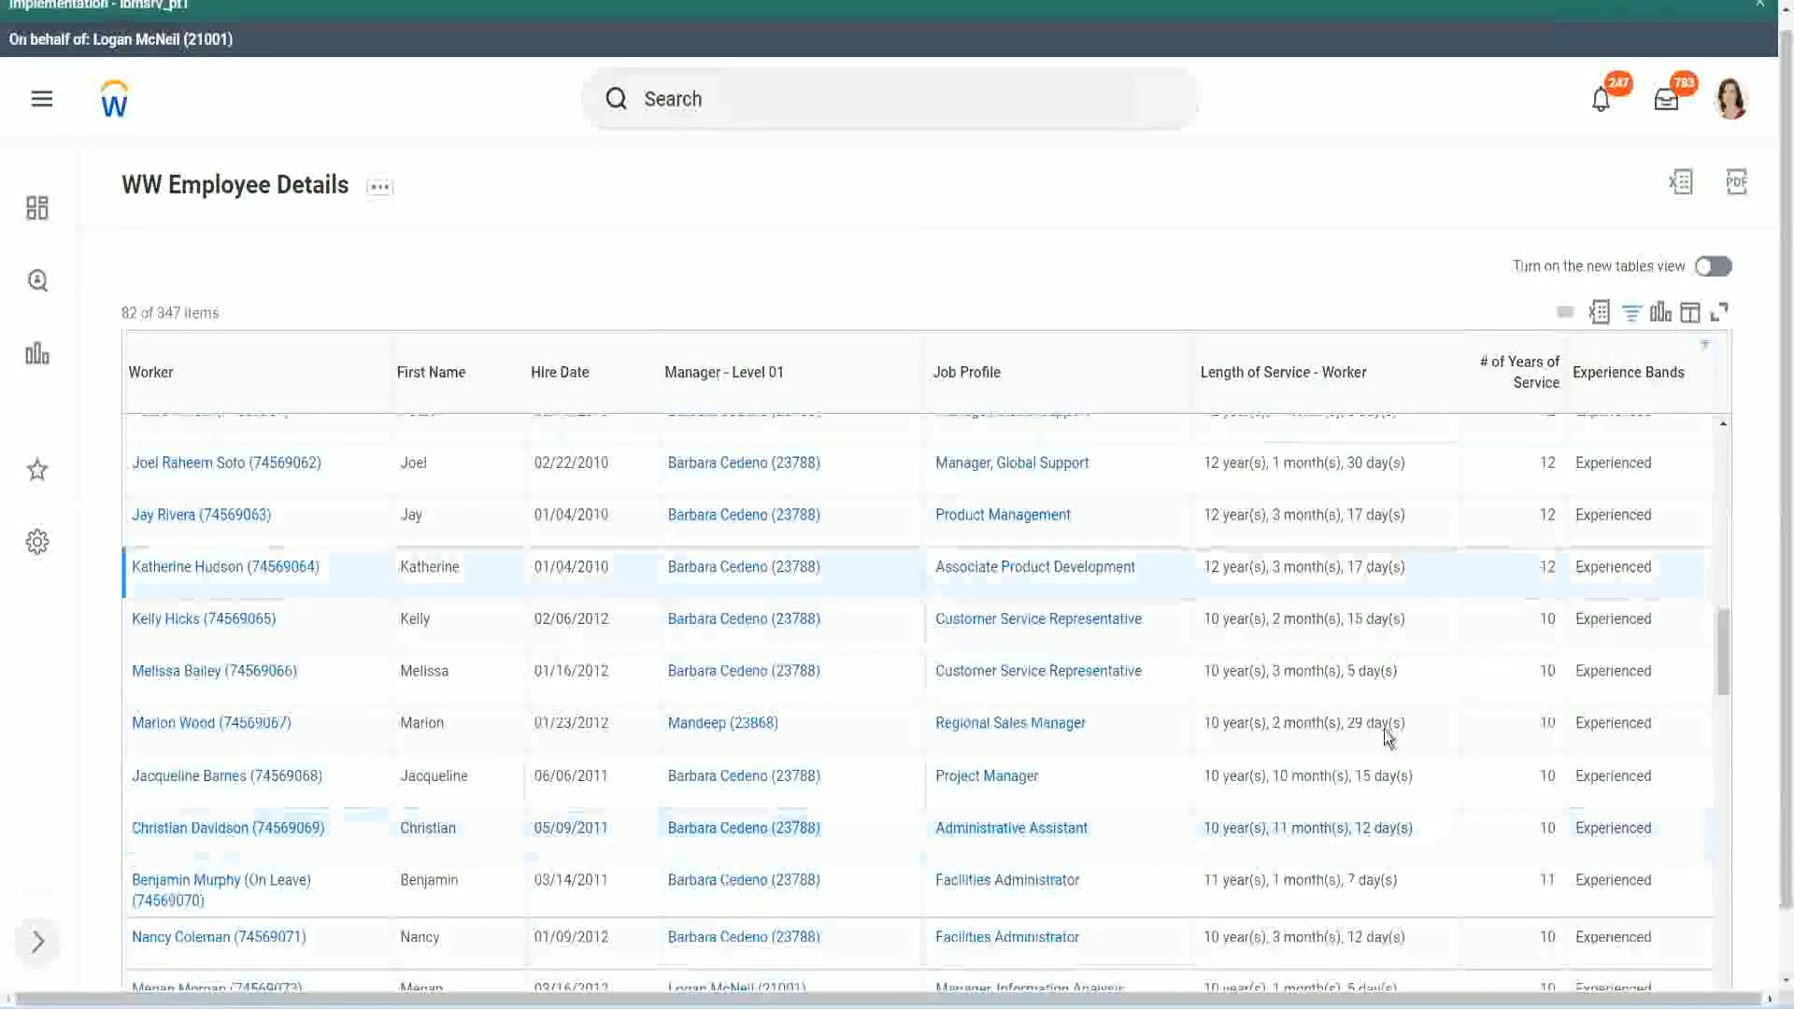
double_click(1225, 822)
click(1356, 822)
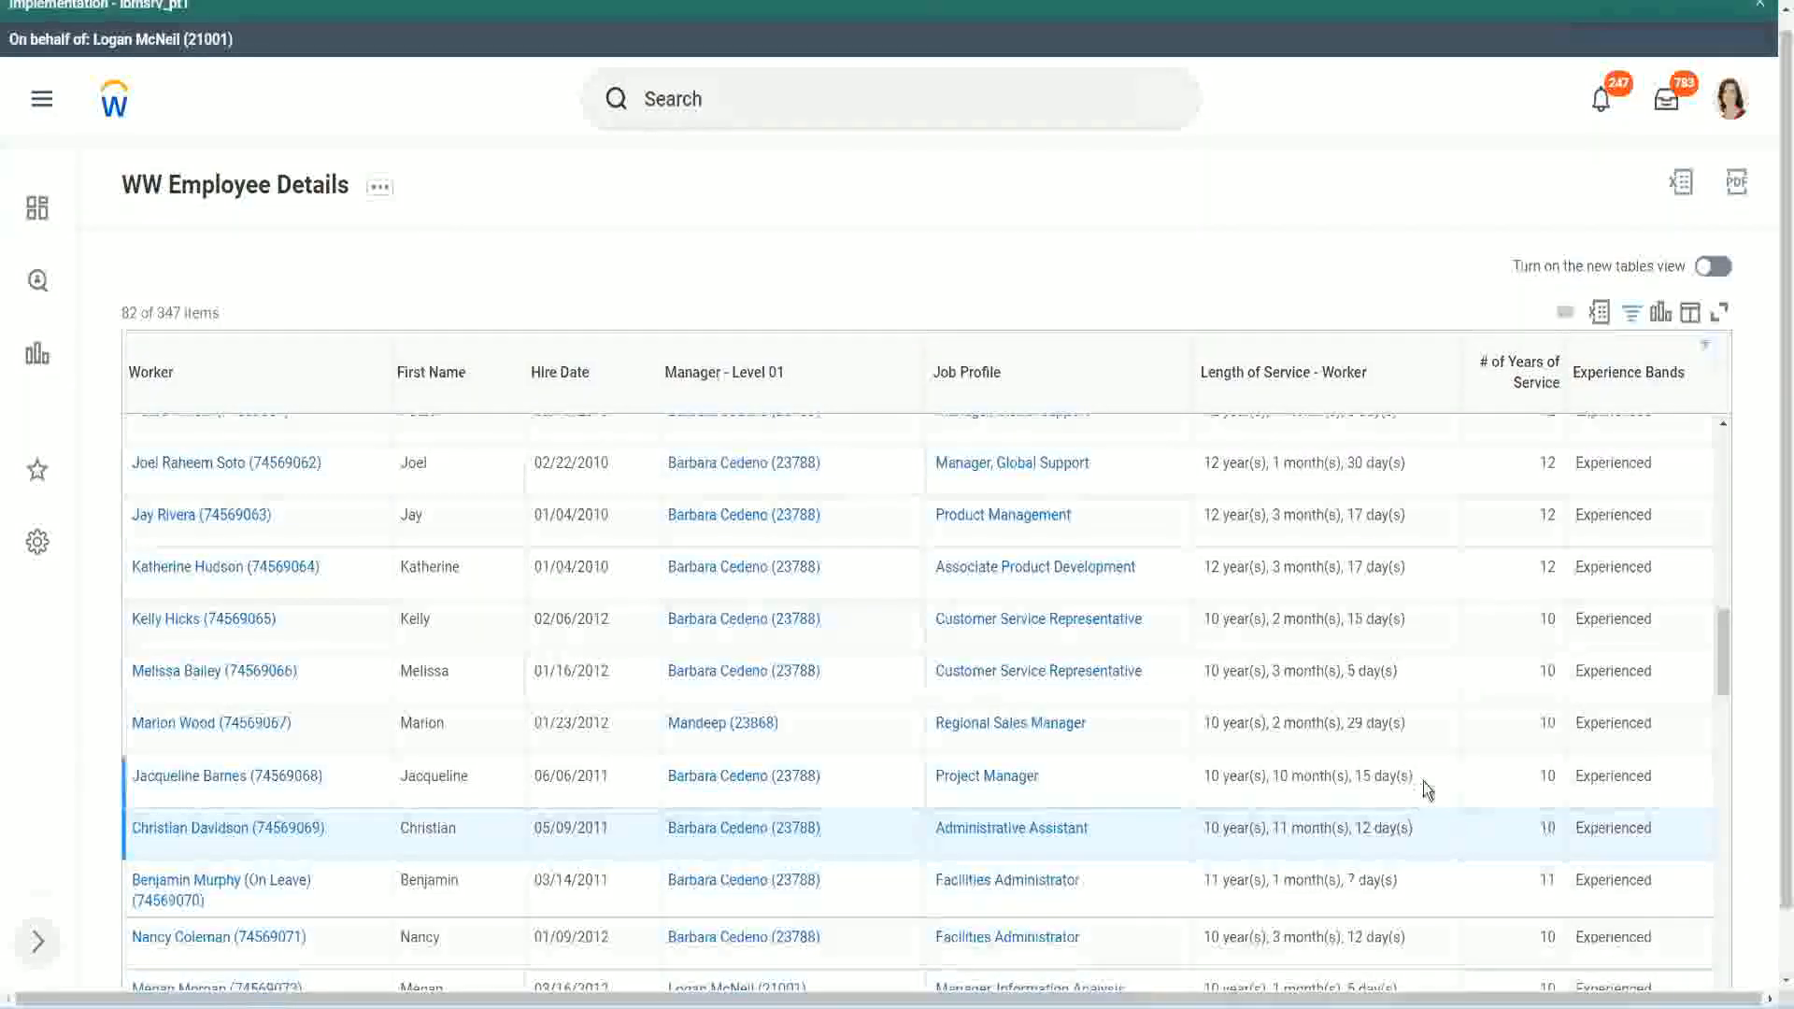
Step: Compare how length of service converts to whole years across the Global Support manager, Administrative Assistant and Project Manager rows
double_click(1548, 463)
drag(1204, 465, 1429, 455)
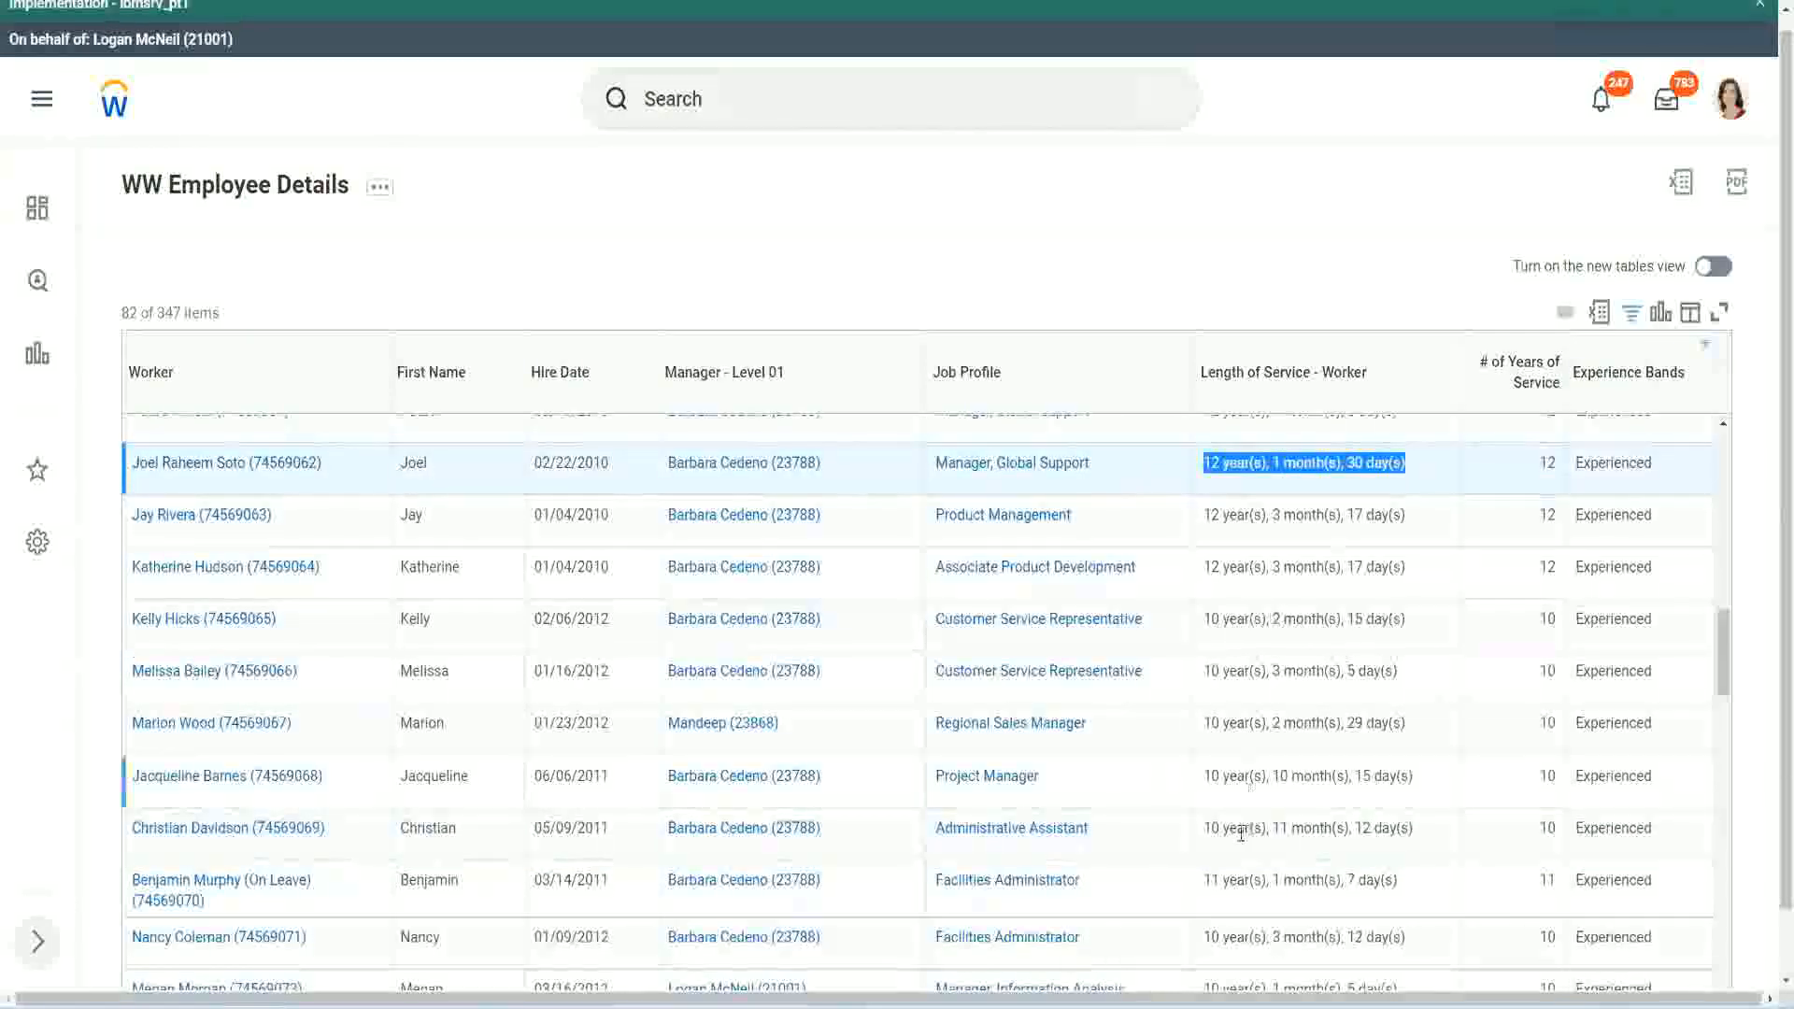
click(1393, 826)
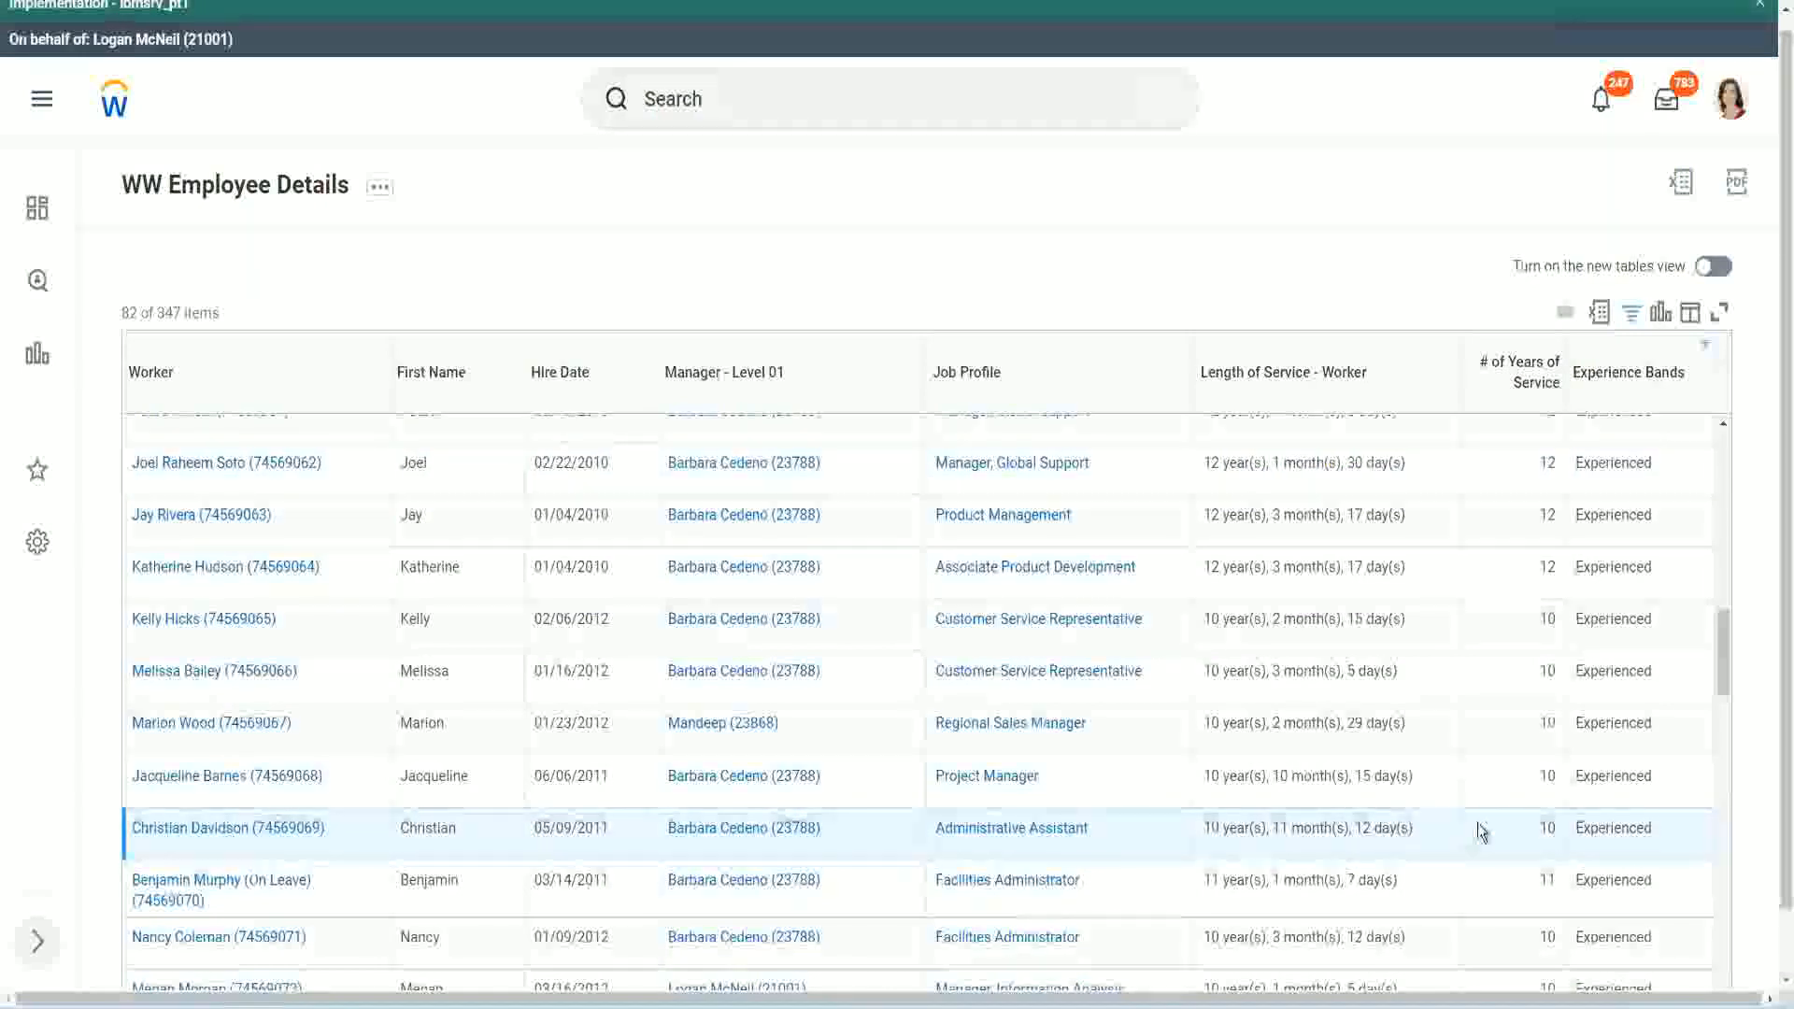
double_click(1545, 828)
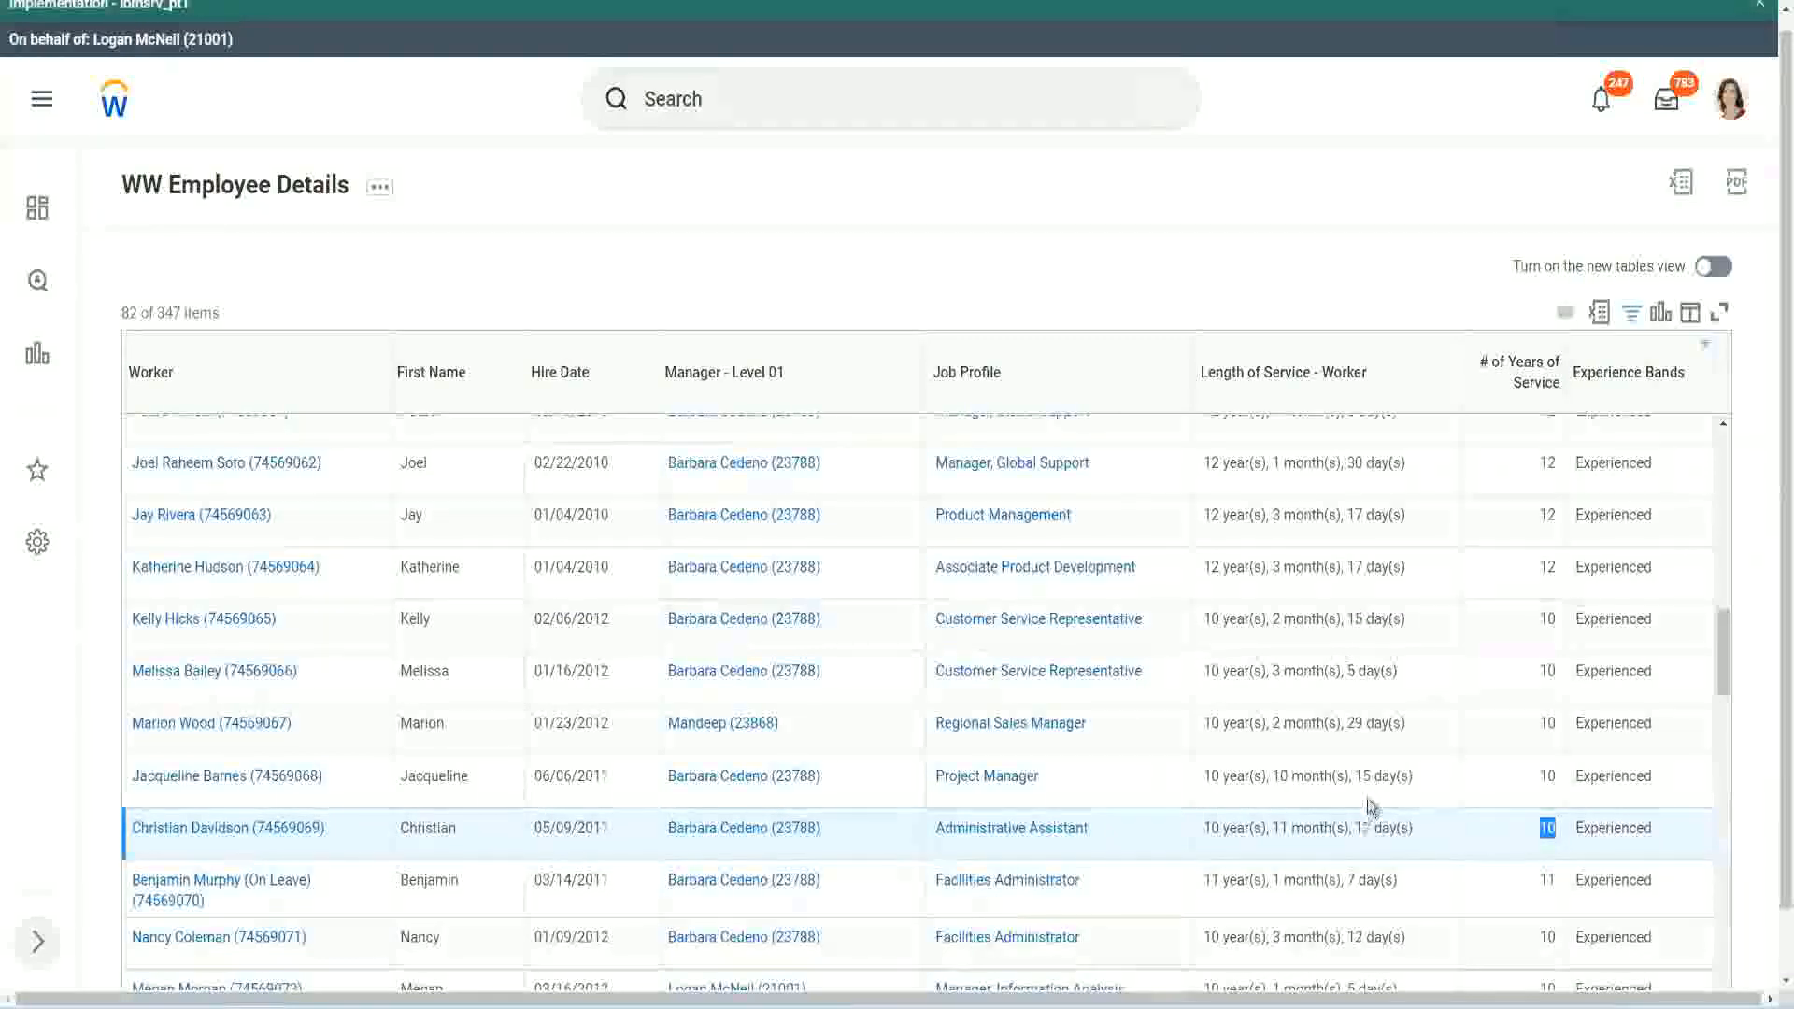
click(1482, 834)
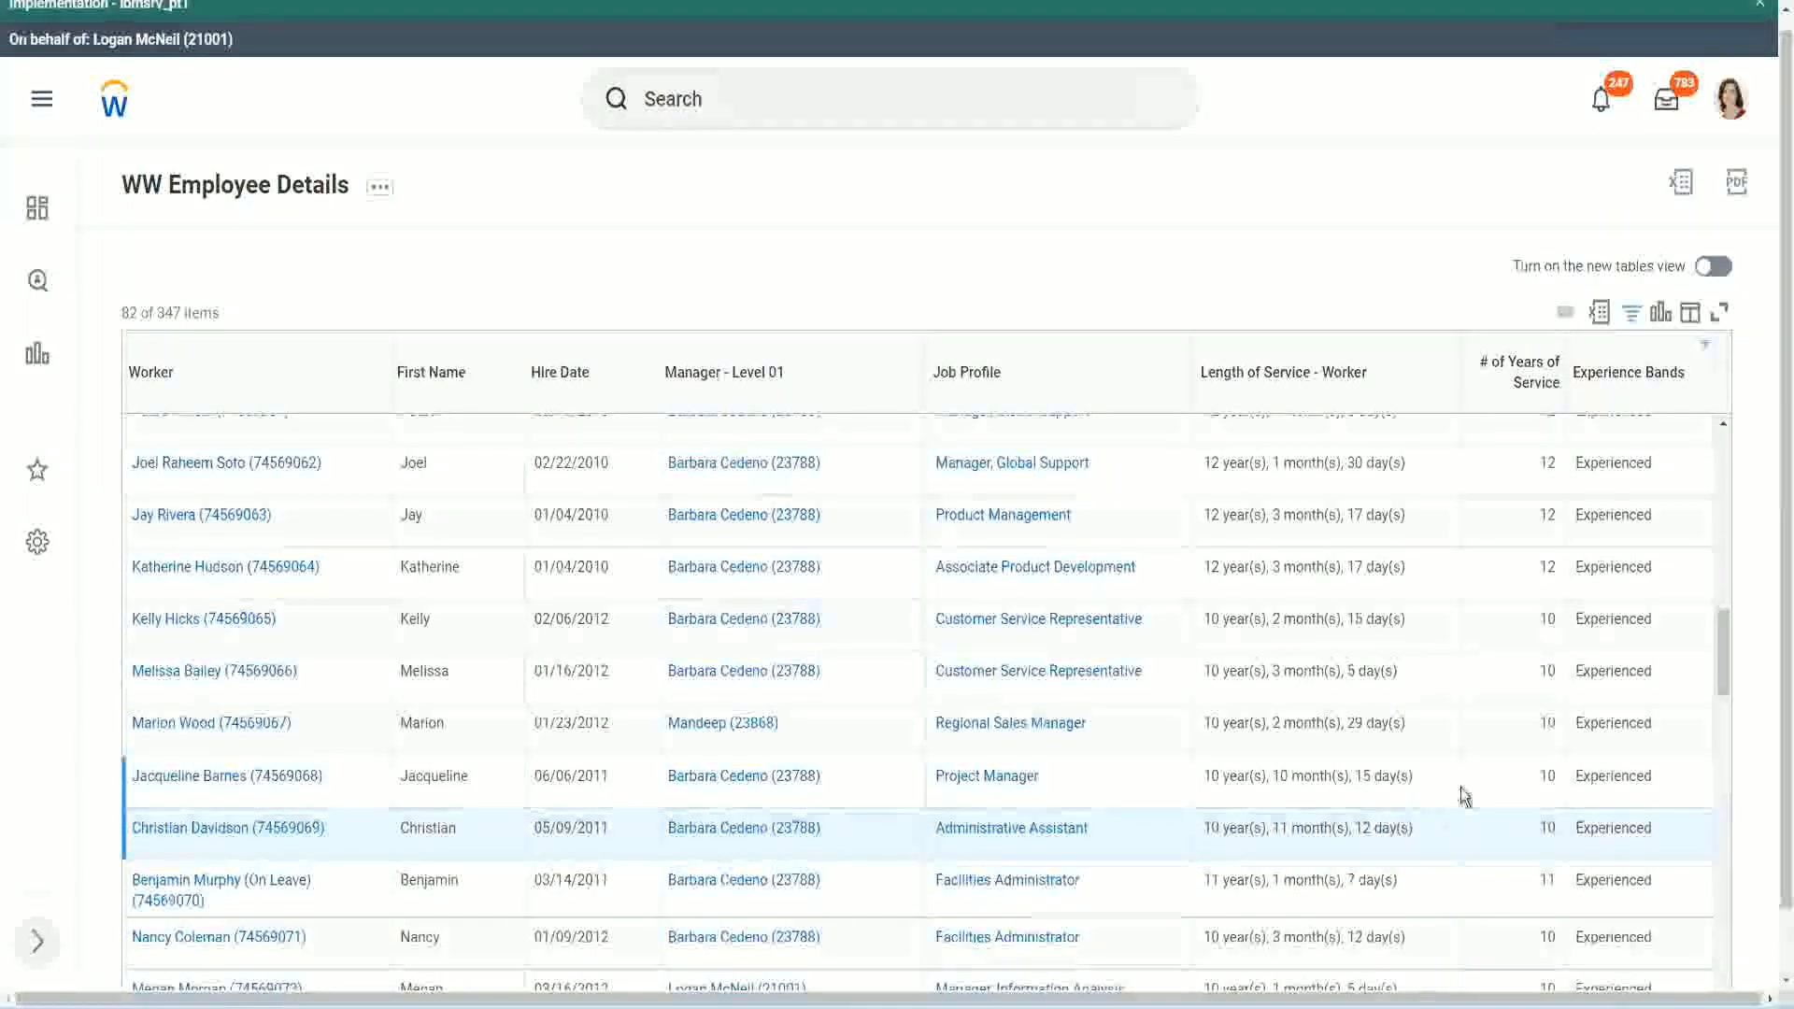
click(1495, 778)
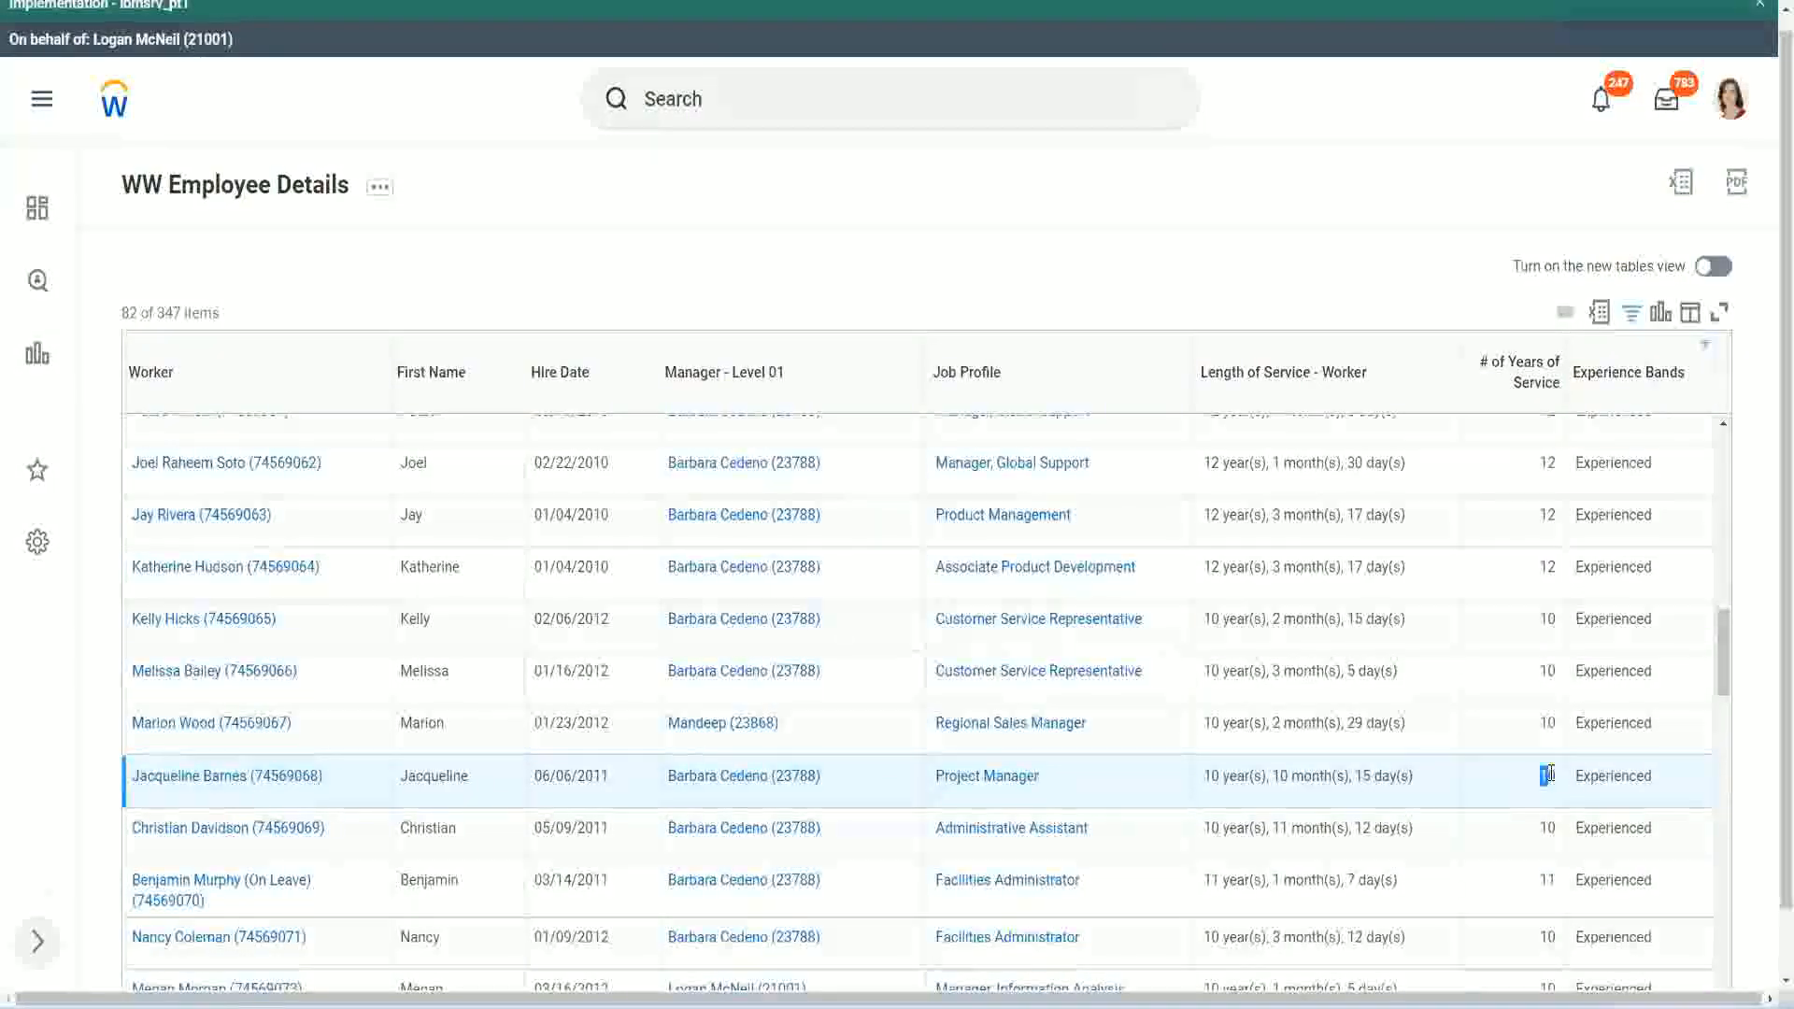
double_click(1280, 777)
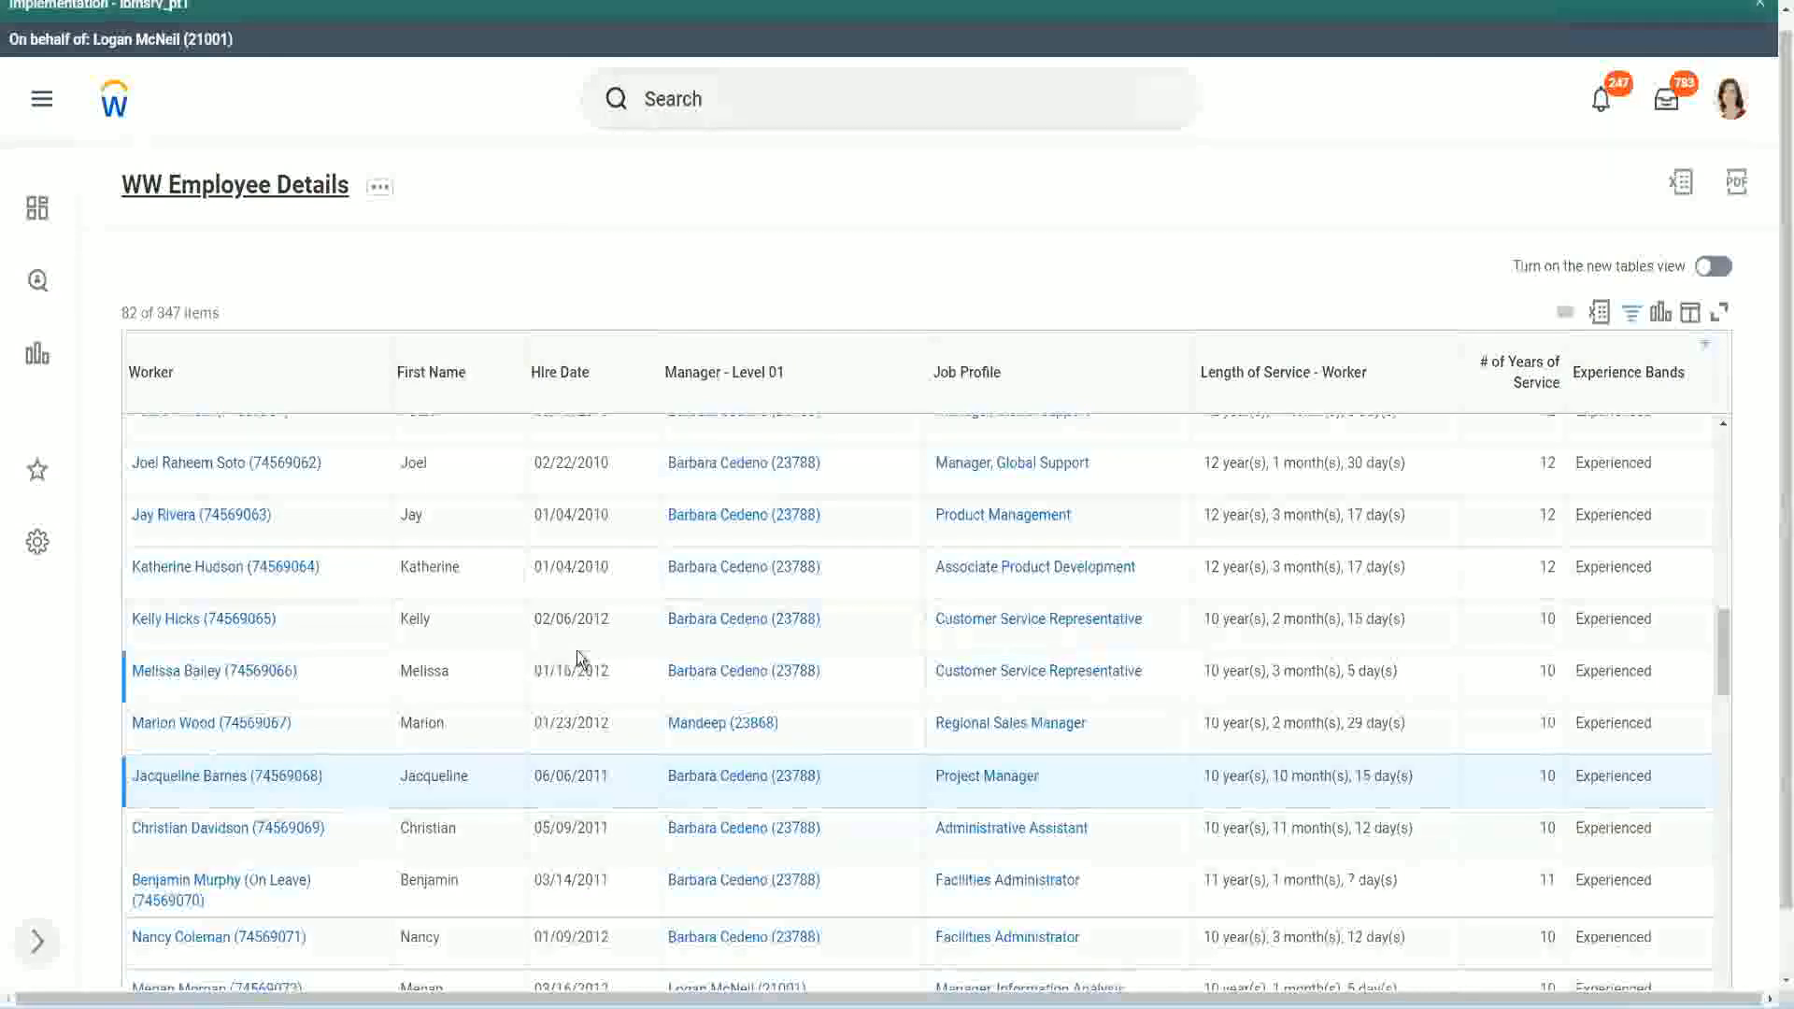
Step: From the report definition's columns, open CF-WW-Eval Exp-Derive Experience Bands from Years of Service and review its conditions and return values
key(ctrl+Tab)
scroll(578, 651, down, 5)
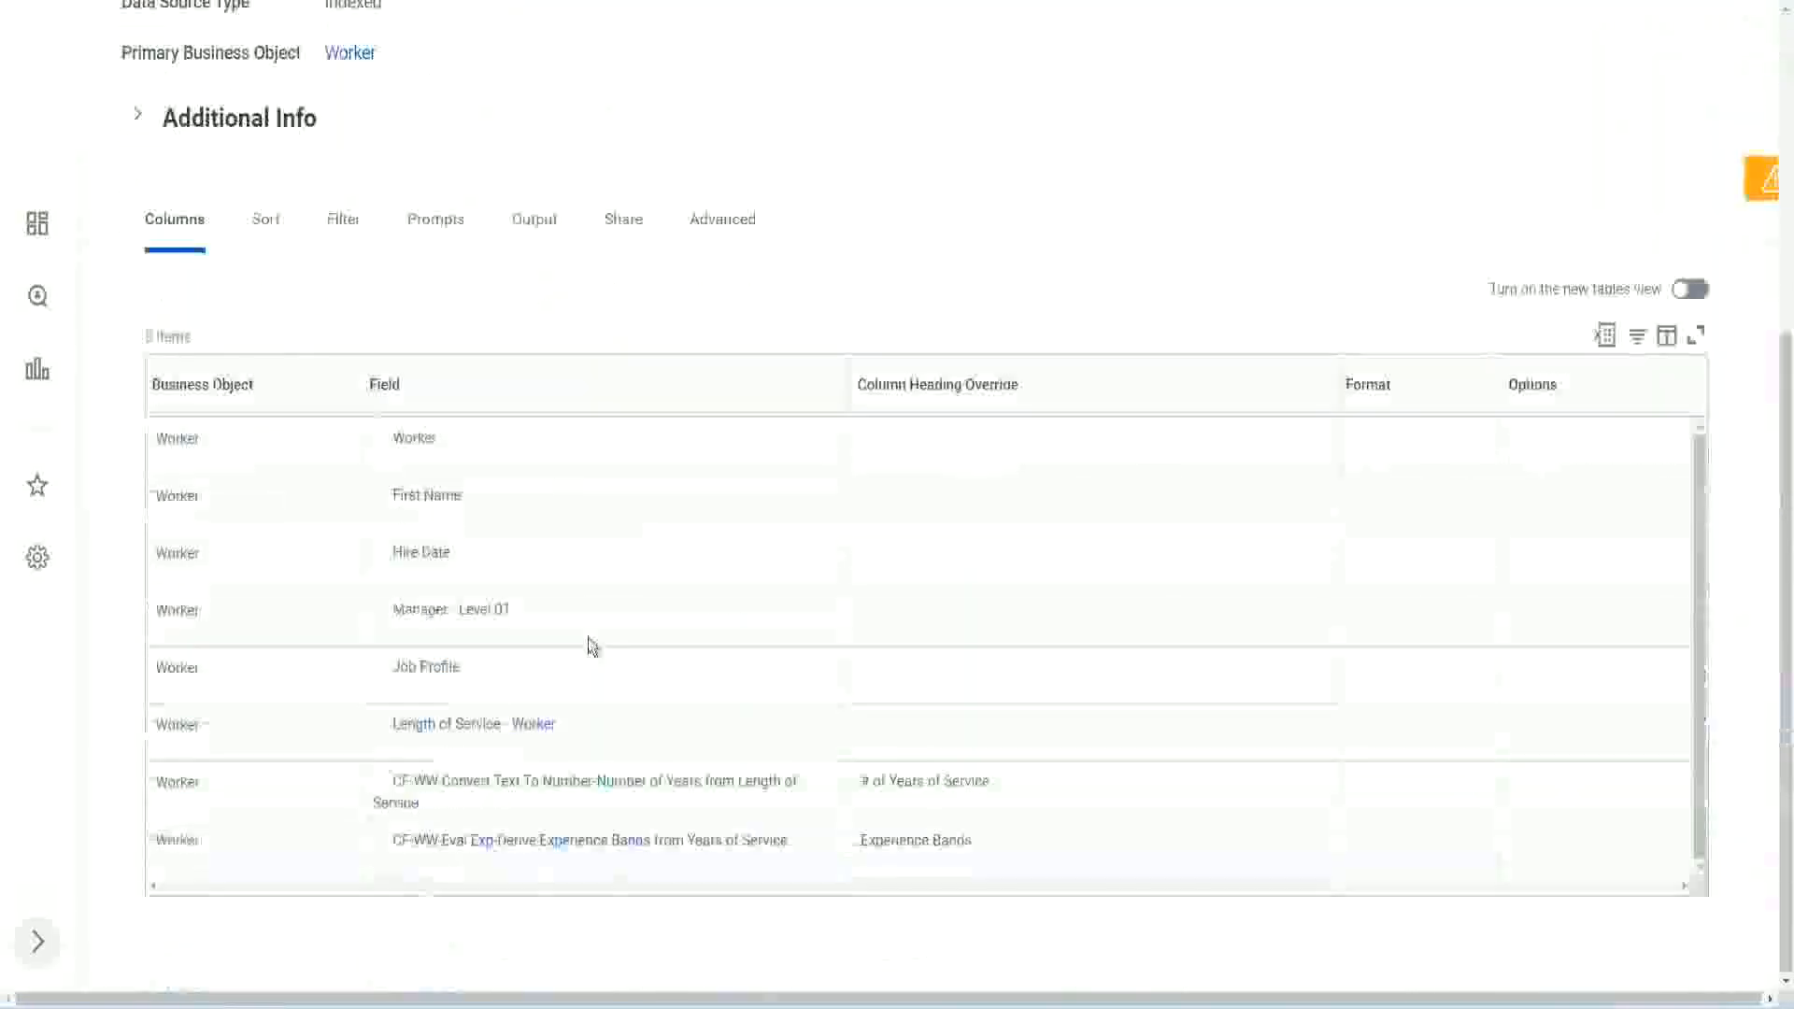
right_click(488, 850)
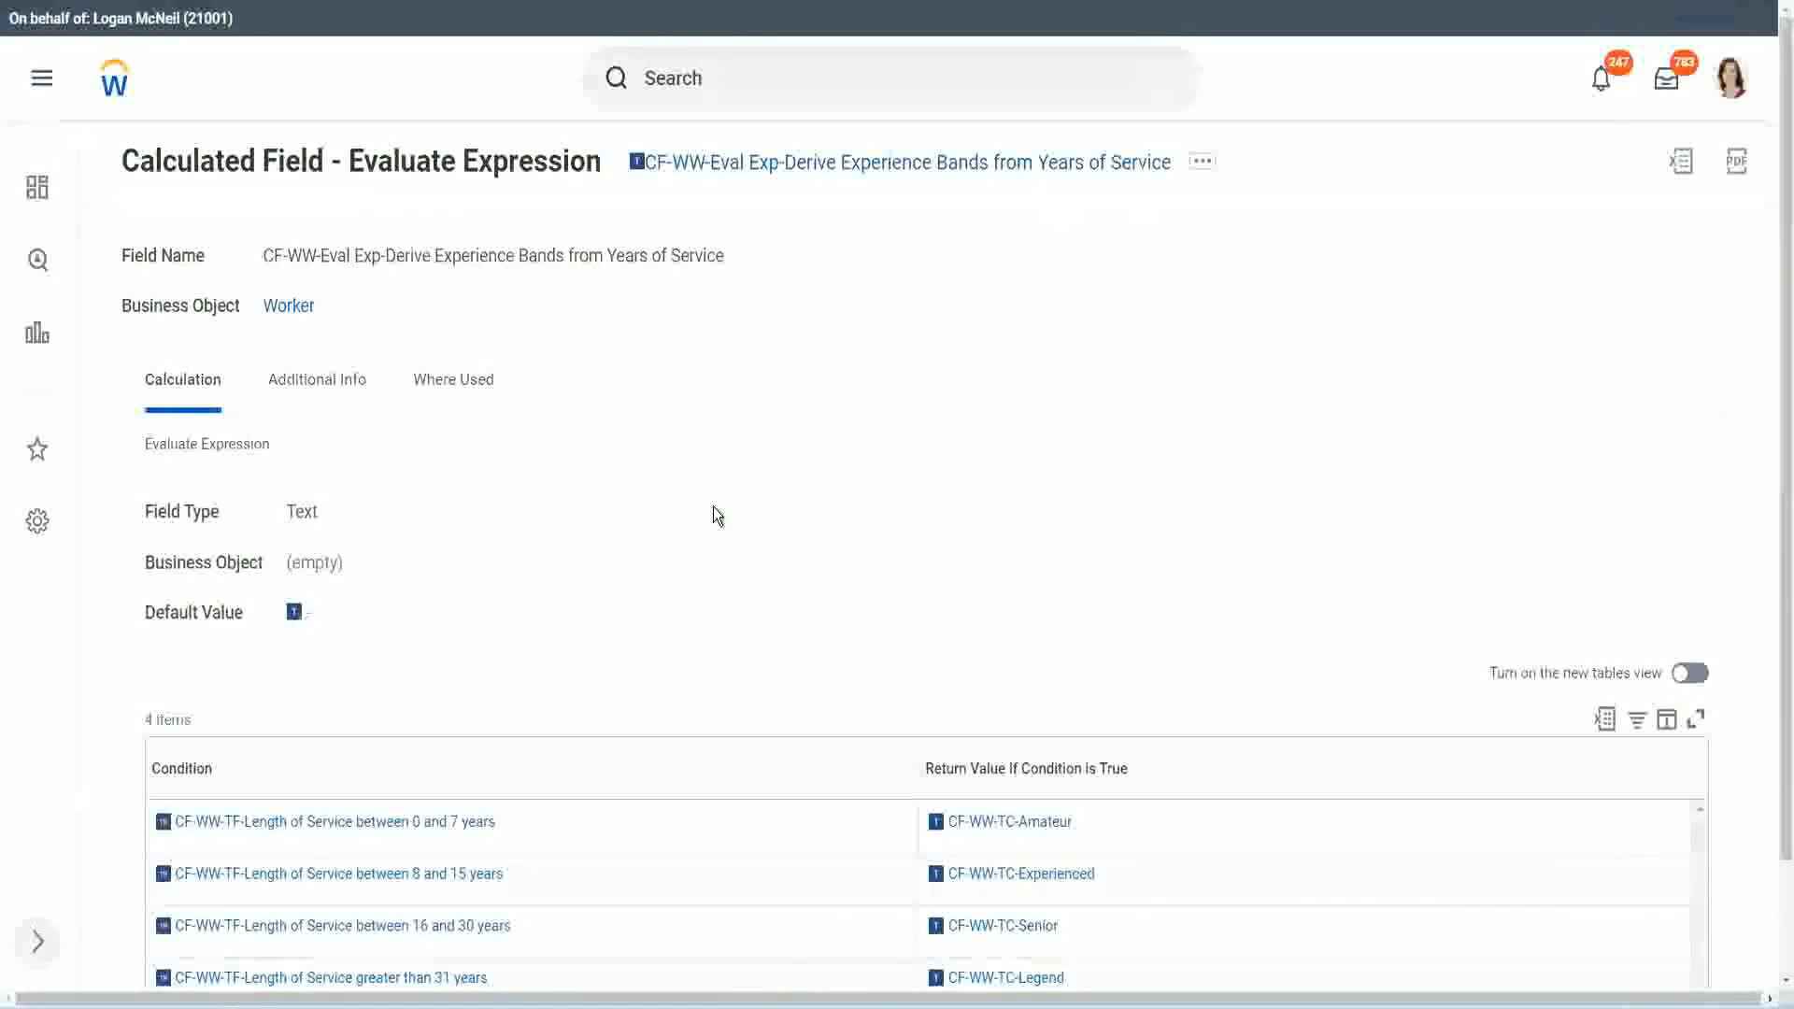
scroll(716, 531, down, 1)
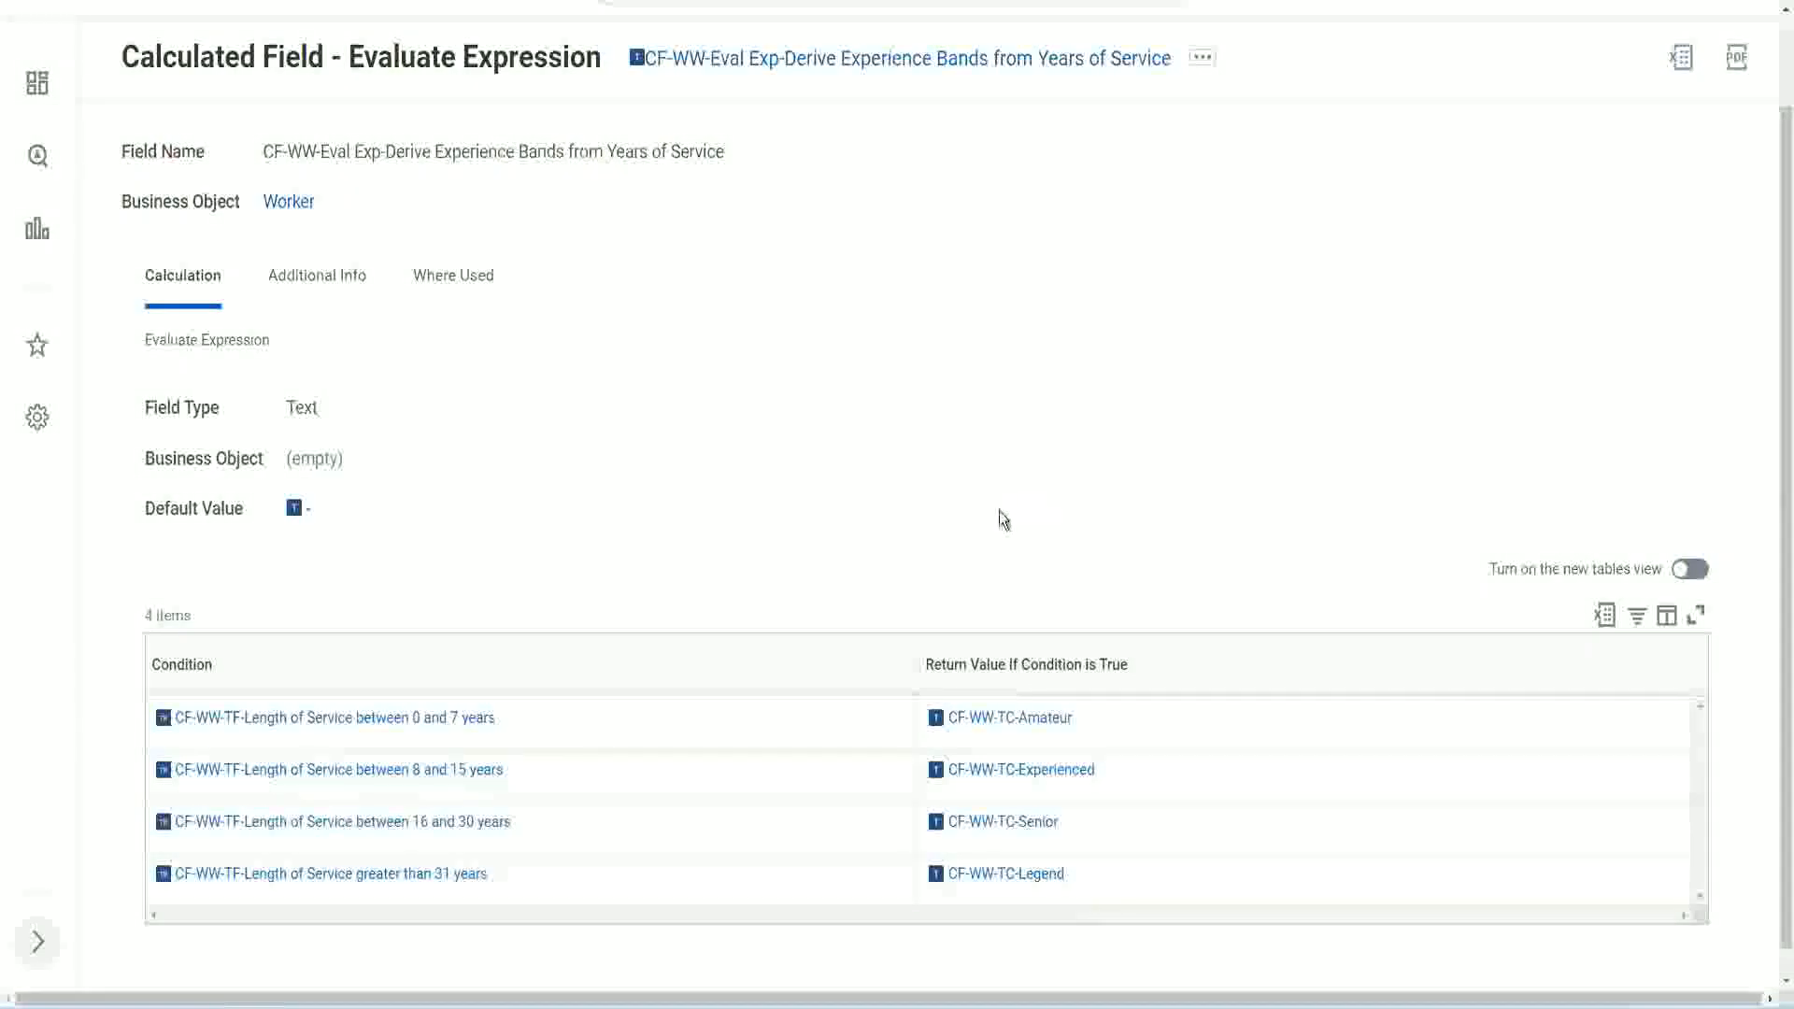
Step: Copy the name of the Evaluate Expression calculated field as text
click(813, 659)
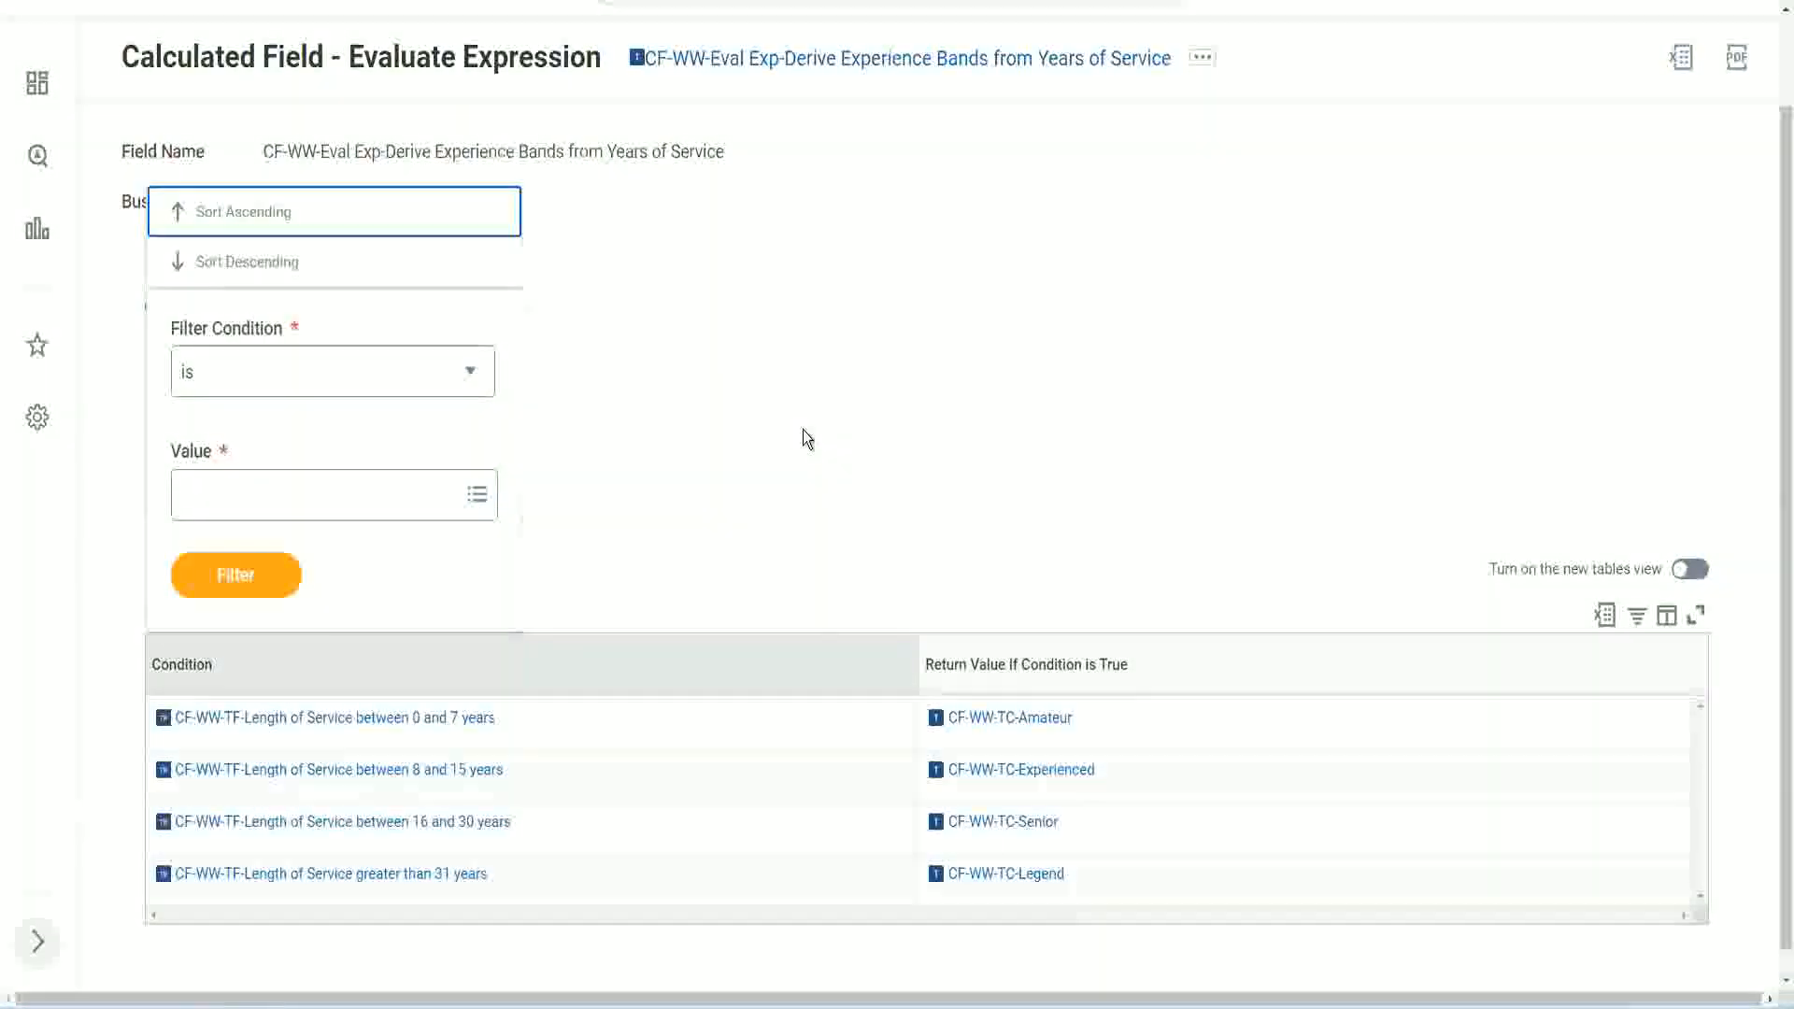
click(805, 438)
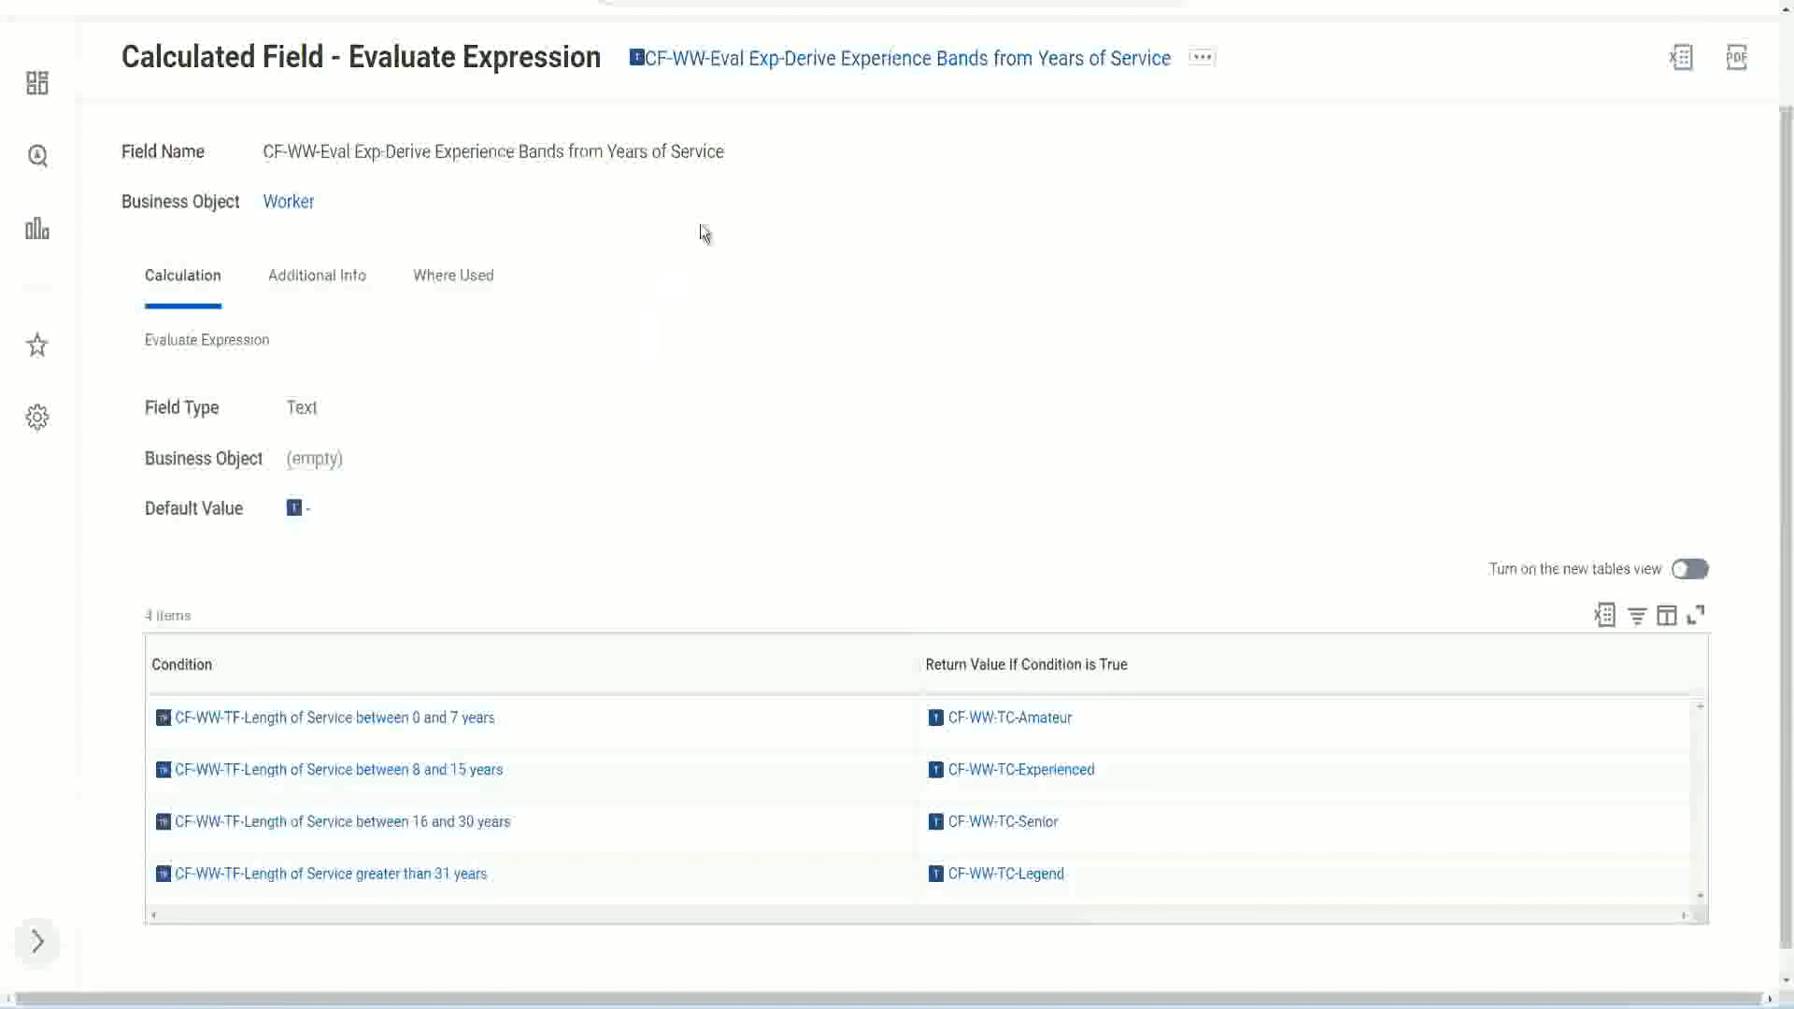
right_click(790, 68)
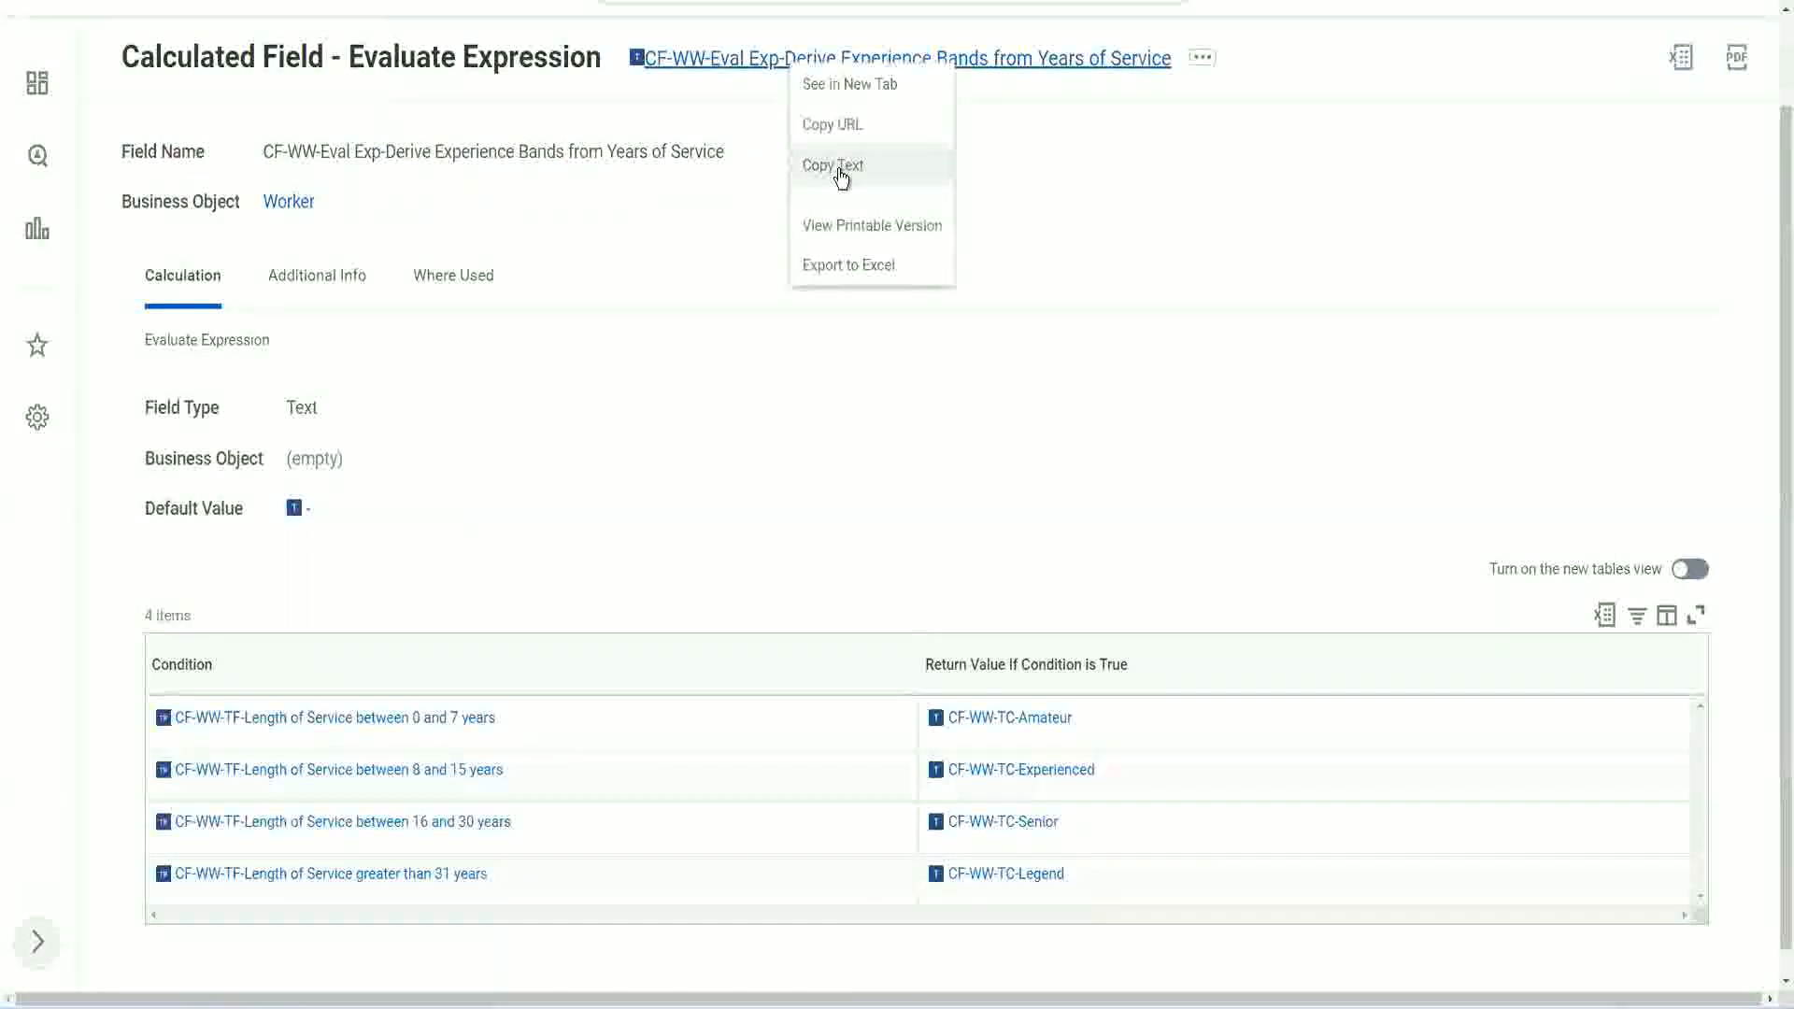
click(842, 174)
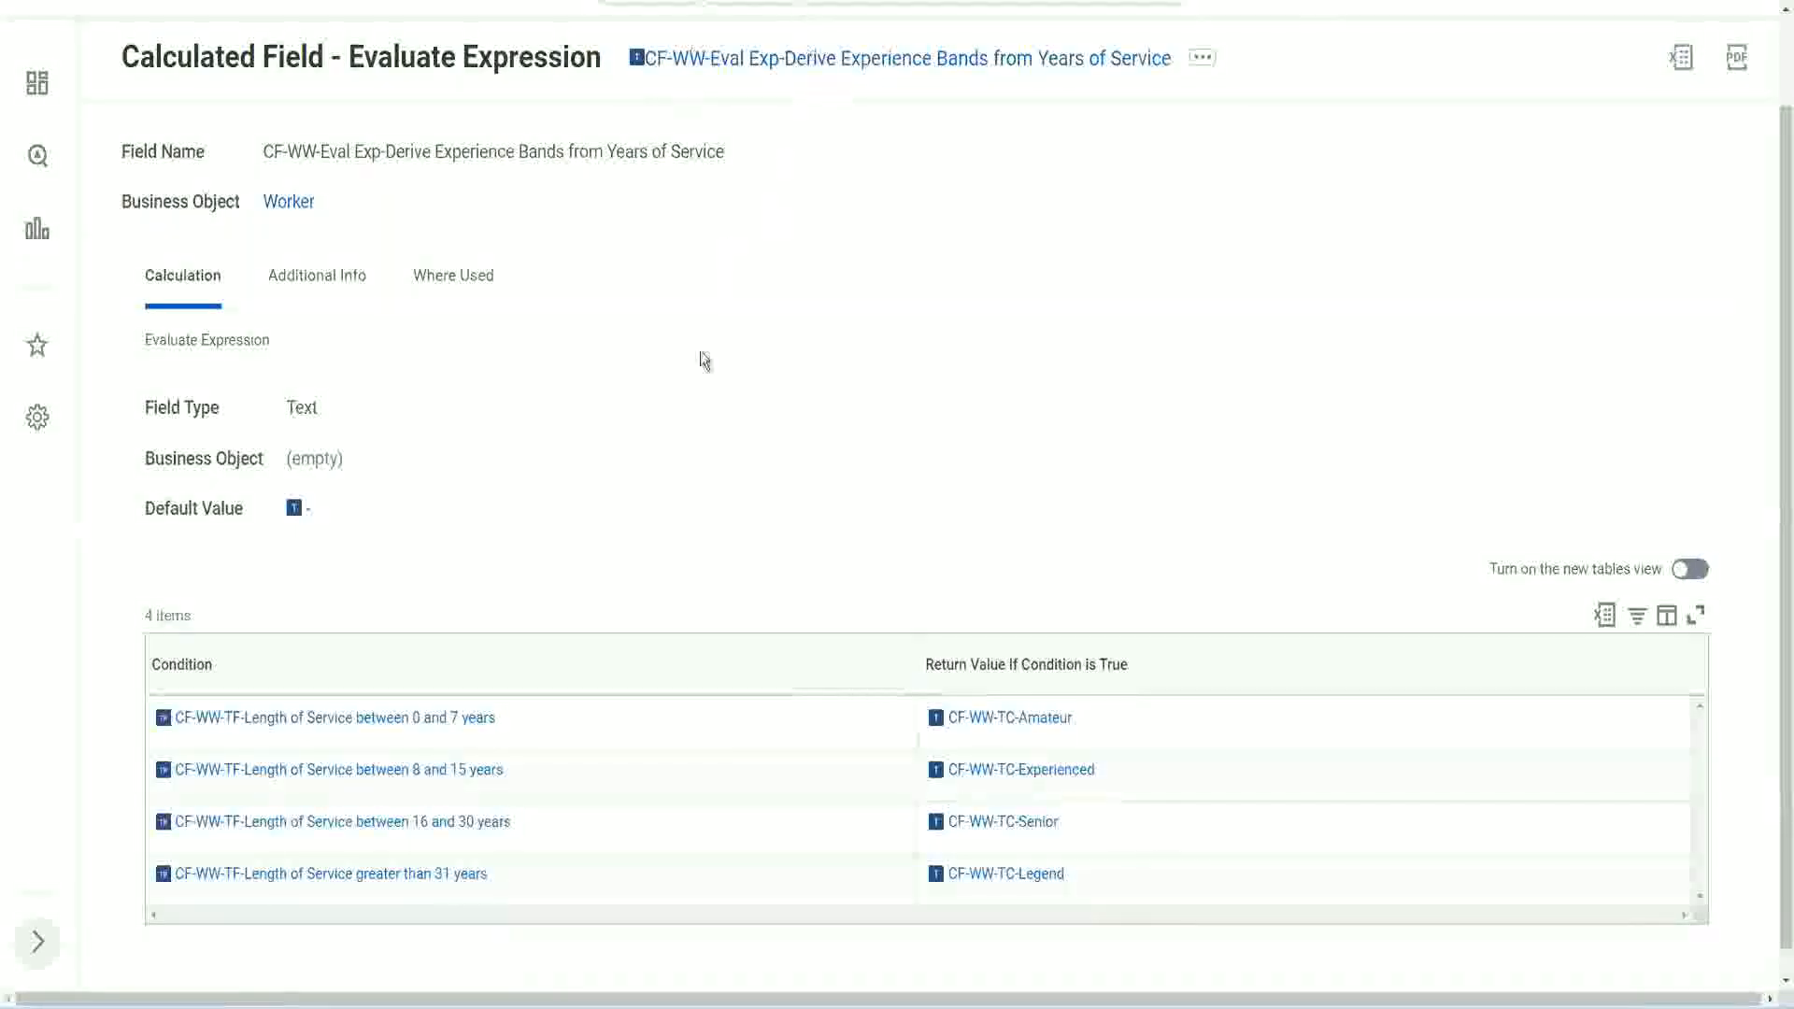
Step: Return to the WW Employee Details report definition, search for "create cal field" and open the Create Calculated Field task
scroll(697, 372, up, 1)
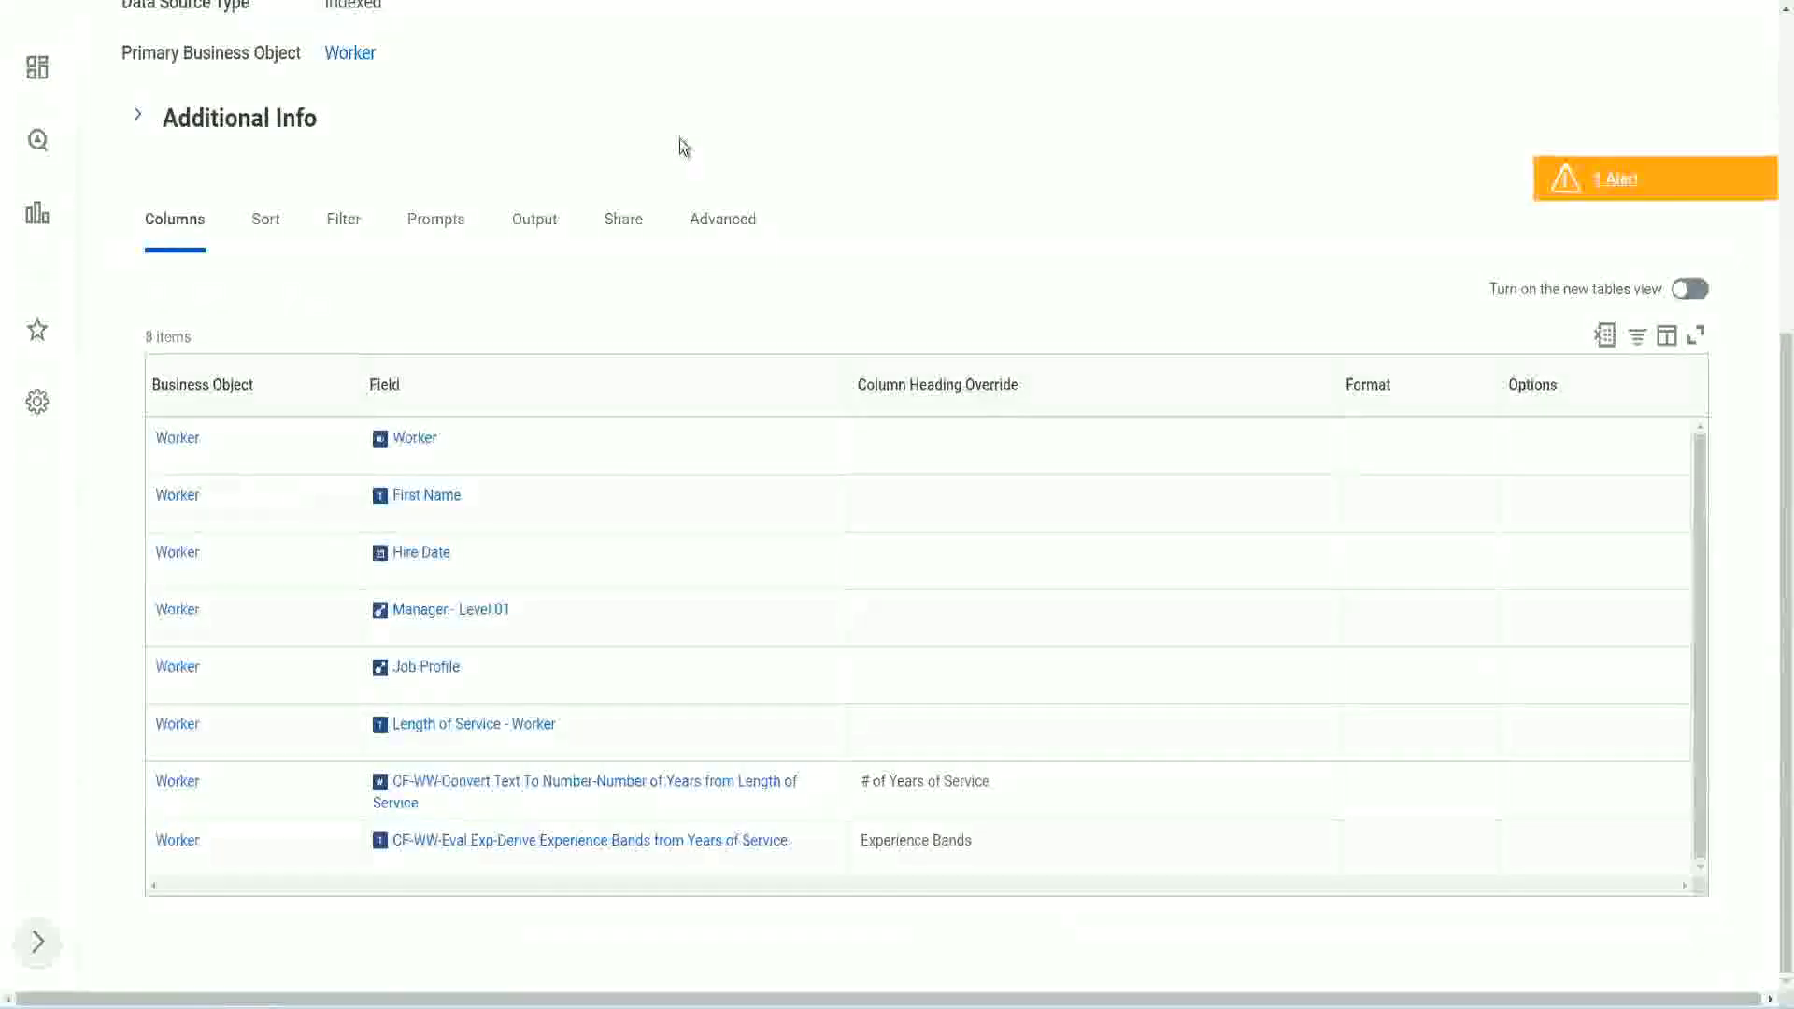
scroll(711, 140, up, 5)
click(728, 113)
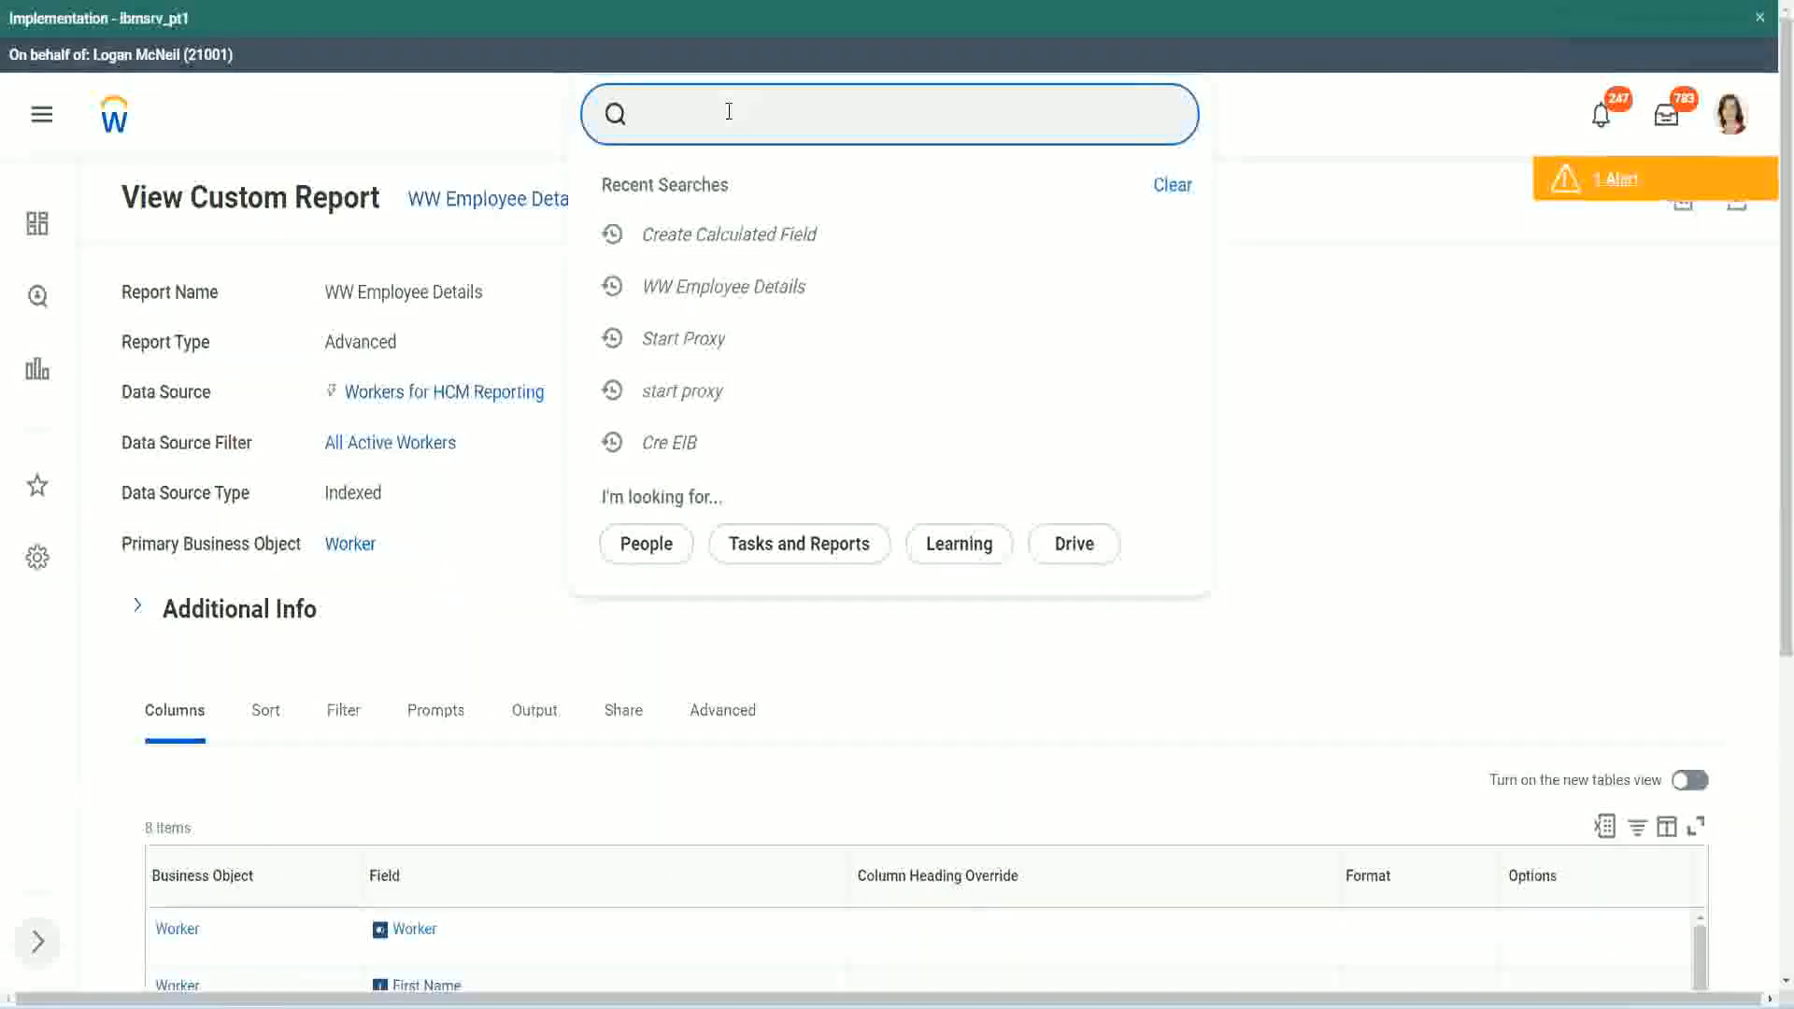
text(create cal field)
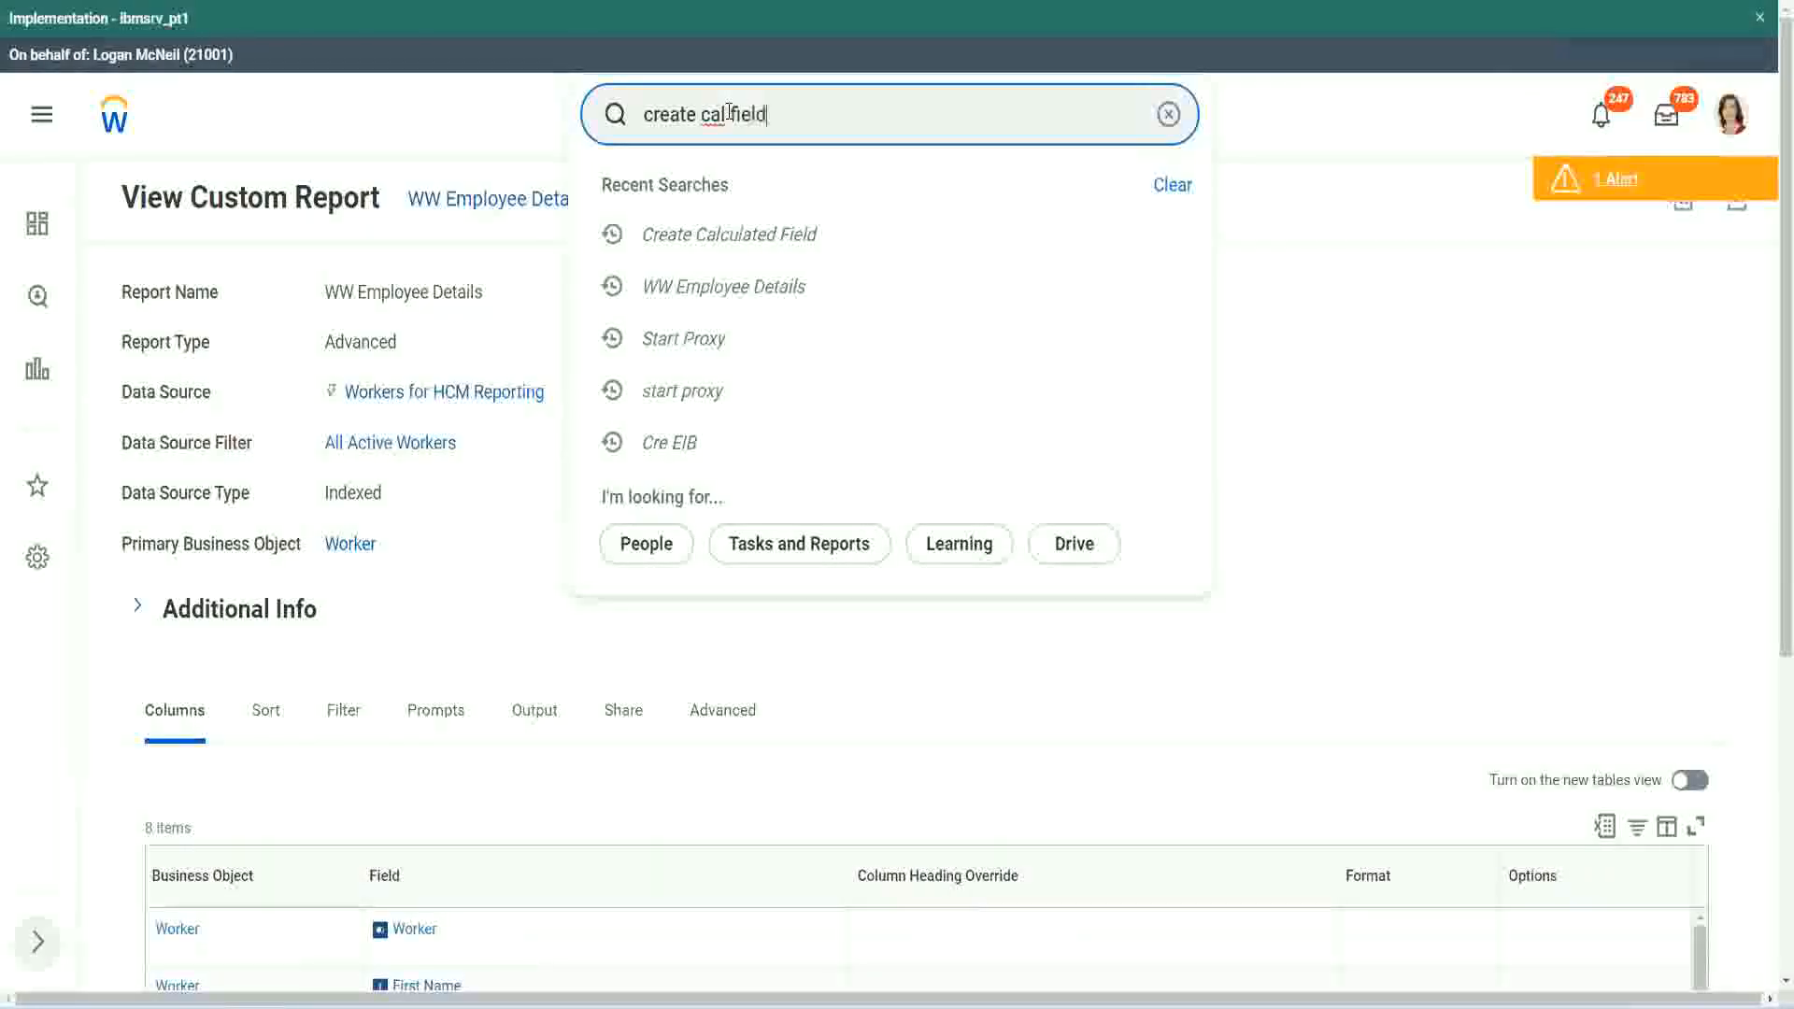
click(749, 192)
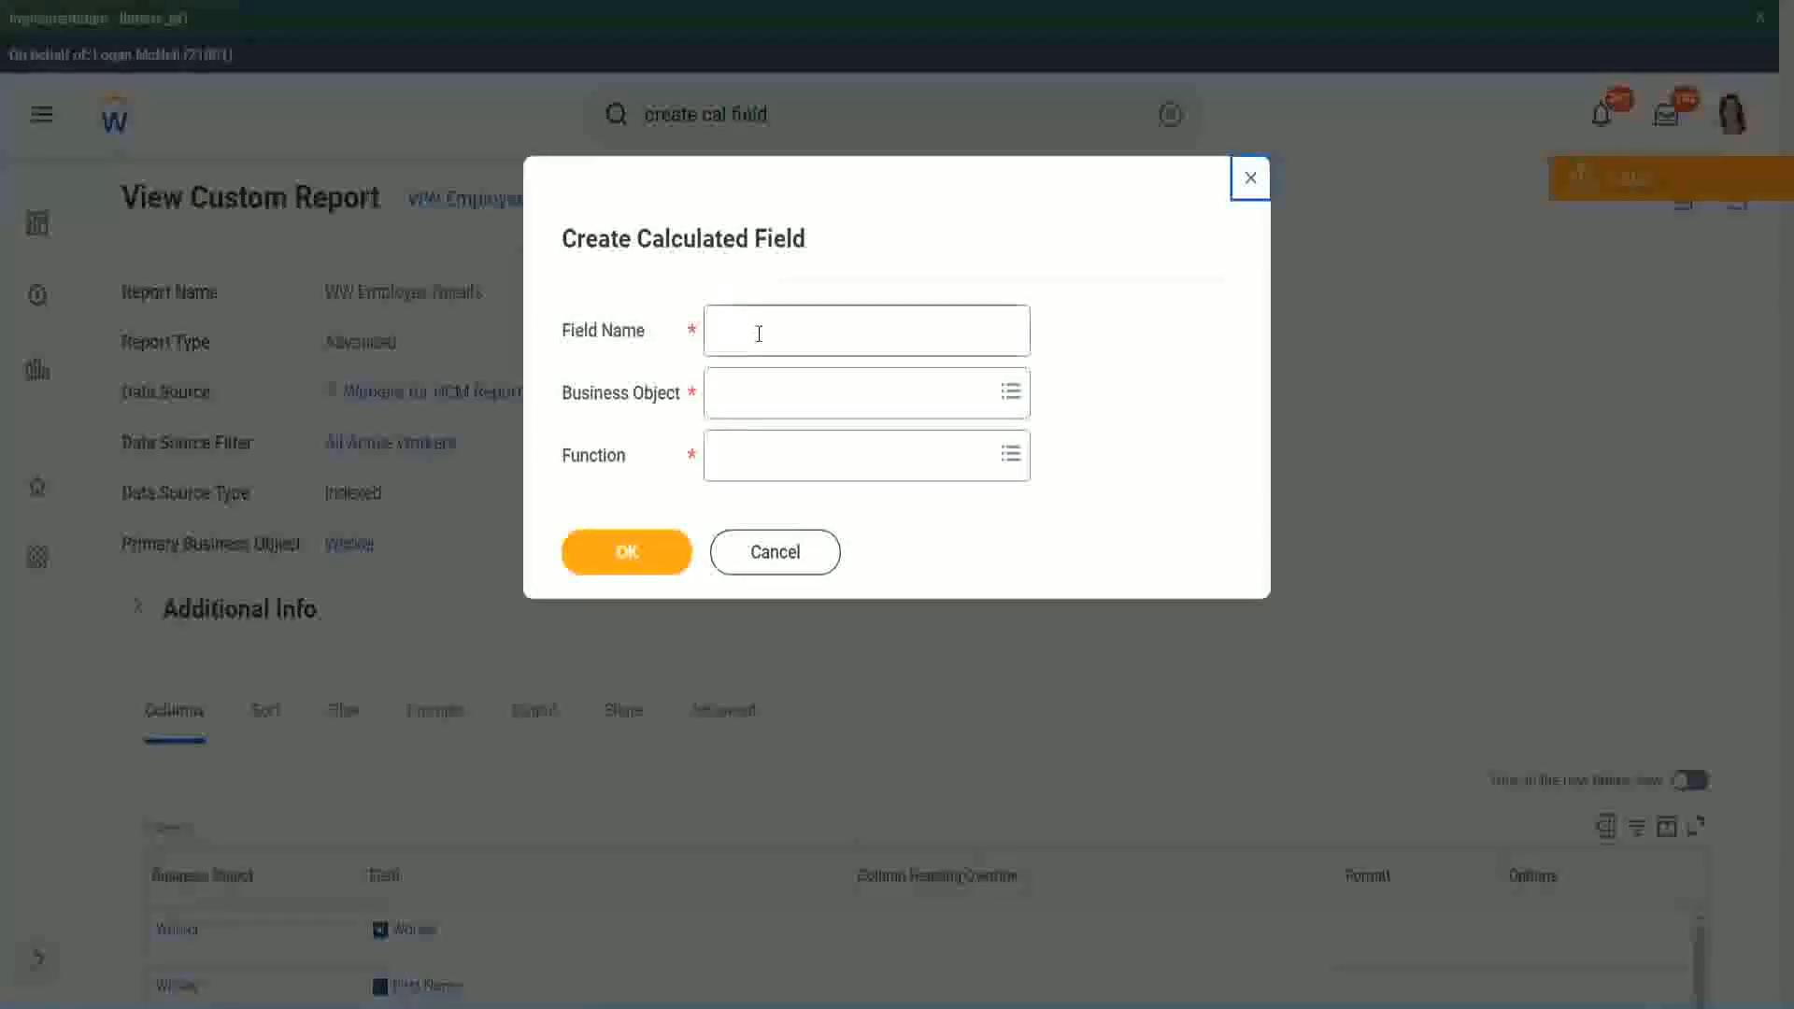
Step: Paste the copied calculated field name as the Field Name of the new calculated field
click(759, 334)
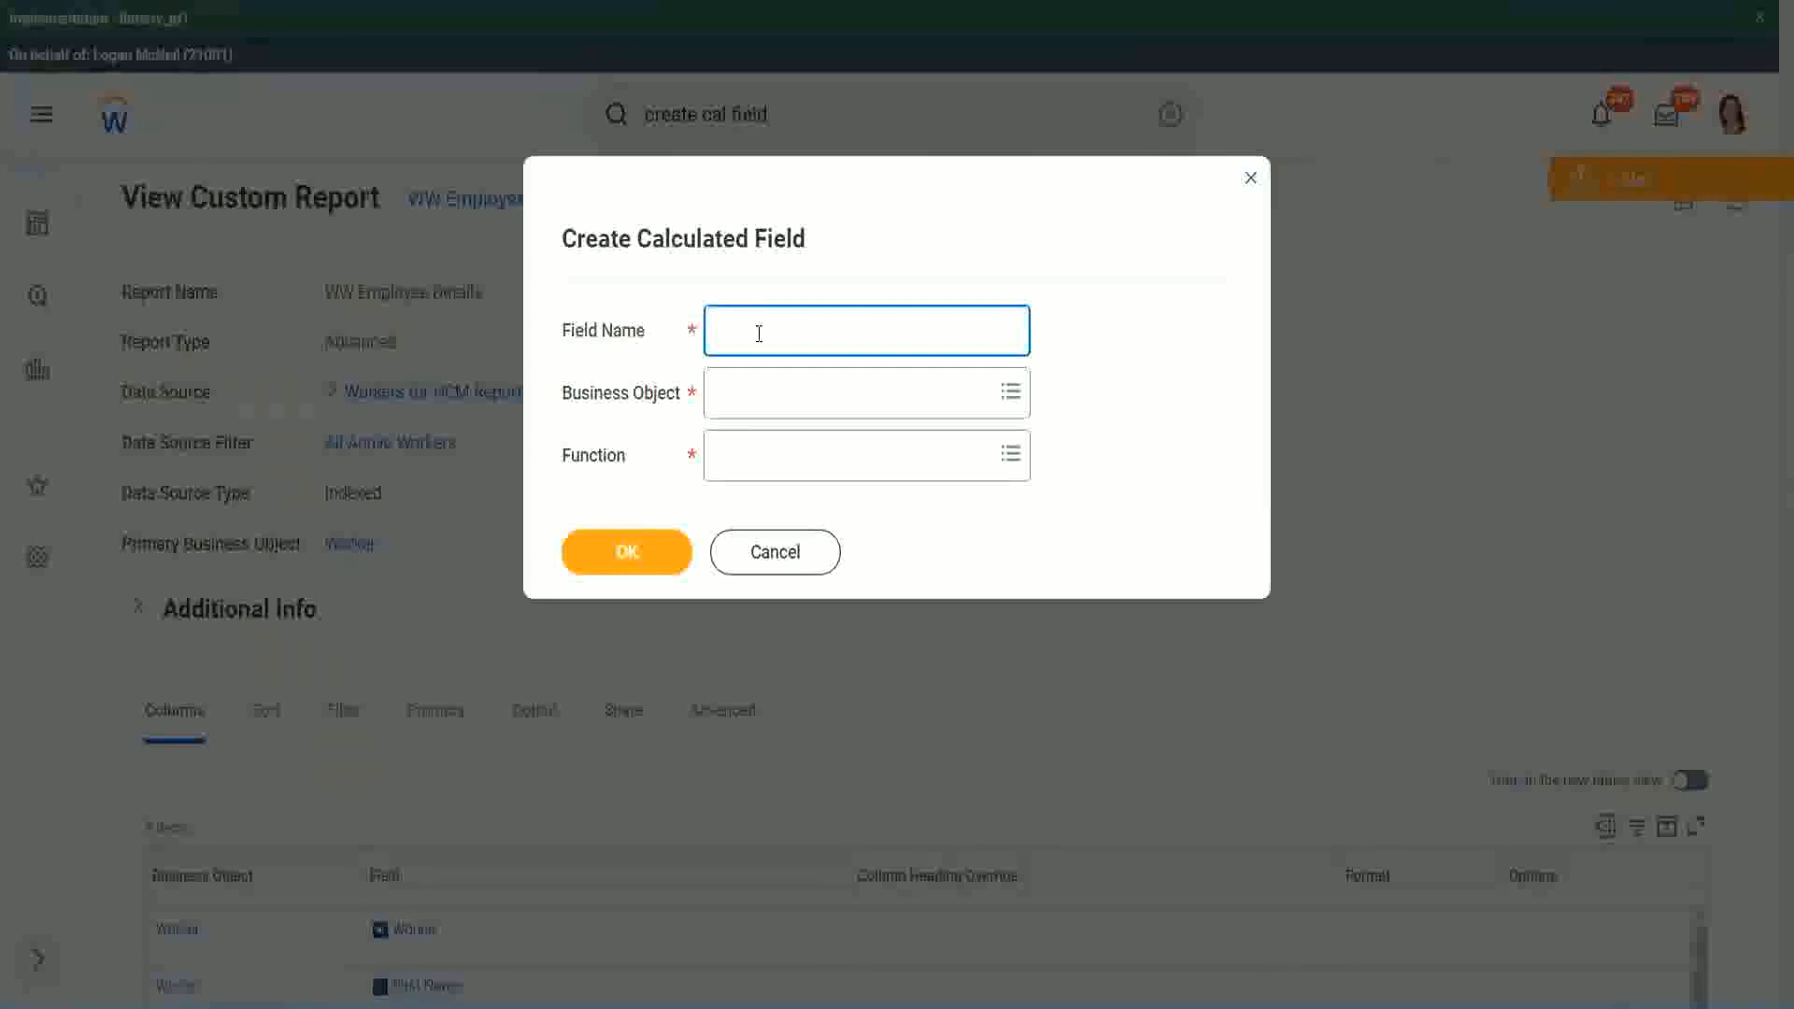
key(ctrl+v)
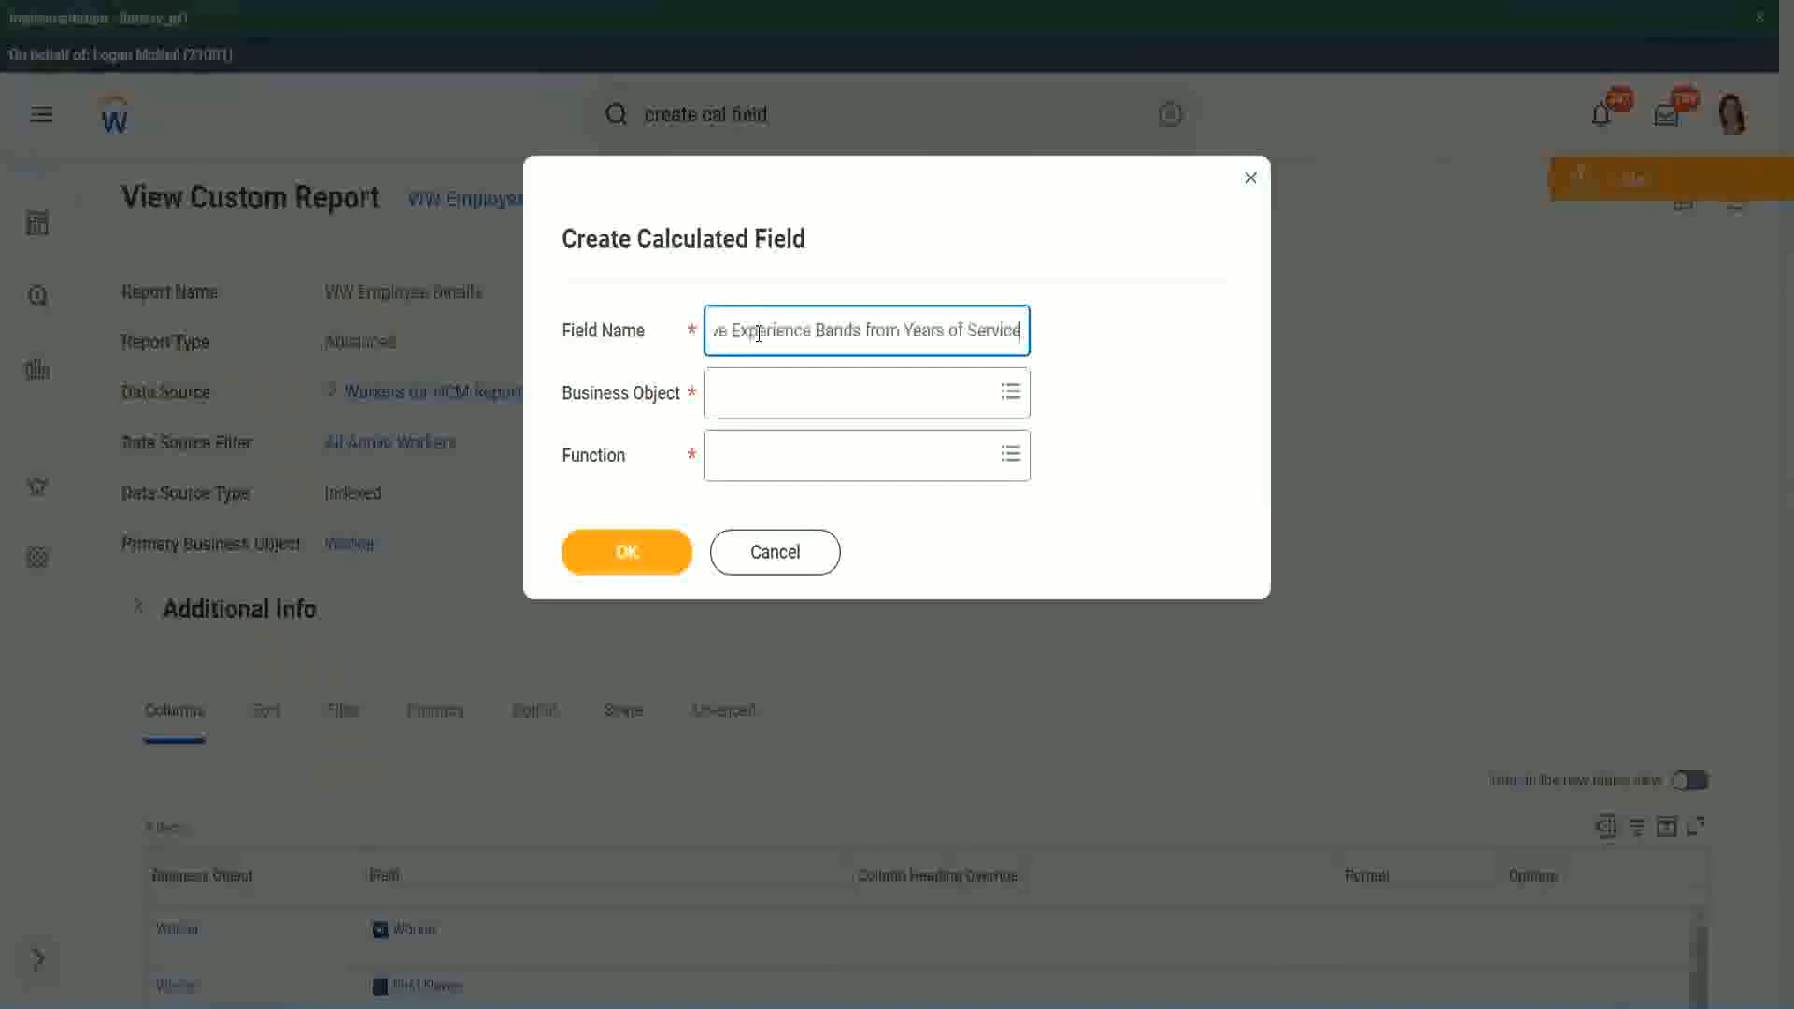
drag(811, 332, 653, 361)
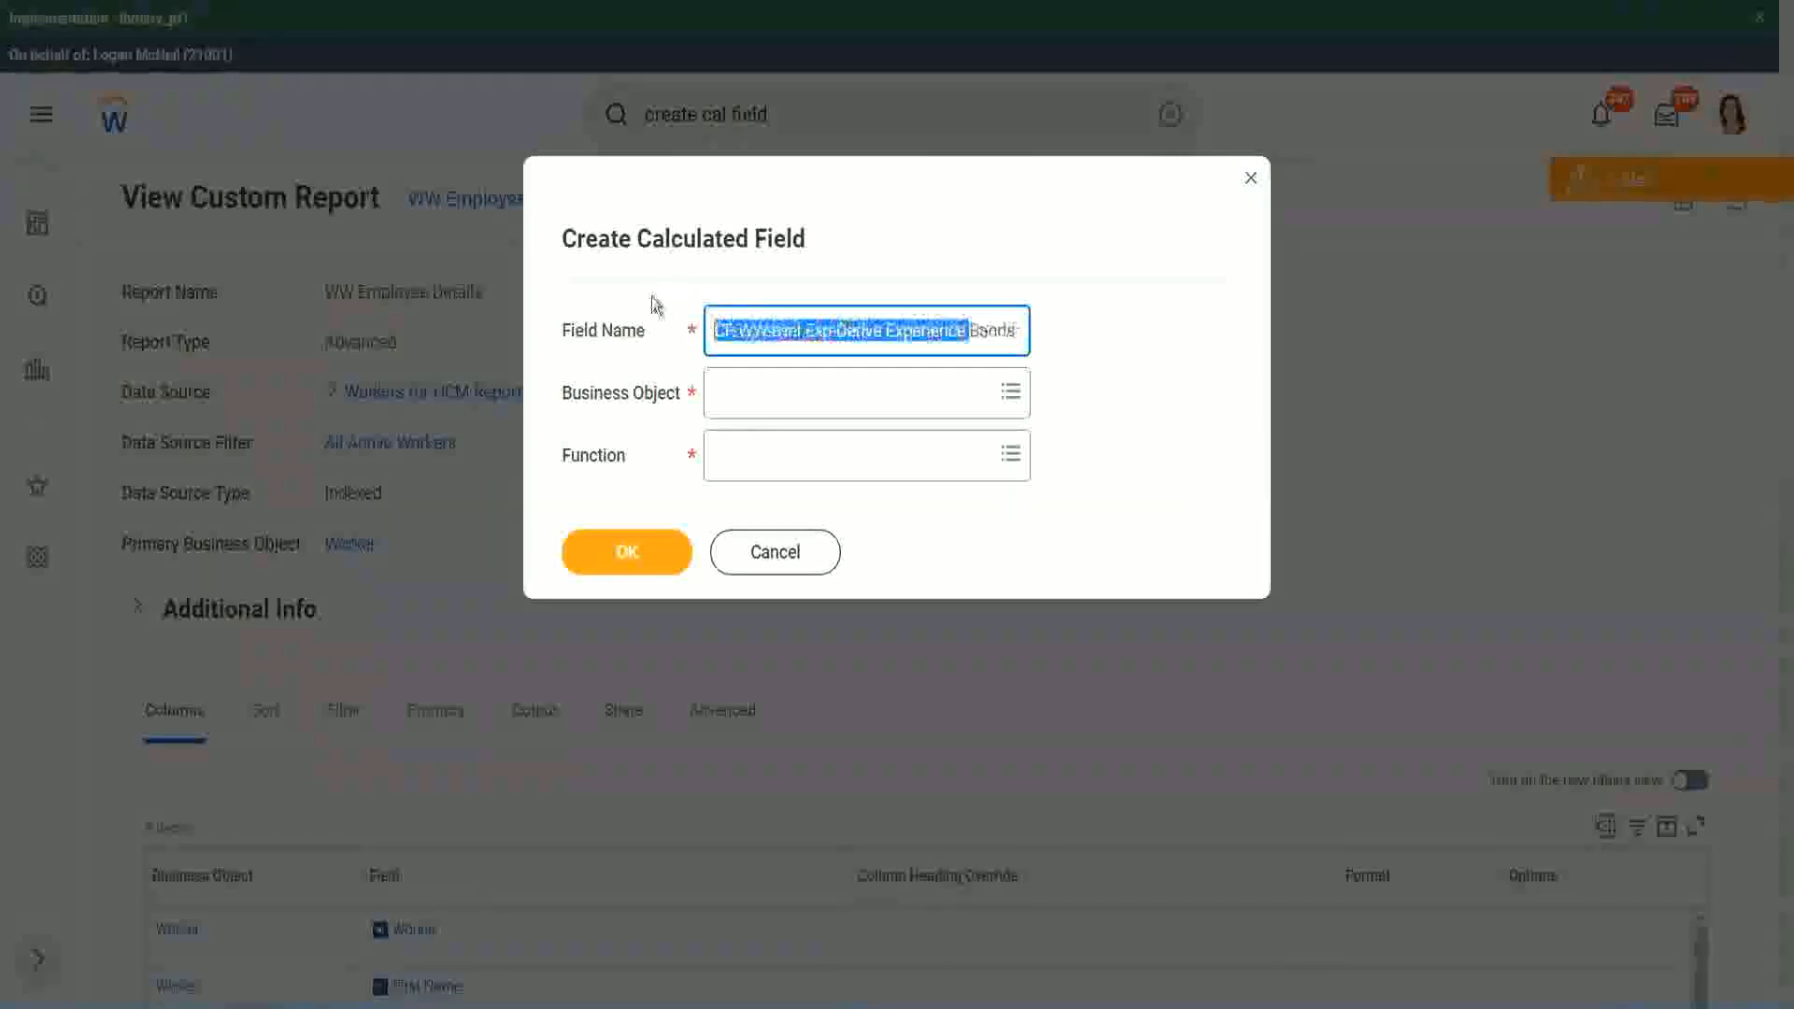
click(814, 333)
double_click(817, 333)
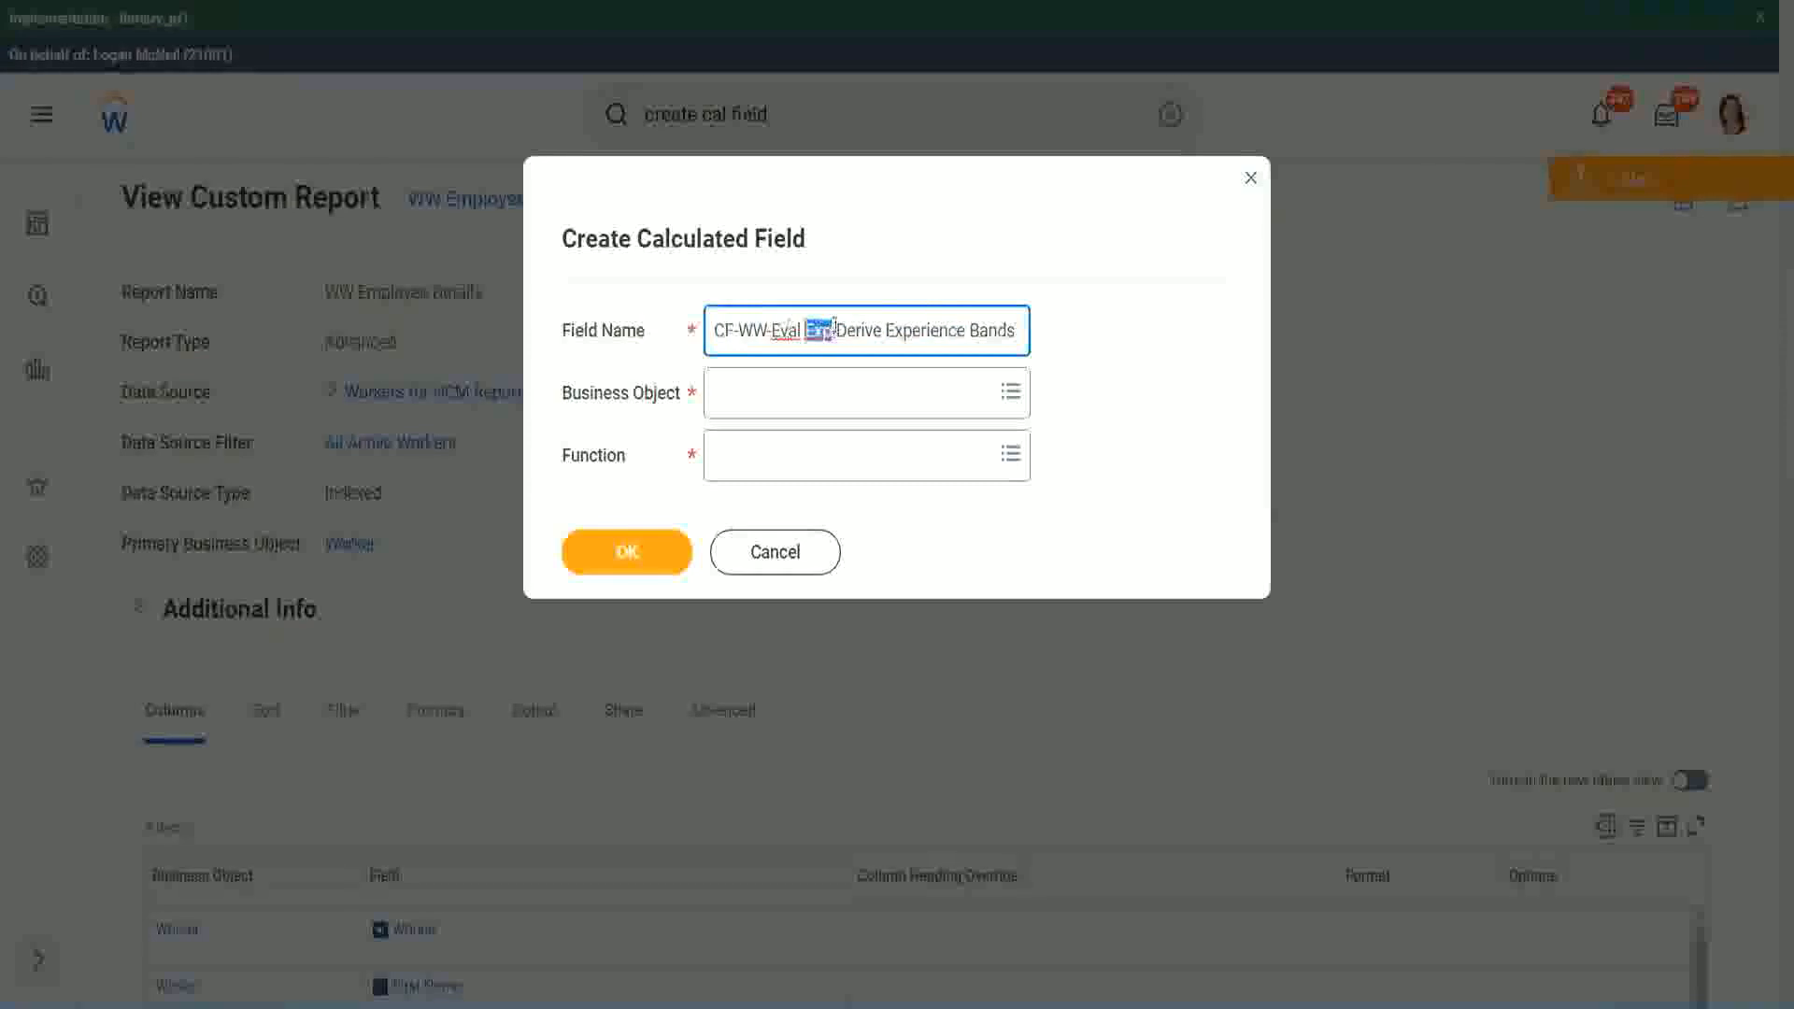
Step: Insert "Bands" after "Exp" so the field name begins with CF-WW-Eval Exp Bands-Derive Experience
click(830, 331)
text(bands)
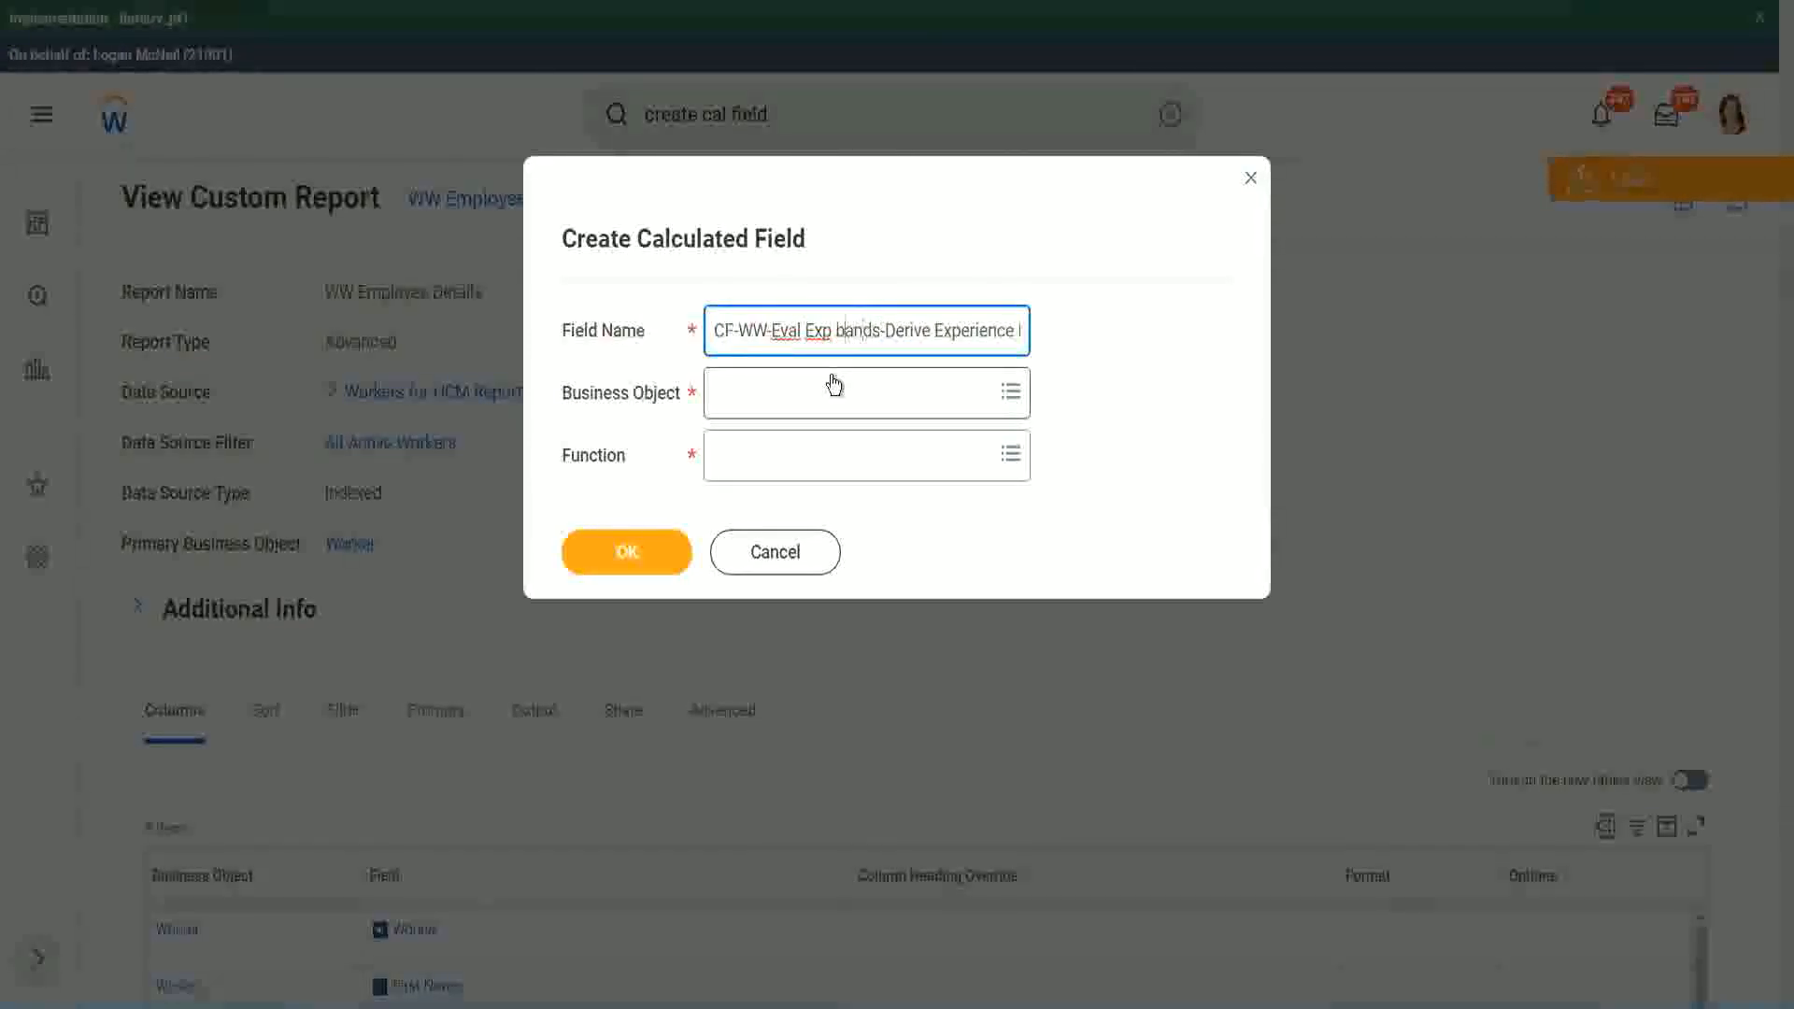
key(Left)
key(Left)
key(Left)
key(Left)
key(BackSpace)
text(B)
key(Right)
key(Right)
key(Right)
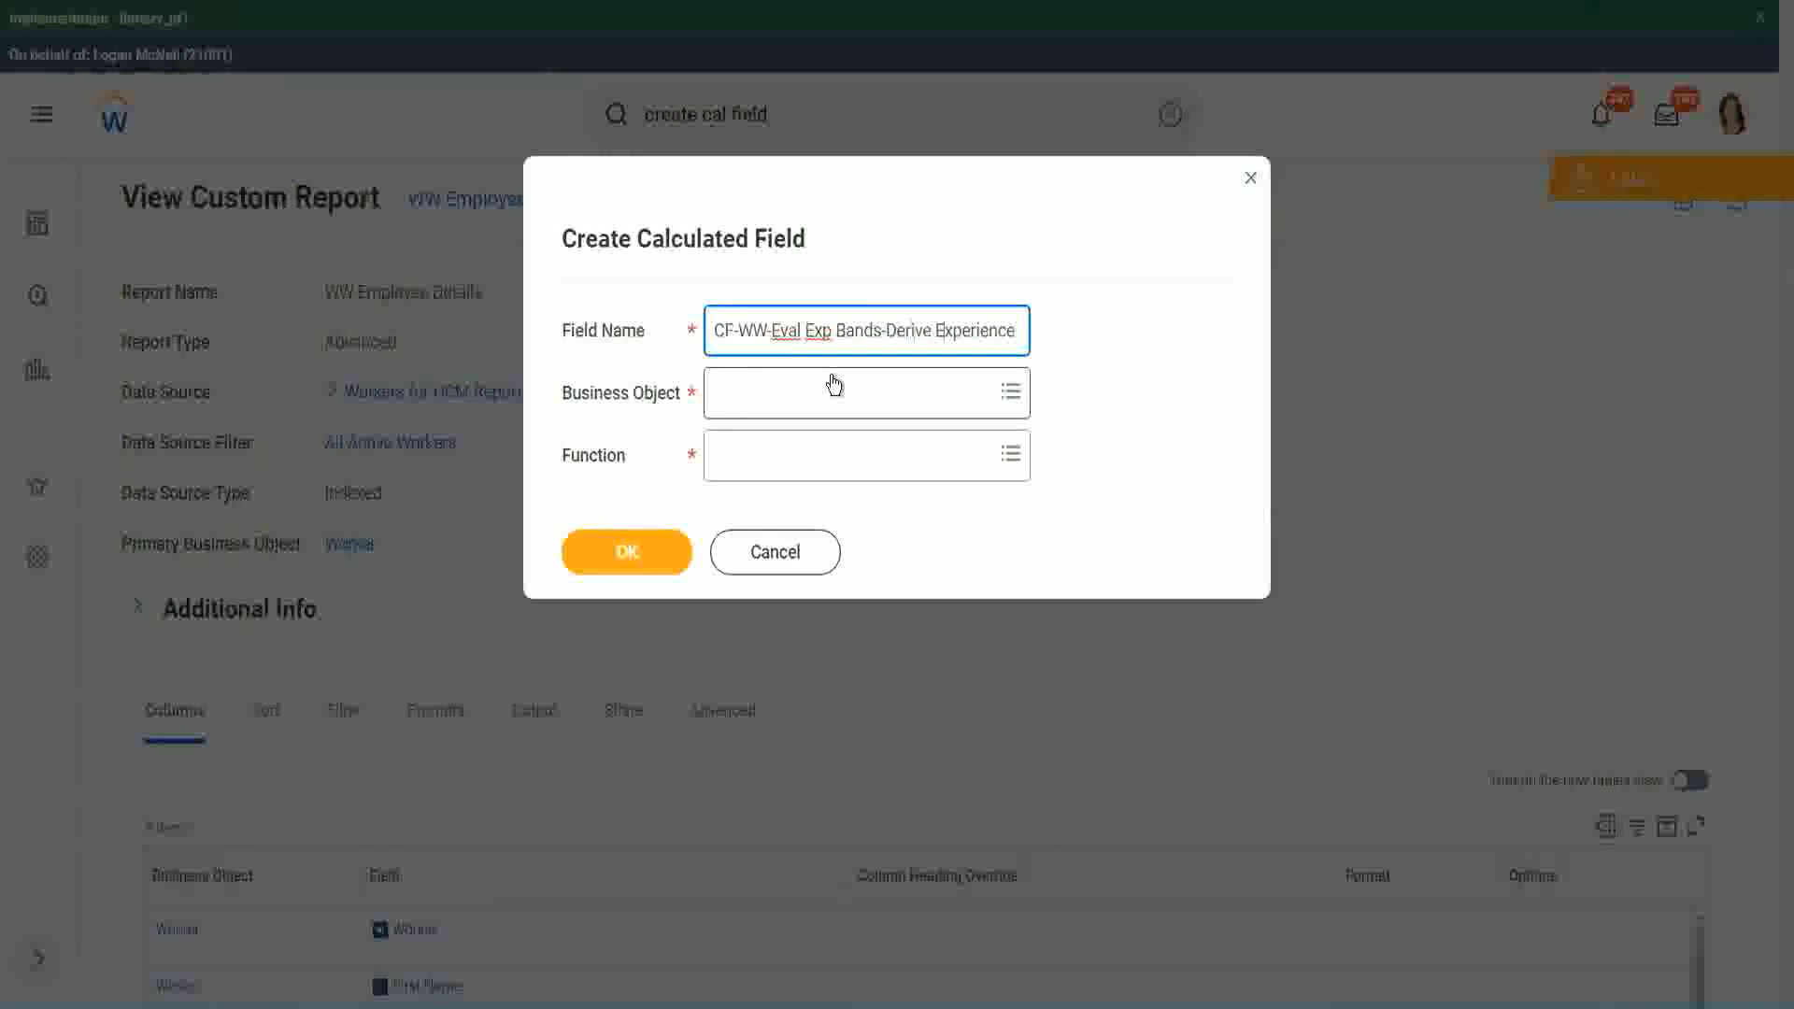
Step: Replace "Derive" with "Determine" in the field name, making it CF-WW-Eval Exp Bands-Determine Experience Bands from Years of Service
key(End)
text(s from Years of)
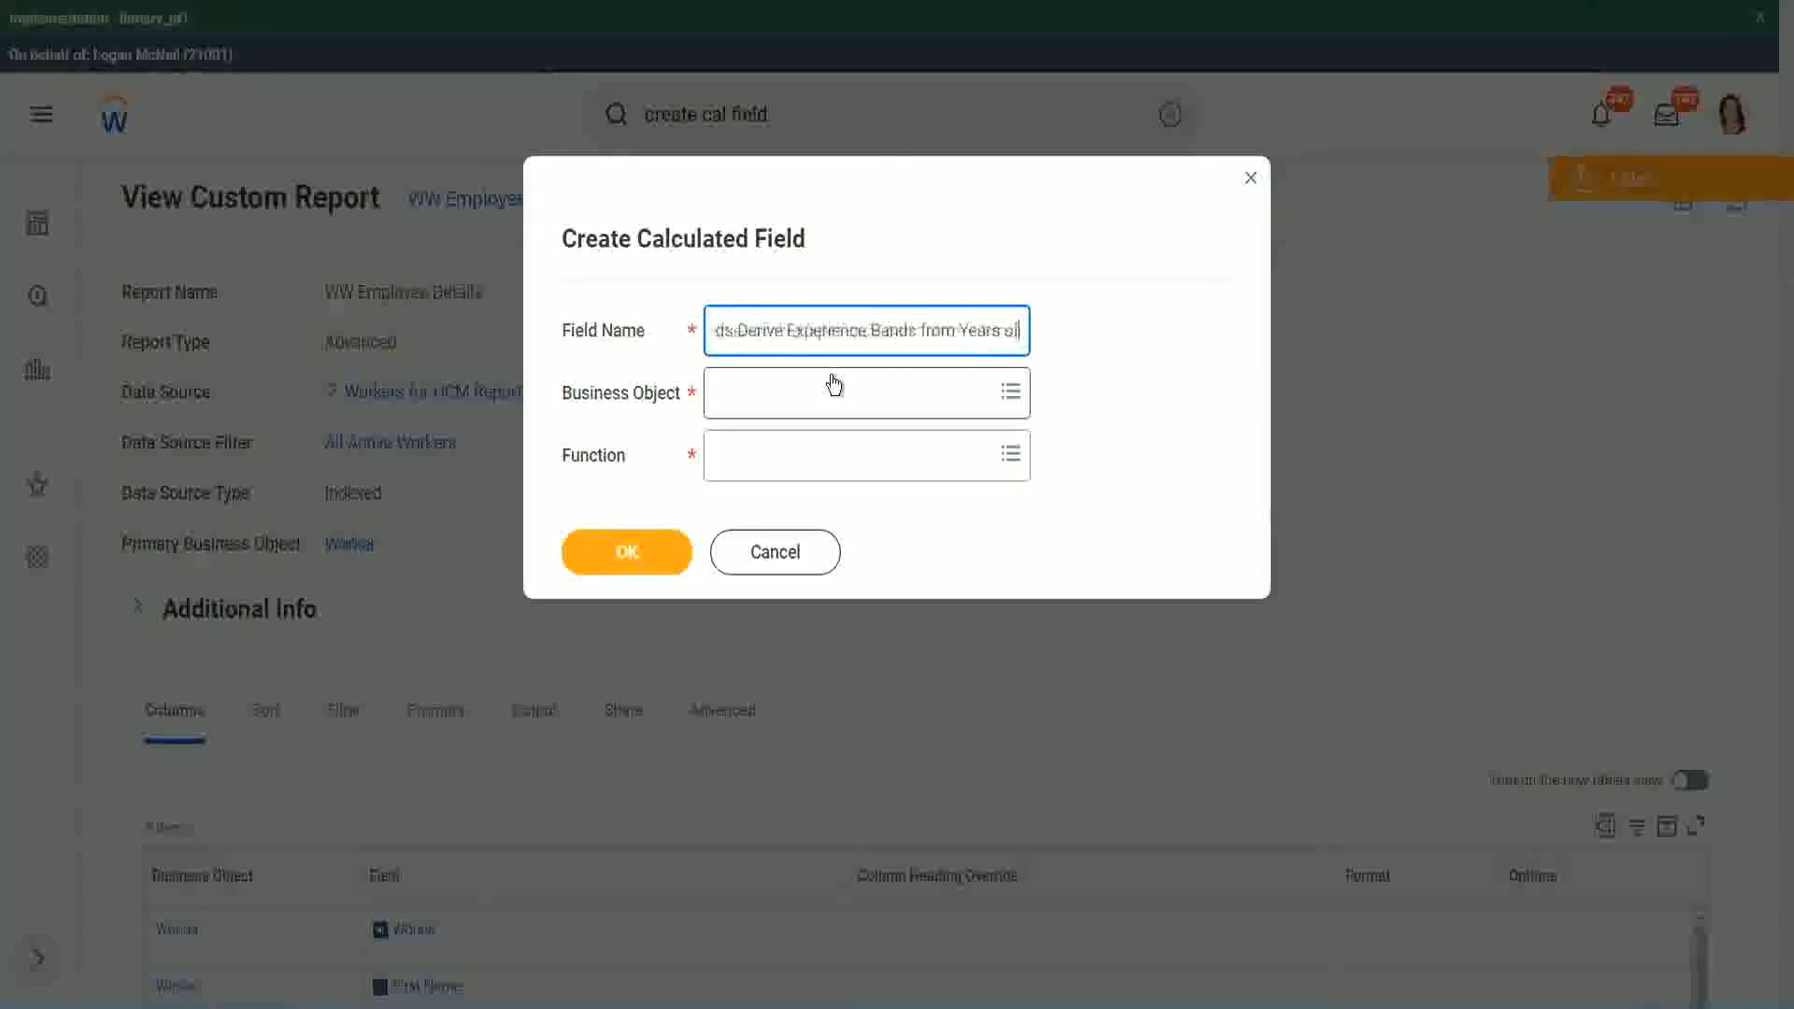
key(Left)
key(Left)
key(Left)
key(Left)
key(Left)
key(Left)
key(Left)
key(Left)
key(Left)
key(Left)
key(Left)
key(Left)
key(Left)
key(Left)
key(Left)
key(Left)
key(Left)
key(Left)
key(Left)
key(Left)
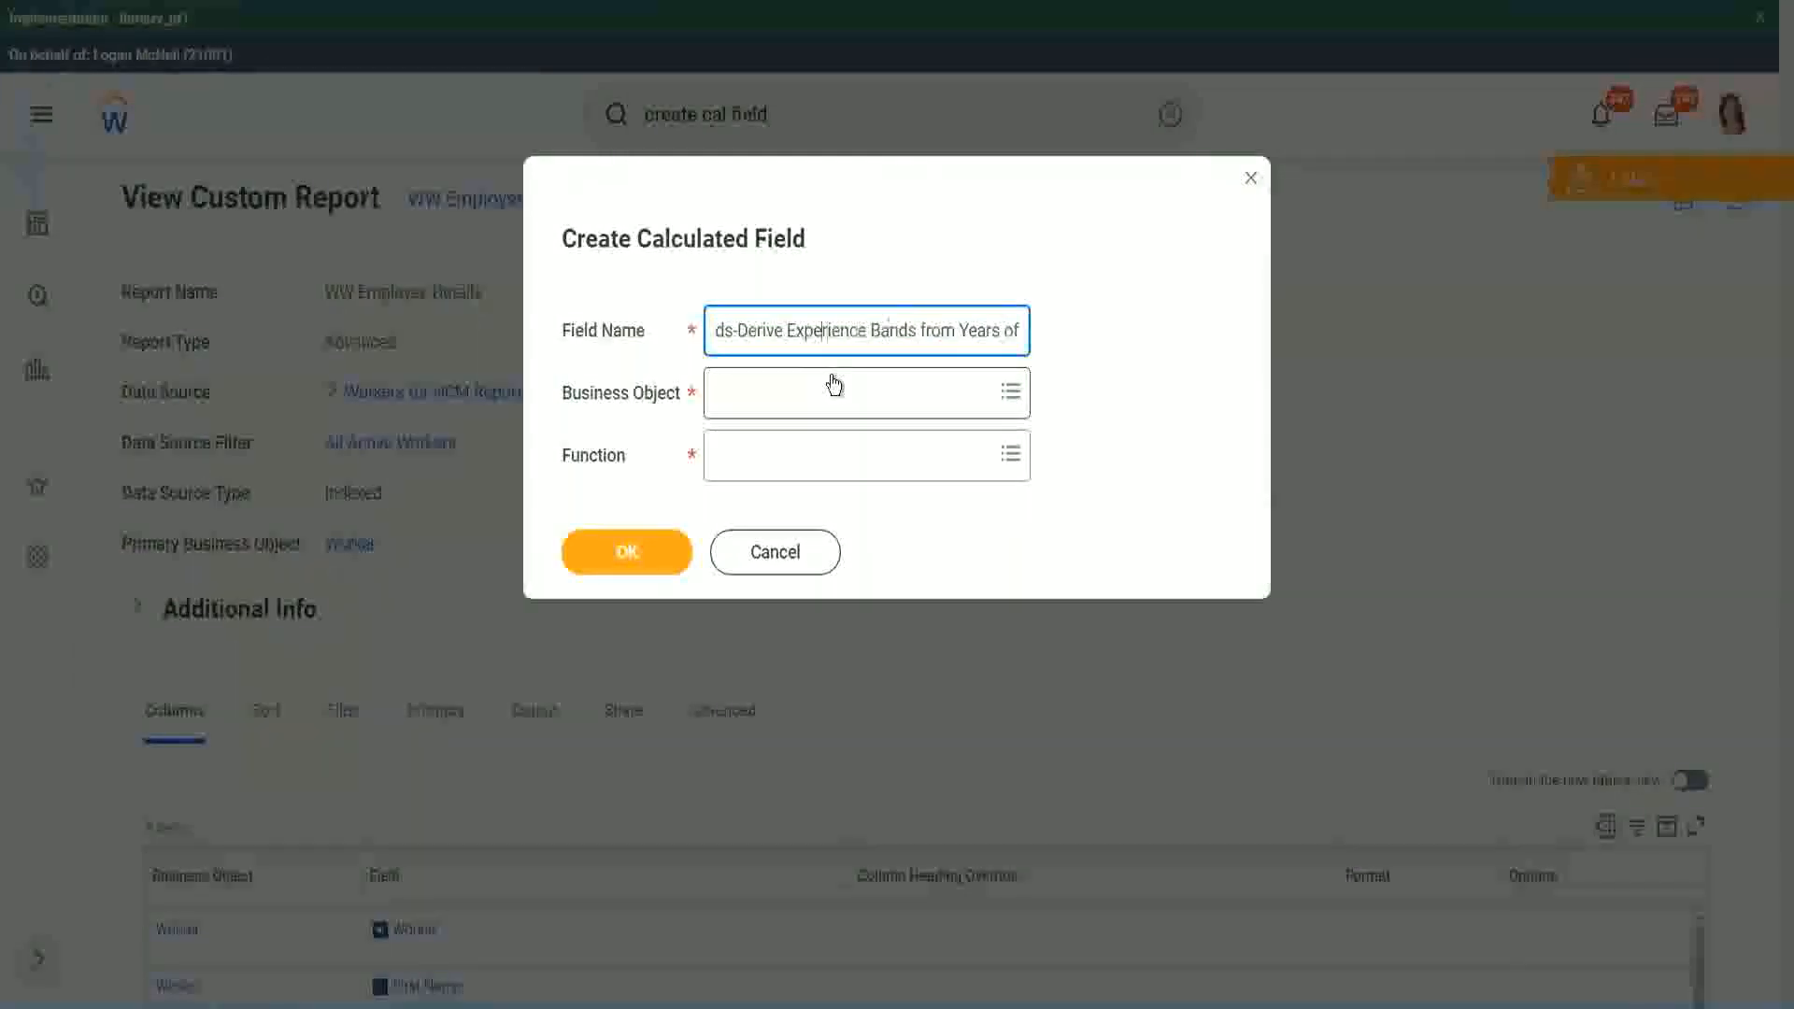
key(Left)
key(Left)
key(shift+Left)
key(shift+Left)
key(shift+Left)
key(shift+Left)
key(shift+Left)
key(shift+Left)
text(Determine)
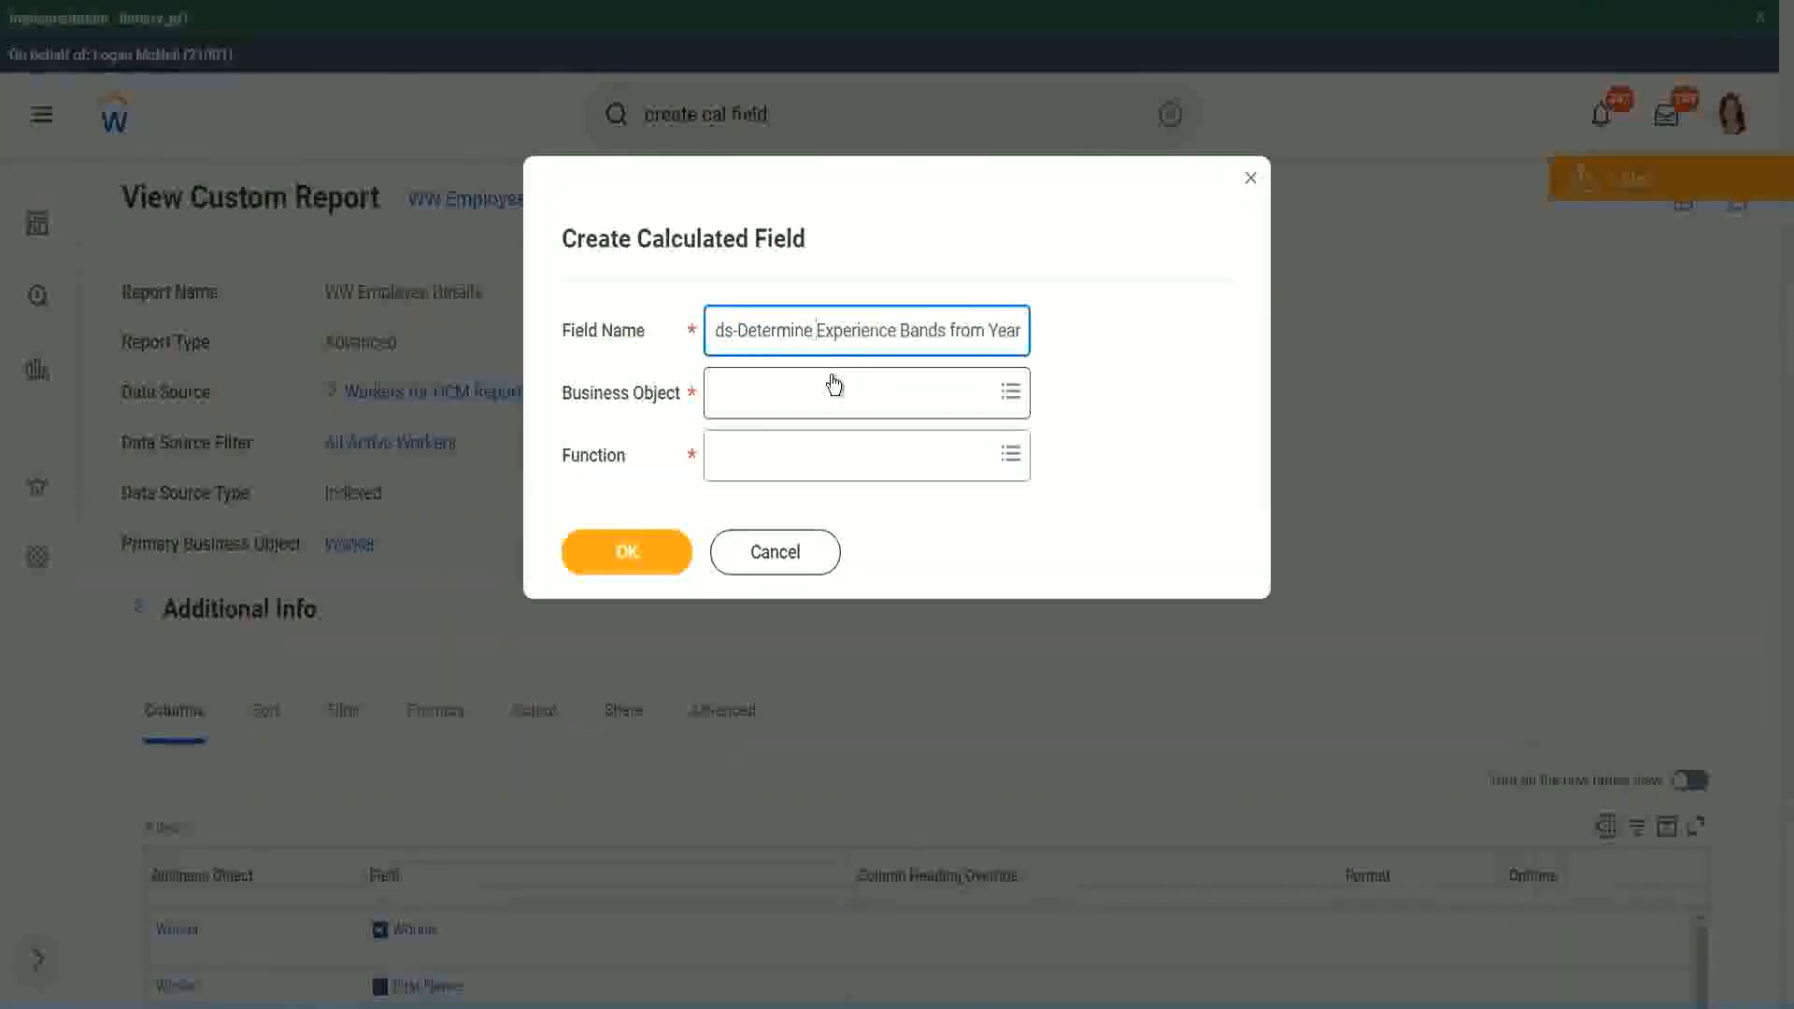
key(End)
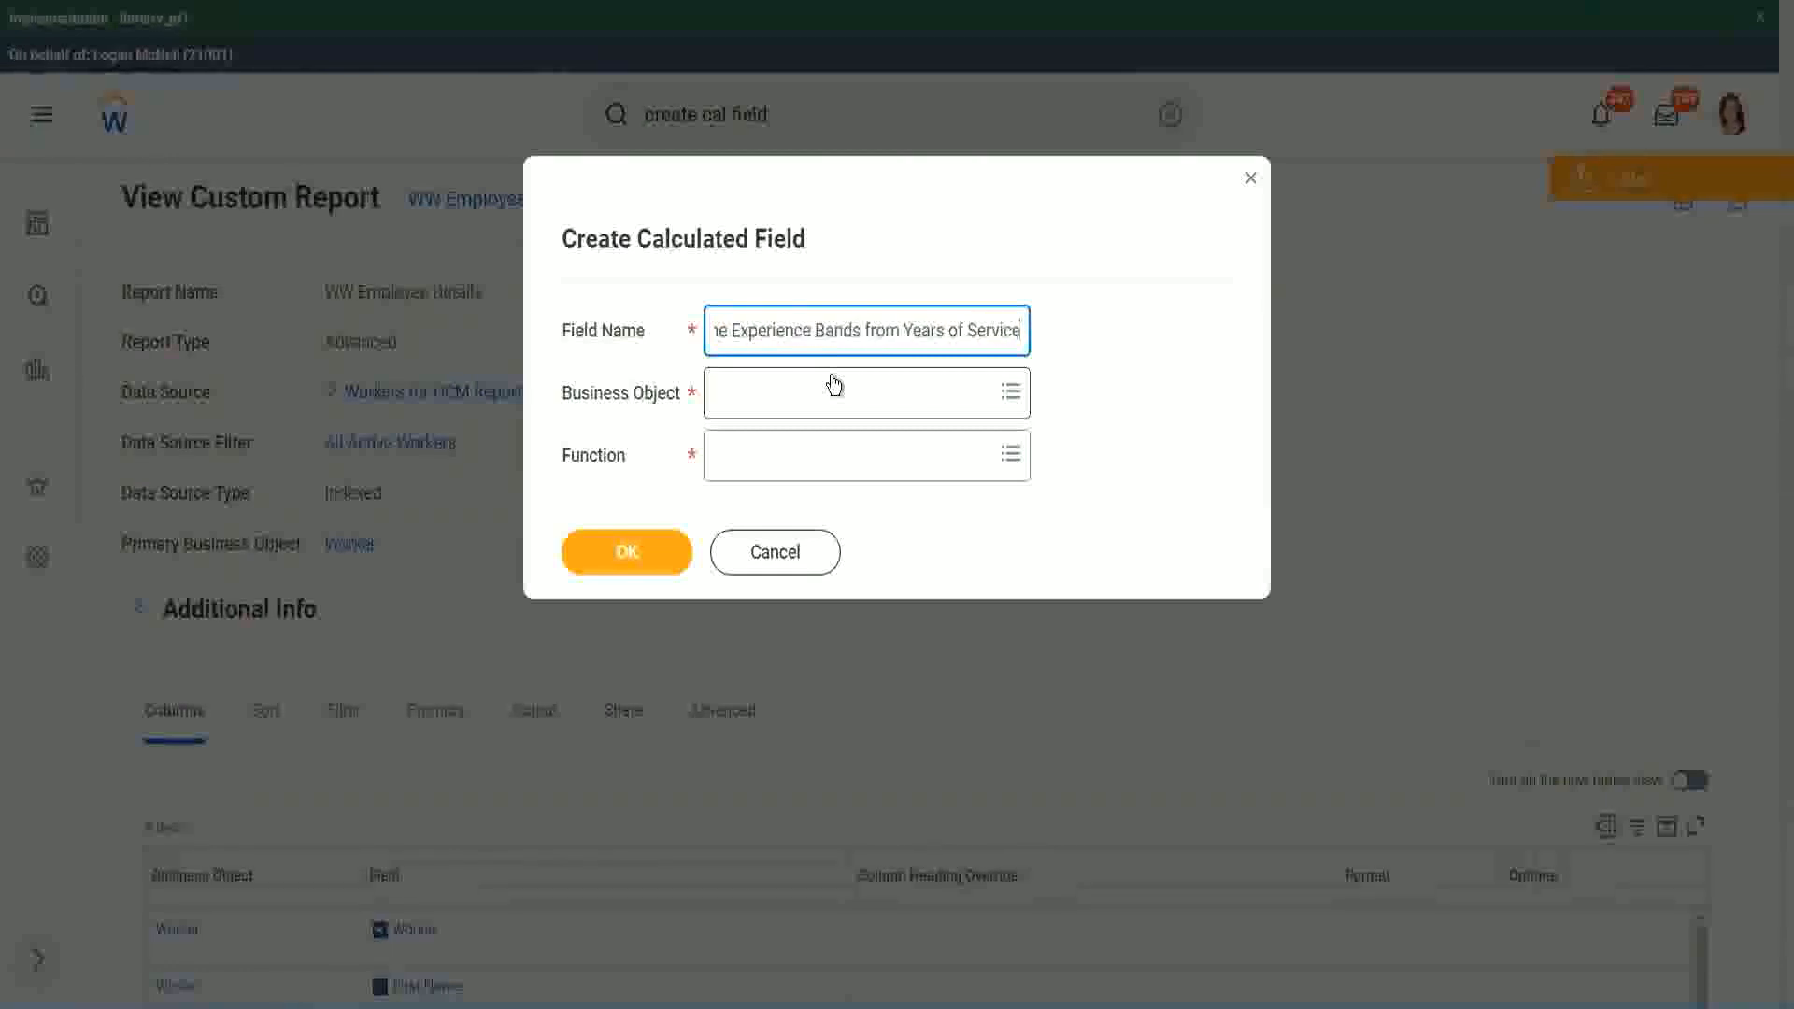
Step: Set the calculated field's business object to Worker and its function to Evaluate Expression Band
click(798, 395)
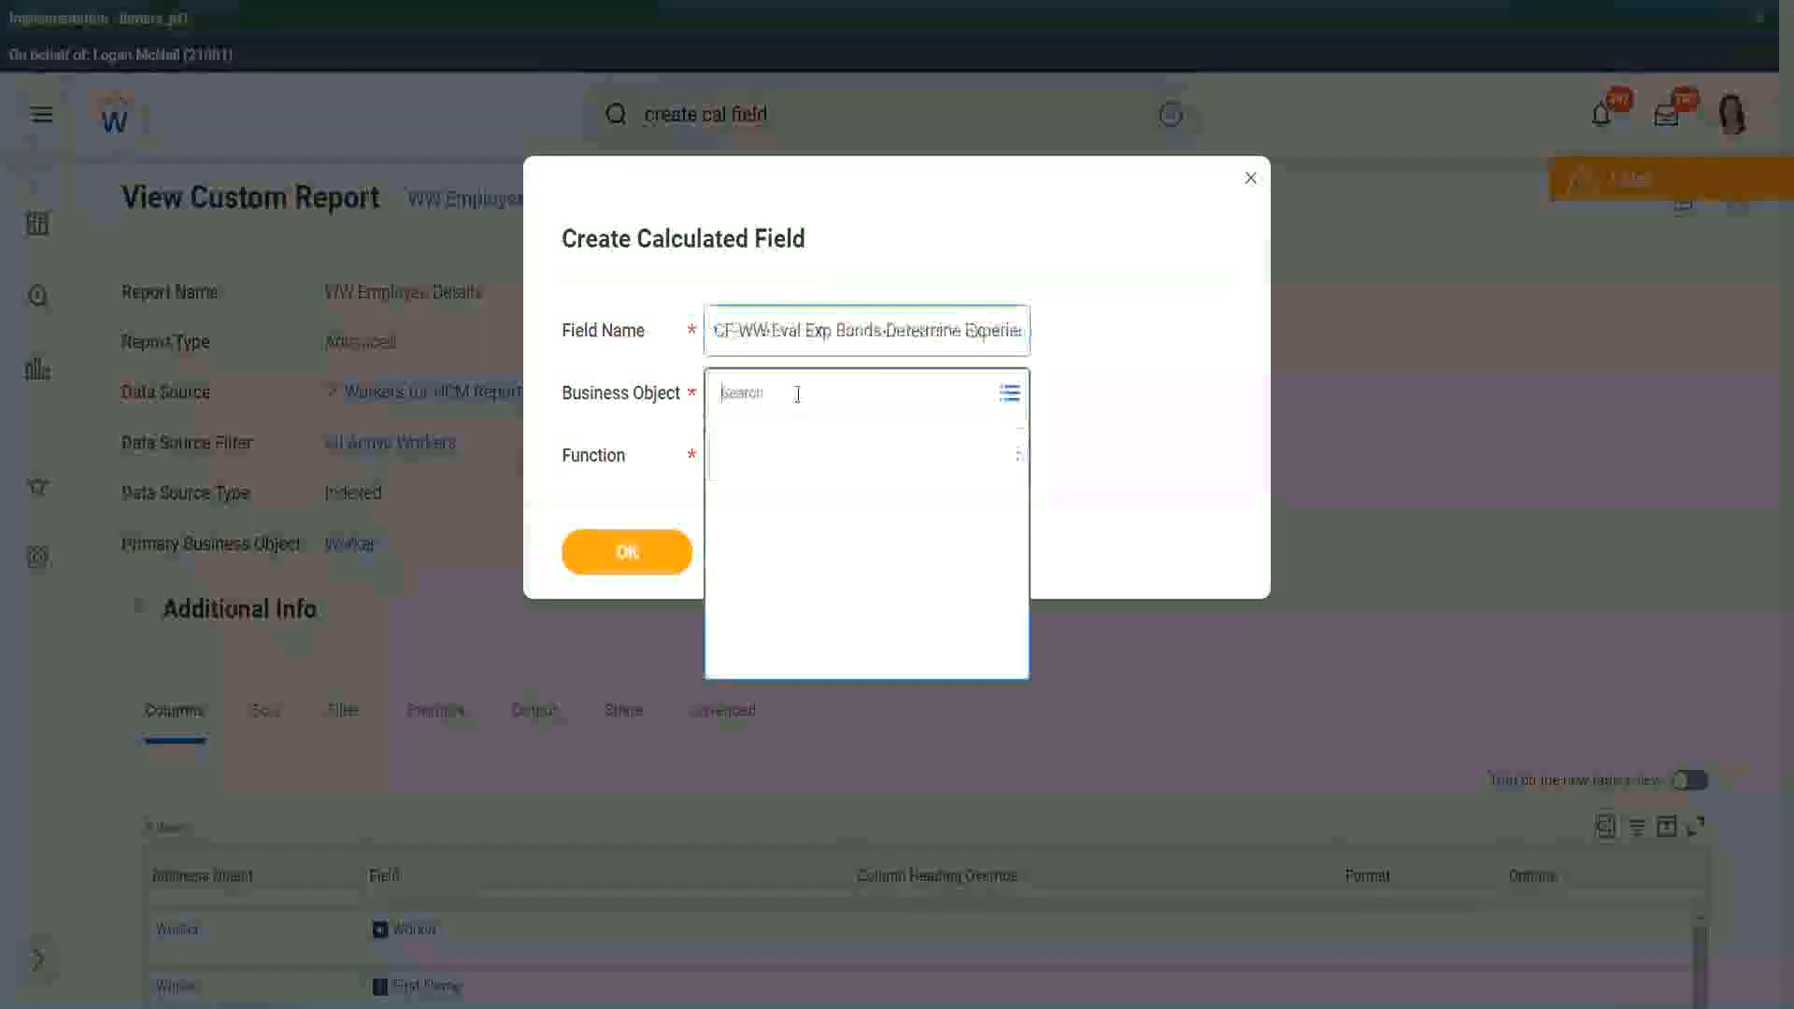
text(worker)
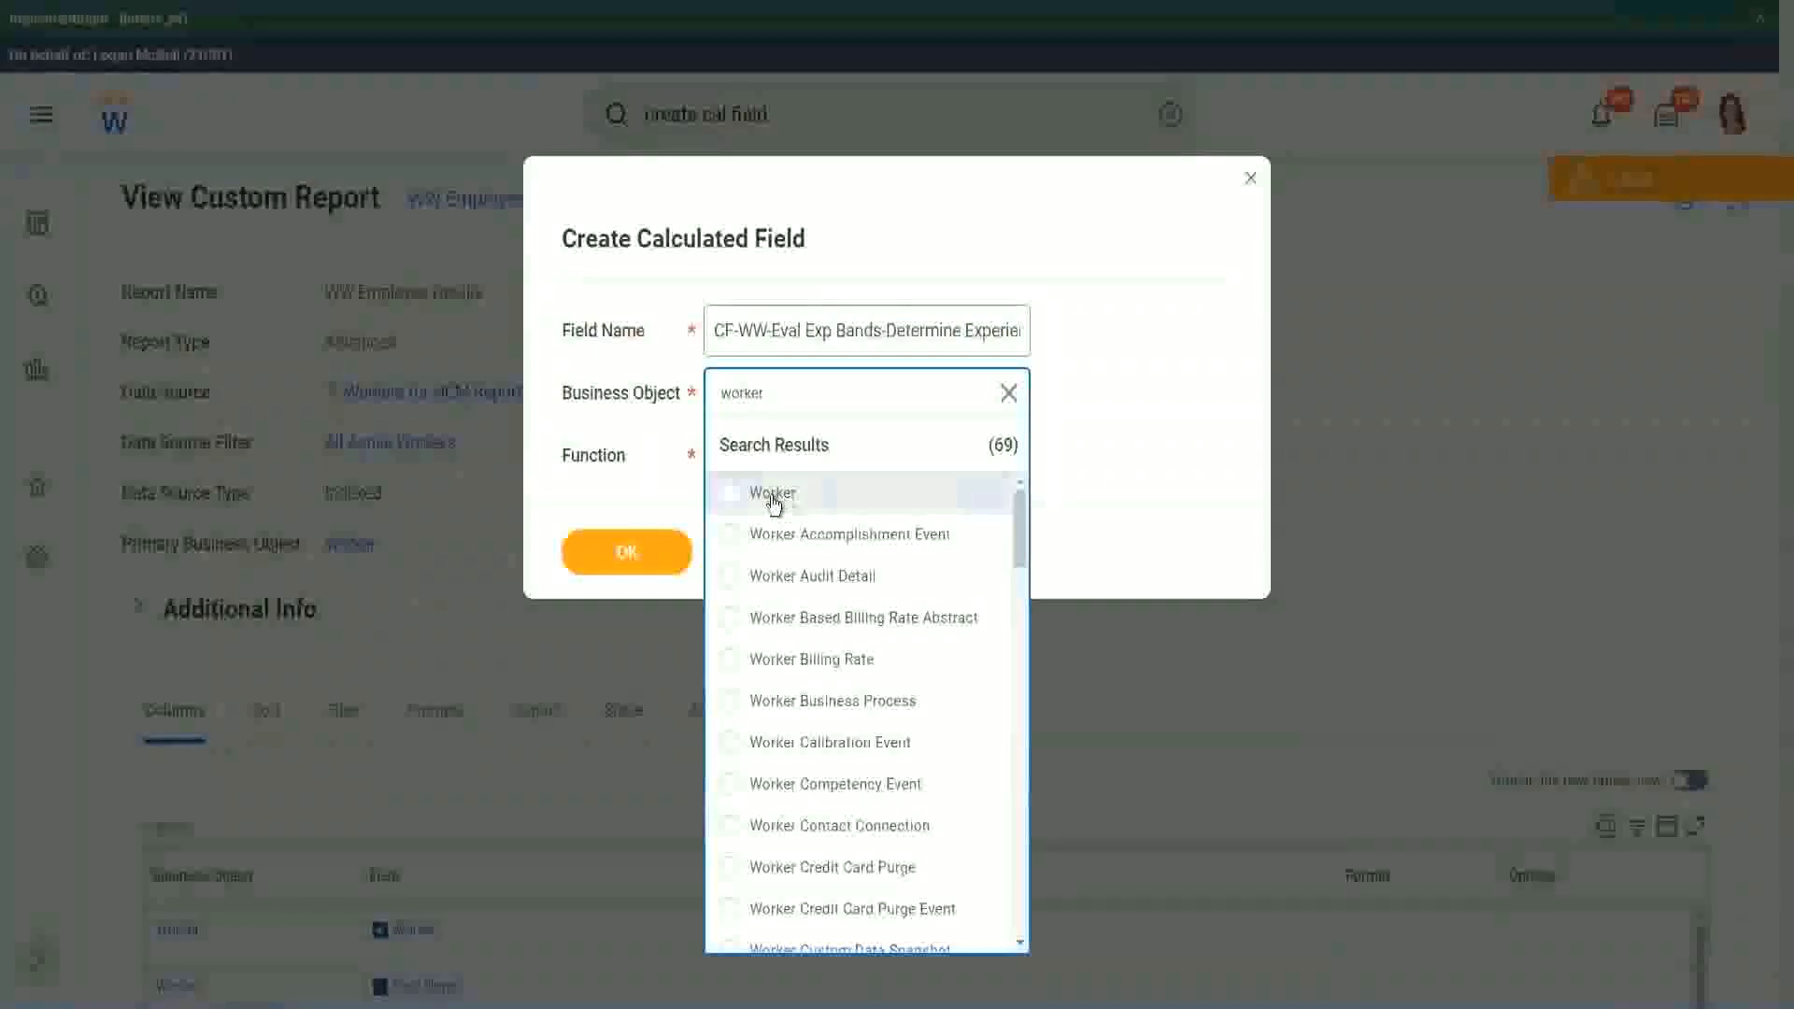
click(773, 503)
click(760, 451)
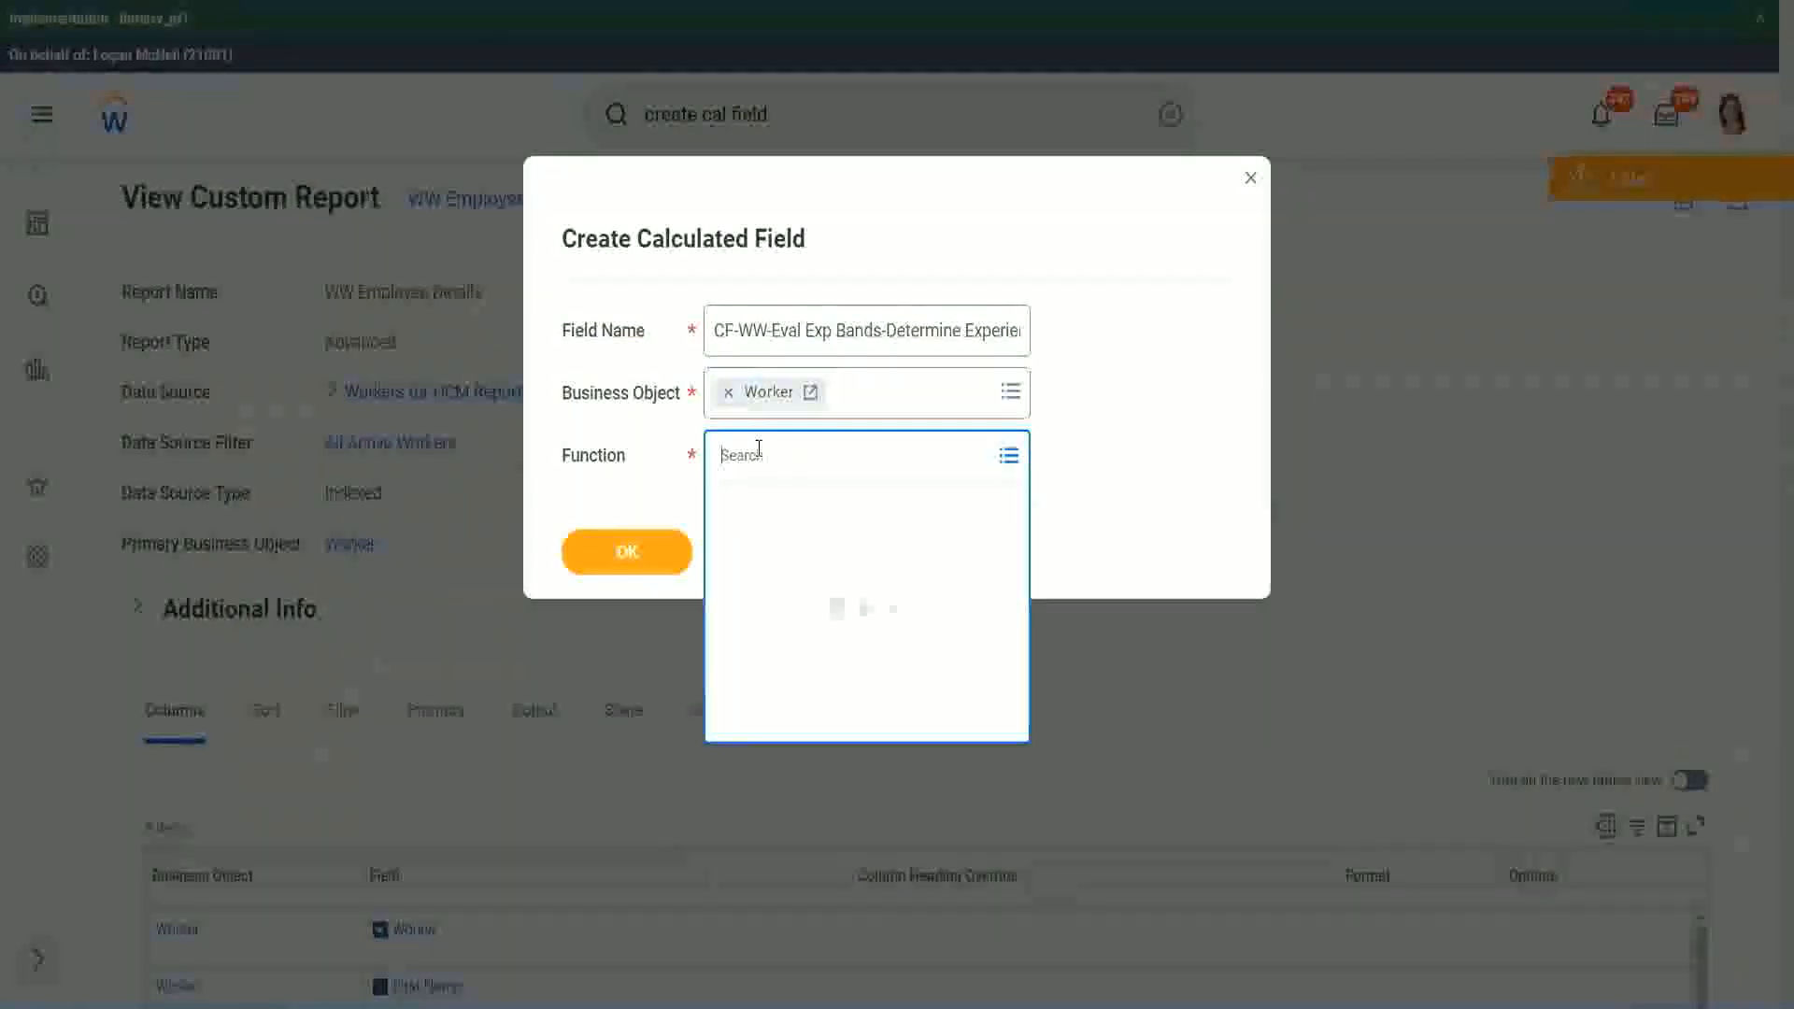
text(eval exp)
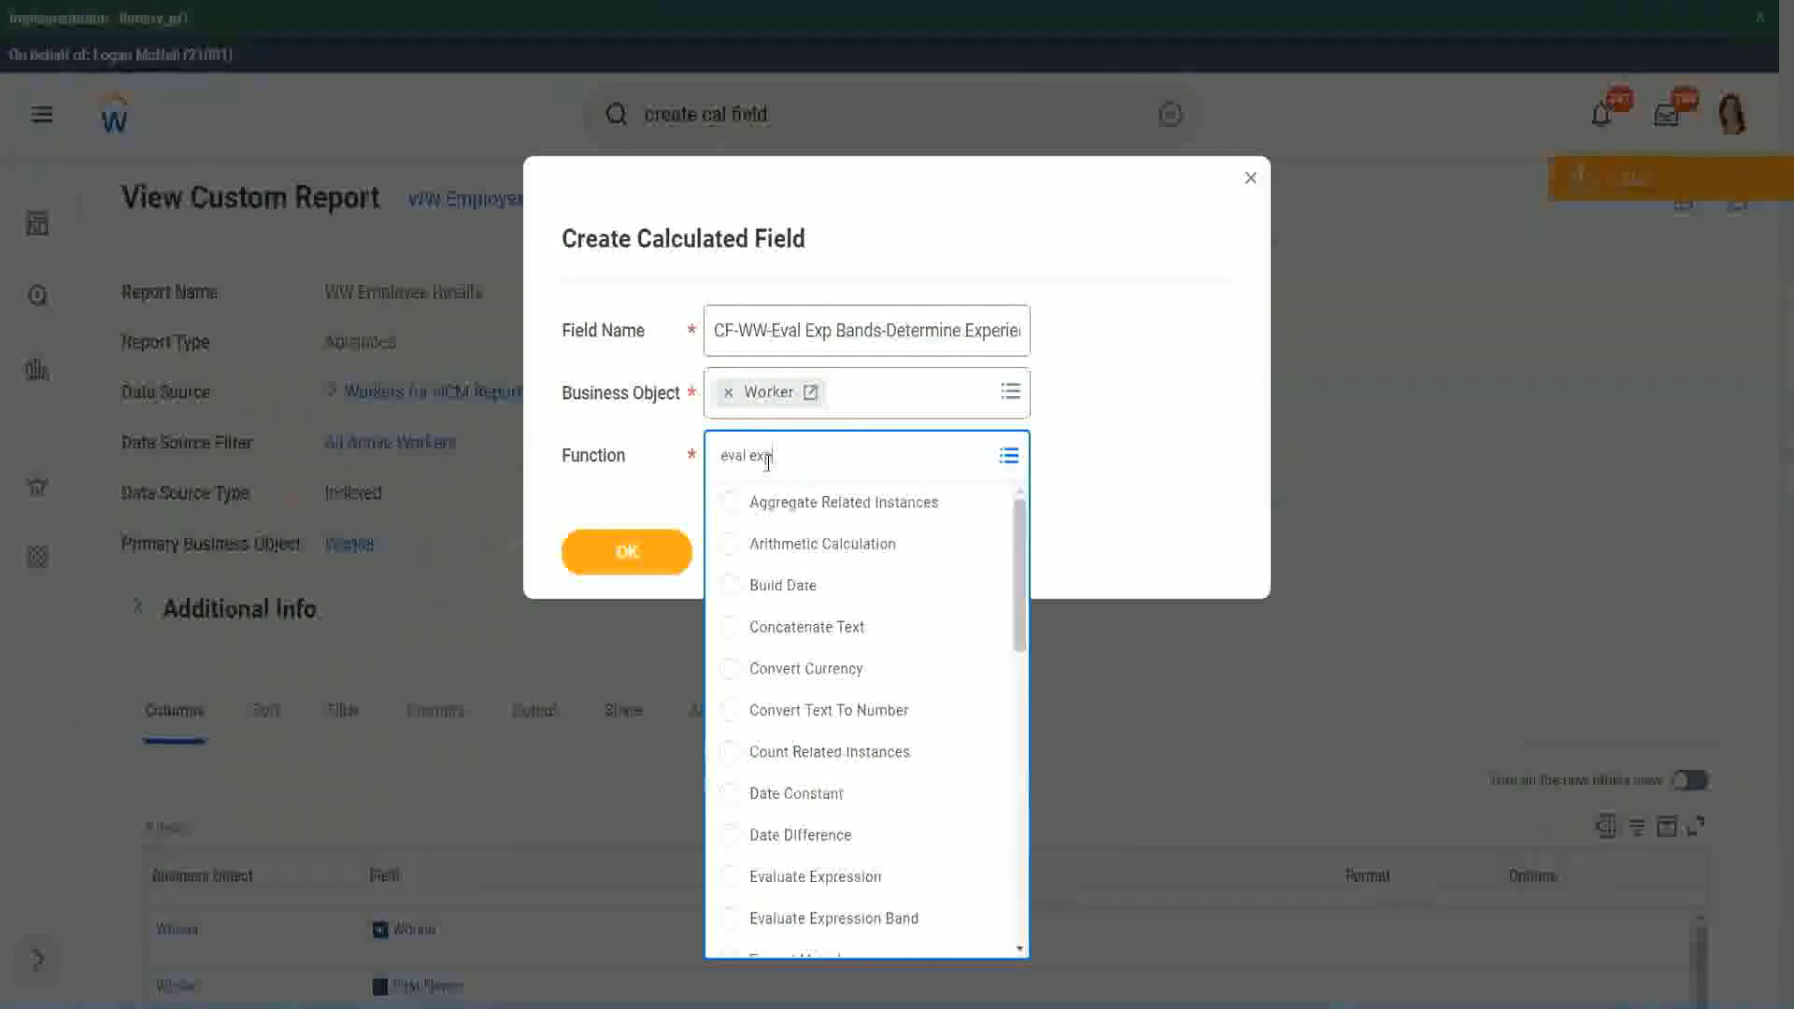
key(Return)
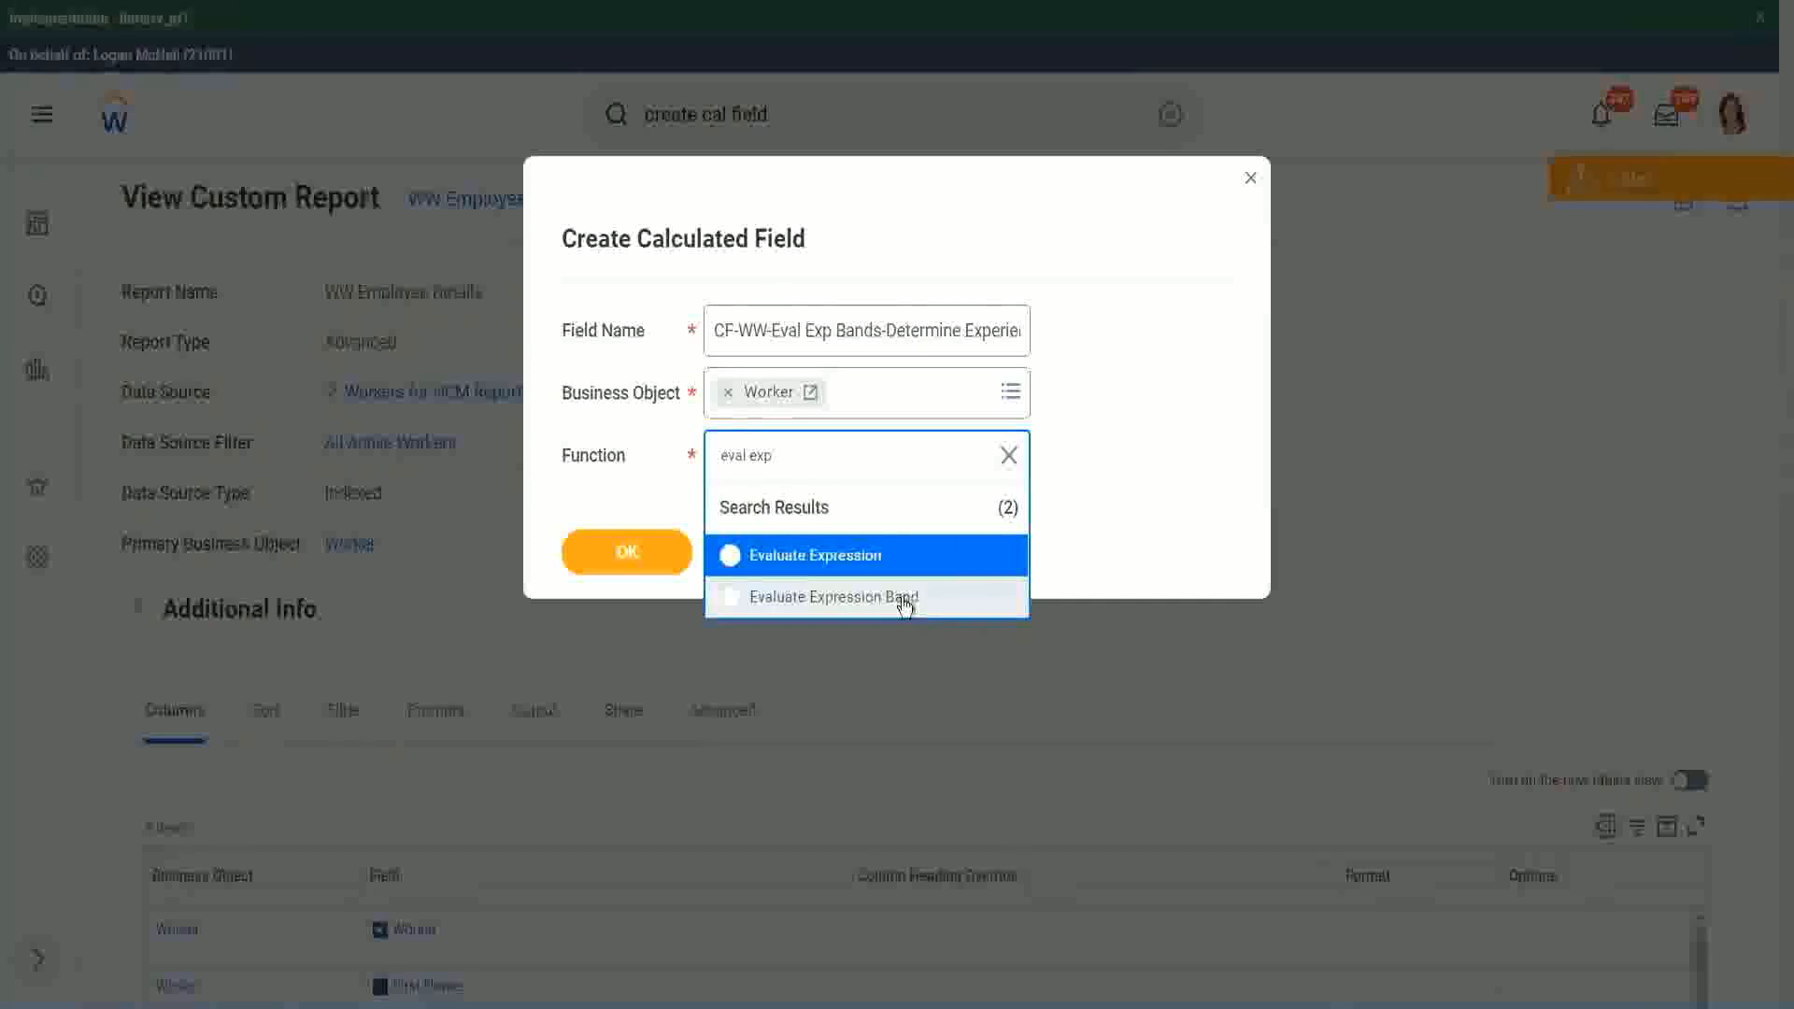
click(904, 608)
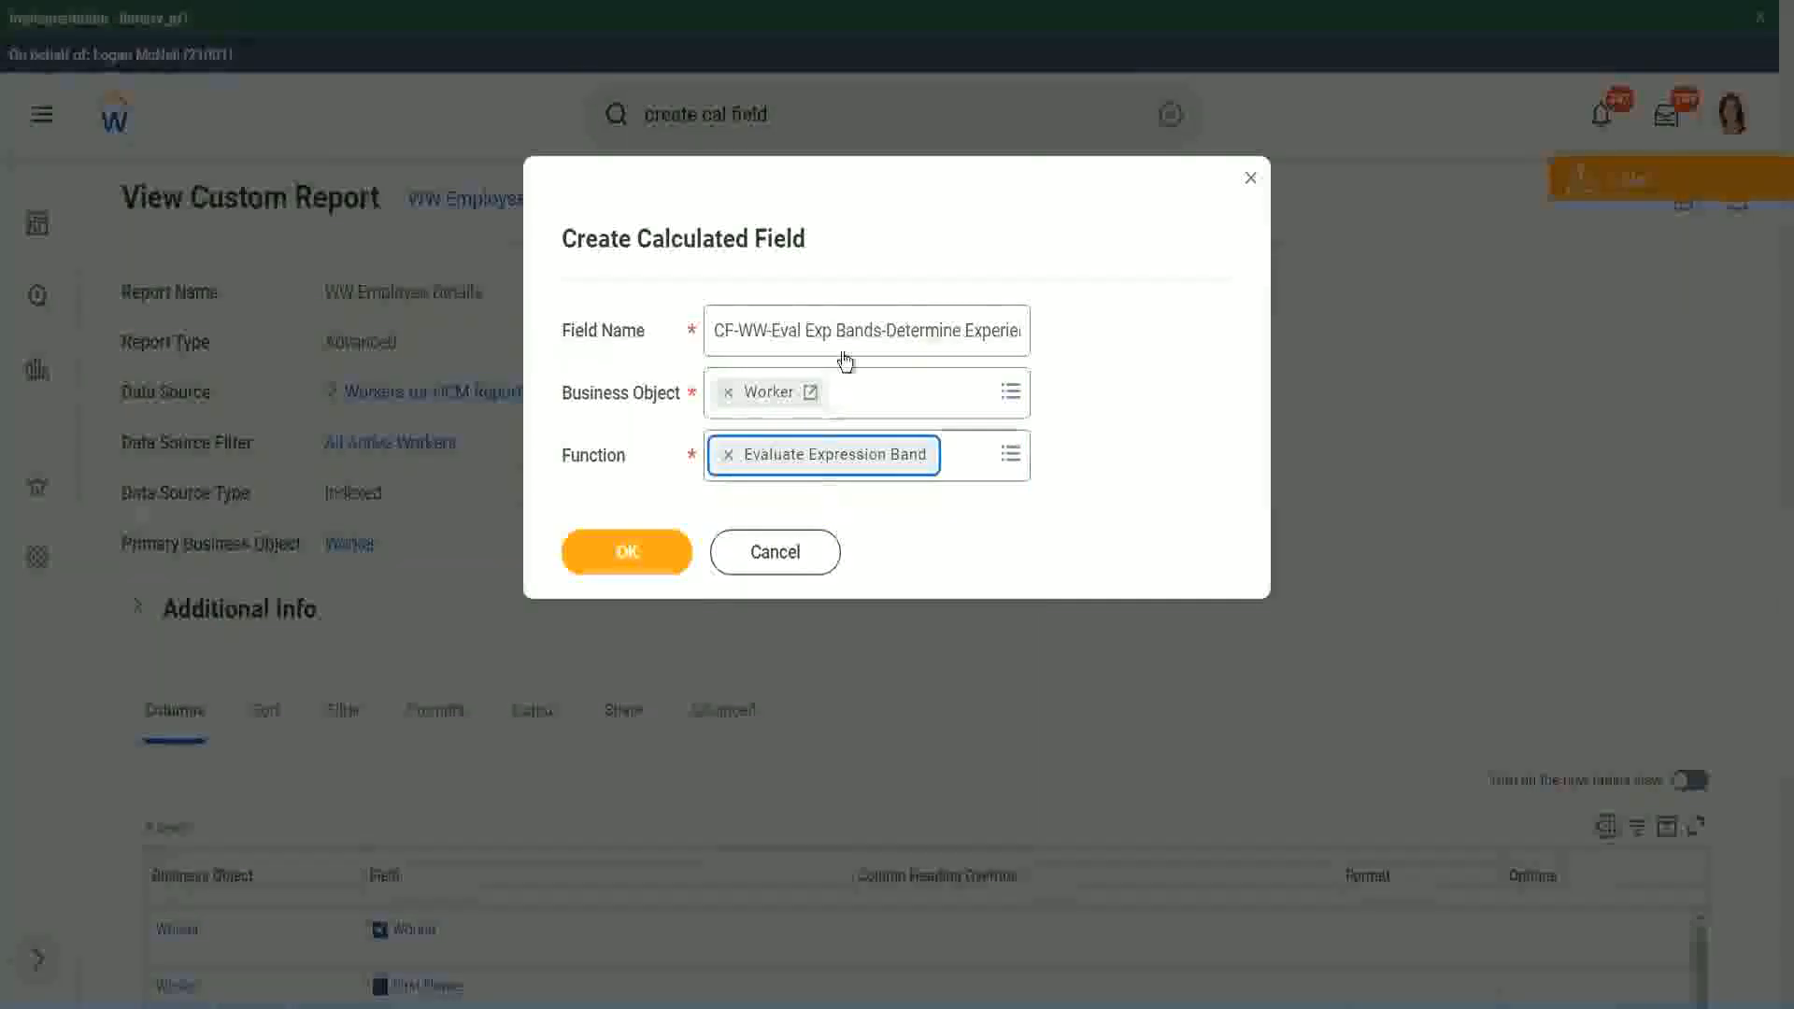
Step: Shorten "Bands" to "Band" after "Eval Exp" in the field name and confirm the new calculated field's basic details
click(879, 329)
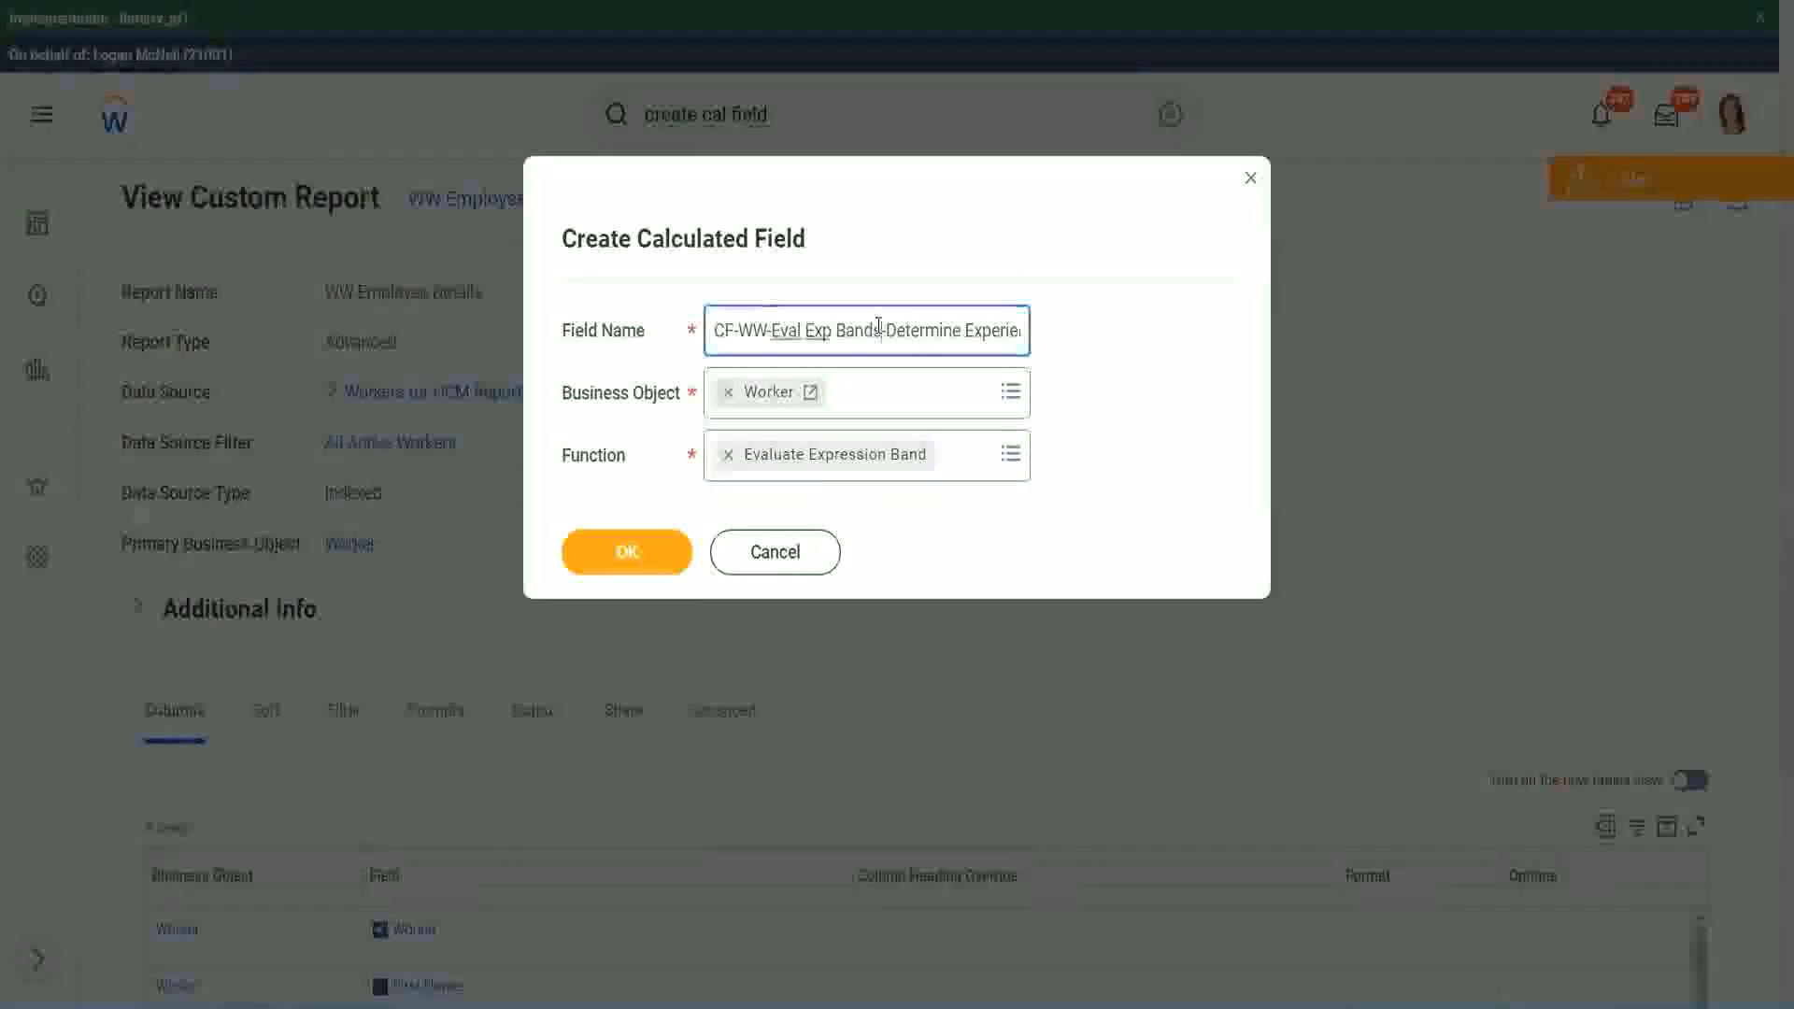
key(BackSpace)
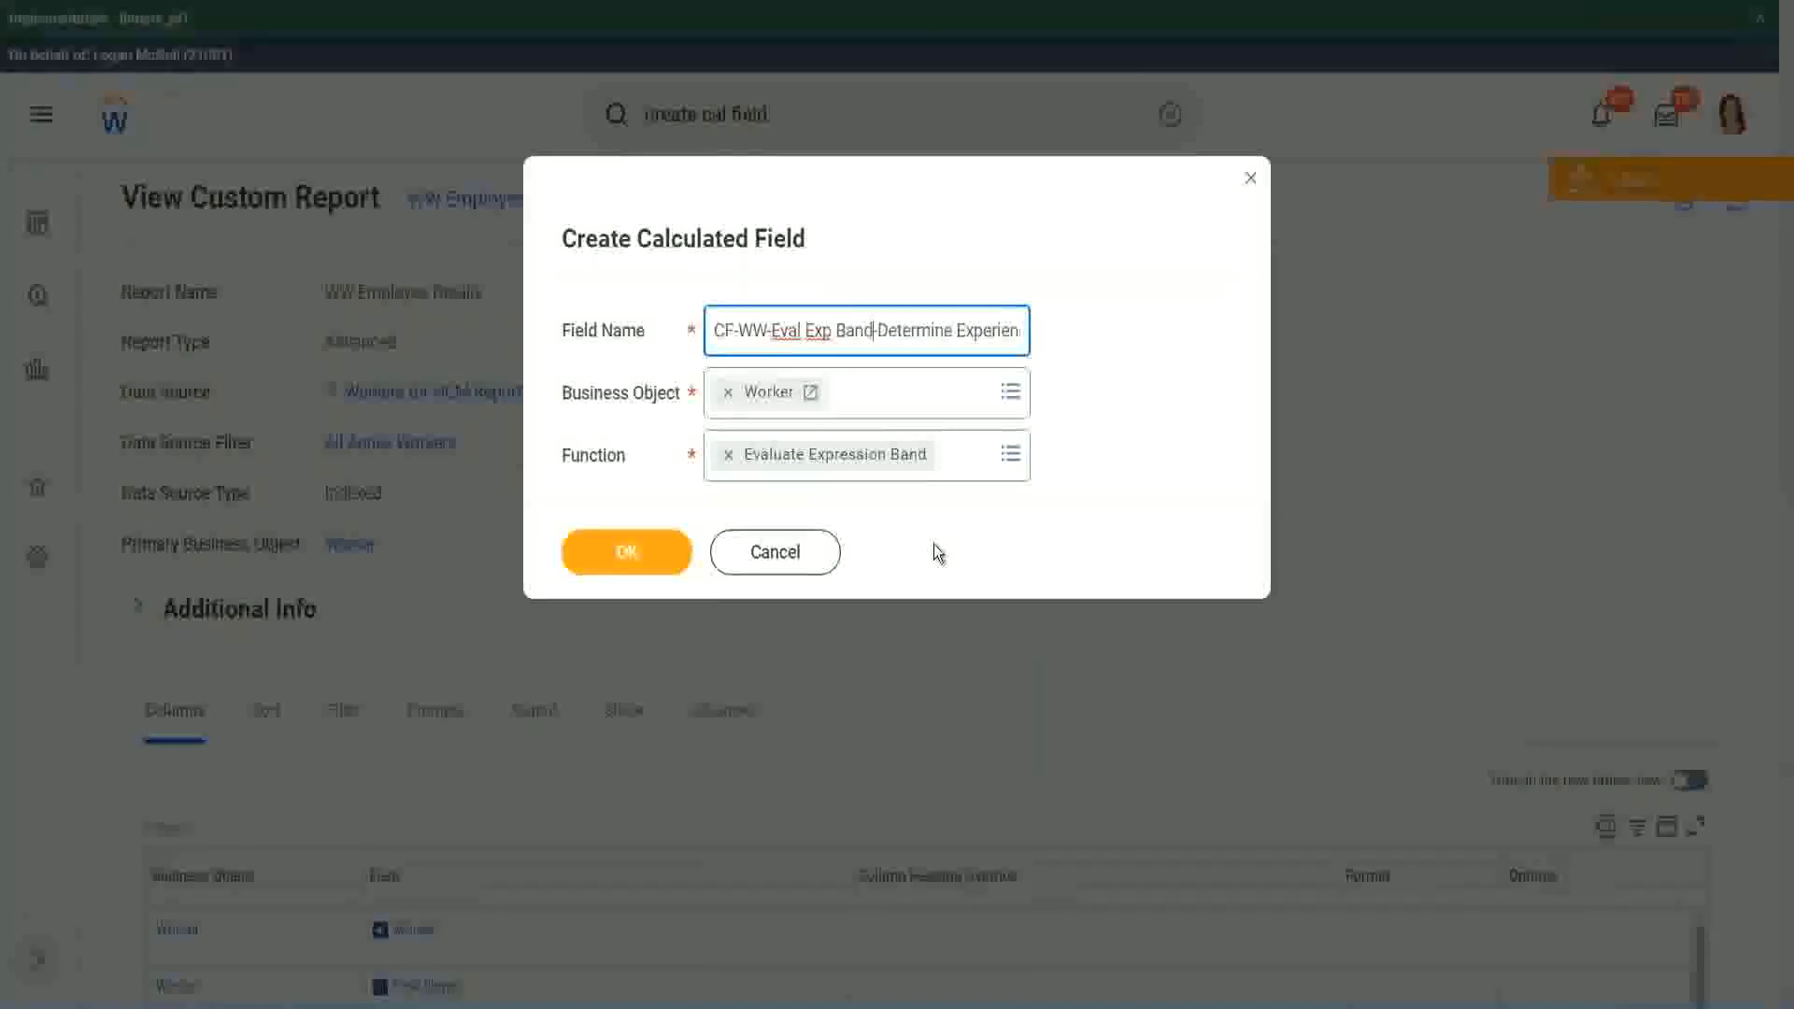
click(632, 553)
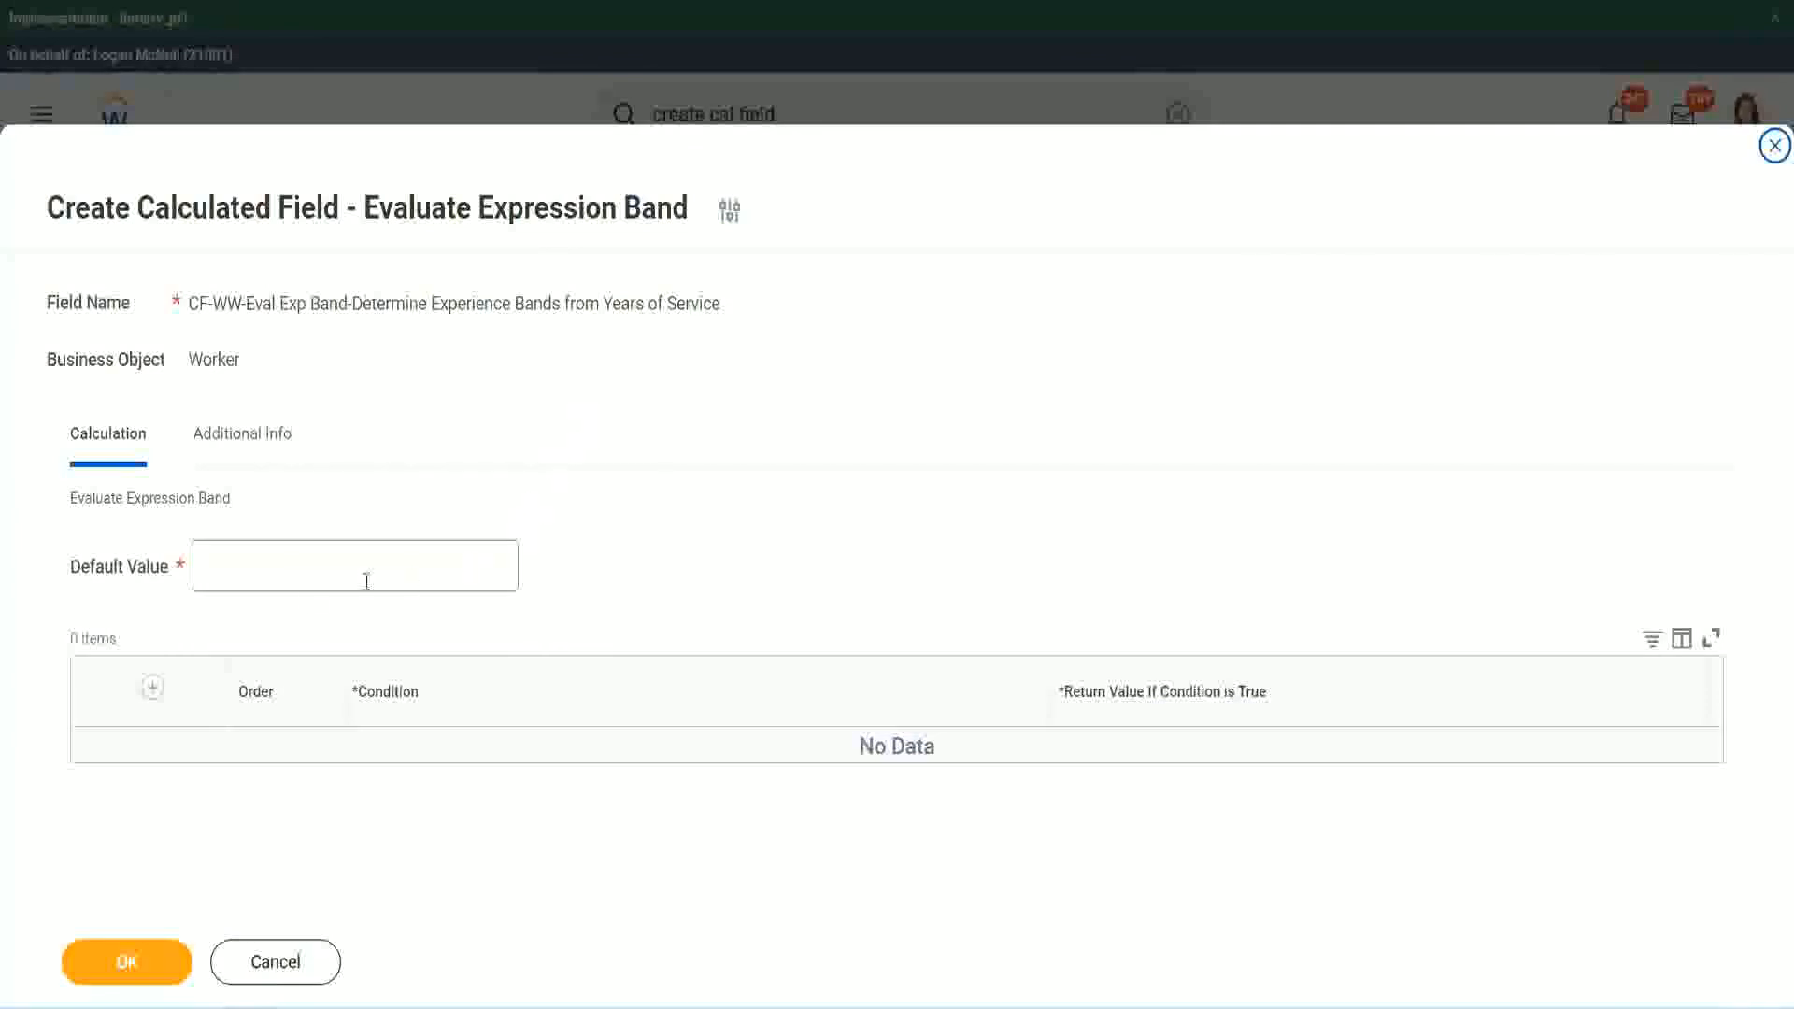
Step: Set the default value to "-" and add the first condition row
click(259, 577)
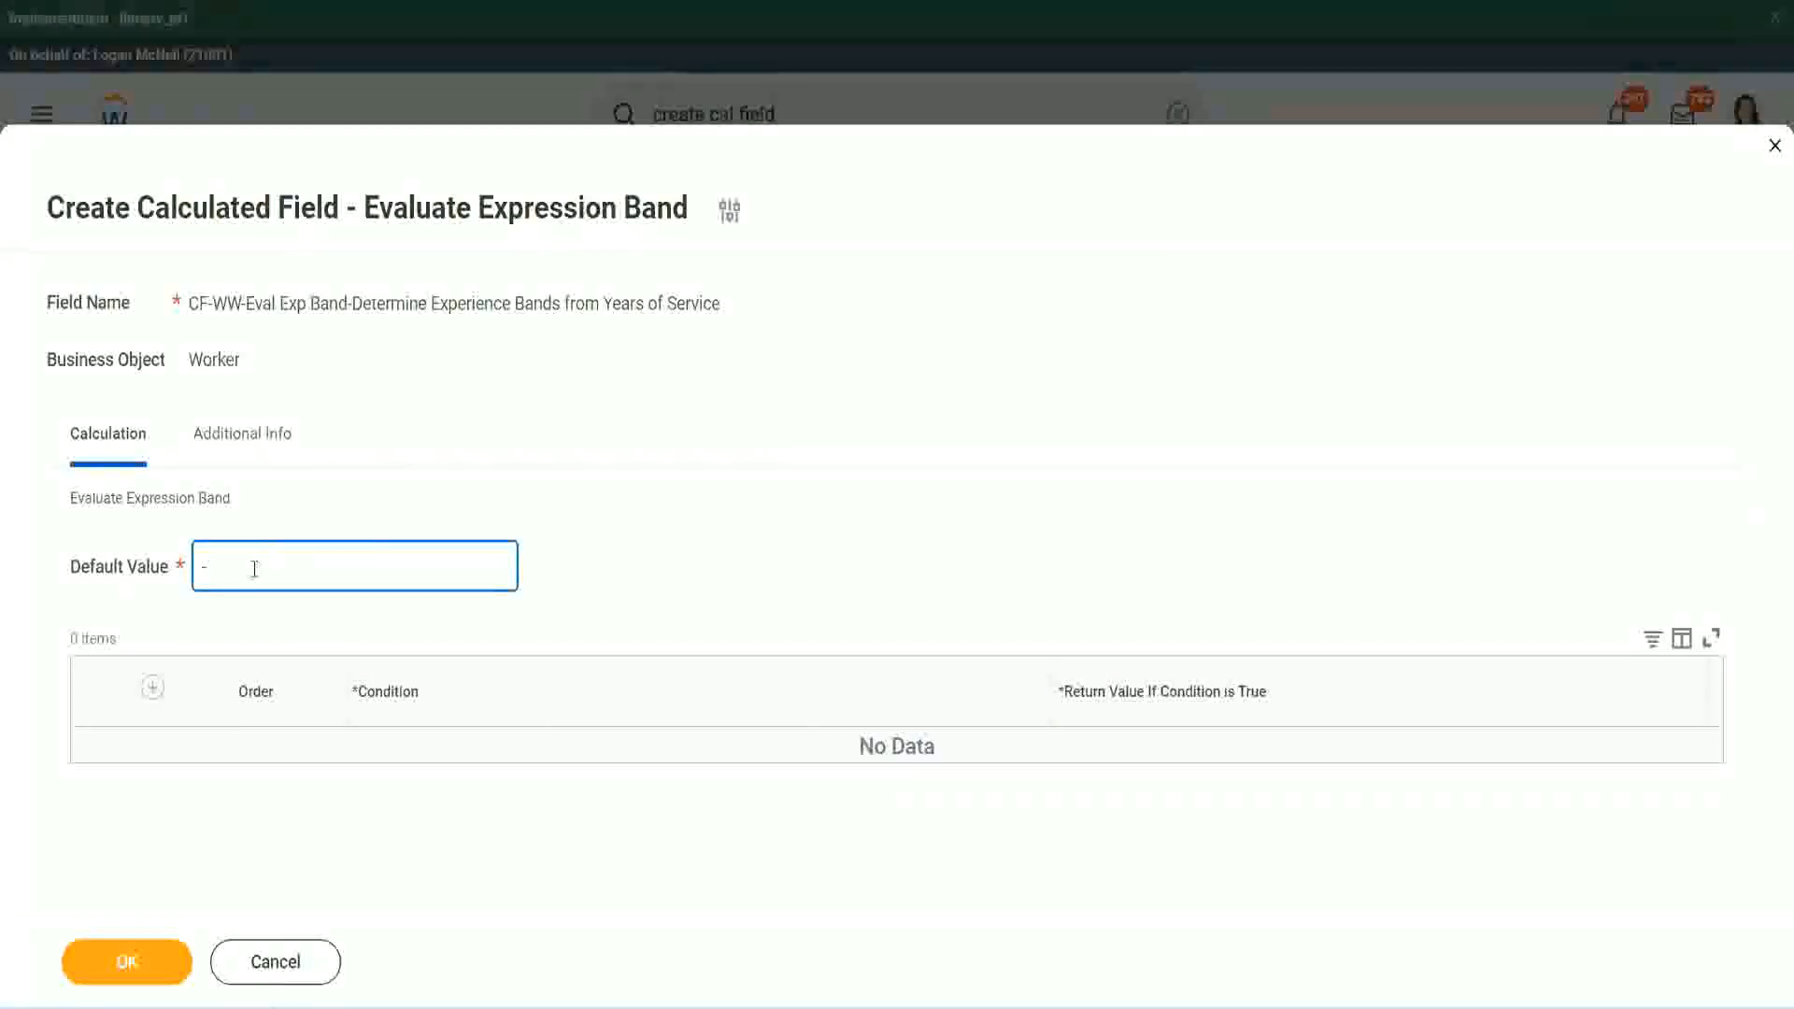
click(152, 689)
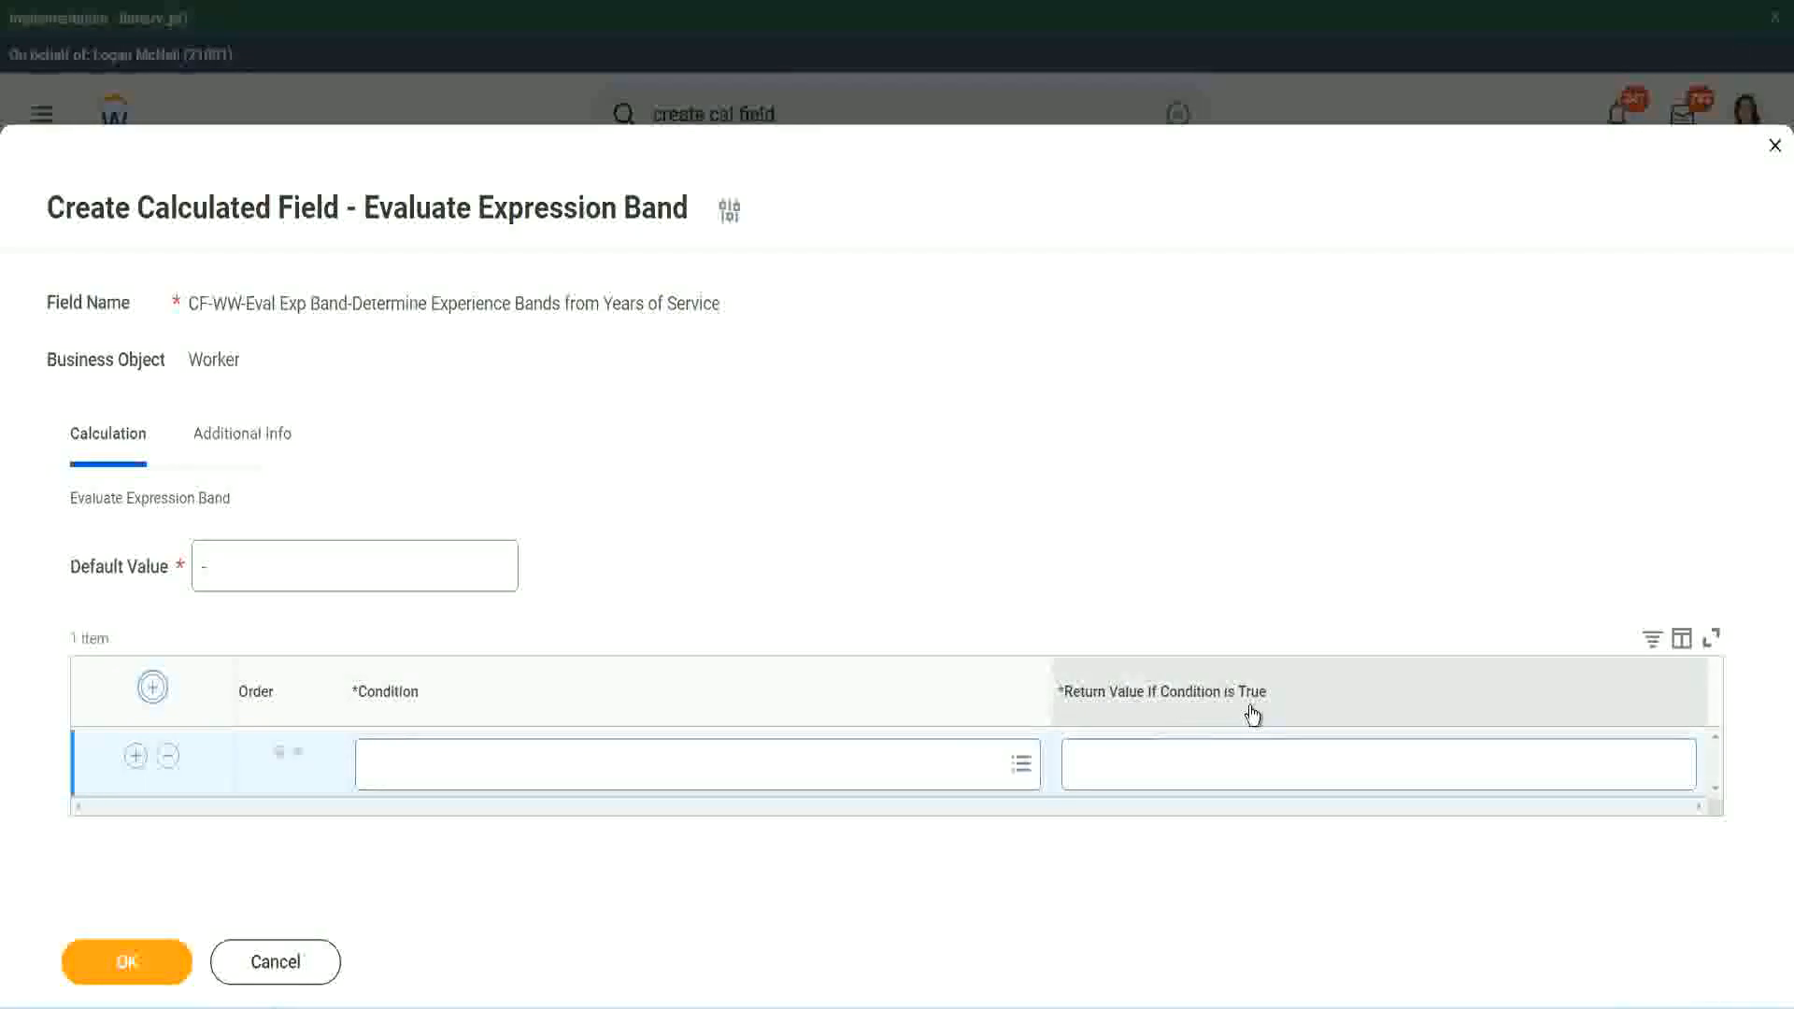
click(1168, 762)
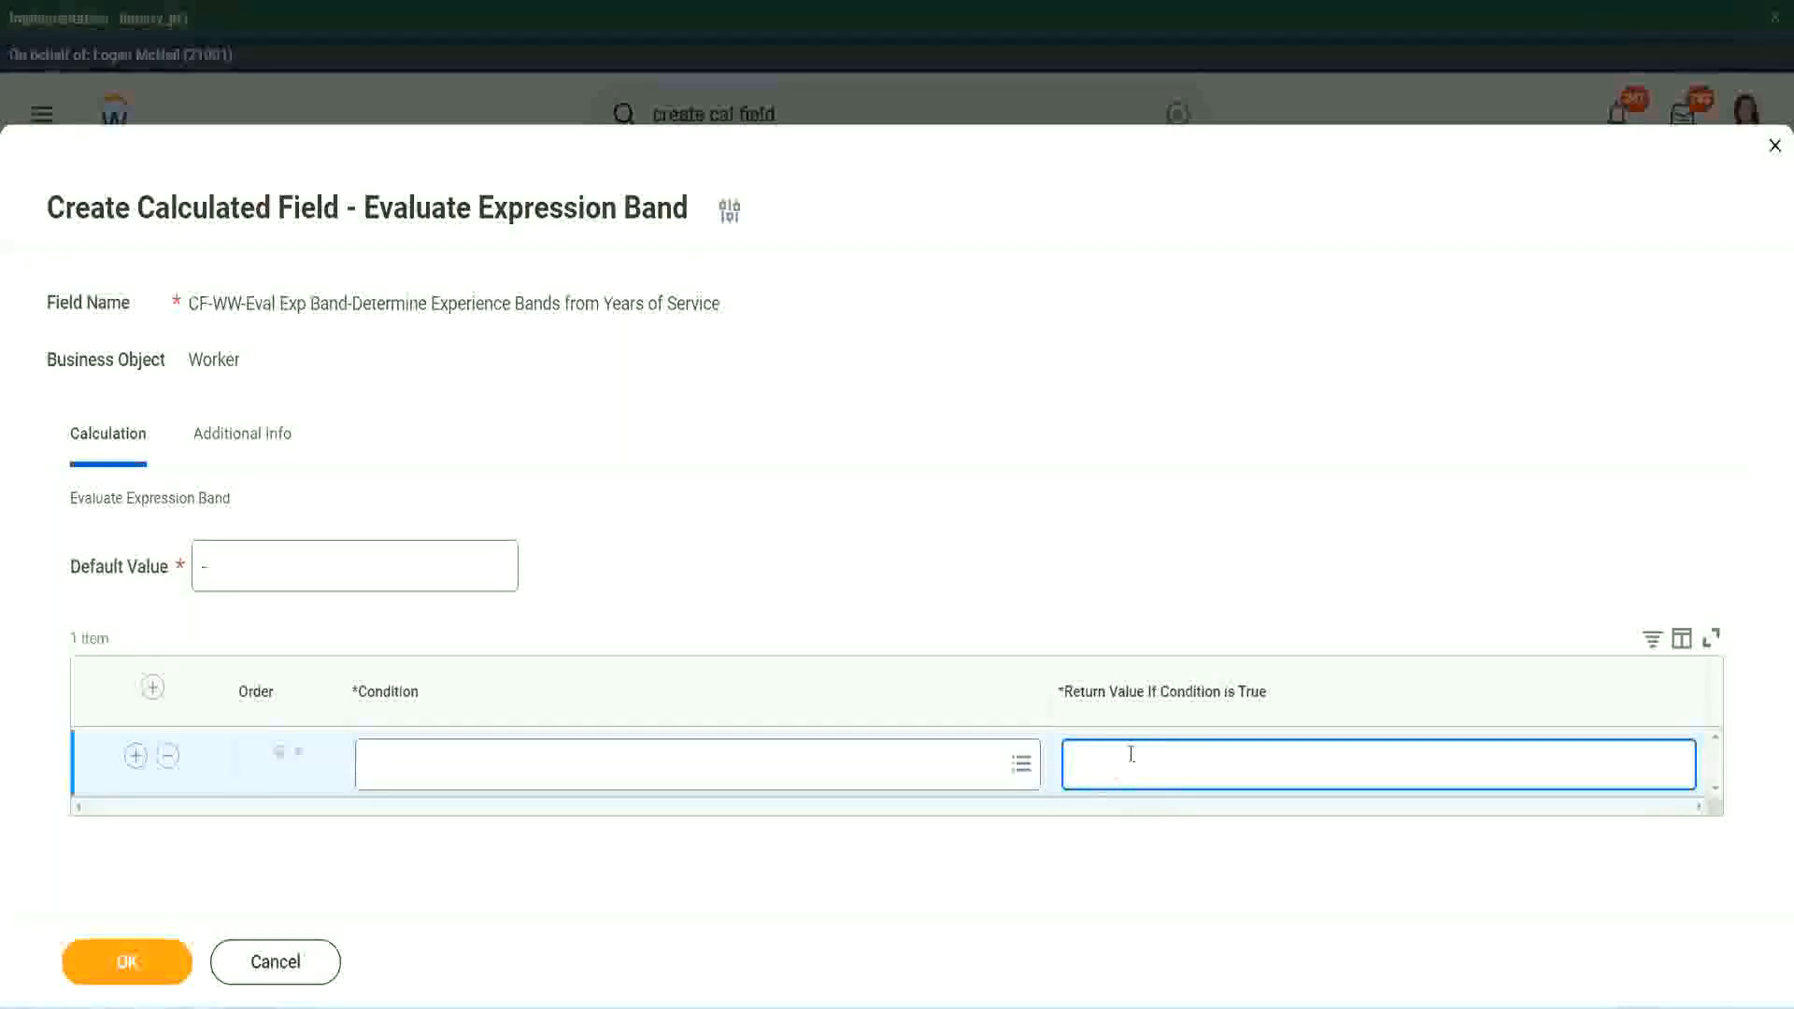
text(adkjdjaidjaijdiaj)
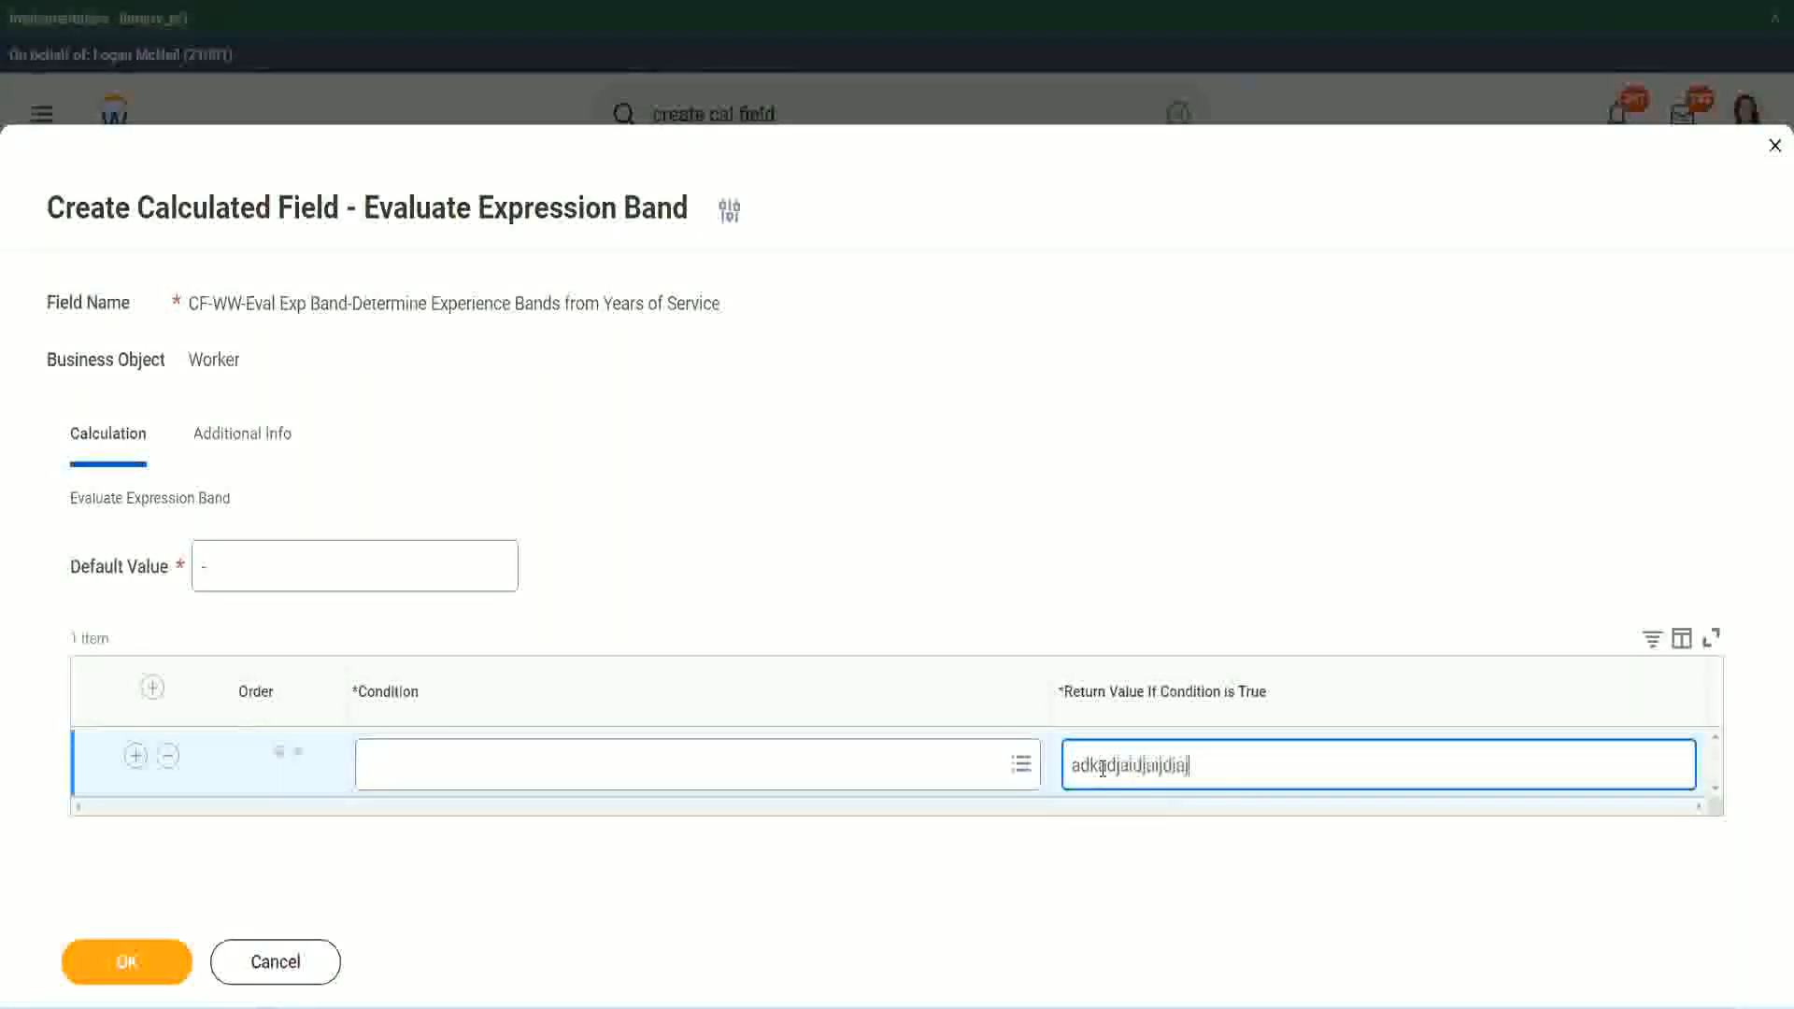
key(BackSpace)
key(BackSpace)
key(BackSpace)
key(BackSpace)
key(BackSpace)
key(BackSpace)
key(BackSpace)
key(BackSpace)
key(BackSpace)
key(BackSpace)
key(BackSpace)
key(BackSpace)
key(BackSpace)
key(BackSpace)
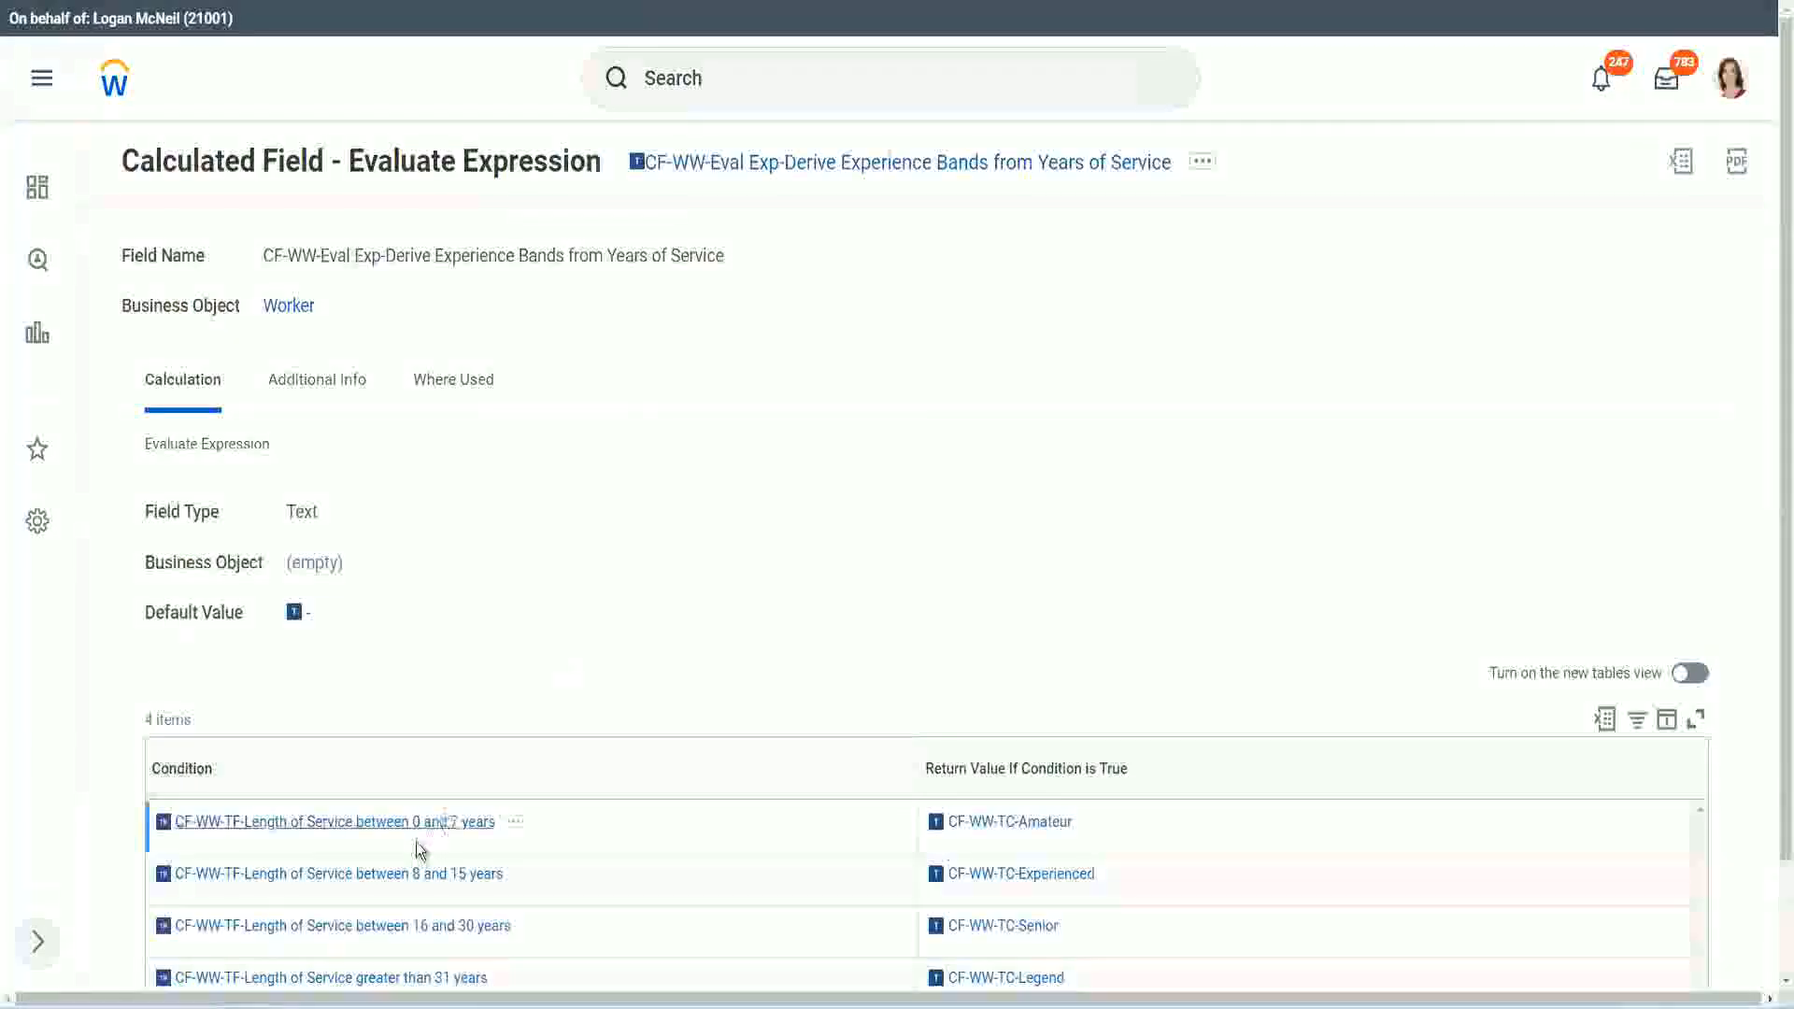
Step: Copy CF-WW-TF-Length of Service between 0 and 7 years from the existing Evaluate Expression field into the first condition, with return value Amateur
right_click(412, 835)
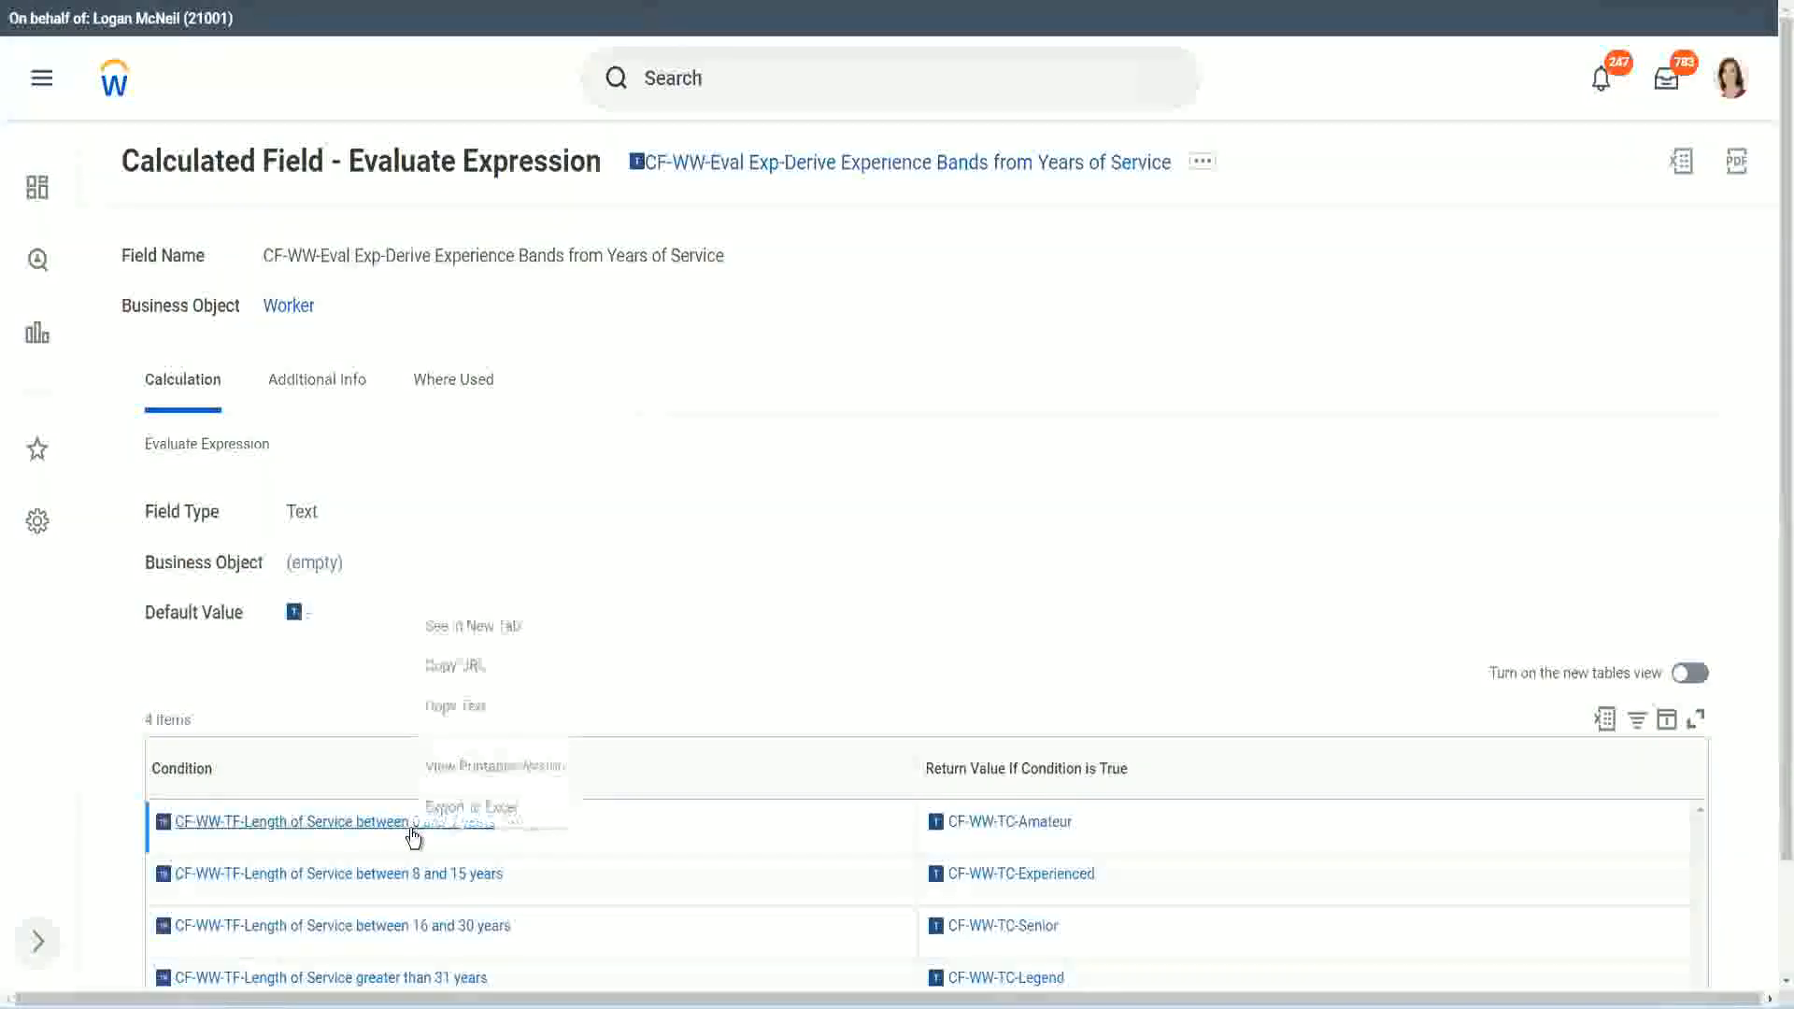
click(486, 706)
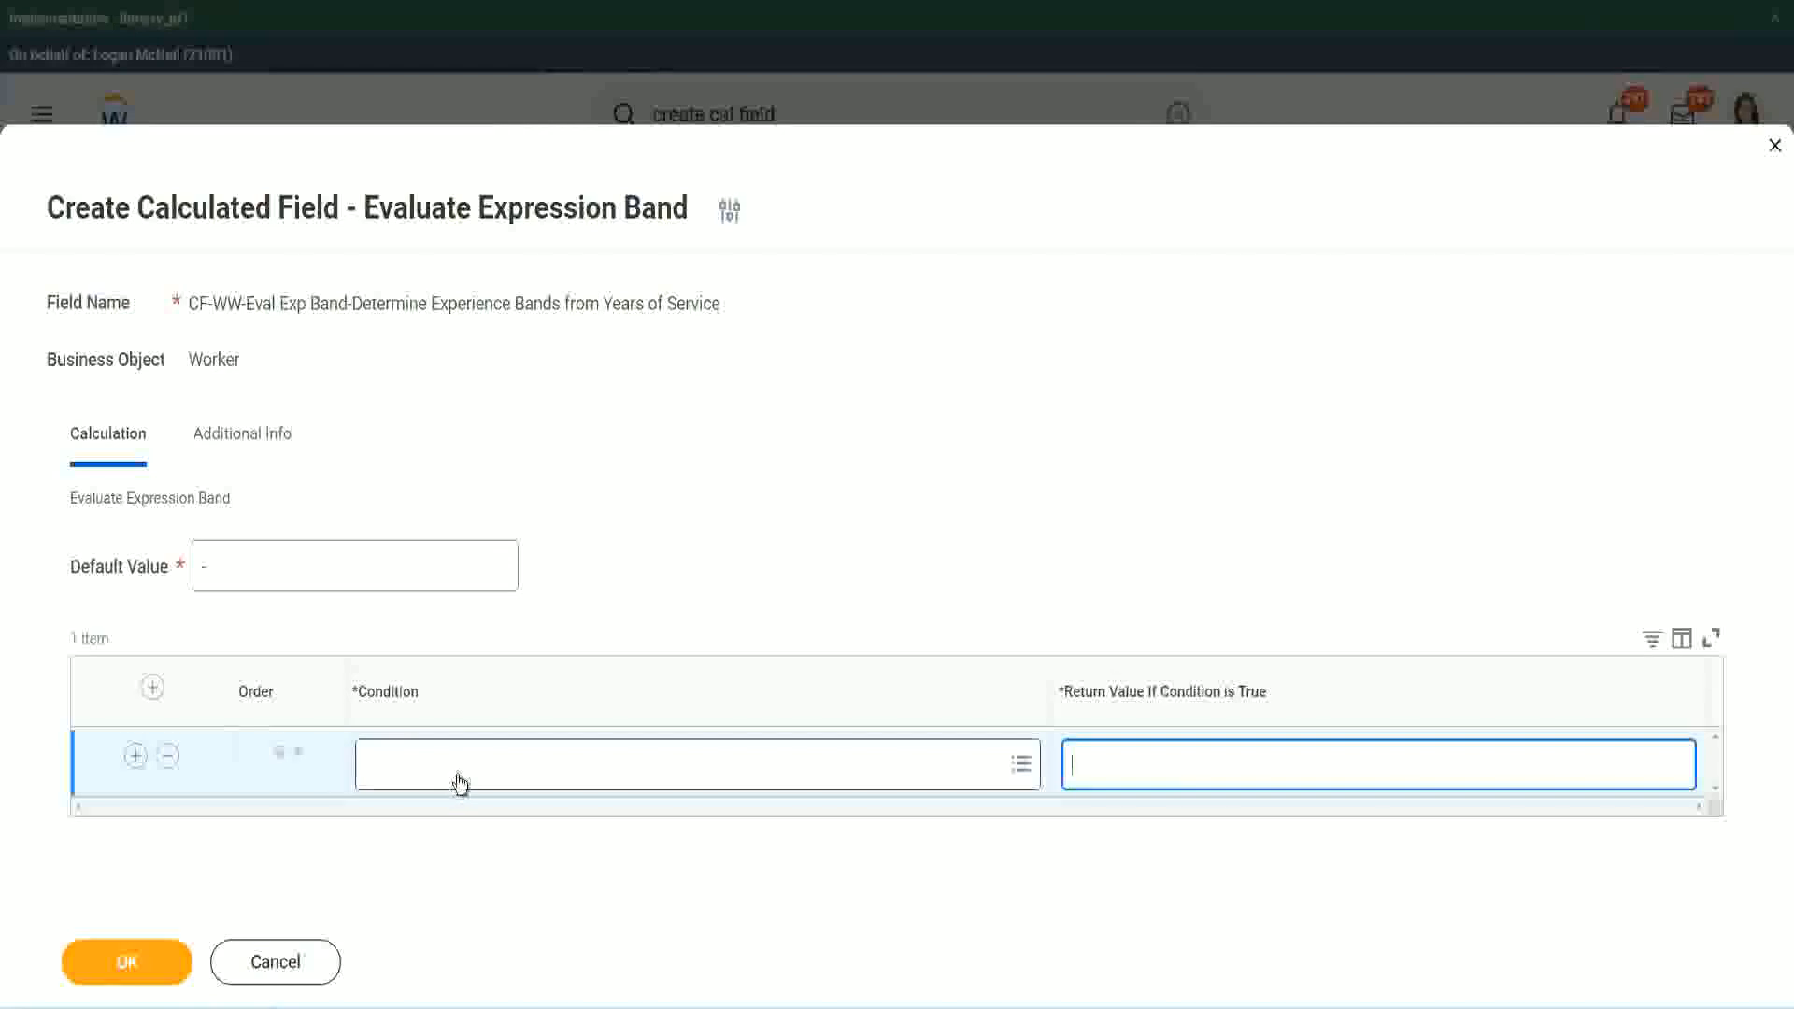
click(452, 772)
key(ctrl+v)
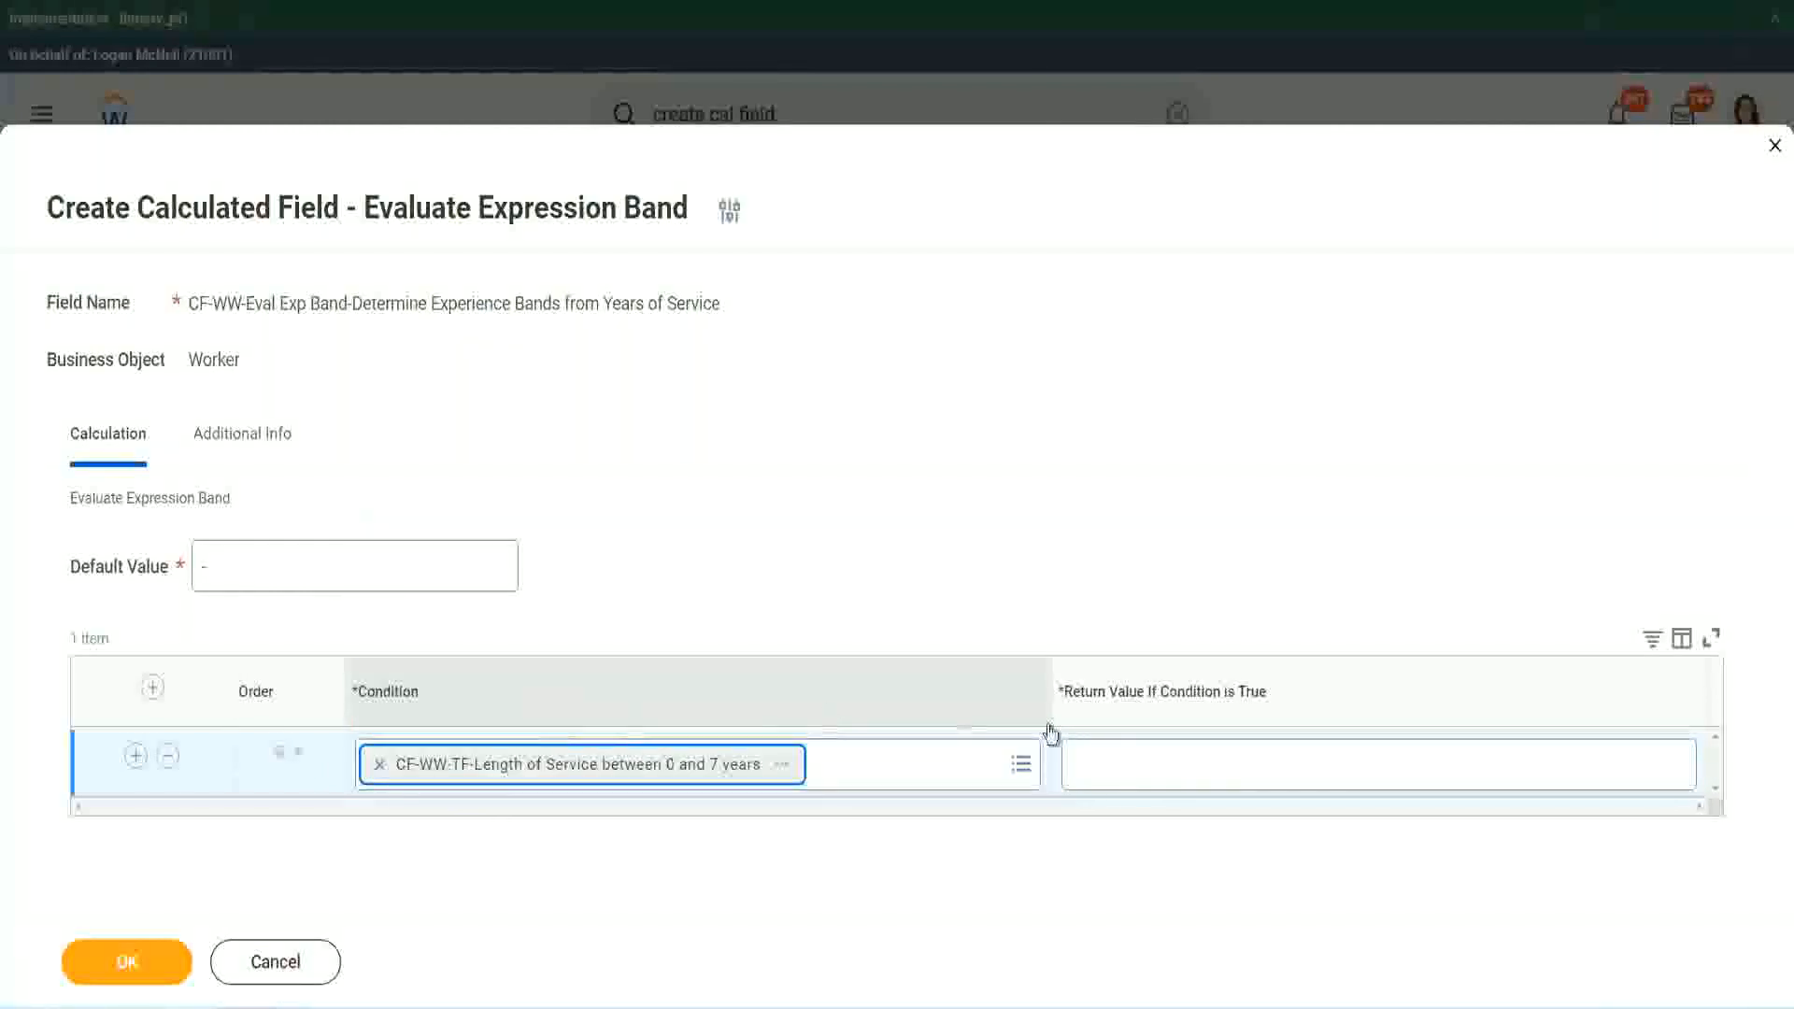
click(1134, 747)
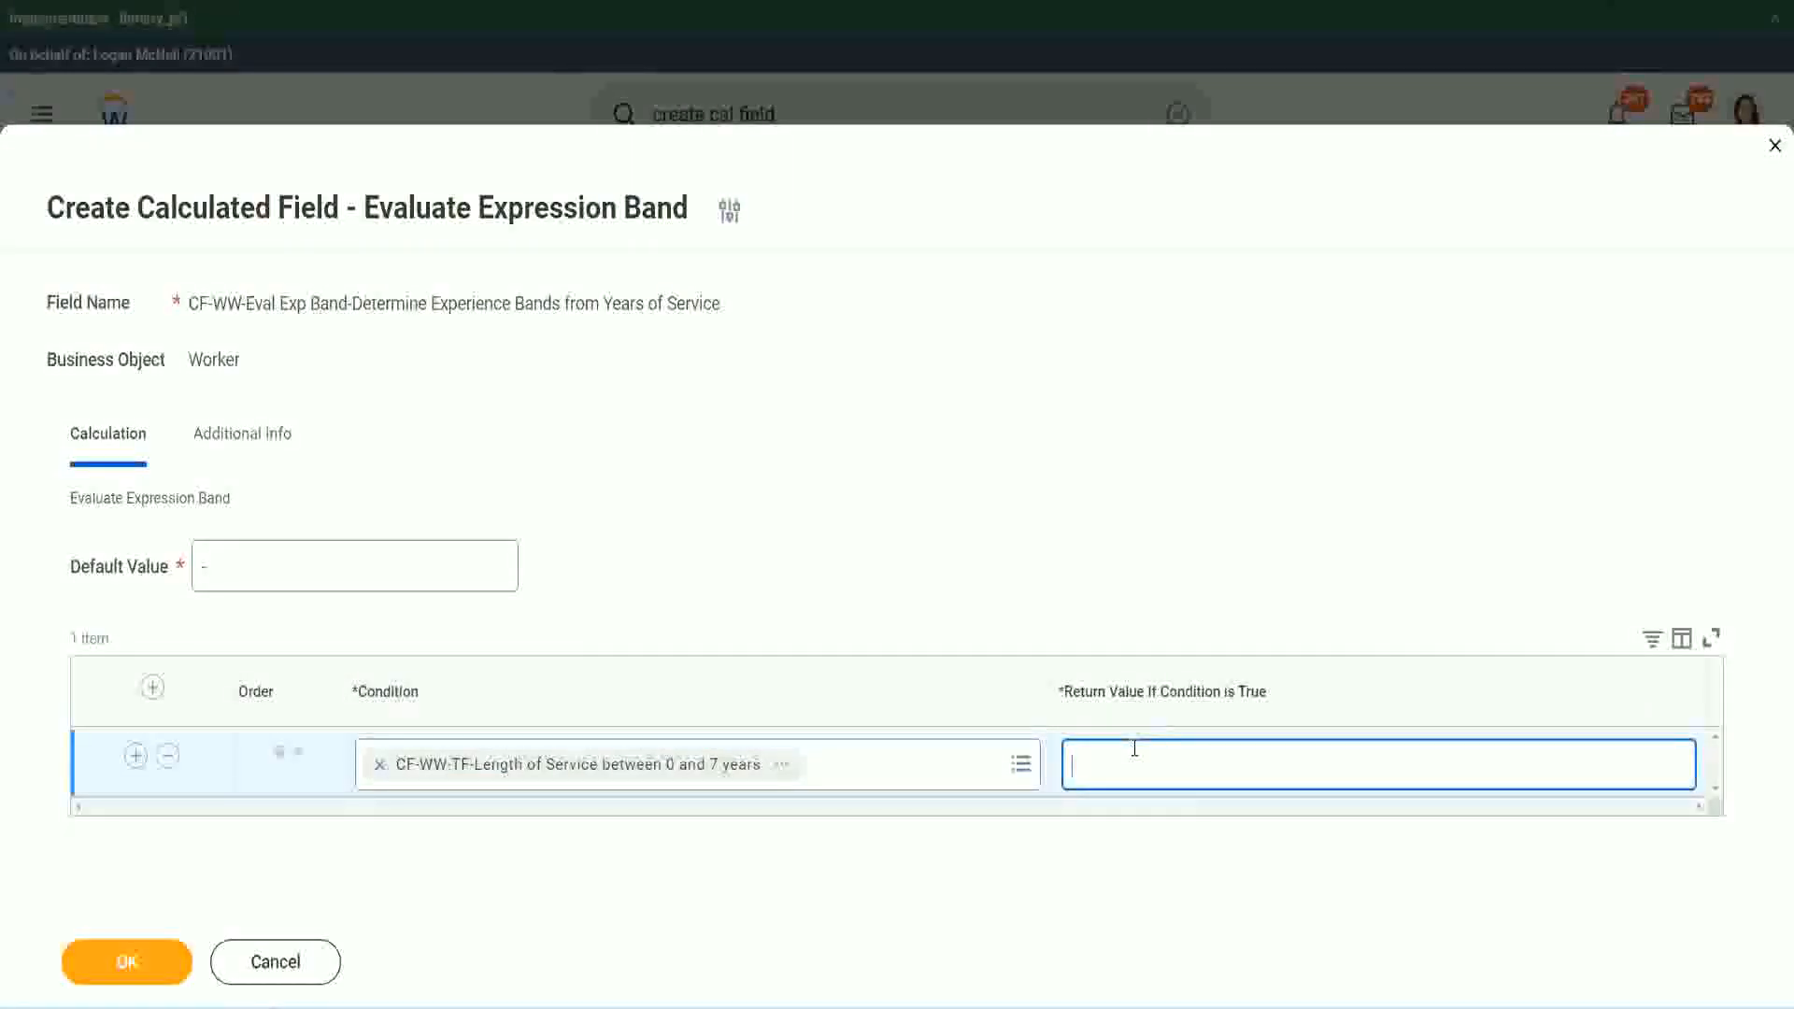
text(Amateur)
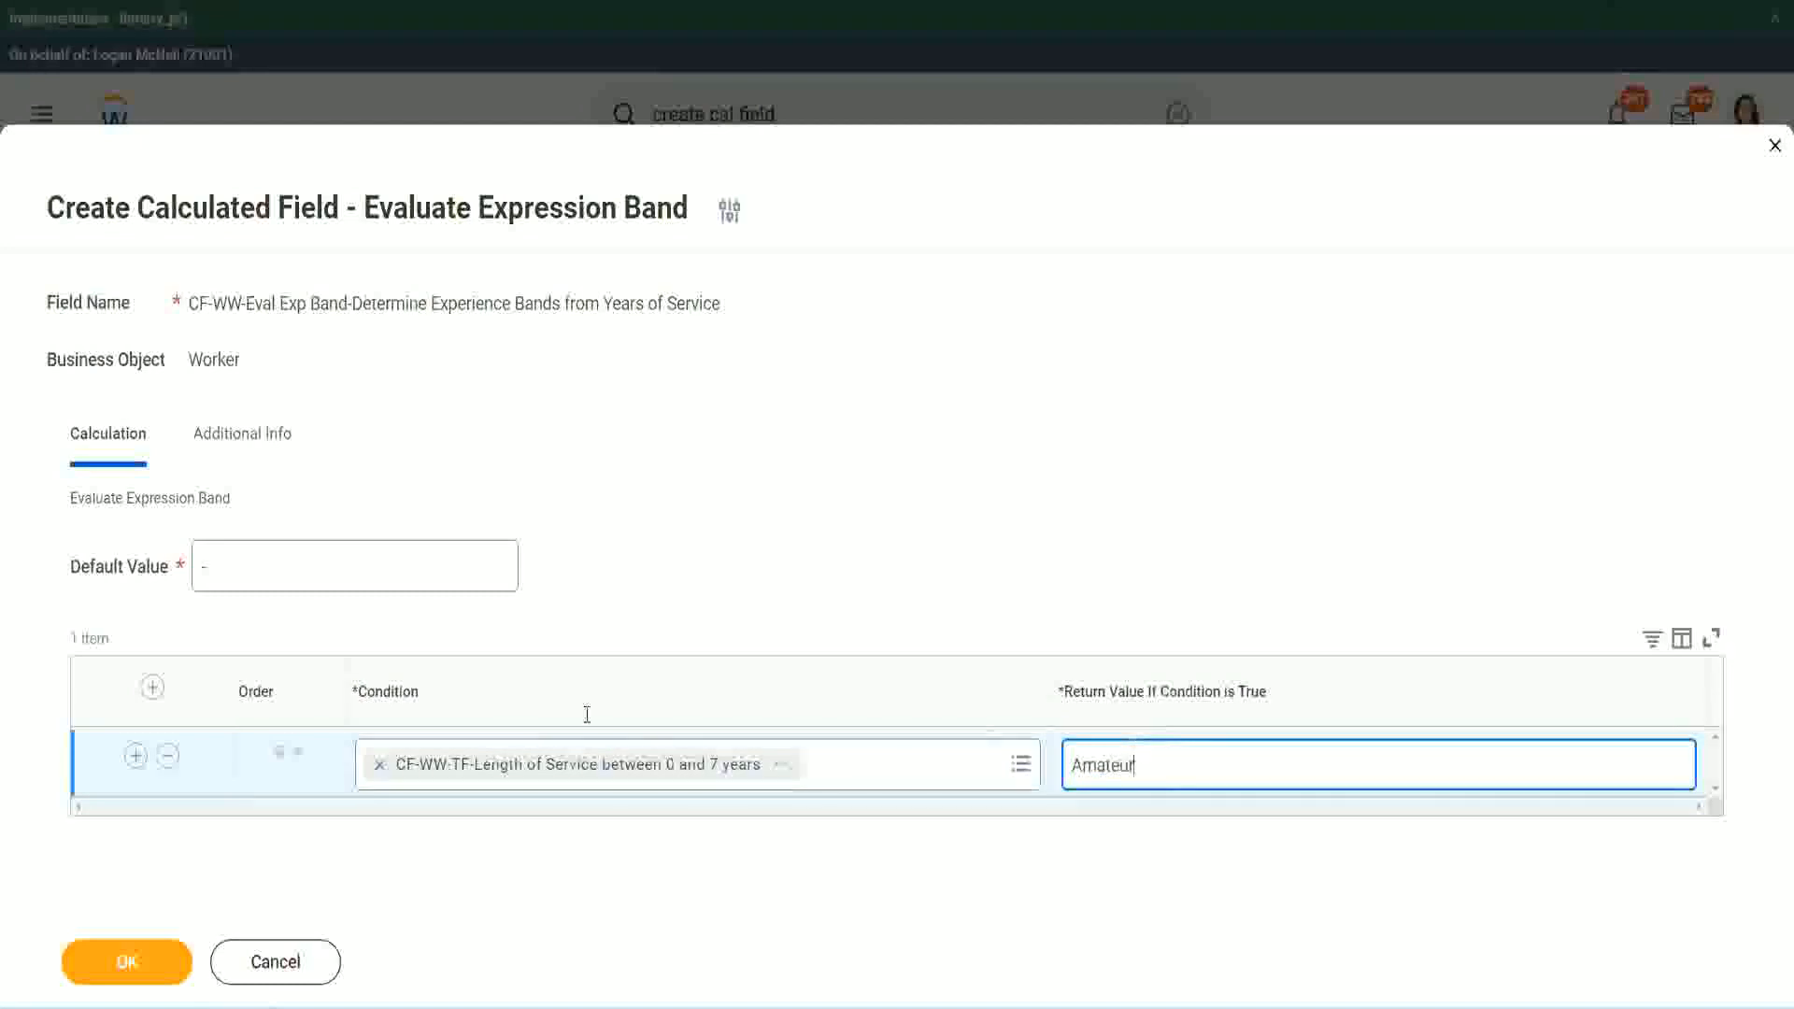
Step: Add three more empty condition rows below the Amateur row
click(136, 755)
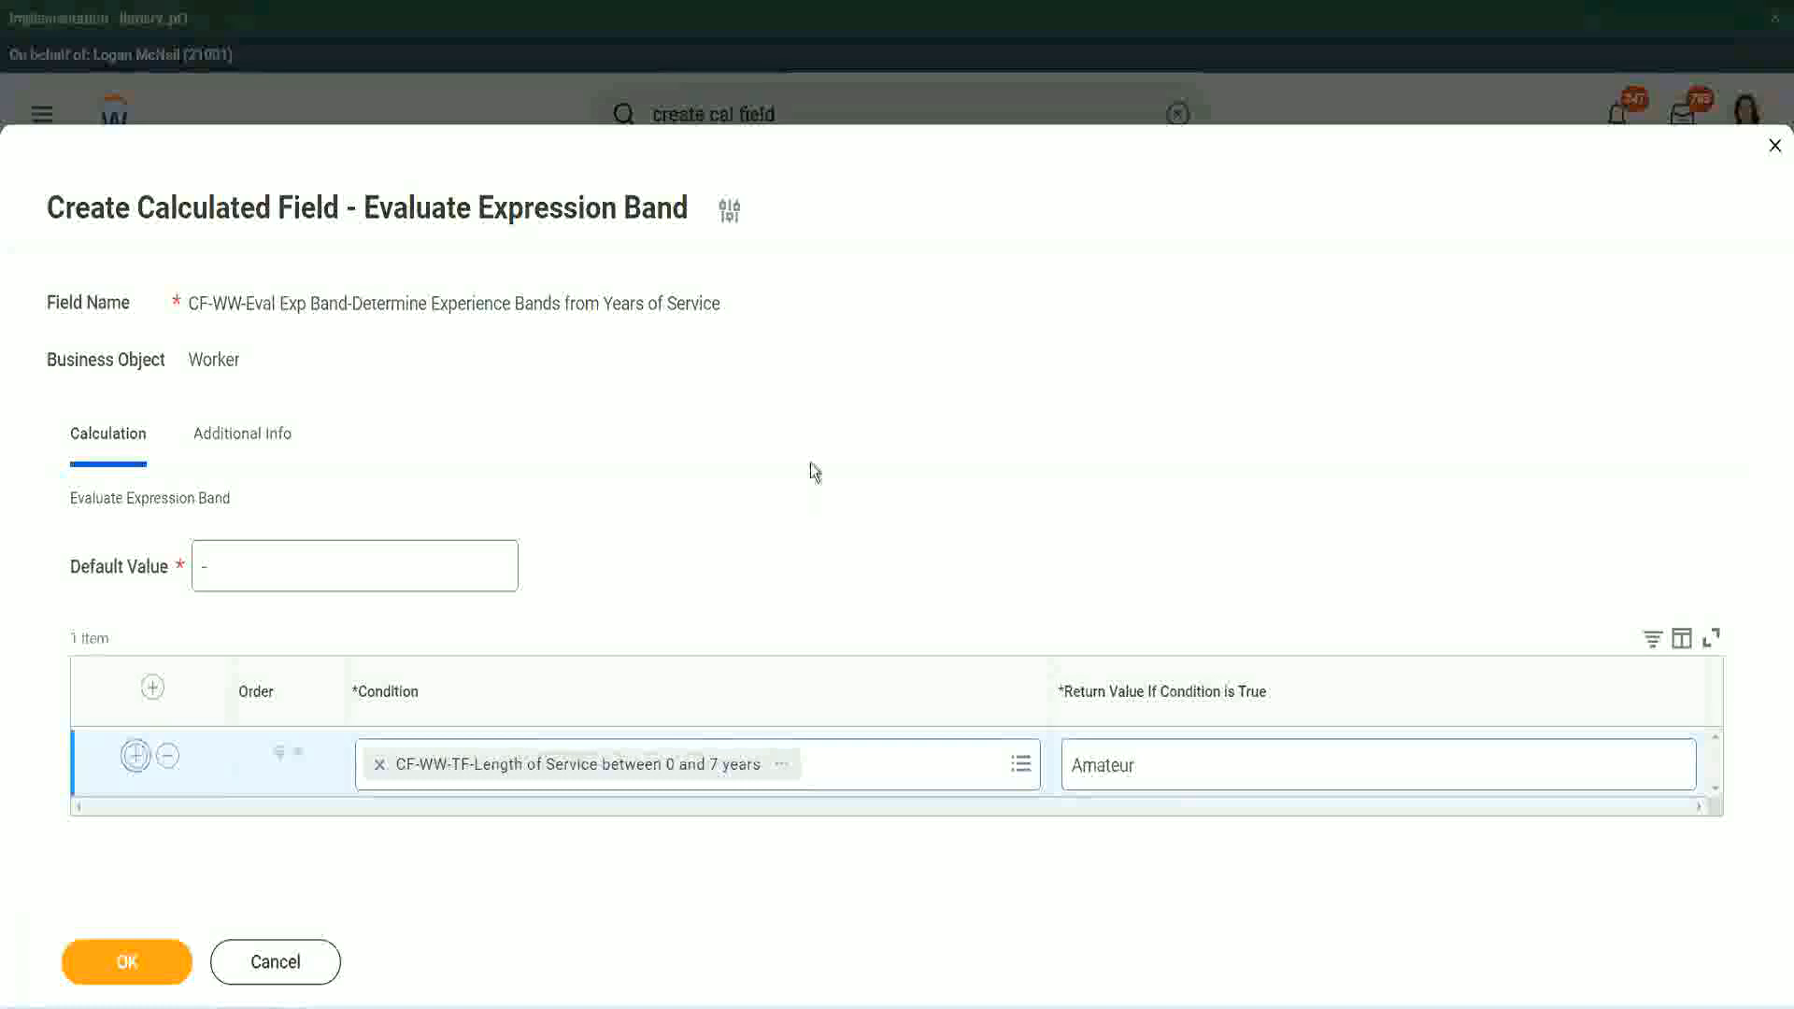
click(135, 824)
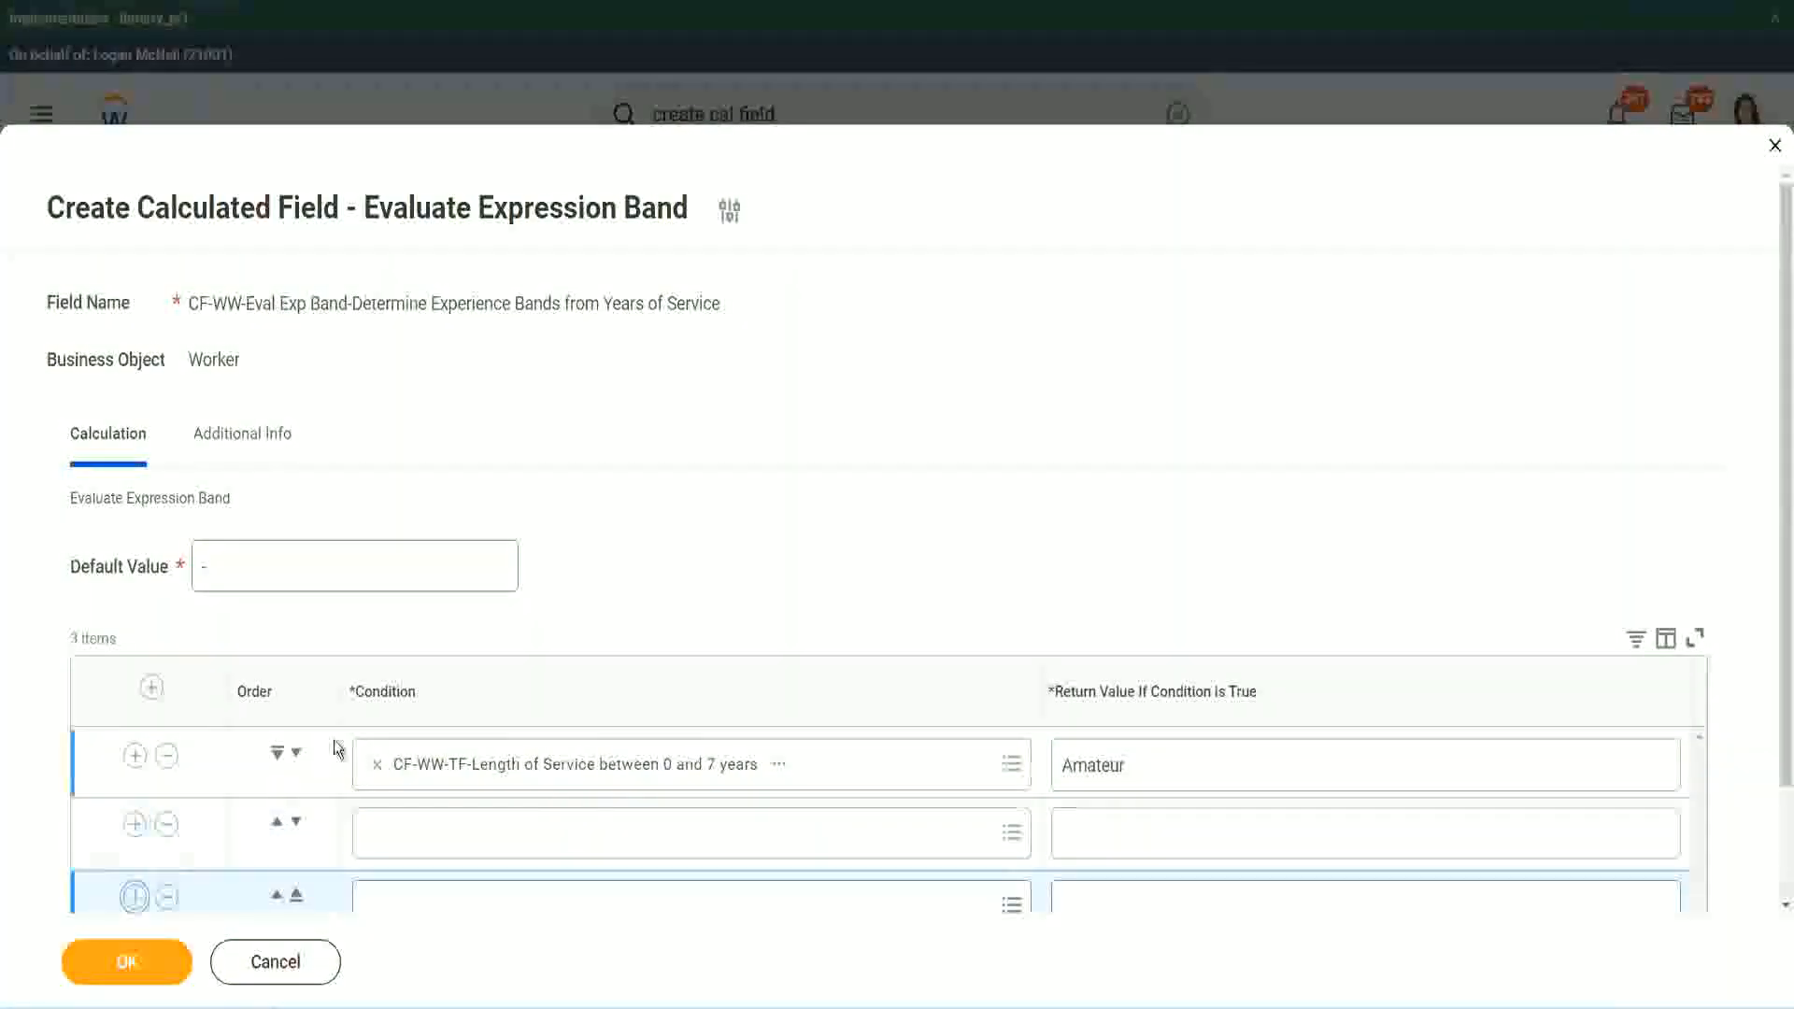
scroll(336, 748, down, 2)
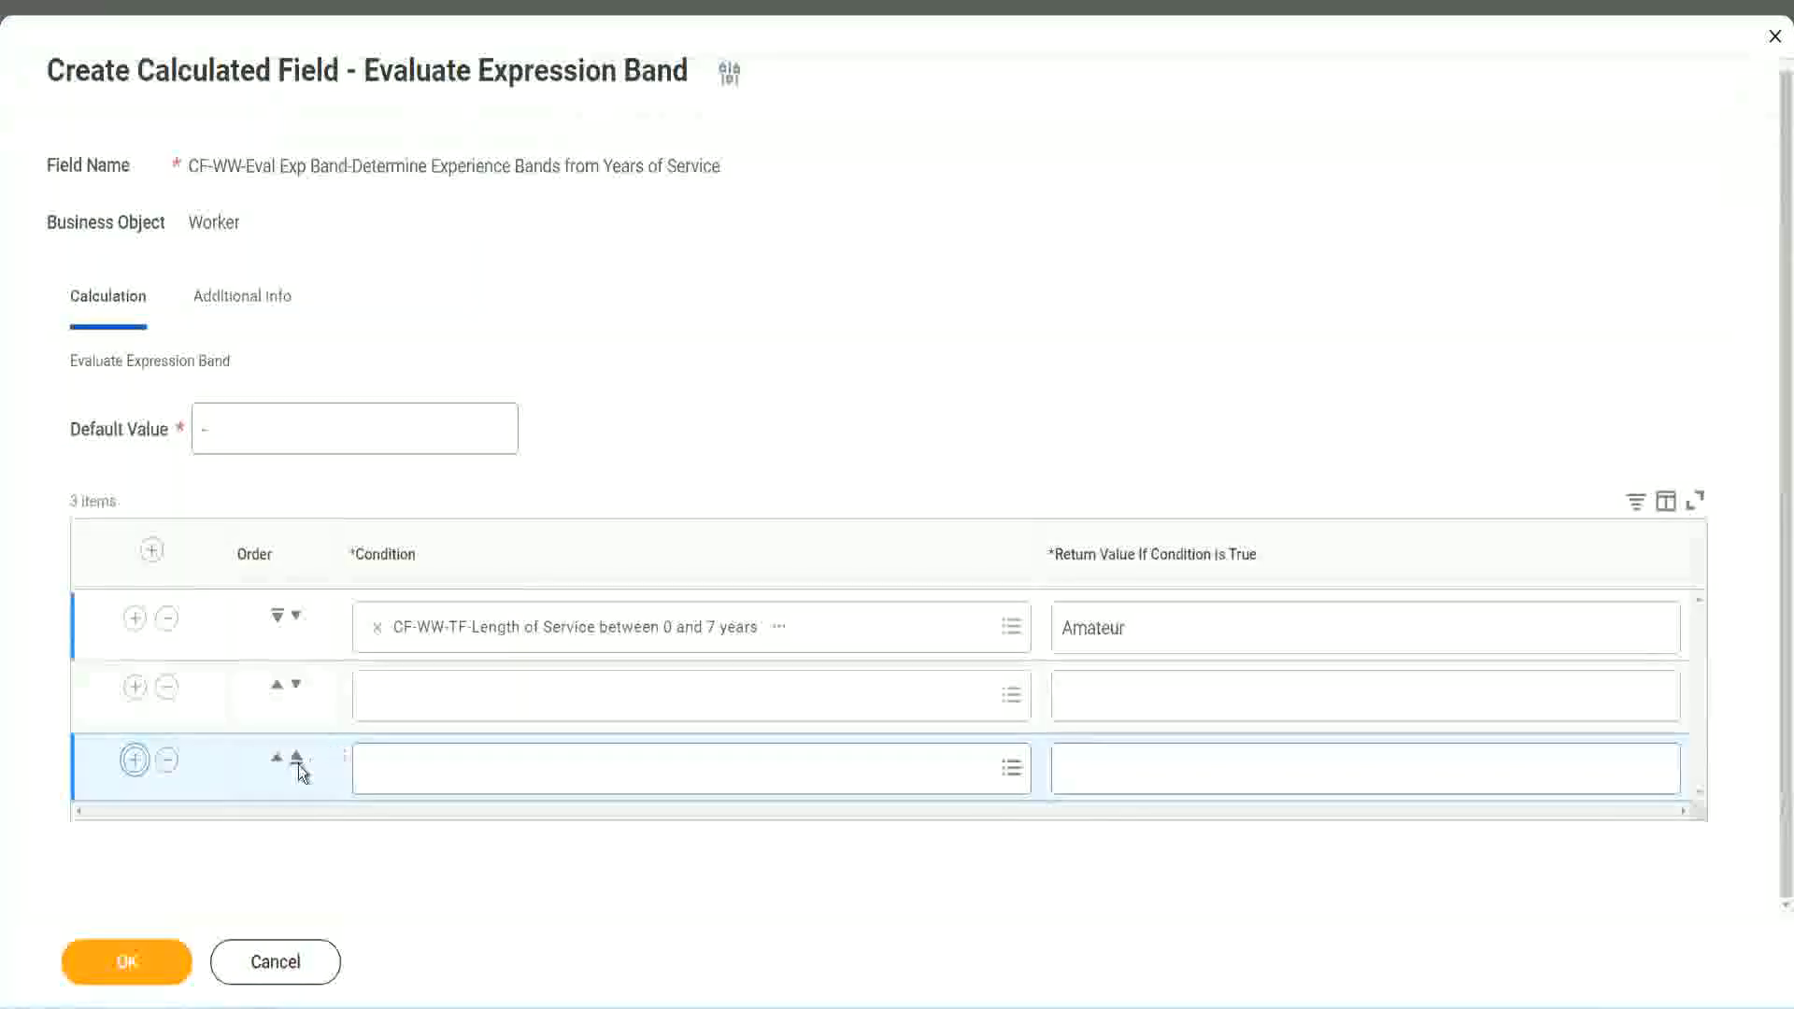
click(135, 760)
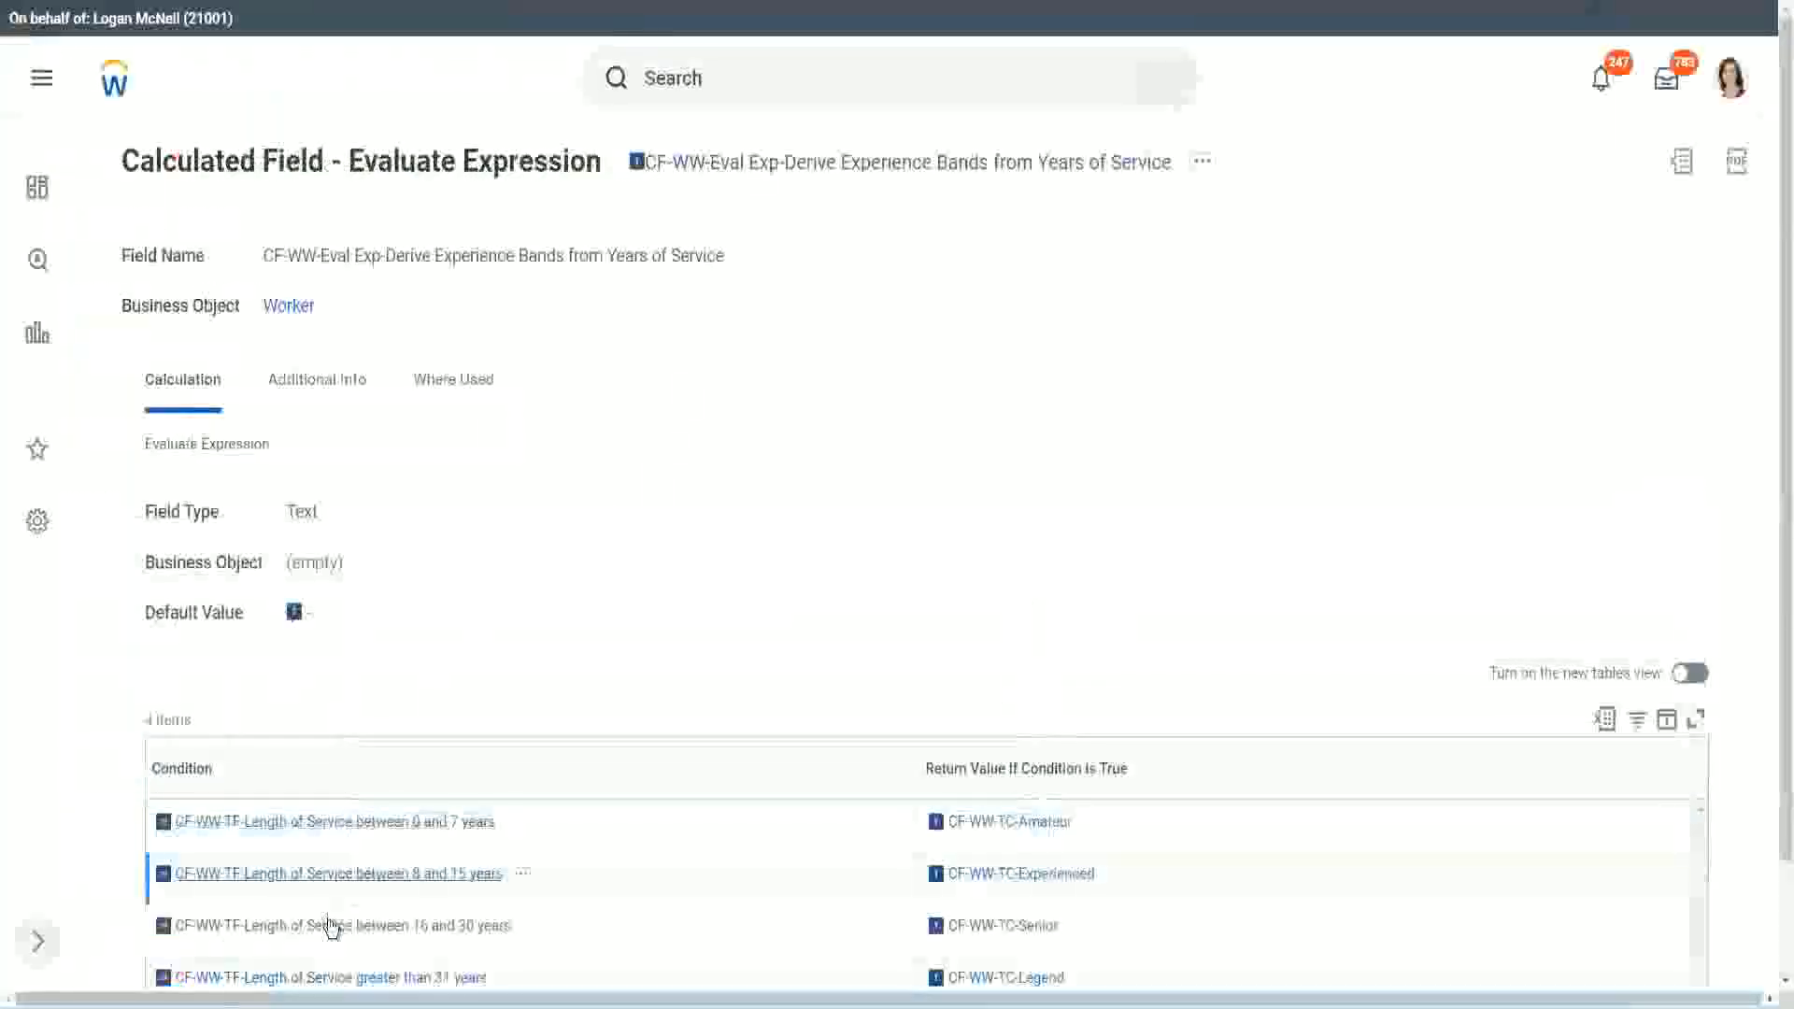
Step: Copy CF-WW-TF-Length of Service between 16 and 30 years from the existing field into the second condition row and move that row to third place
right_click(329, 925)
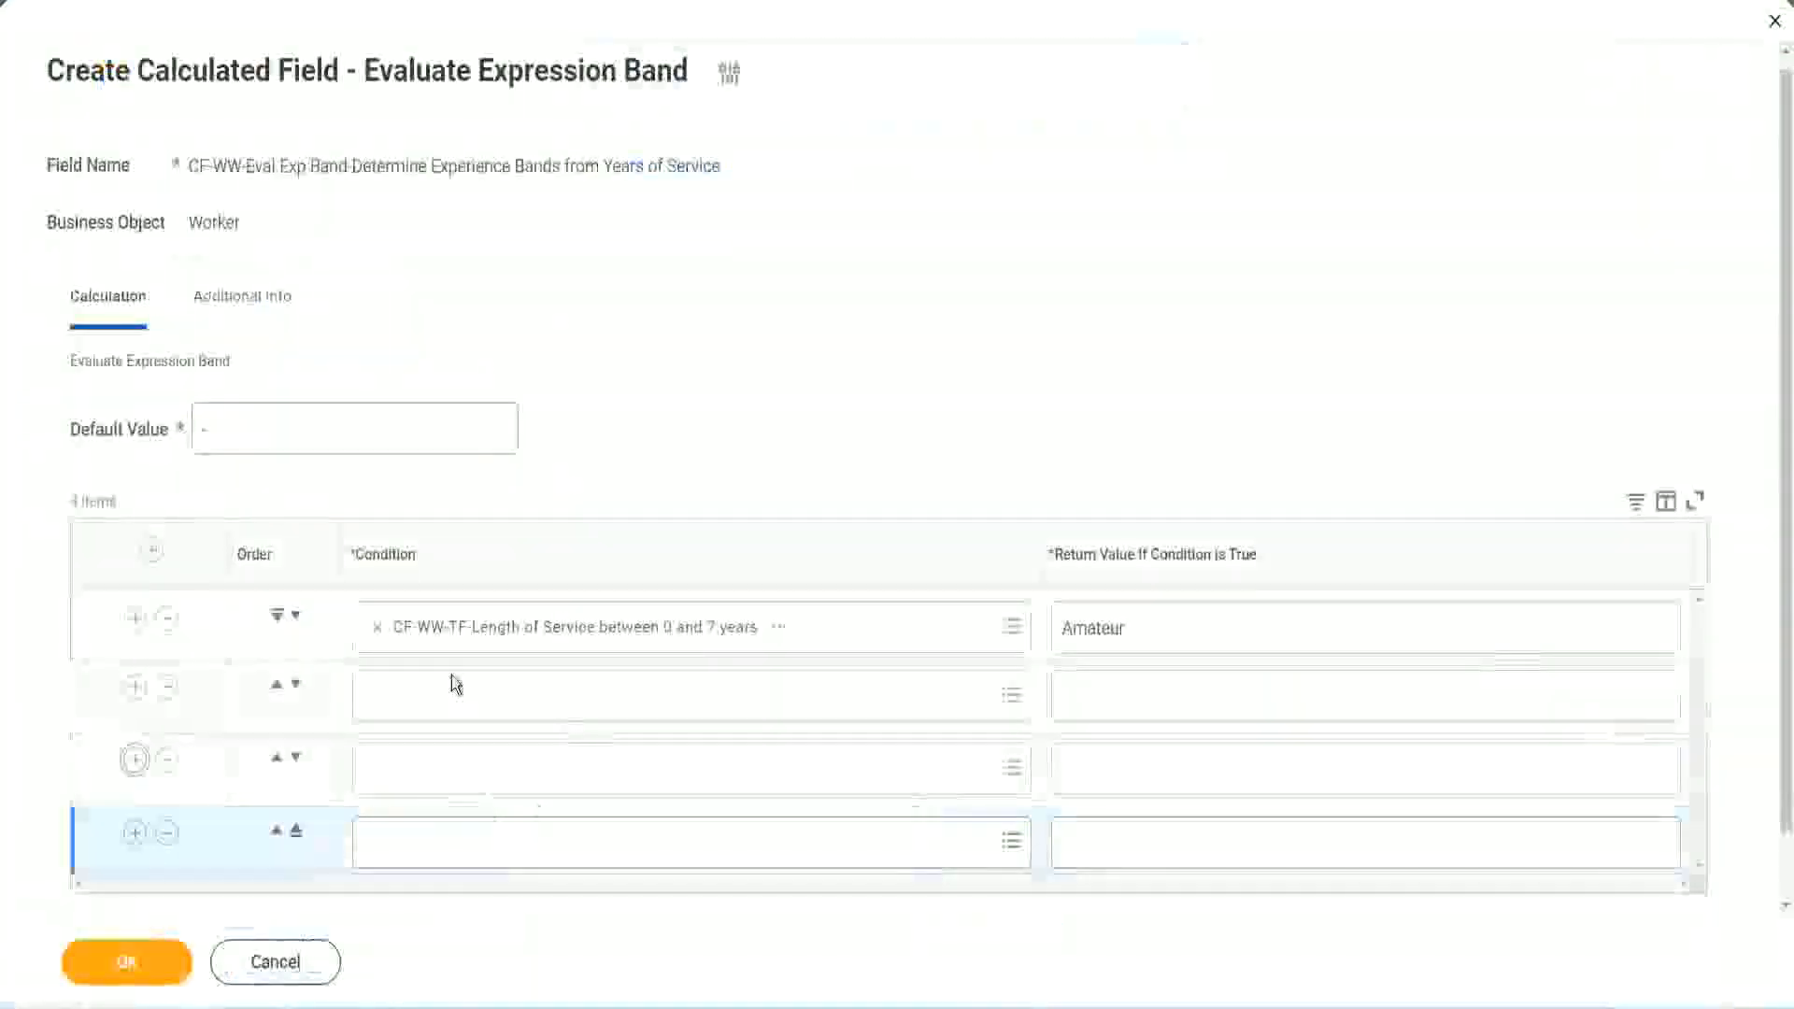
click(459, 692)
key(ctrl+v)
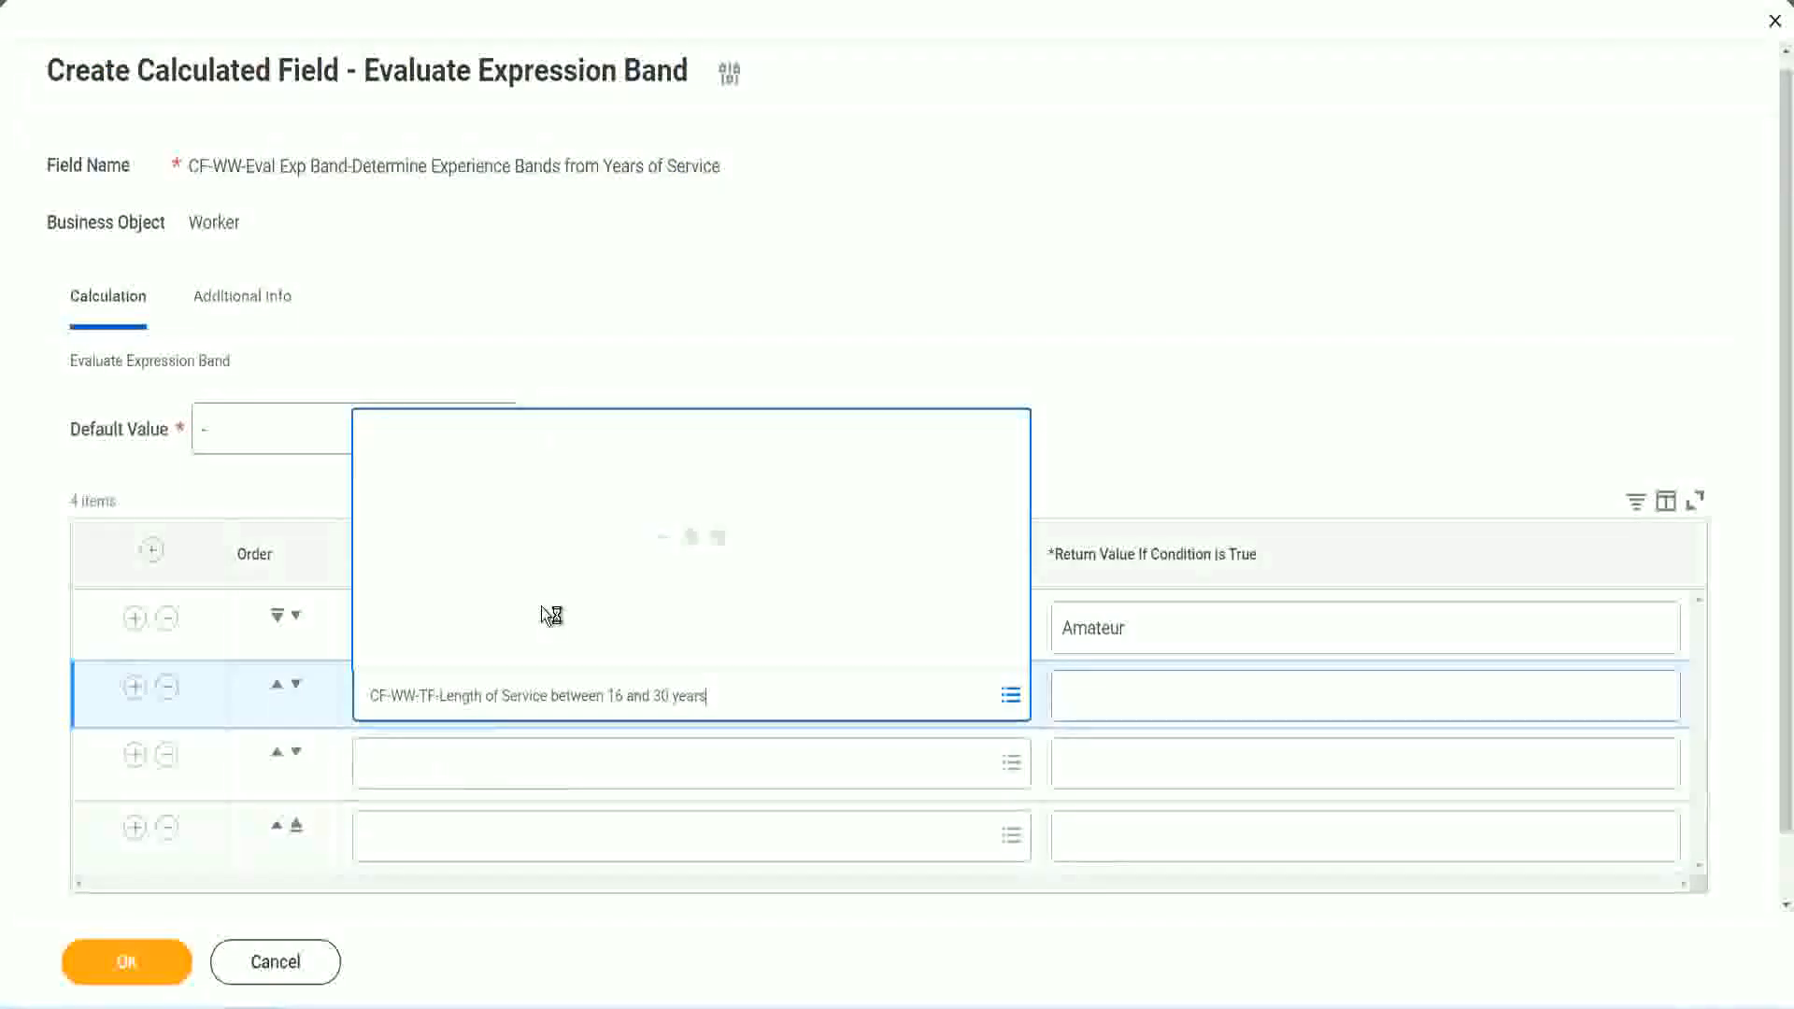
click(295, 686)
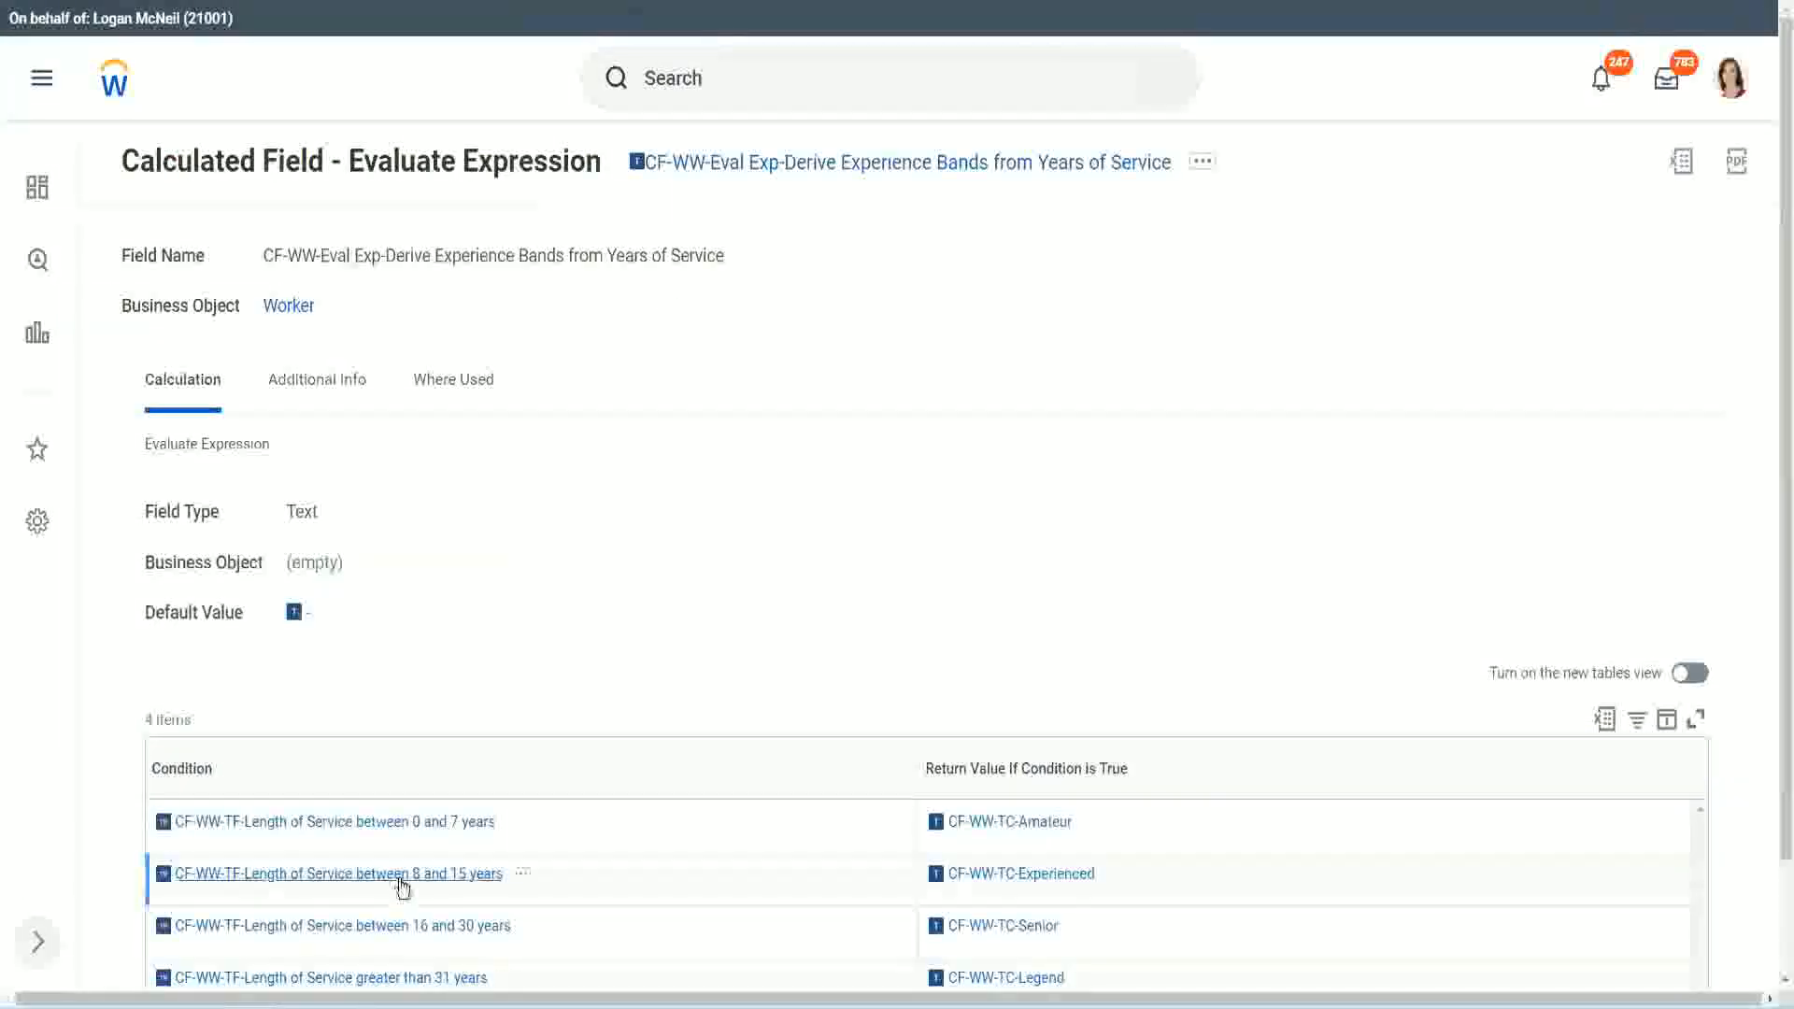
Step: Copy CF-WW-TF-Length of Service between 8 and 15 years from the existing field into the empty second condition row
right_click(401, 886)
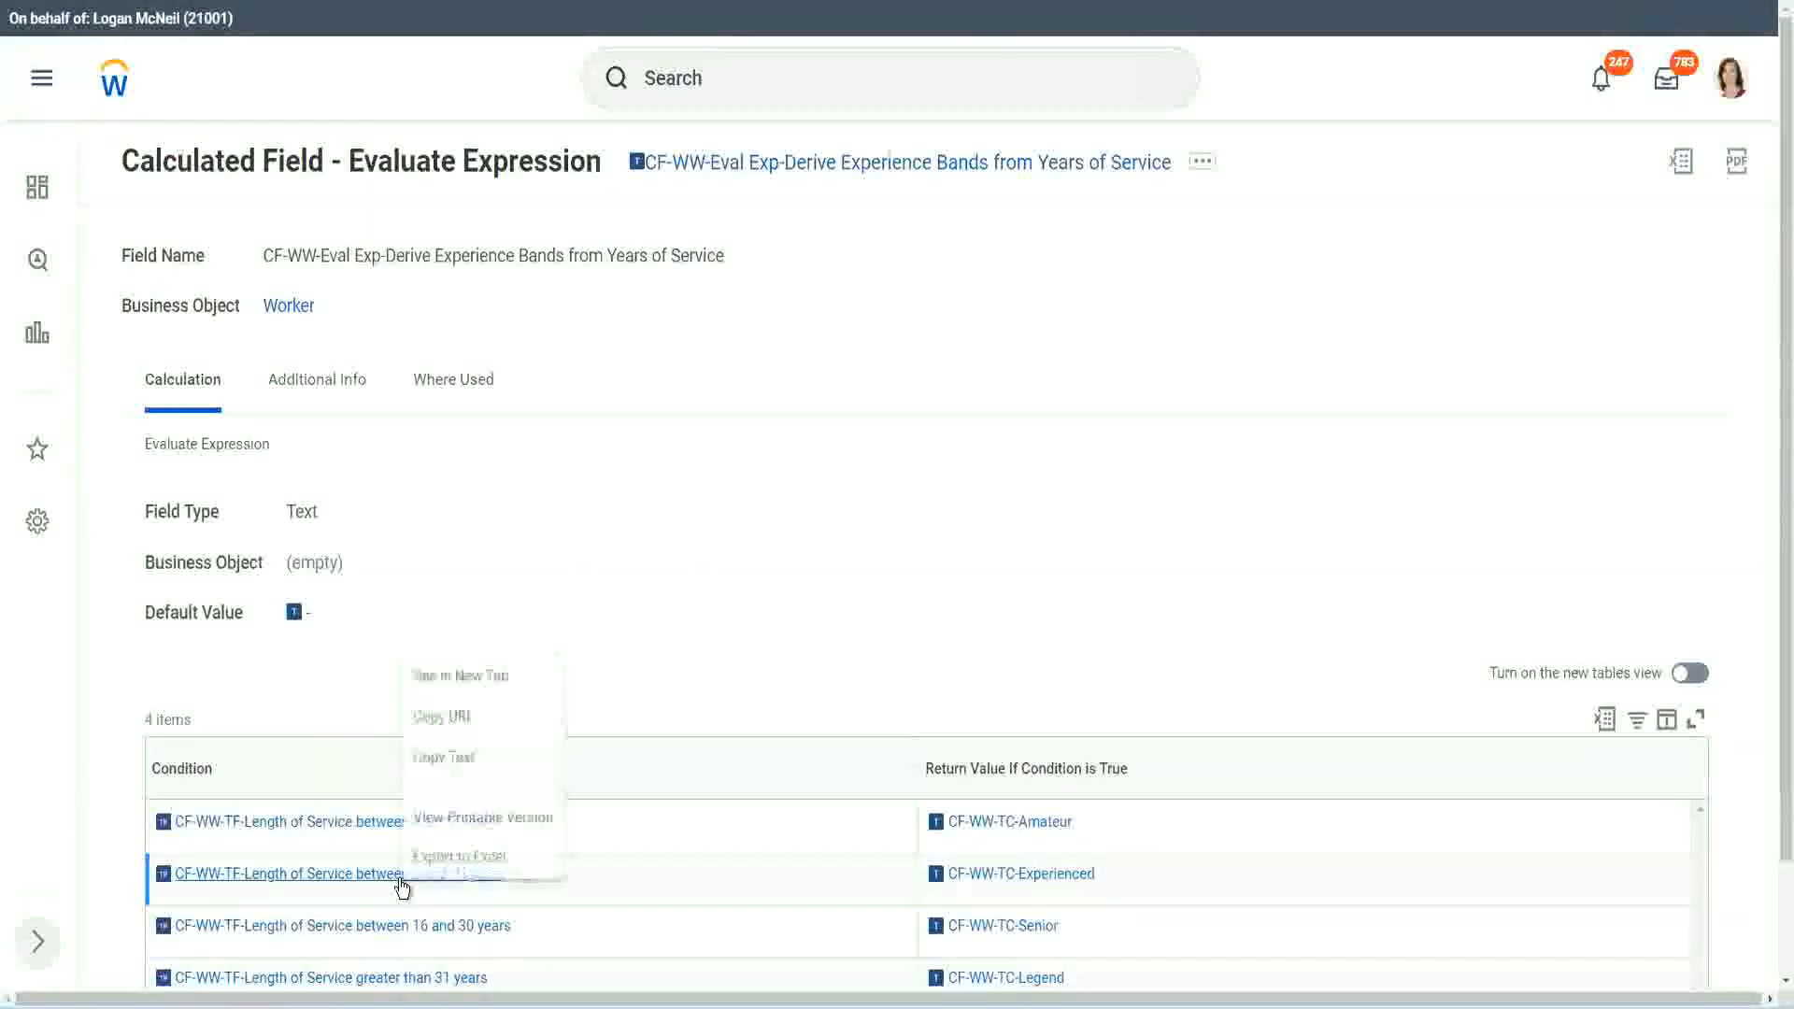
click(458, 755)
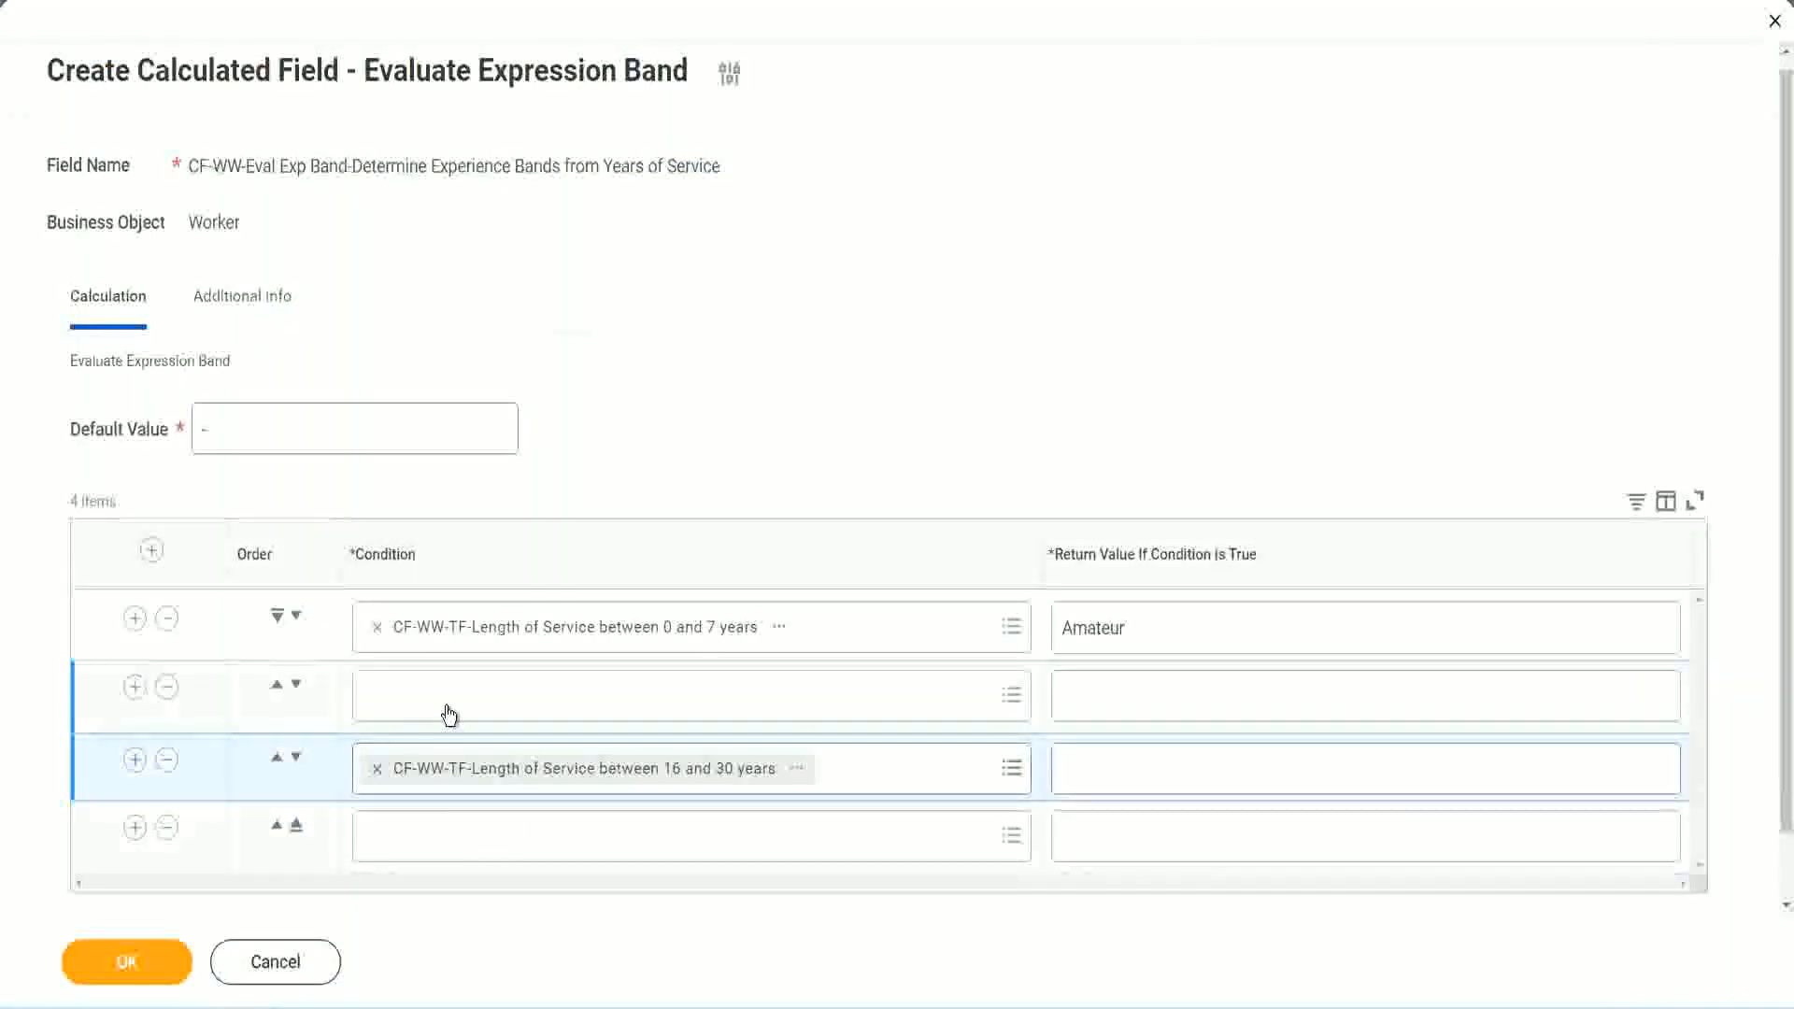
click(449, 714)
key(ctrl+v)
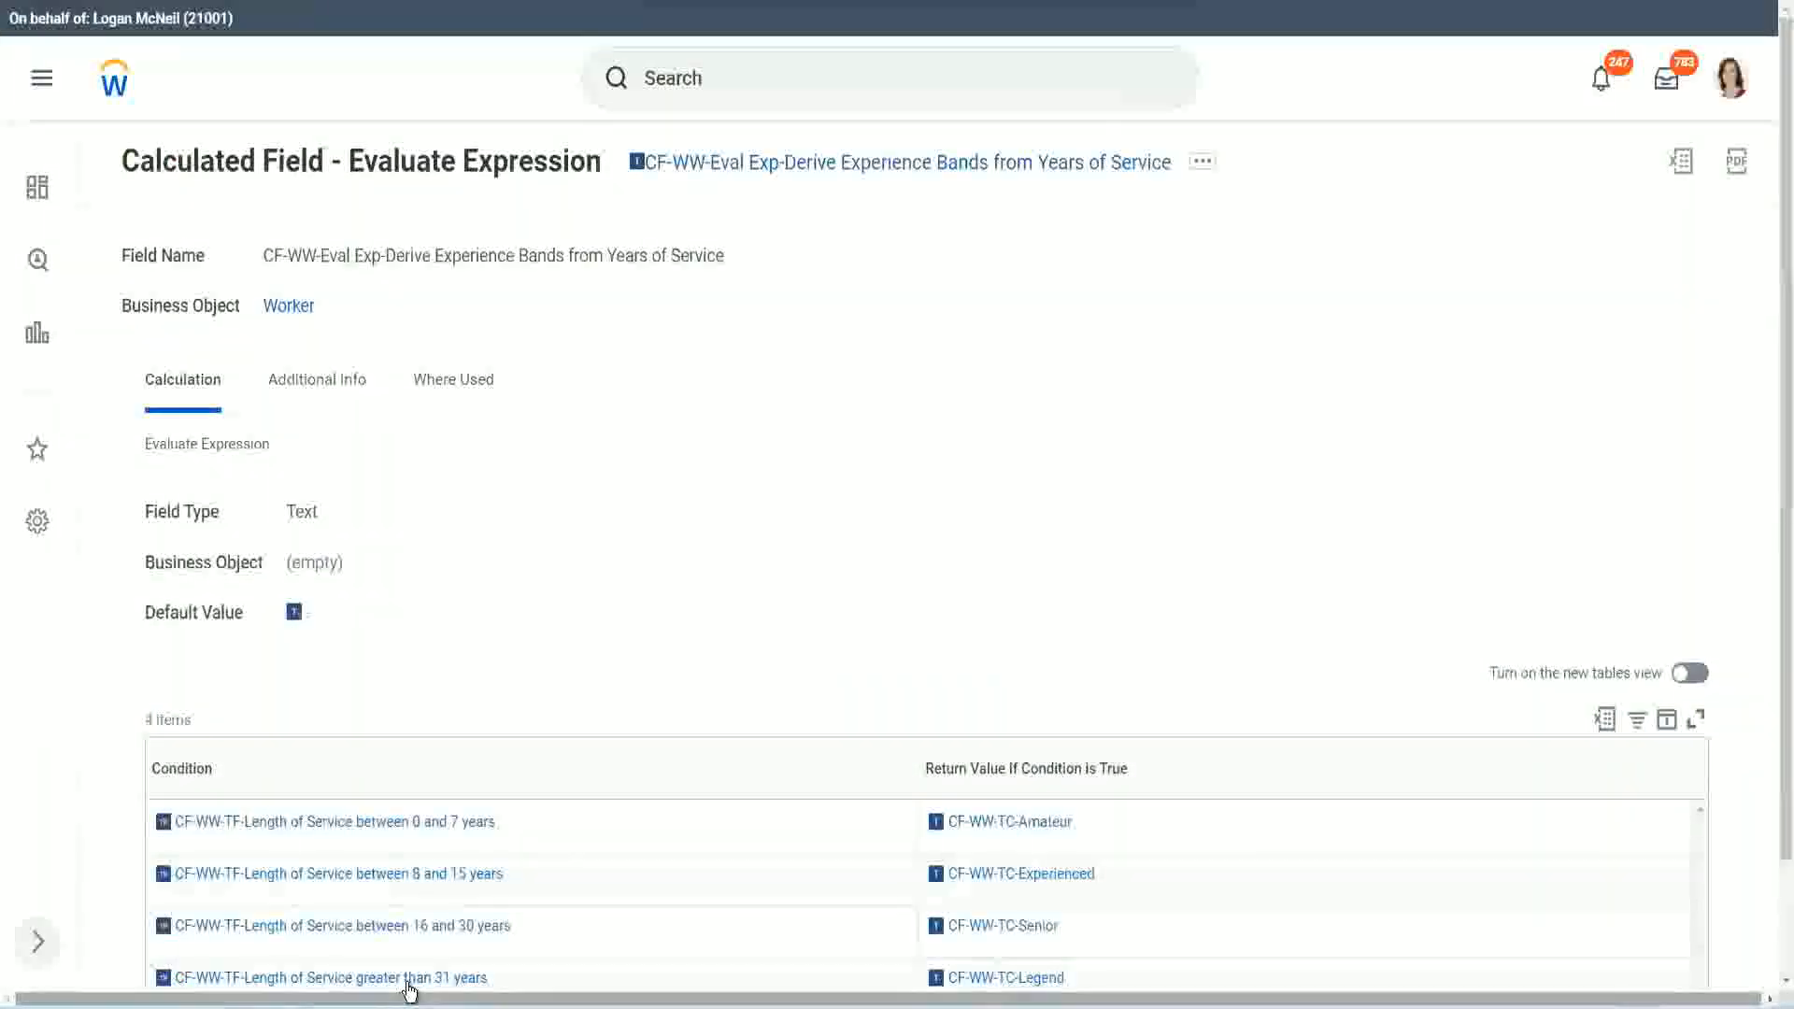
Step: Copy CF-WW-TF-Length of Service greater than 31 years from the existing Evaluate Expression field into the fourth condition row
right_click(461, 972)
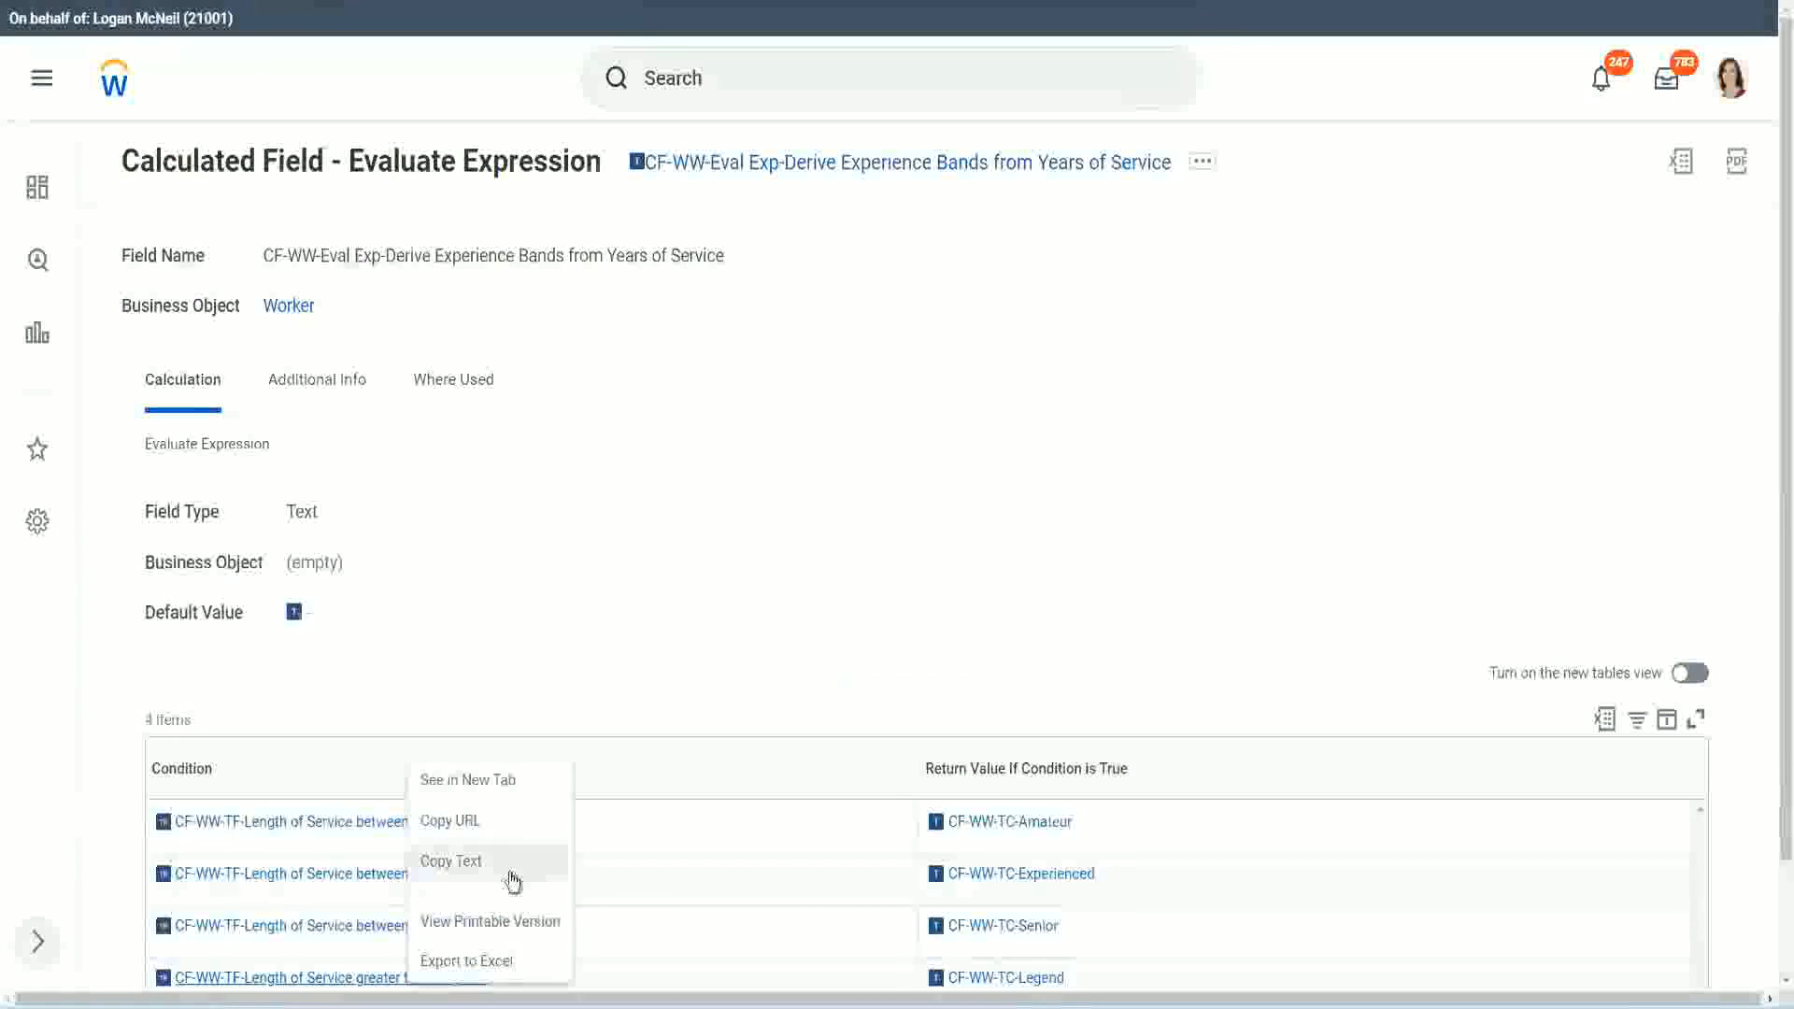
click(512, 861)
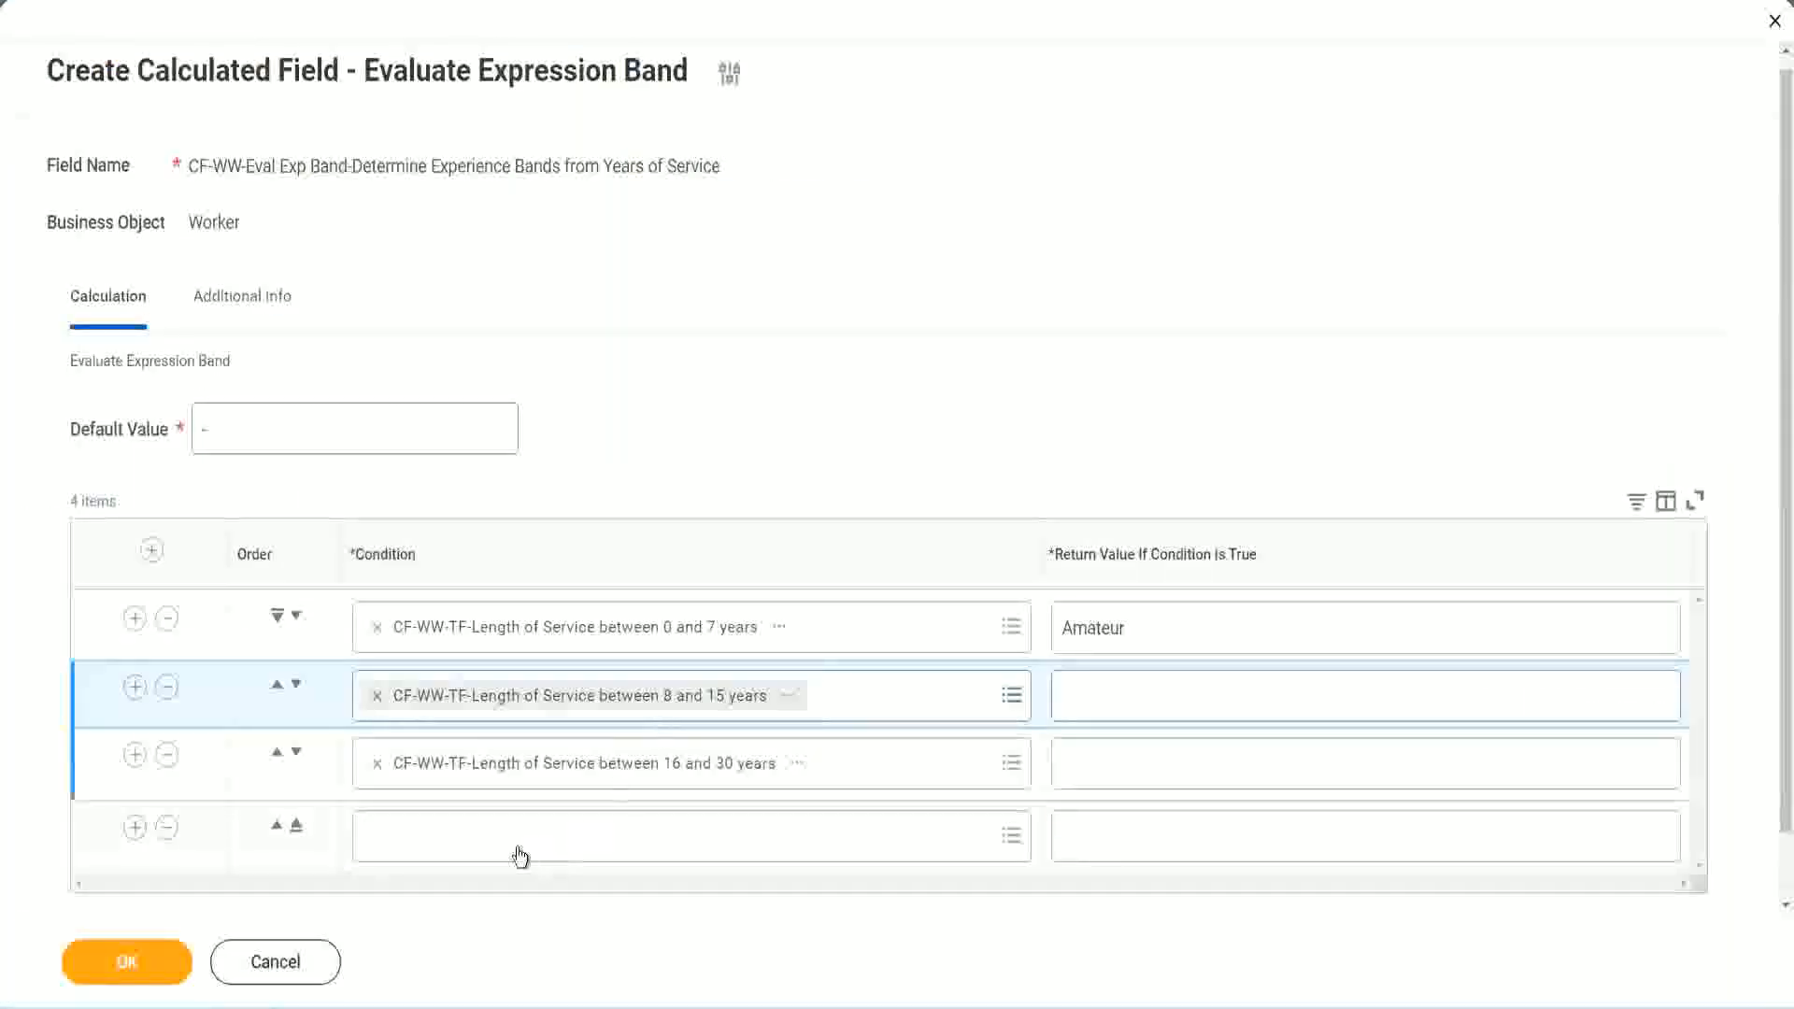
click(513, 836)
key(ctrl+v)
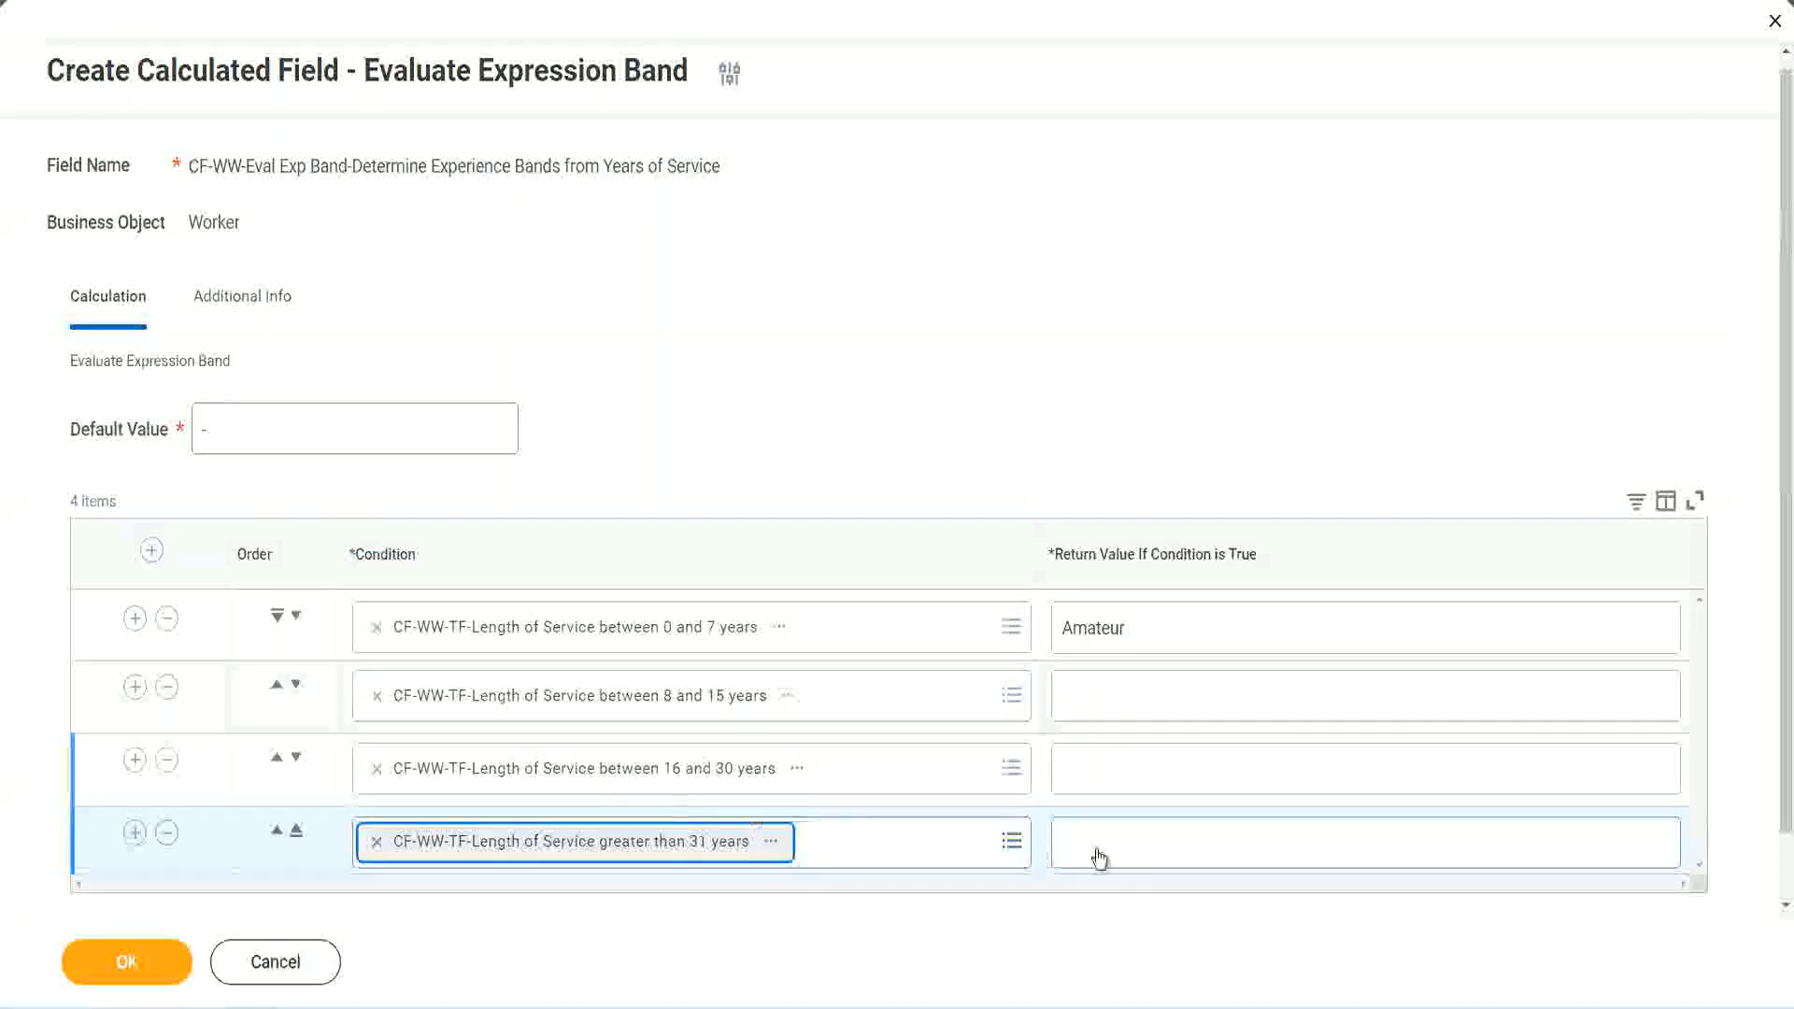
Step: Set the return values to Legend for over 31 years, Senior for 16 to 30 and Experienced for 8 to 15, and save the field
click(1179, 841)
text(Le)
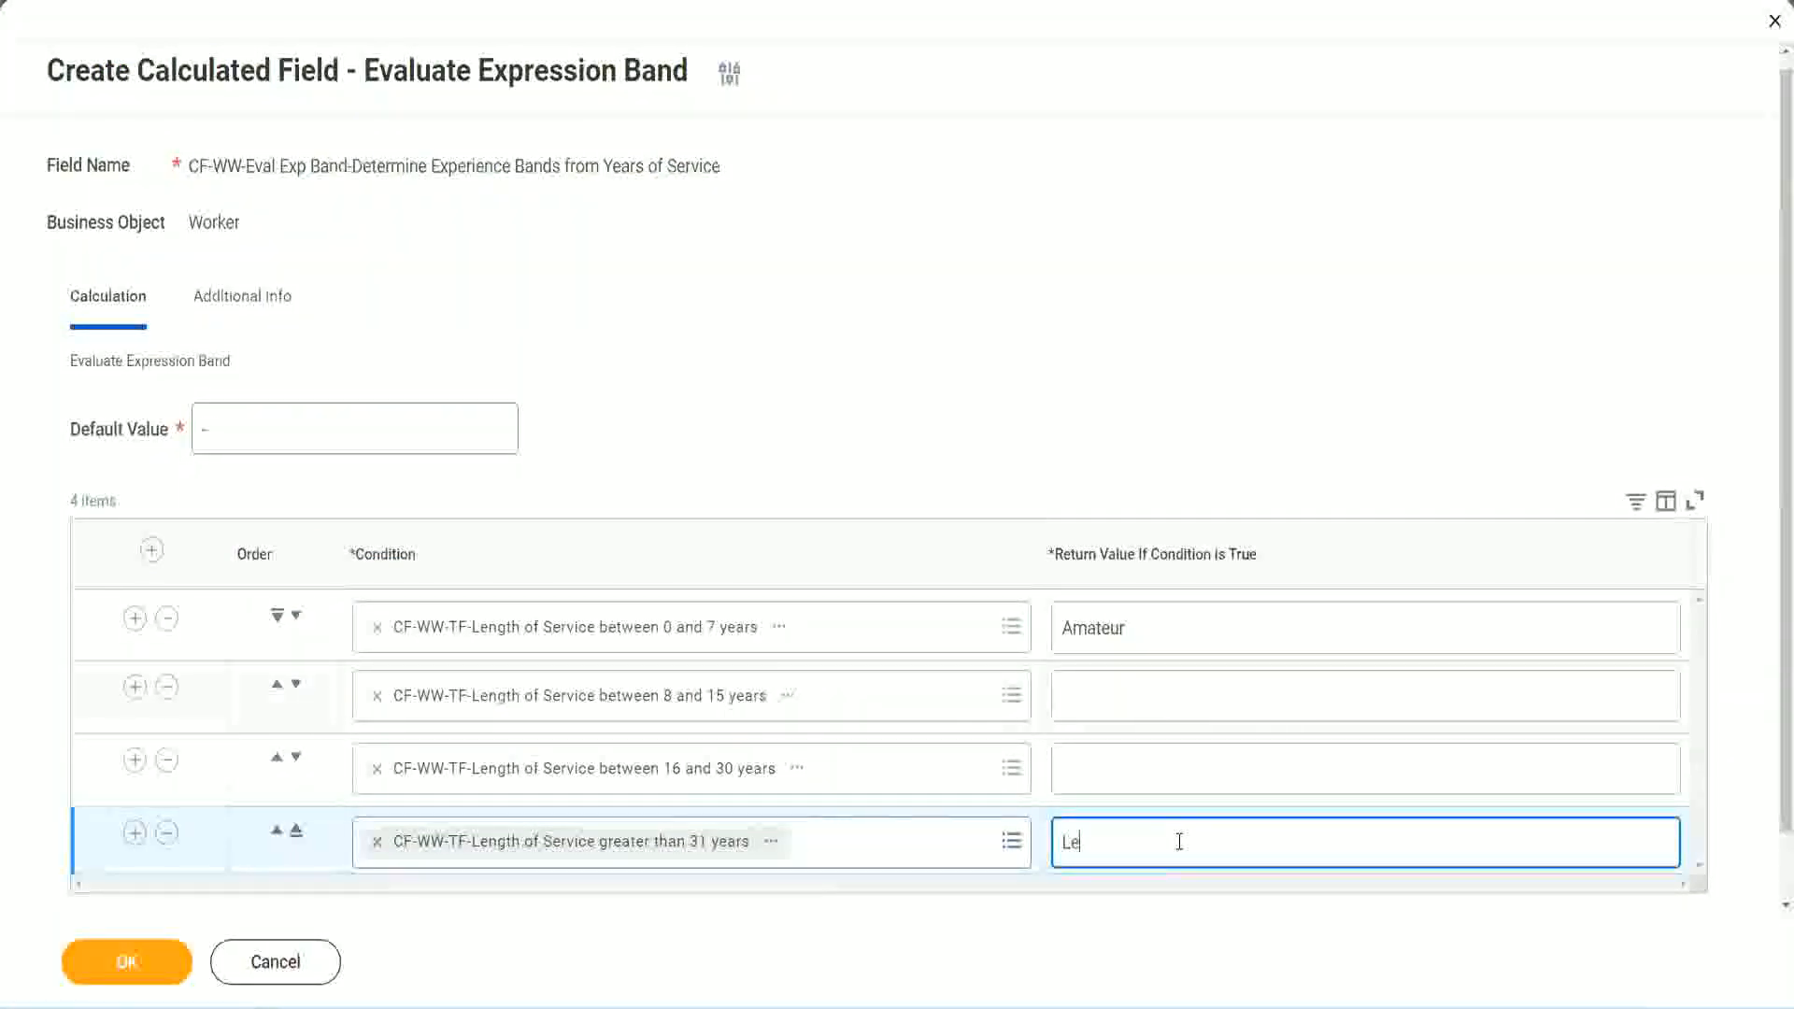
text(gend)
click(1102, 766)
text(Senior)
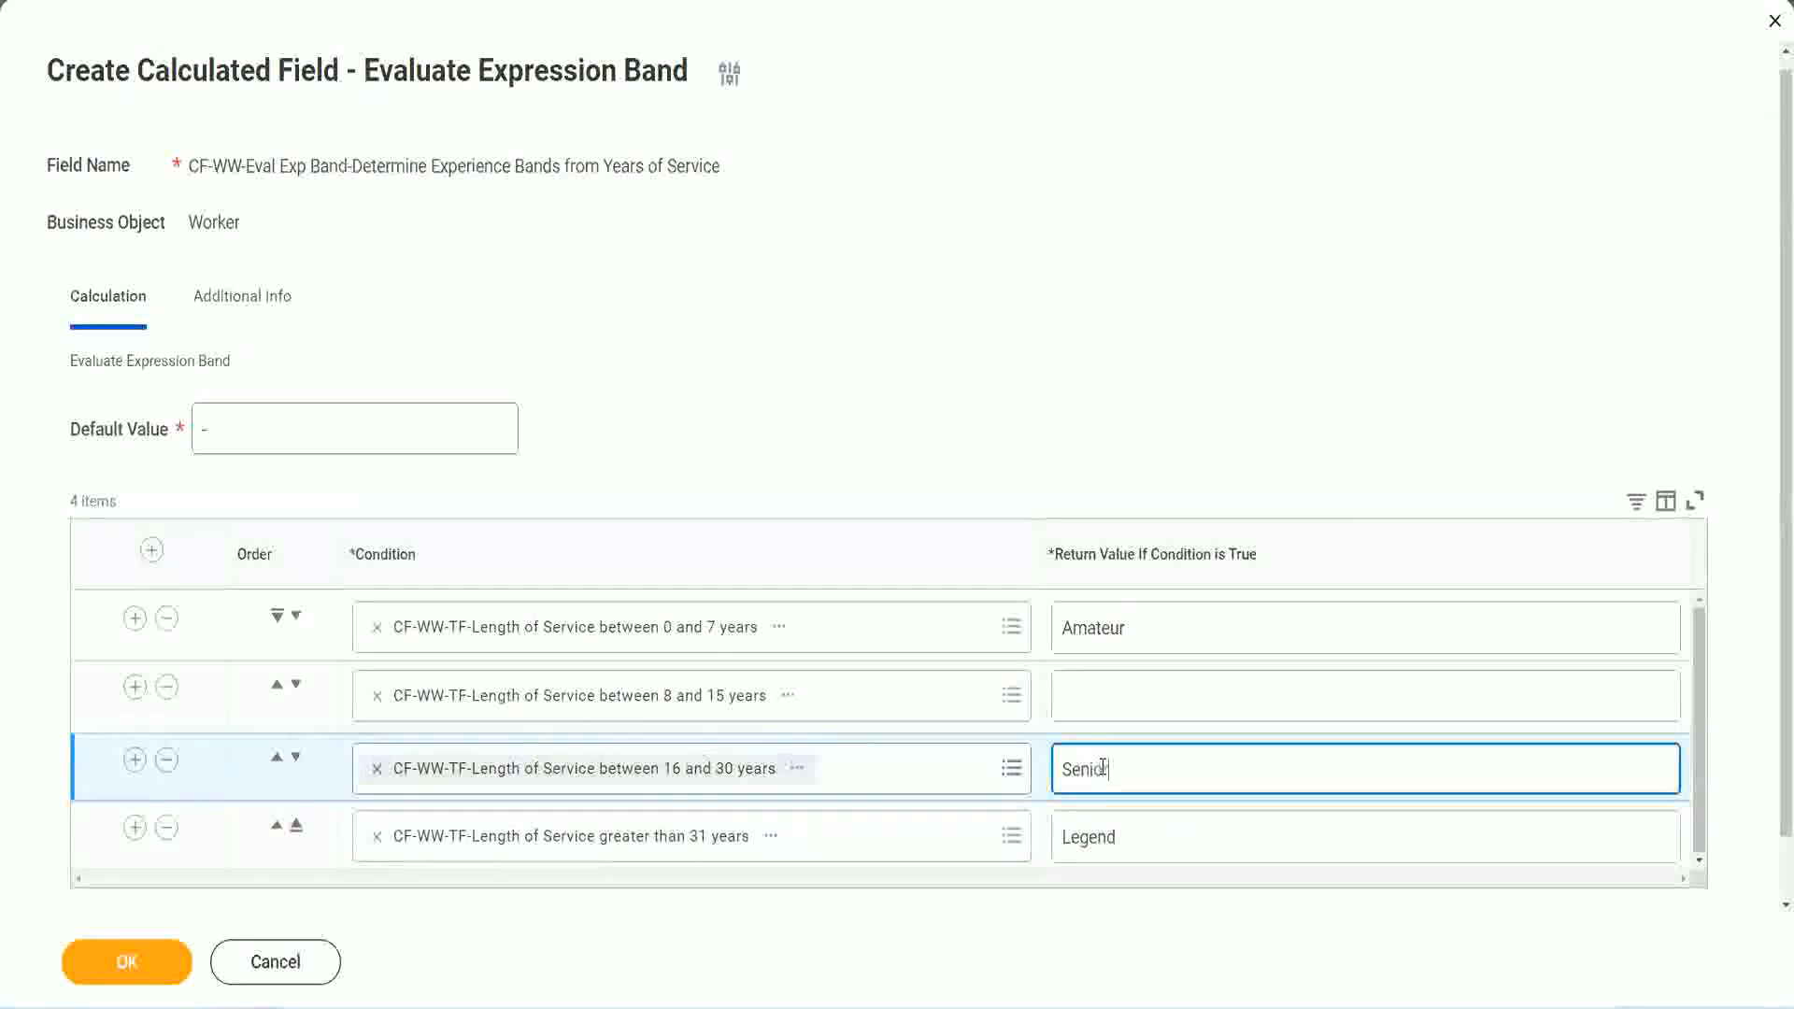
click(1131, 698)
text(Ex)
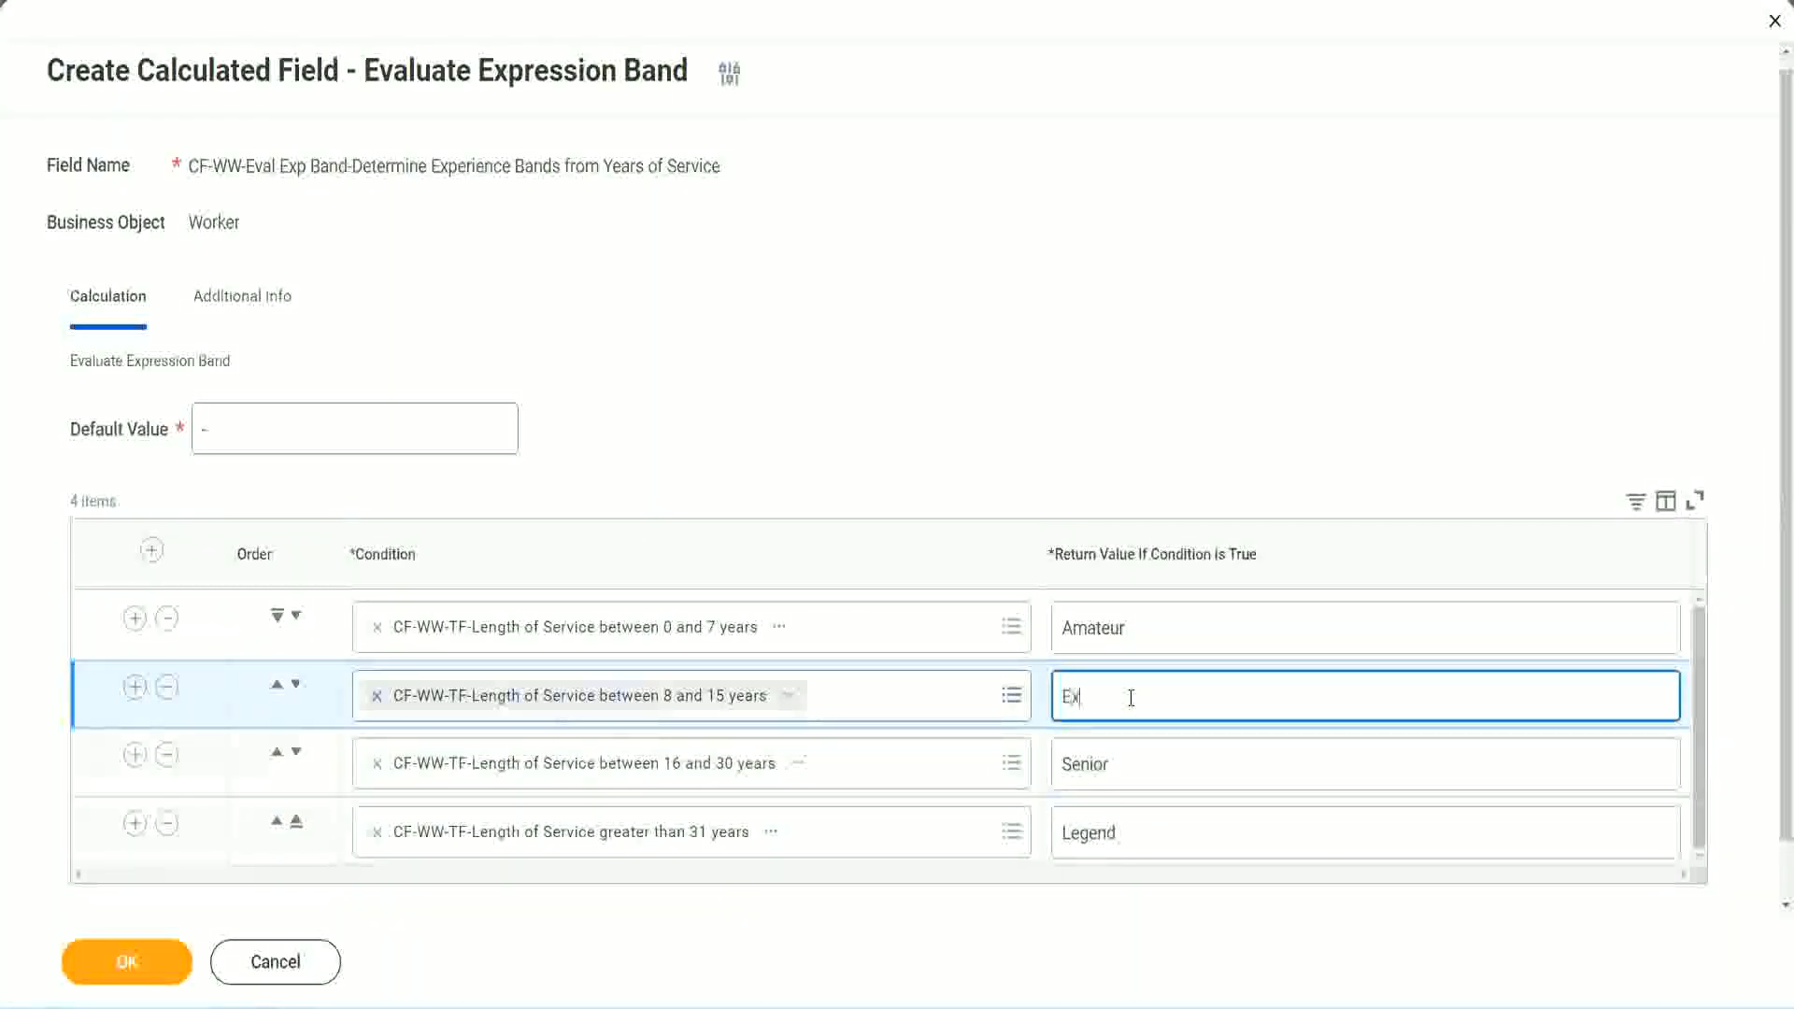
text(perienced)
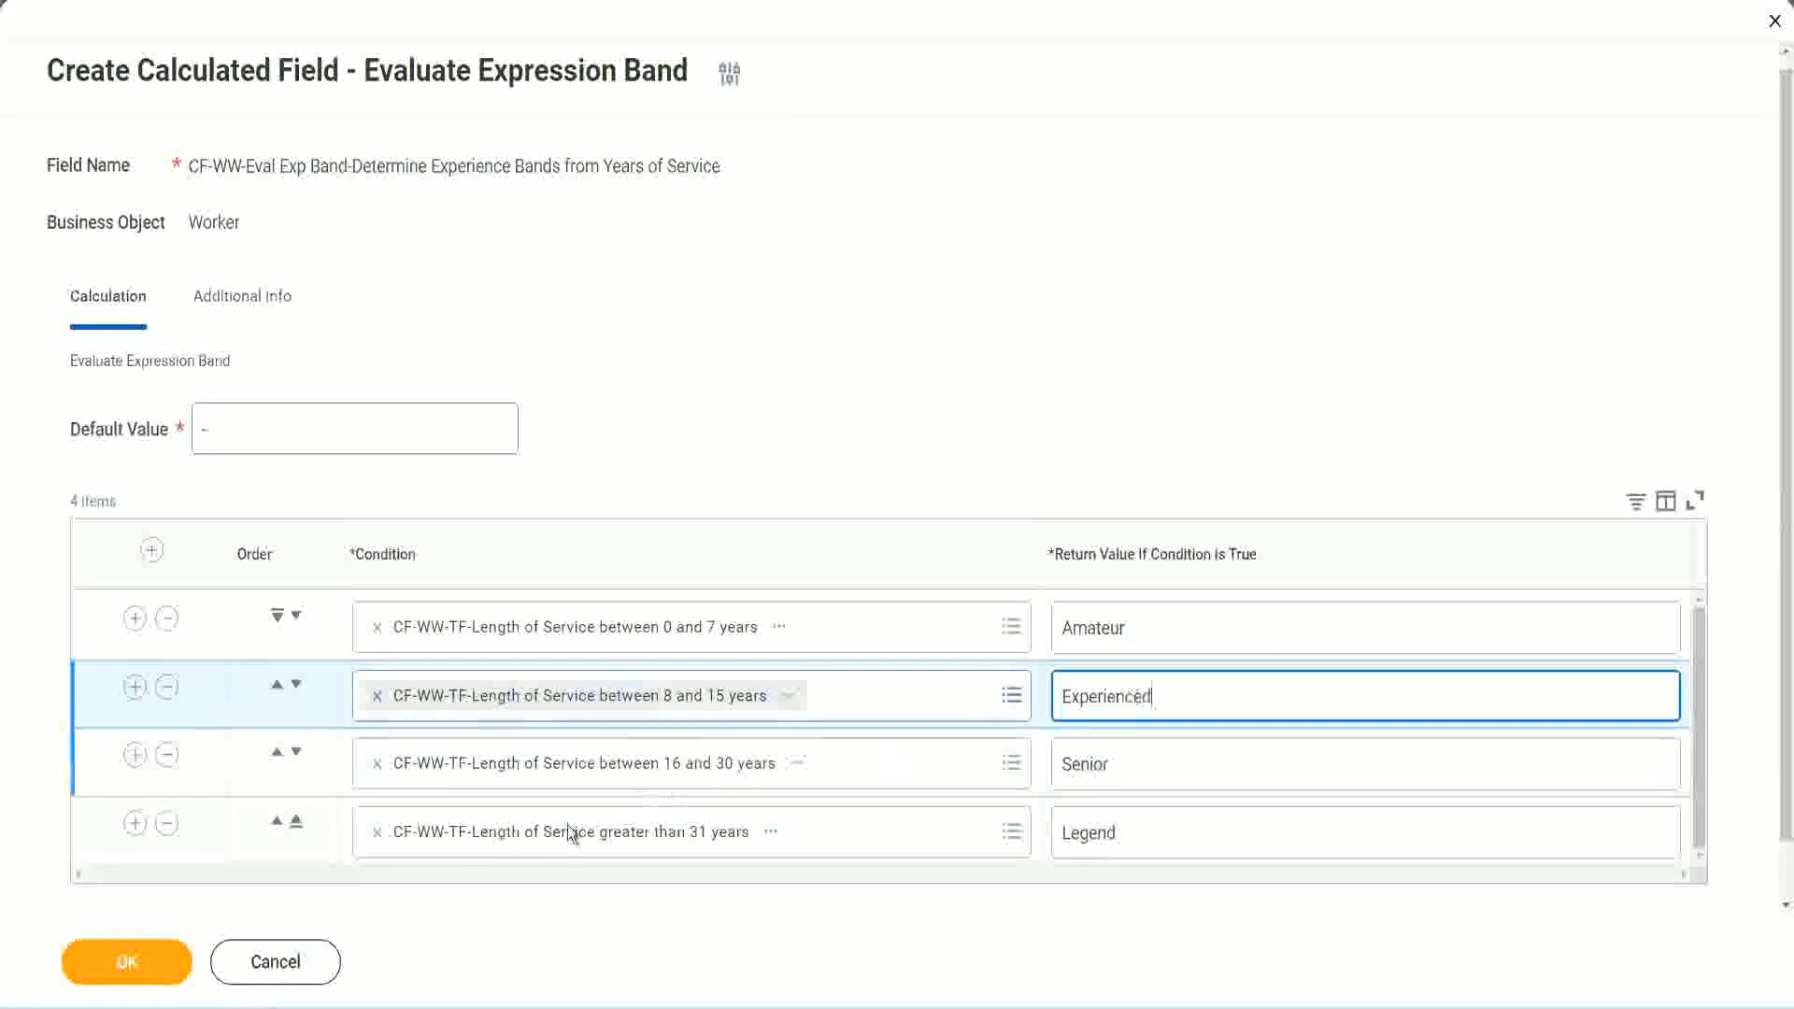
click(159, 969)
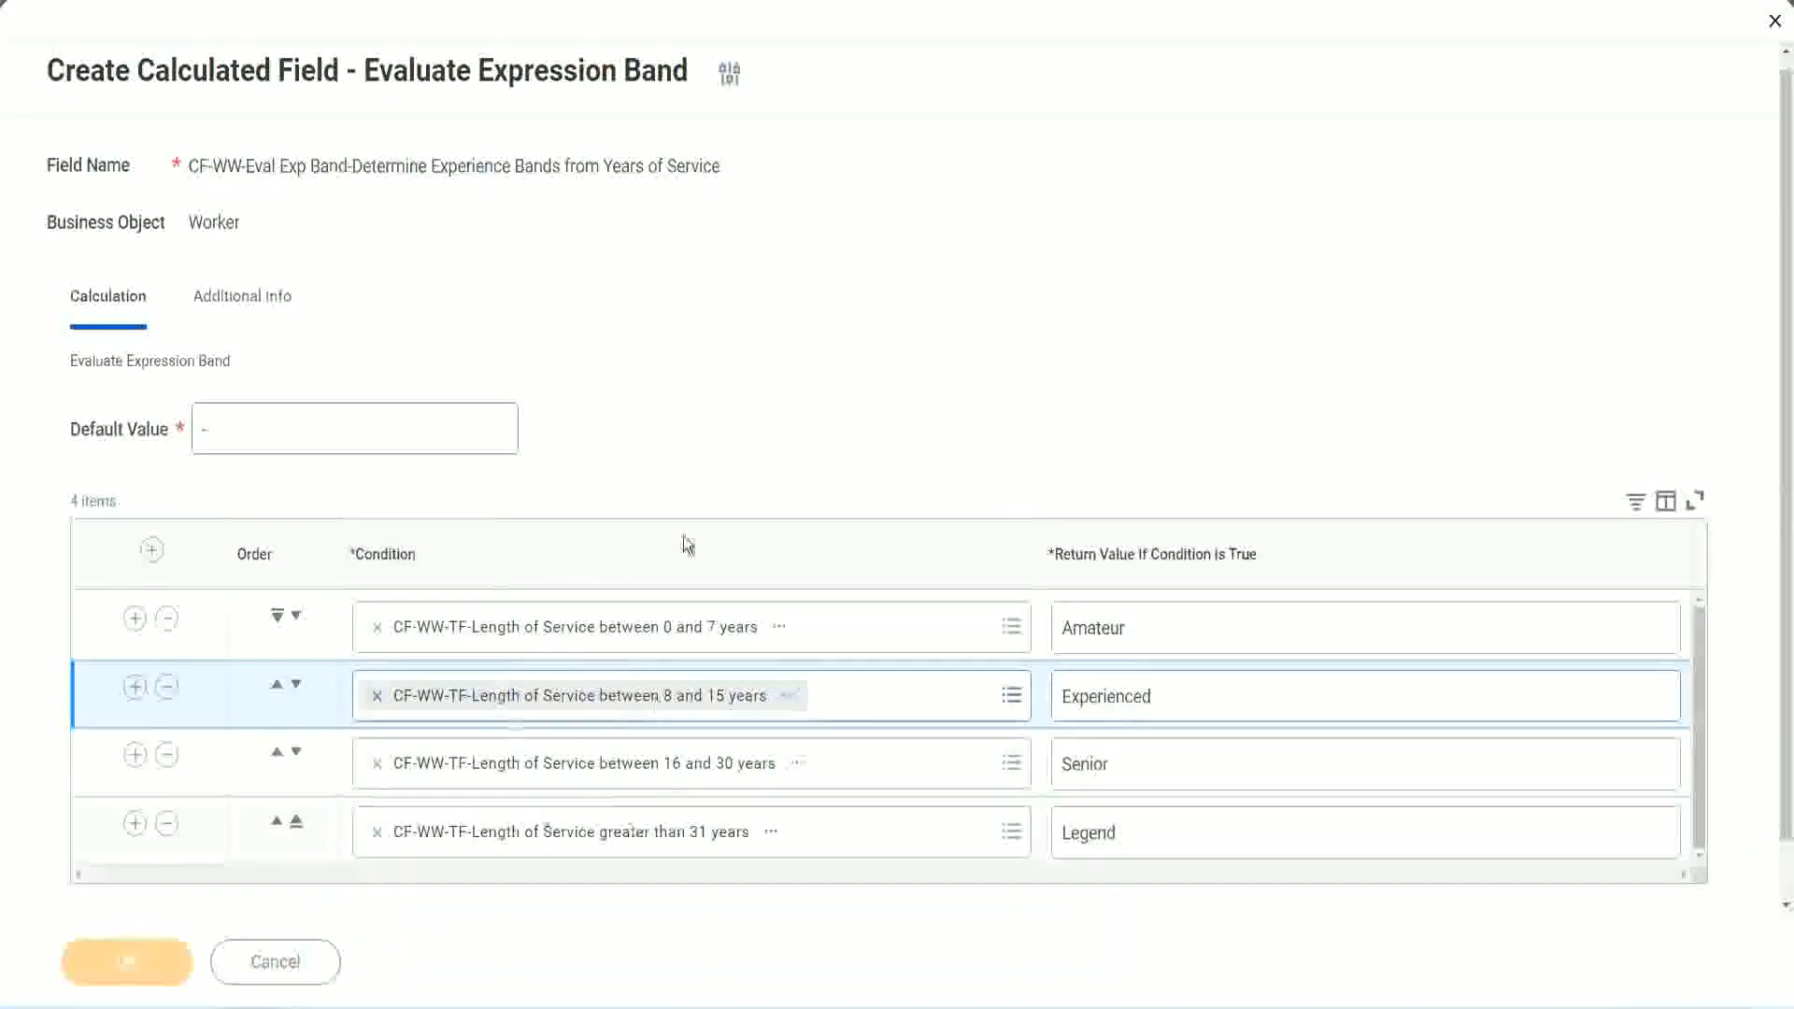
Step: Review the return value of each length-of-service condition in the saved Evaluate Expression Band field
scroll(614, 575, down, 2)
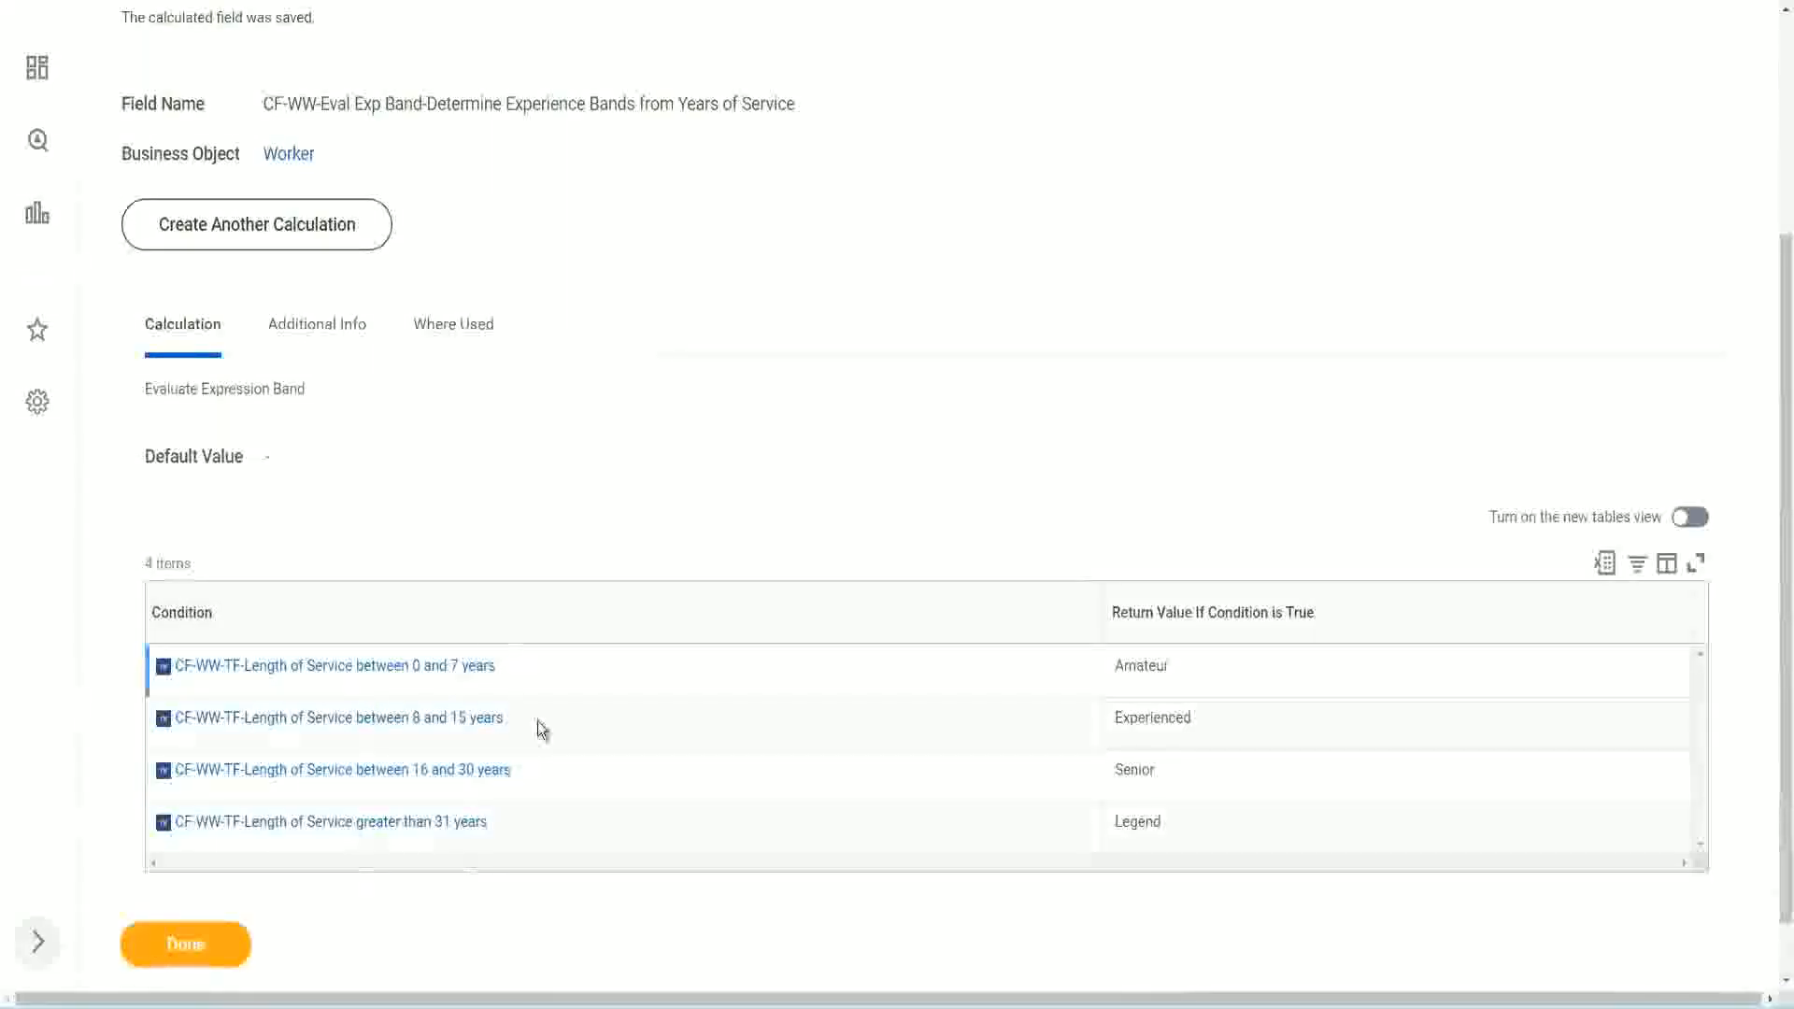
double_click(1145, 665)
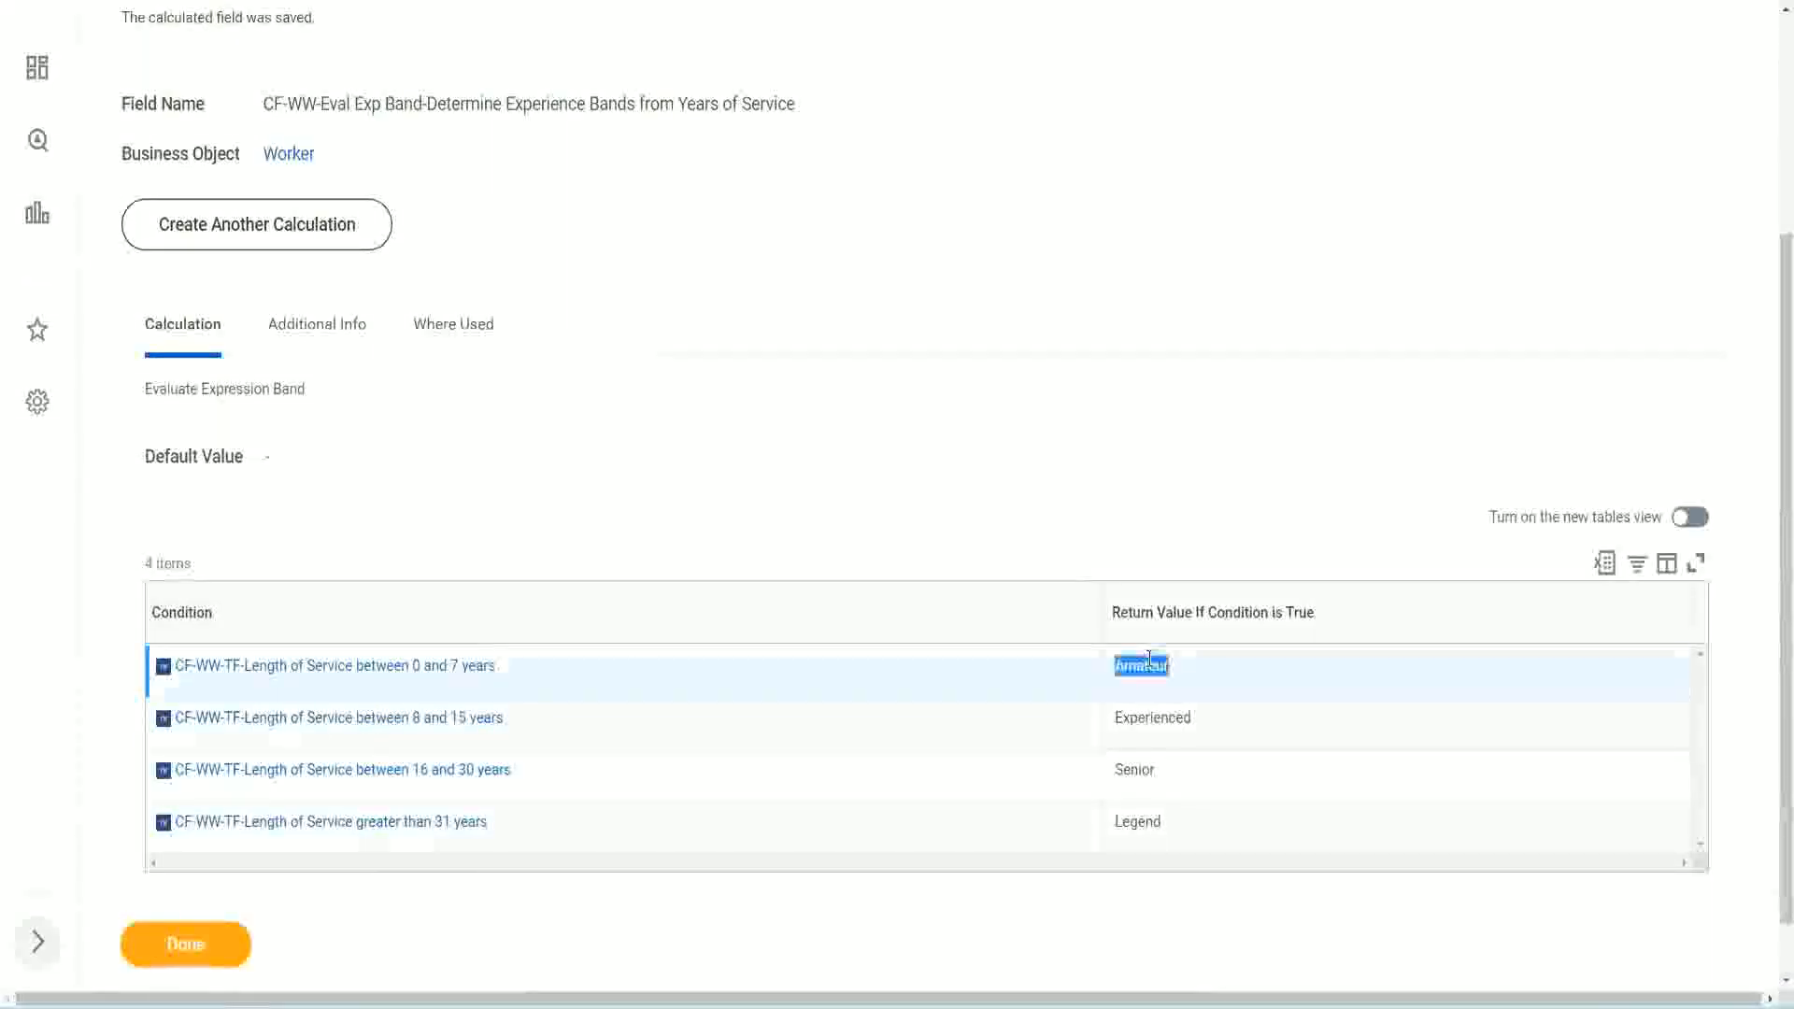
double_click(1139, 718)
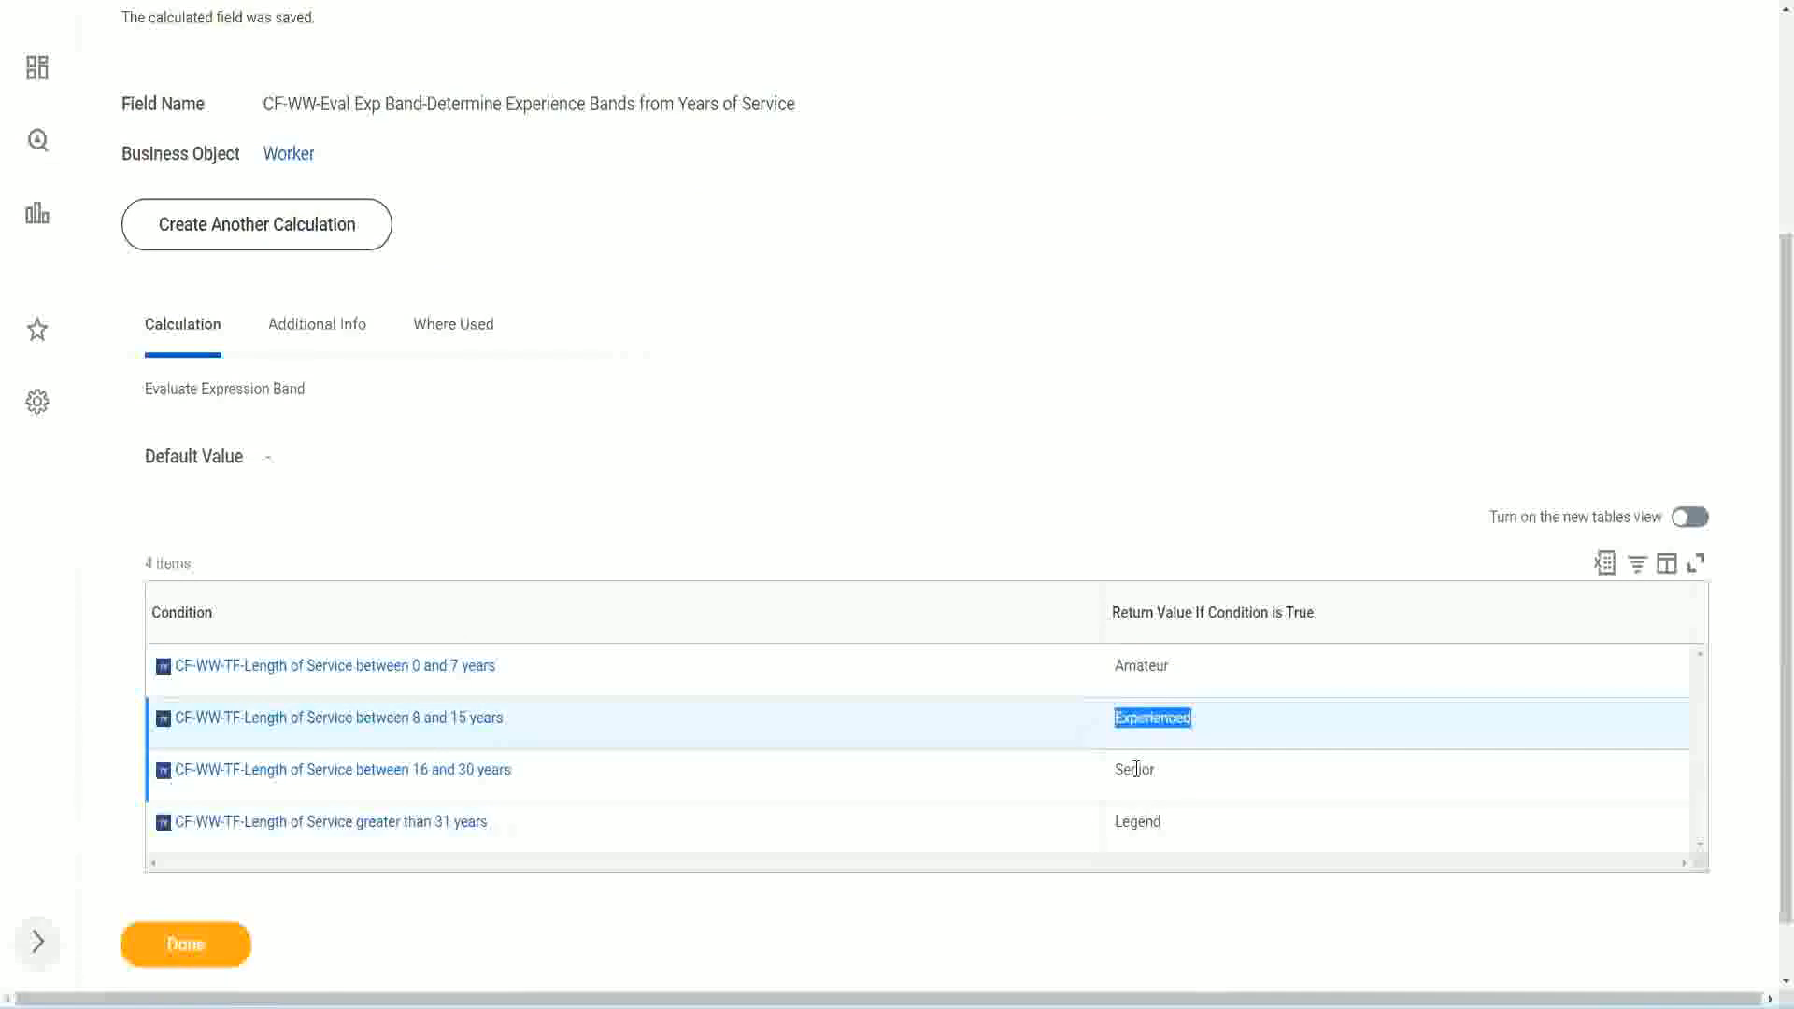
double_click(1135, 769)
click(1141, 819)
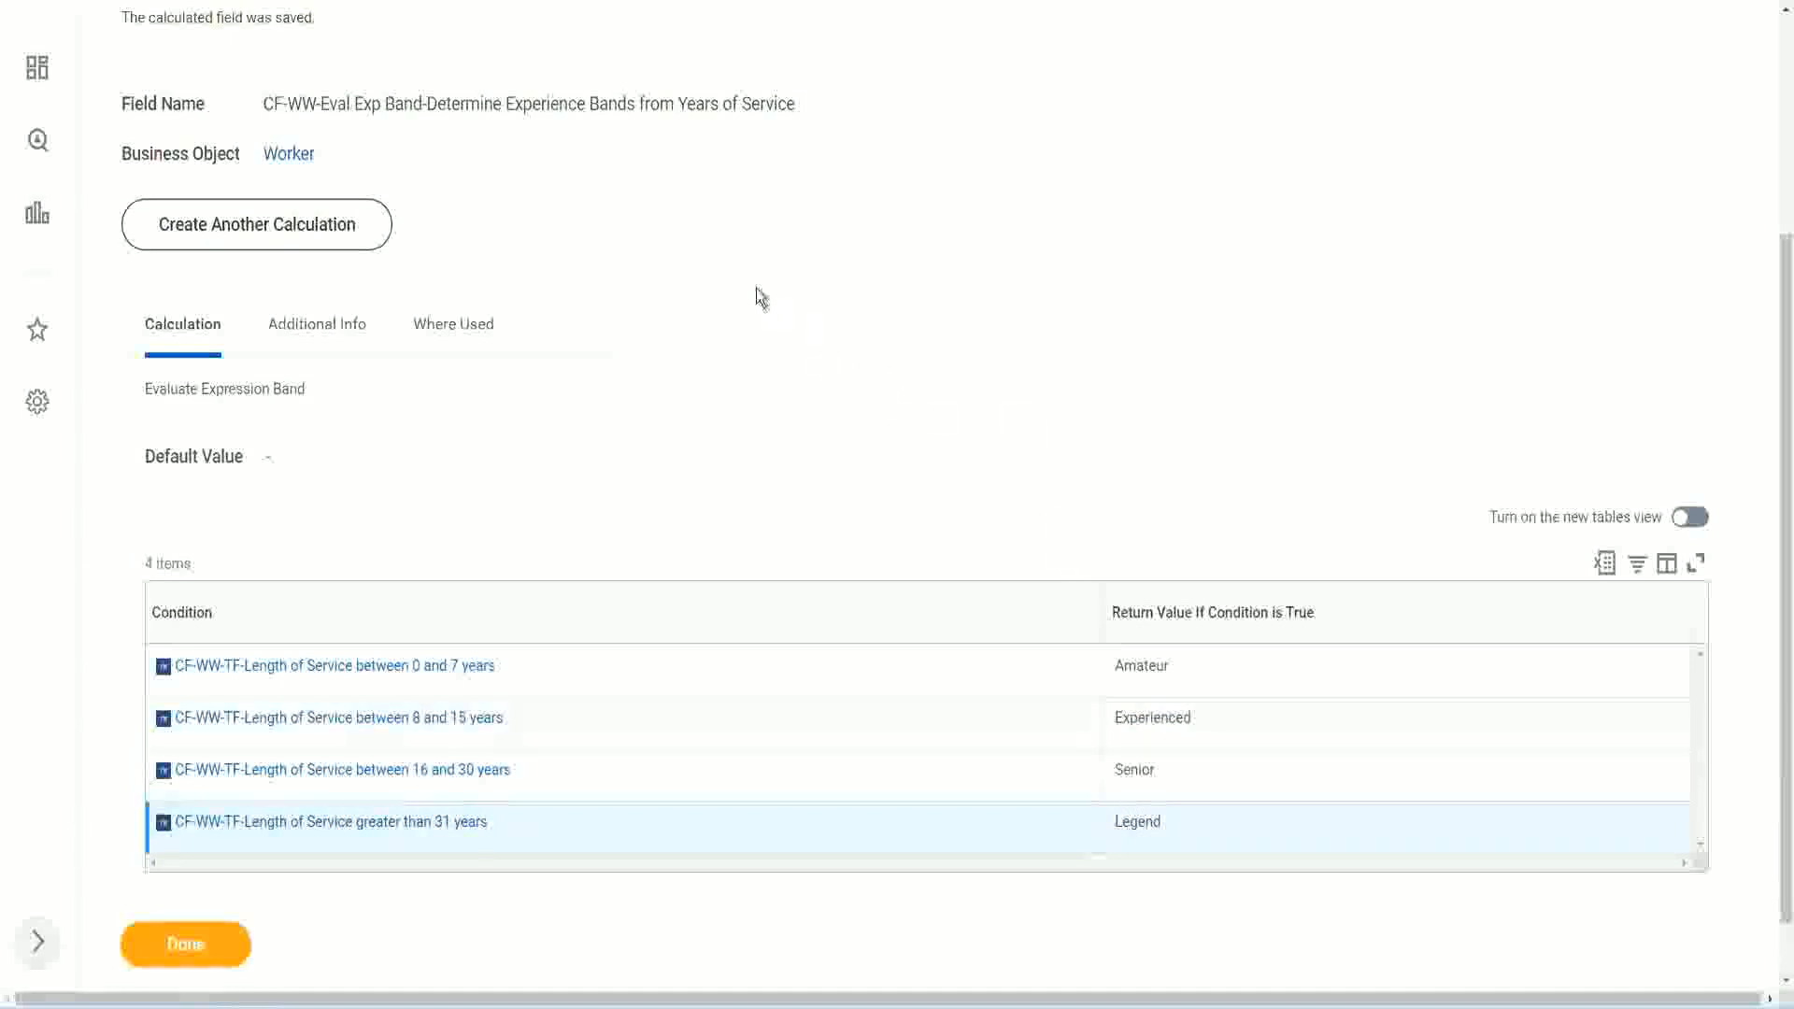
Step: Copy the name of the saved Evaluate Expression Band field
scroll(759, 297, up, 3)
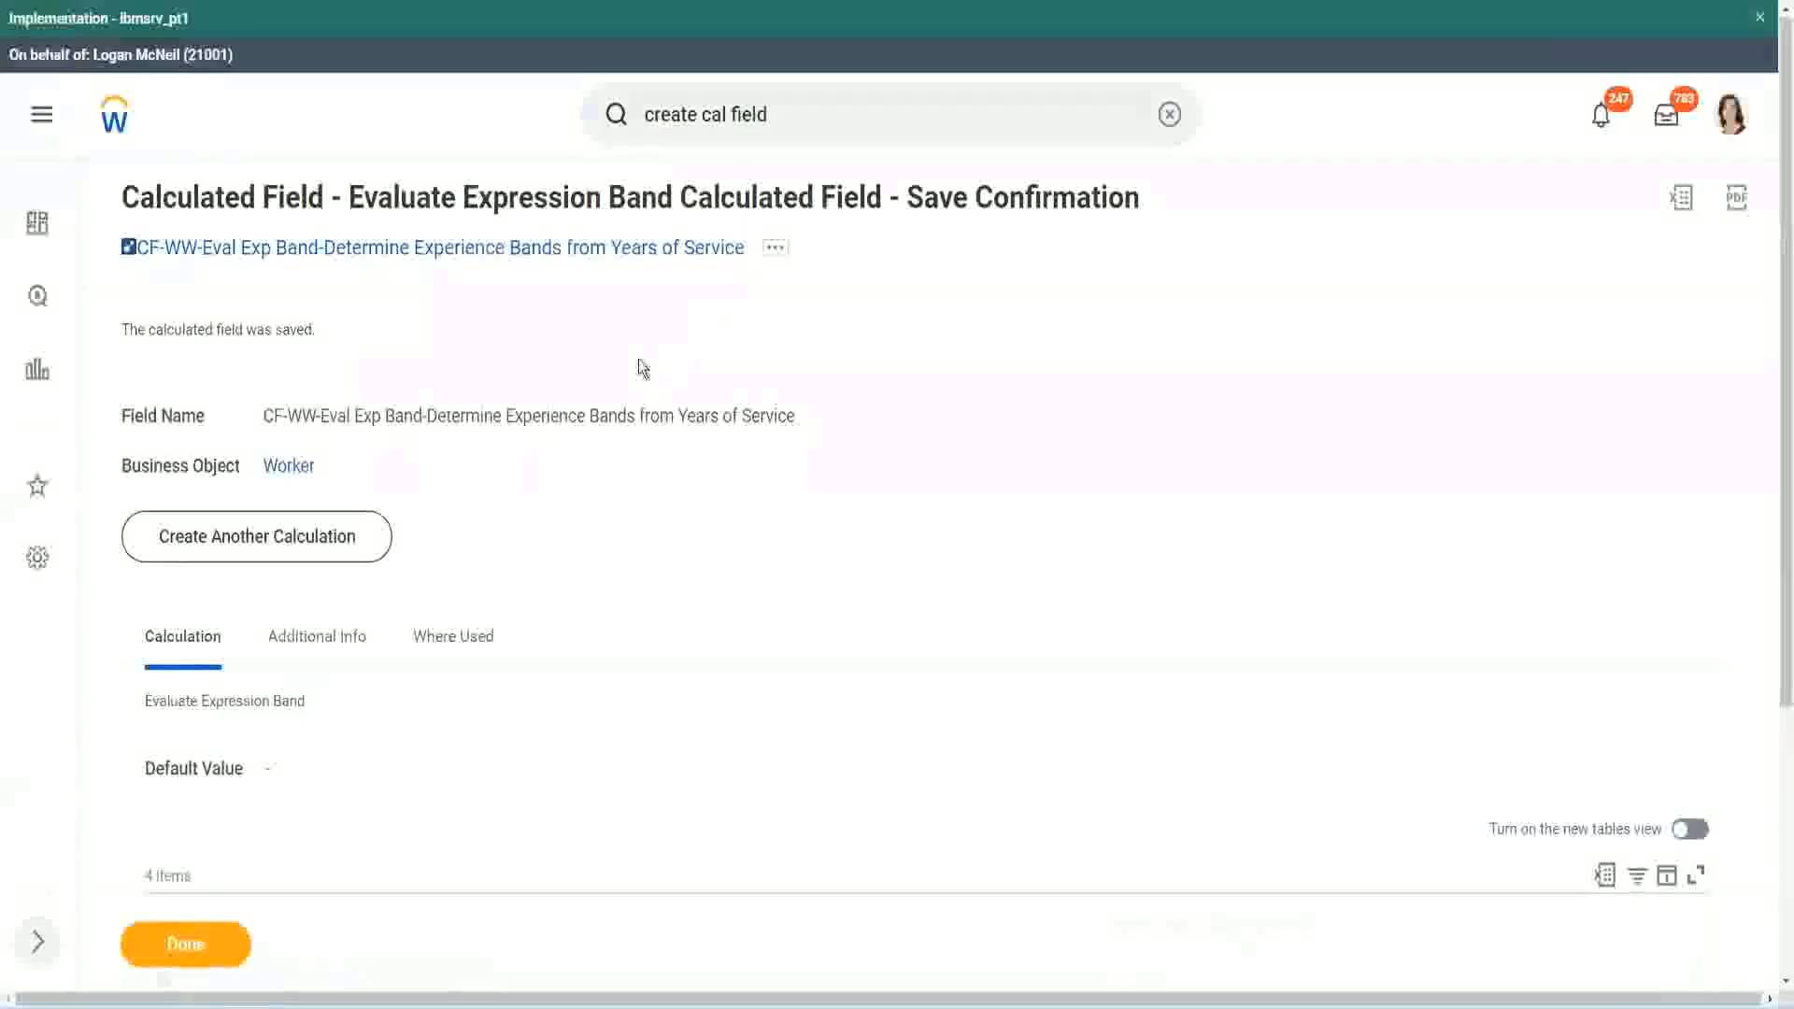
right_click(586, 250)
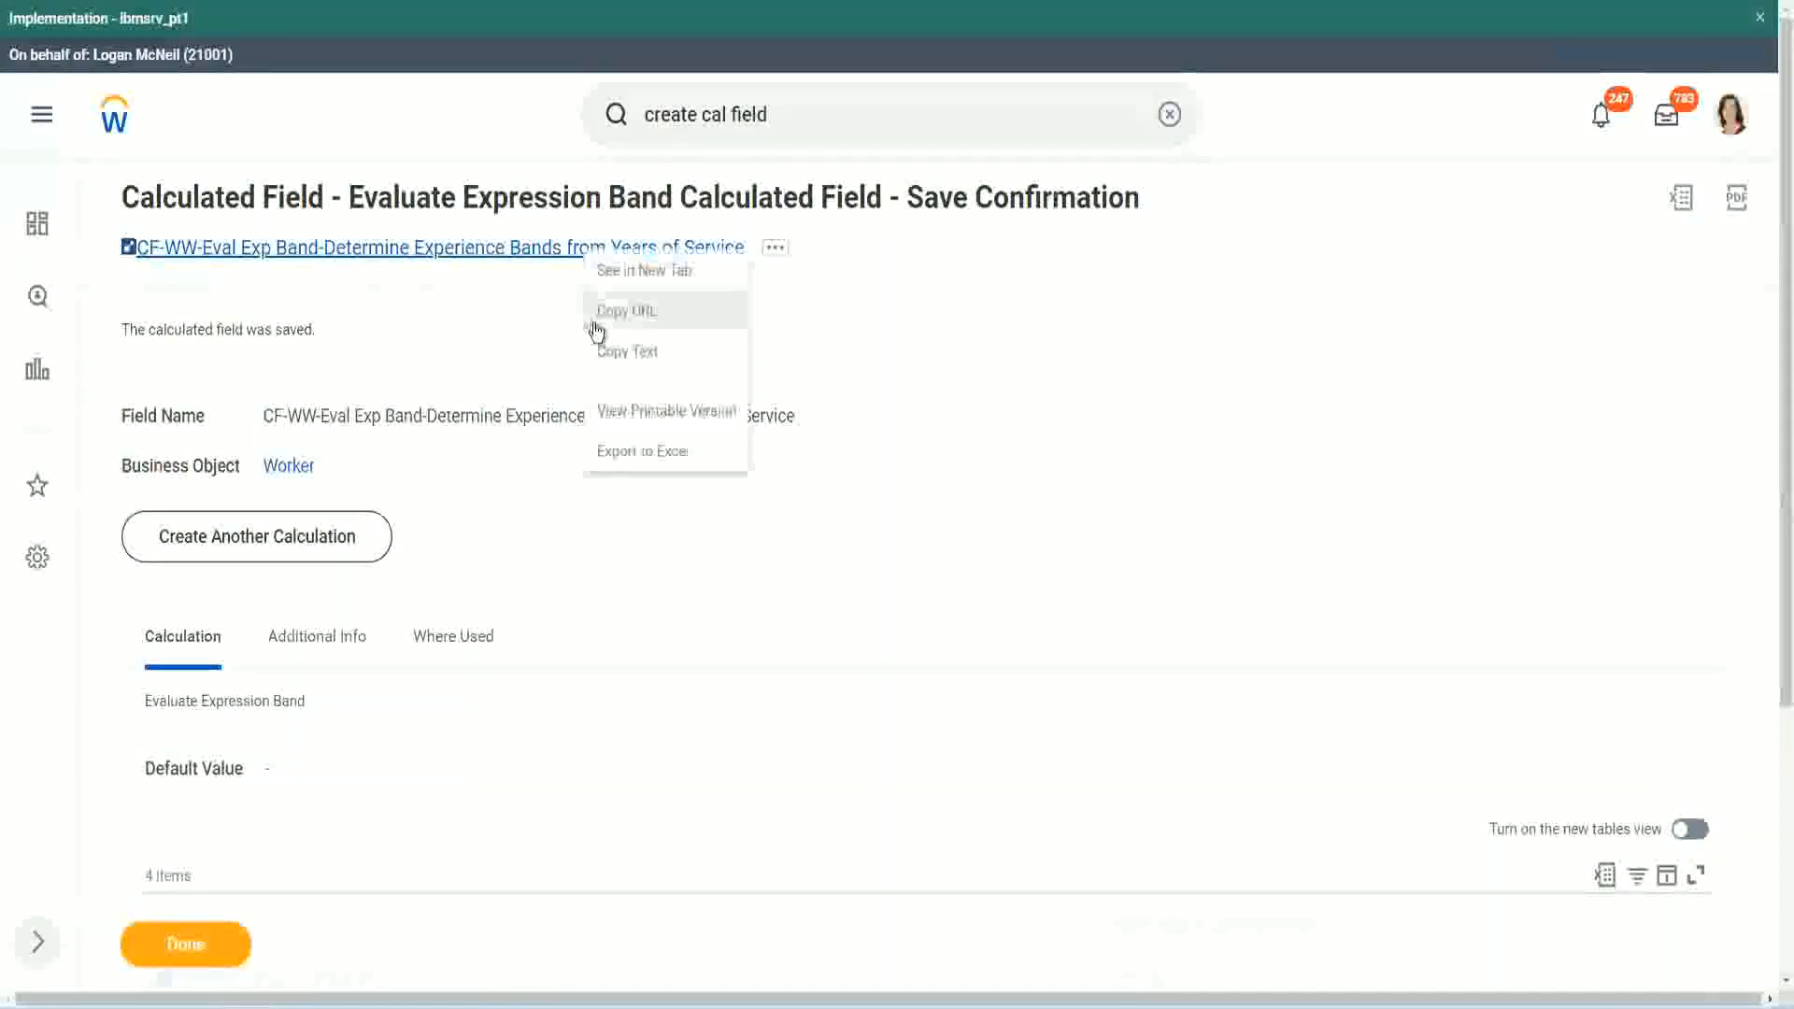
click(621, 353)
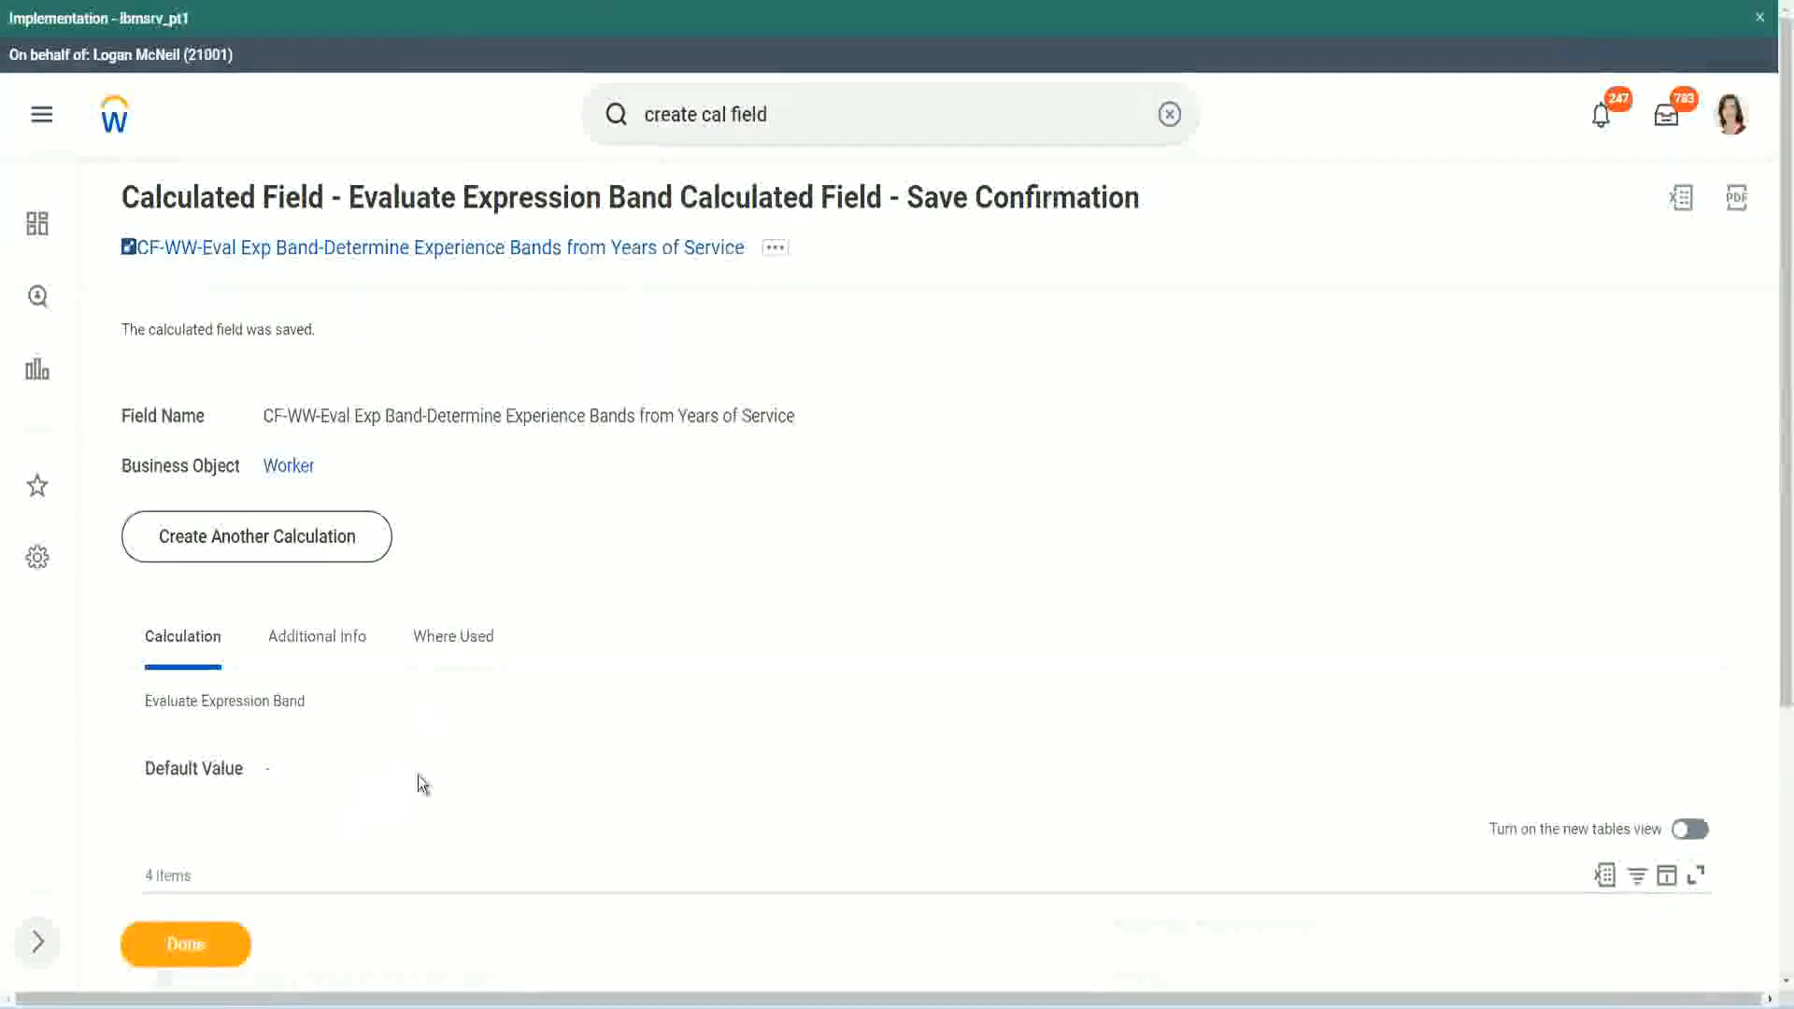
scroll(598, 732, down, 3)
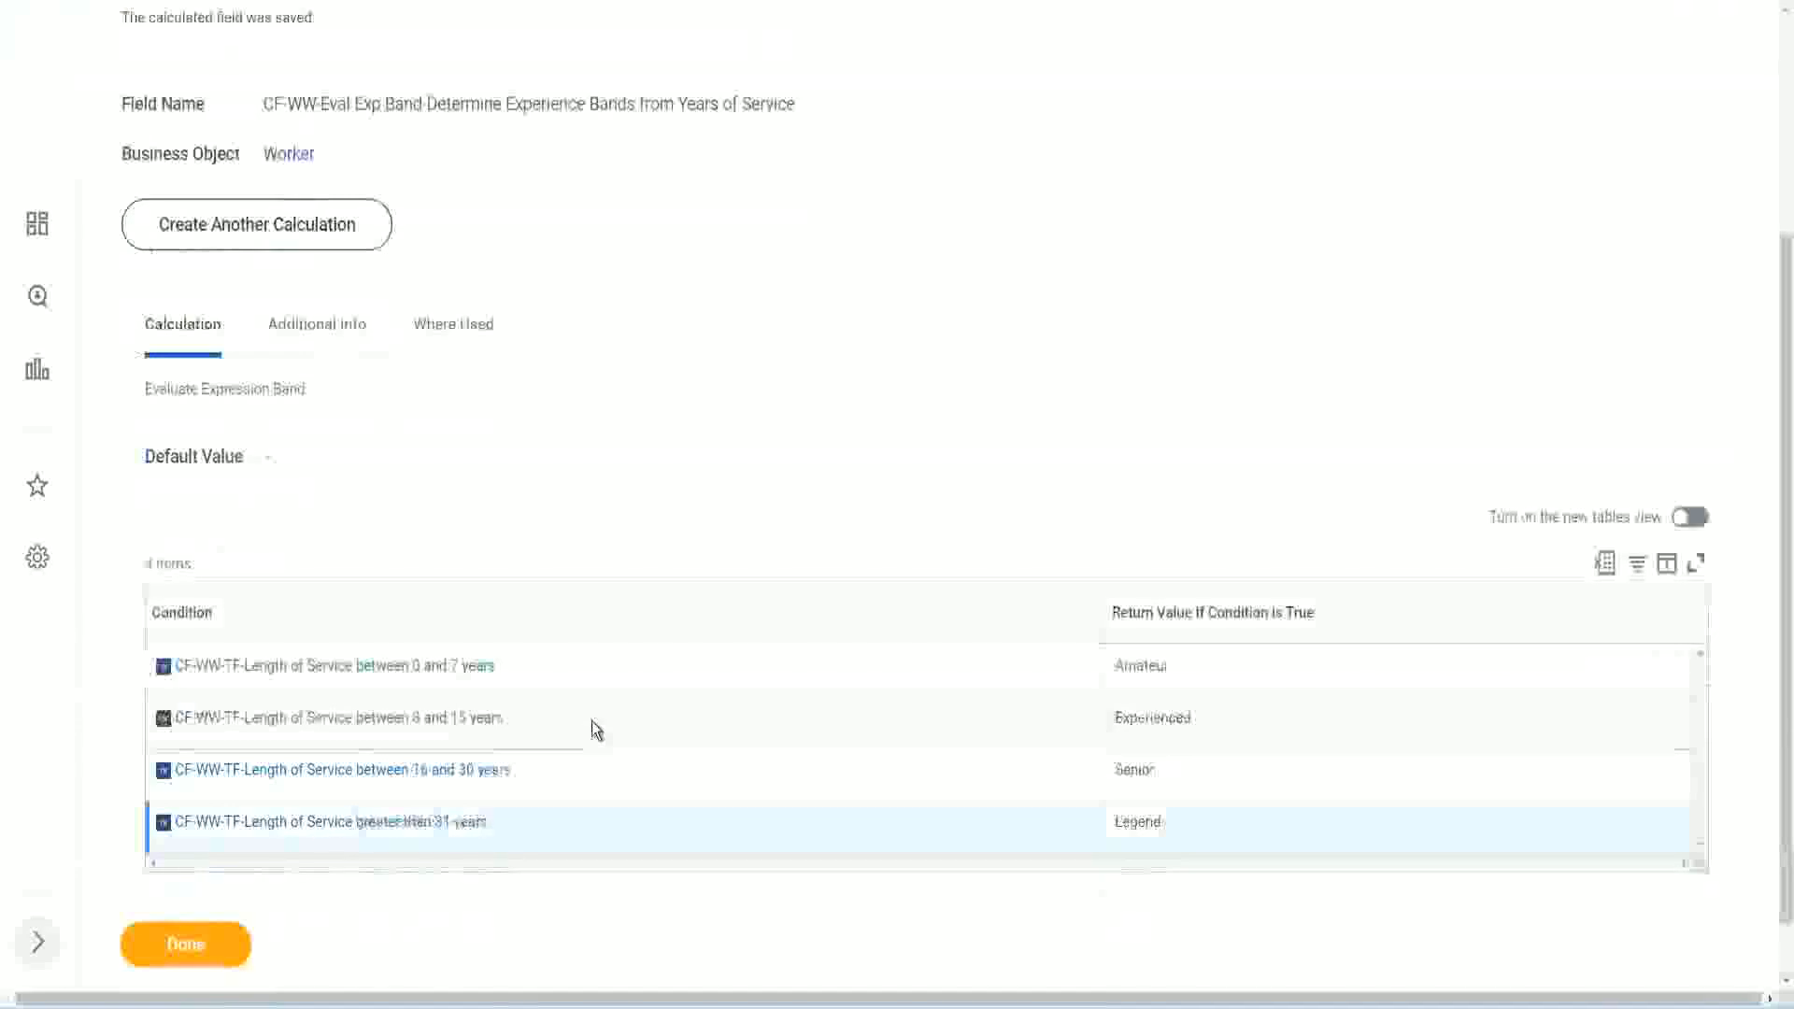
scroll(592, 720, down, 1)
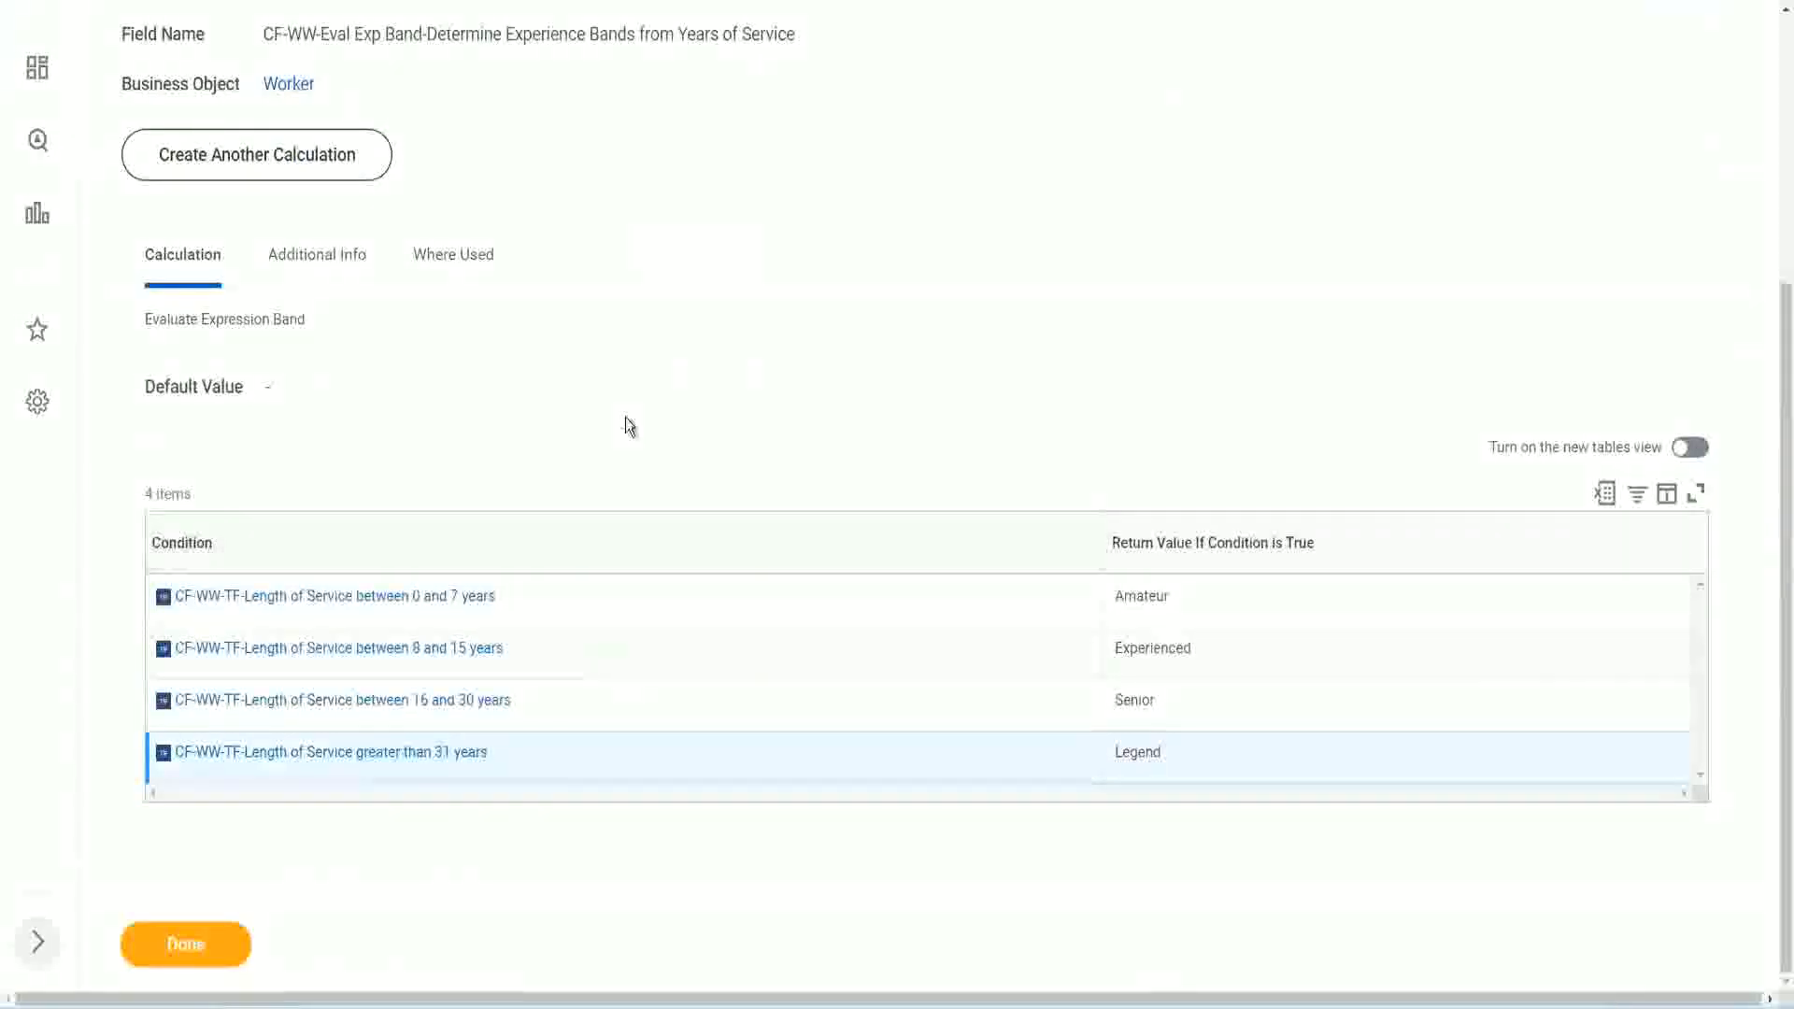
scroll(625, 419, up, 3)
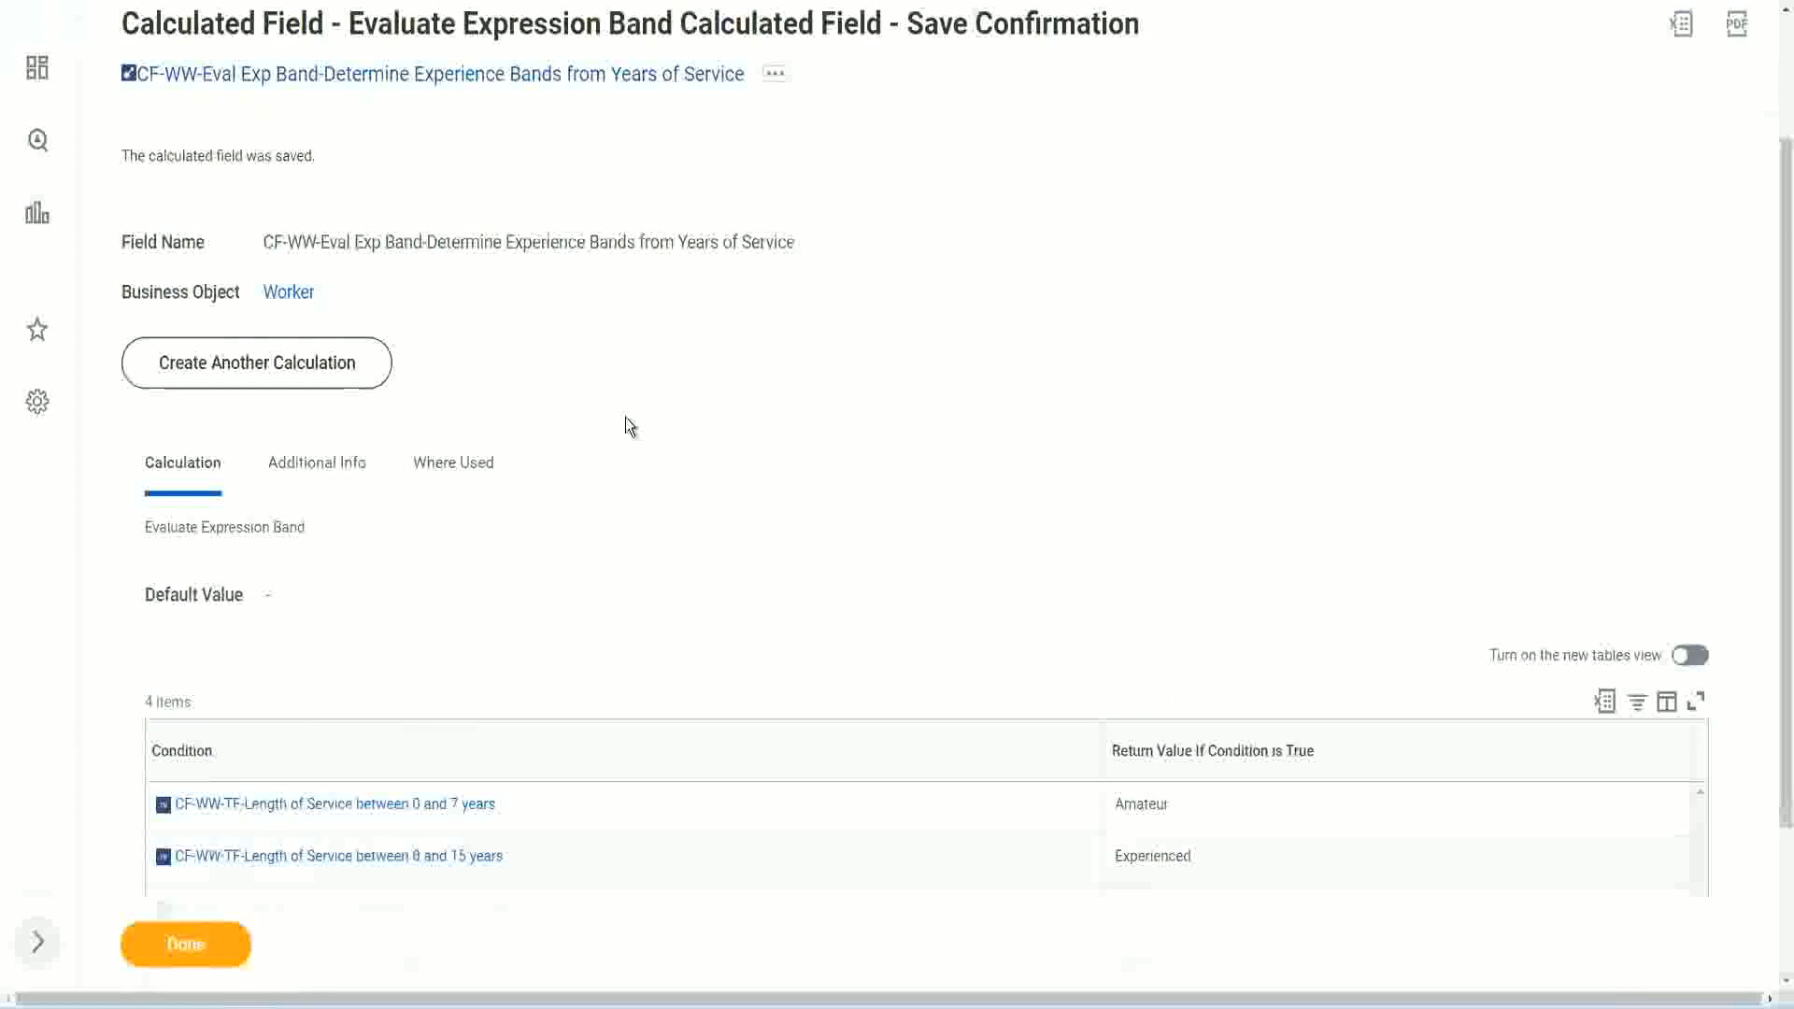
scroll(626, 418, down, 3)
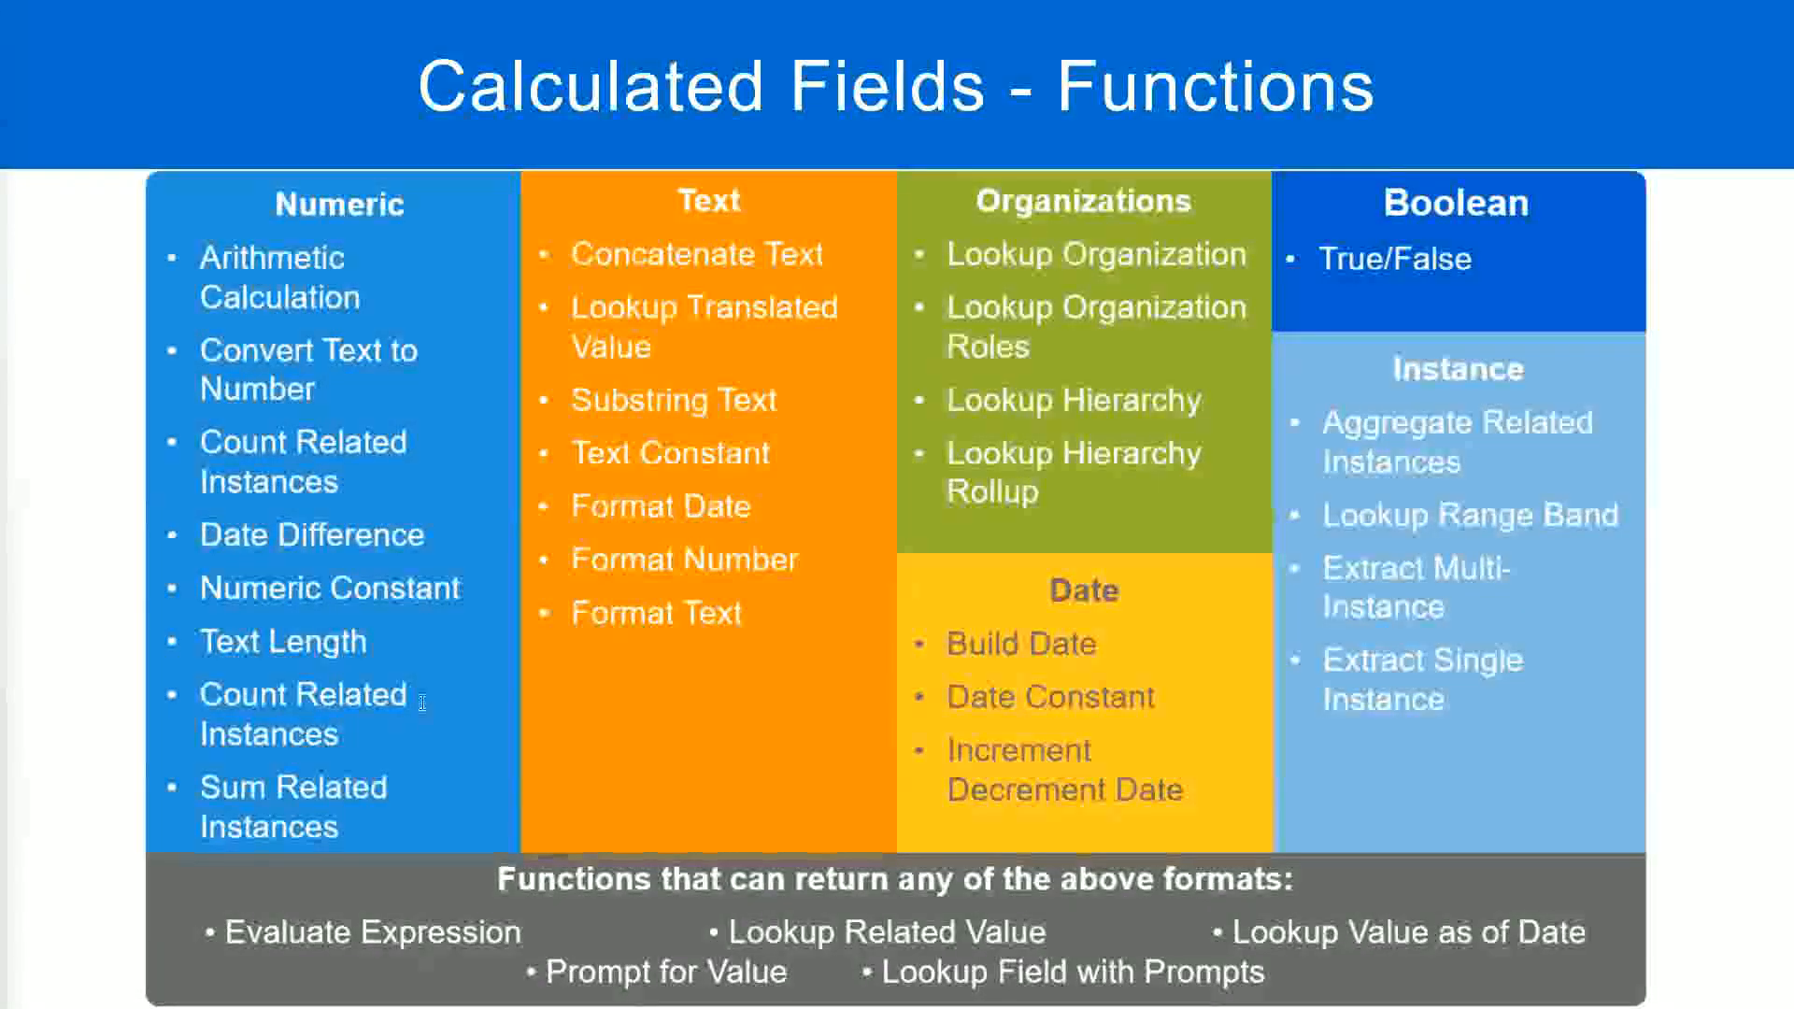
key(alt+Tab)
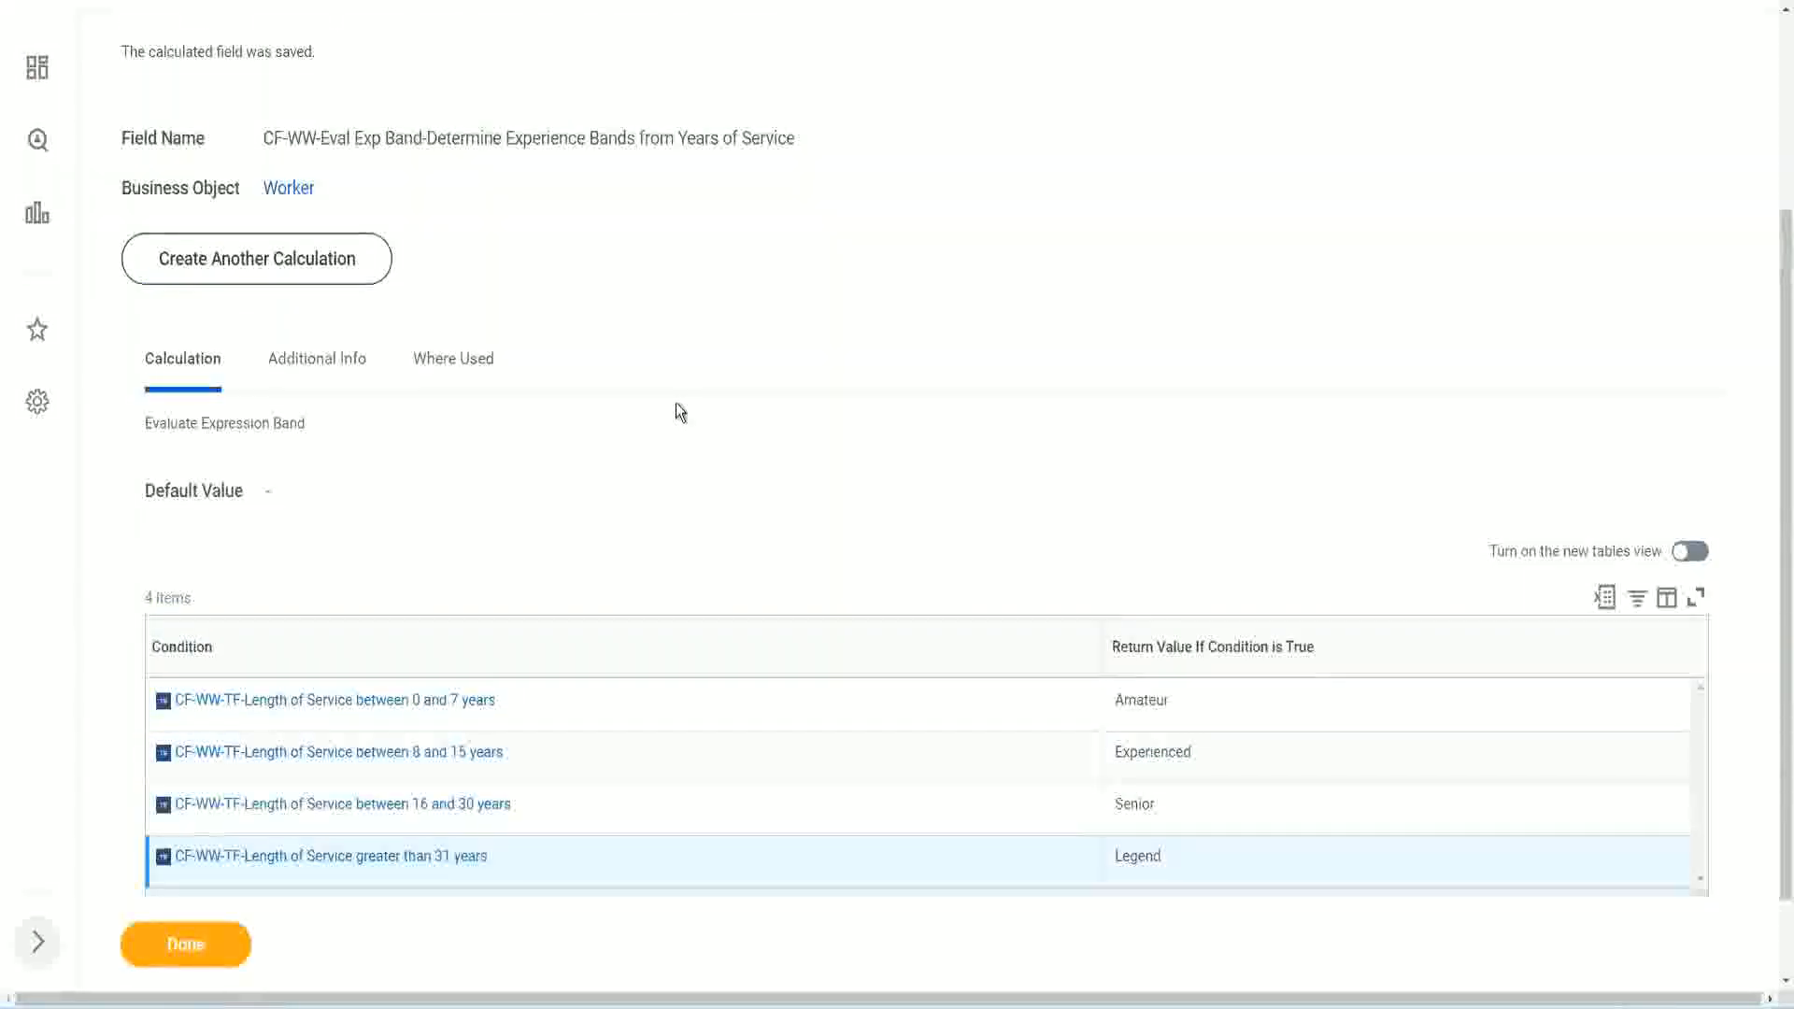
scroll(676, 401, up, 3)
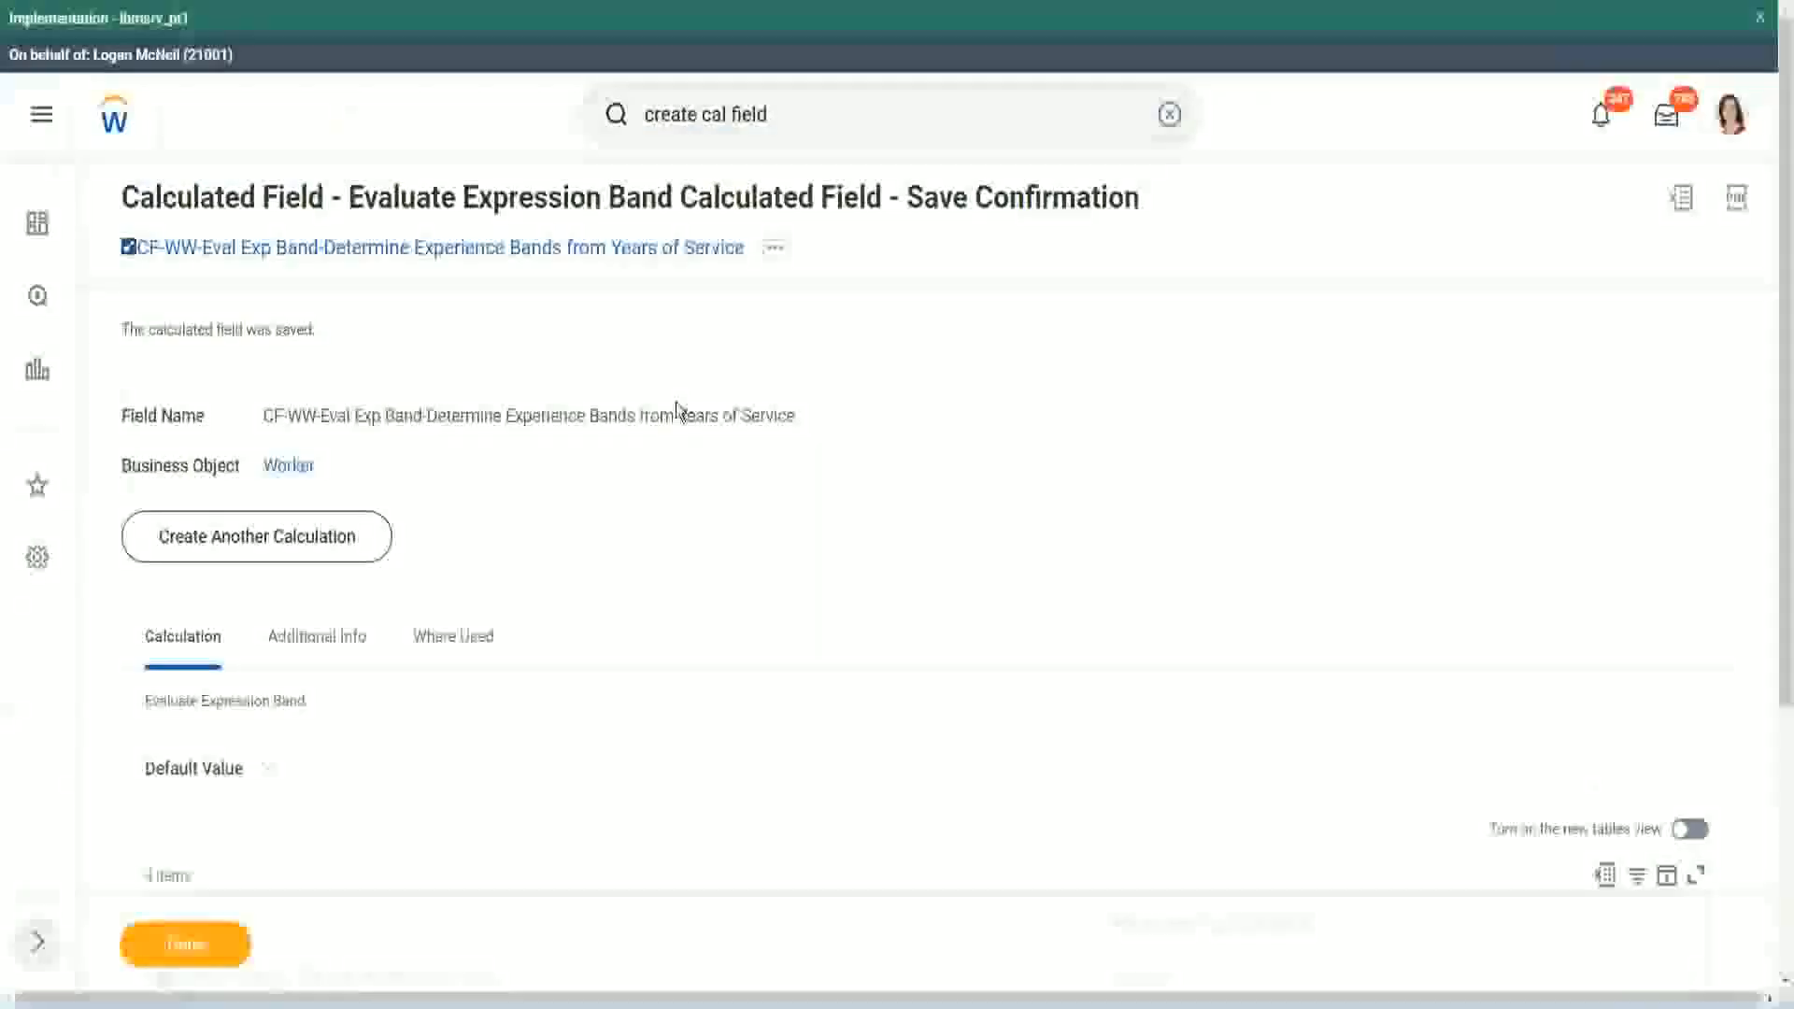
scroll(687, 420, down, 4)
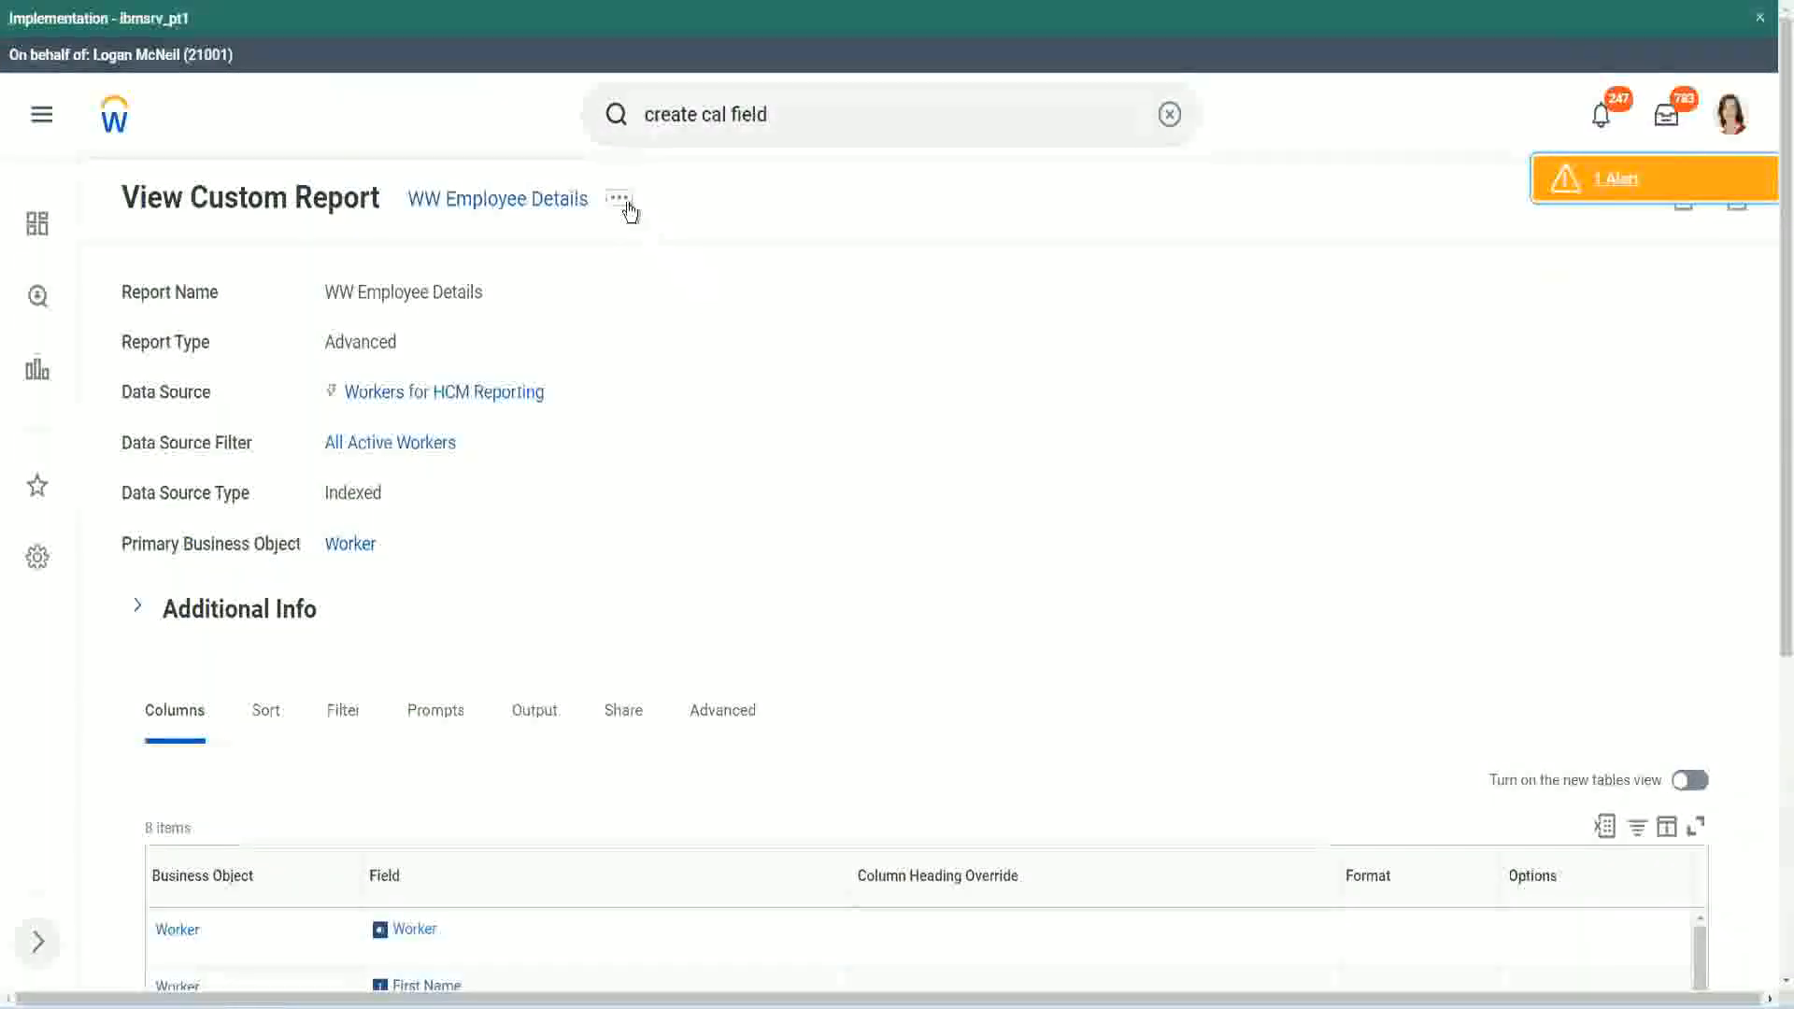
Step: Open the WW Employee Details custom report for editing
click(620, 199)
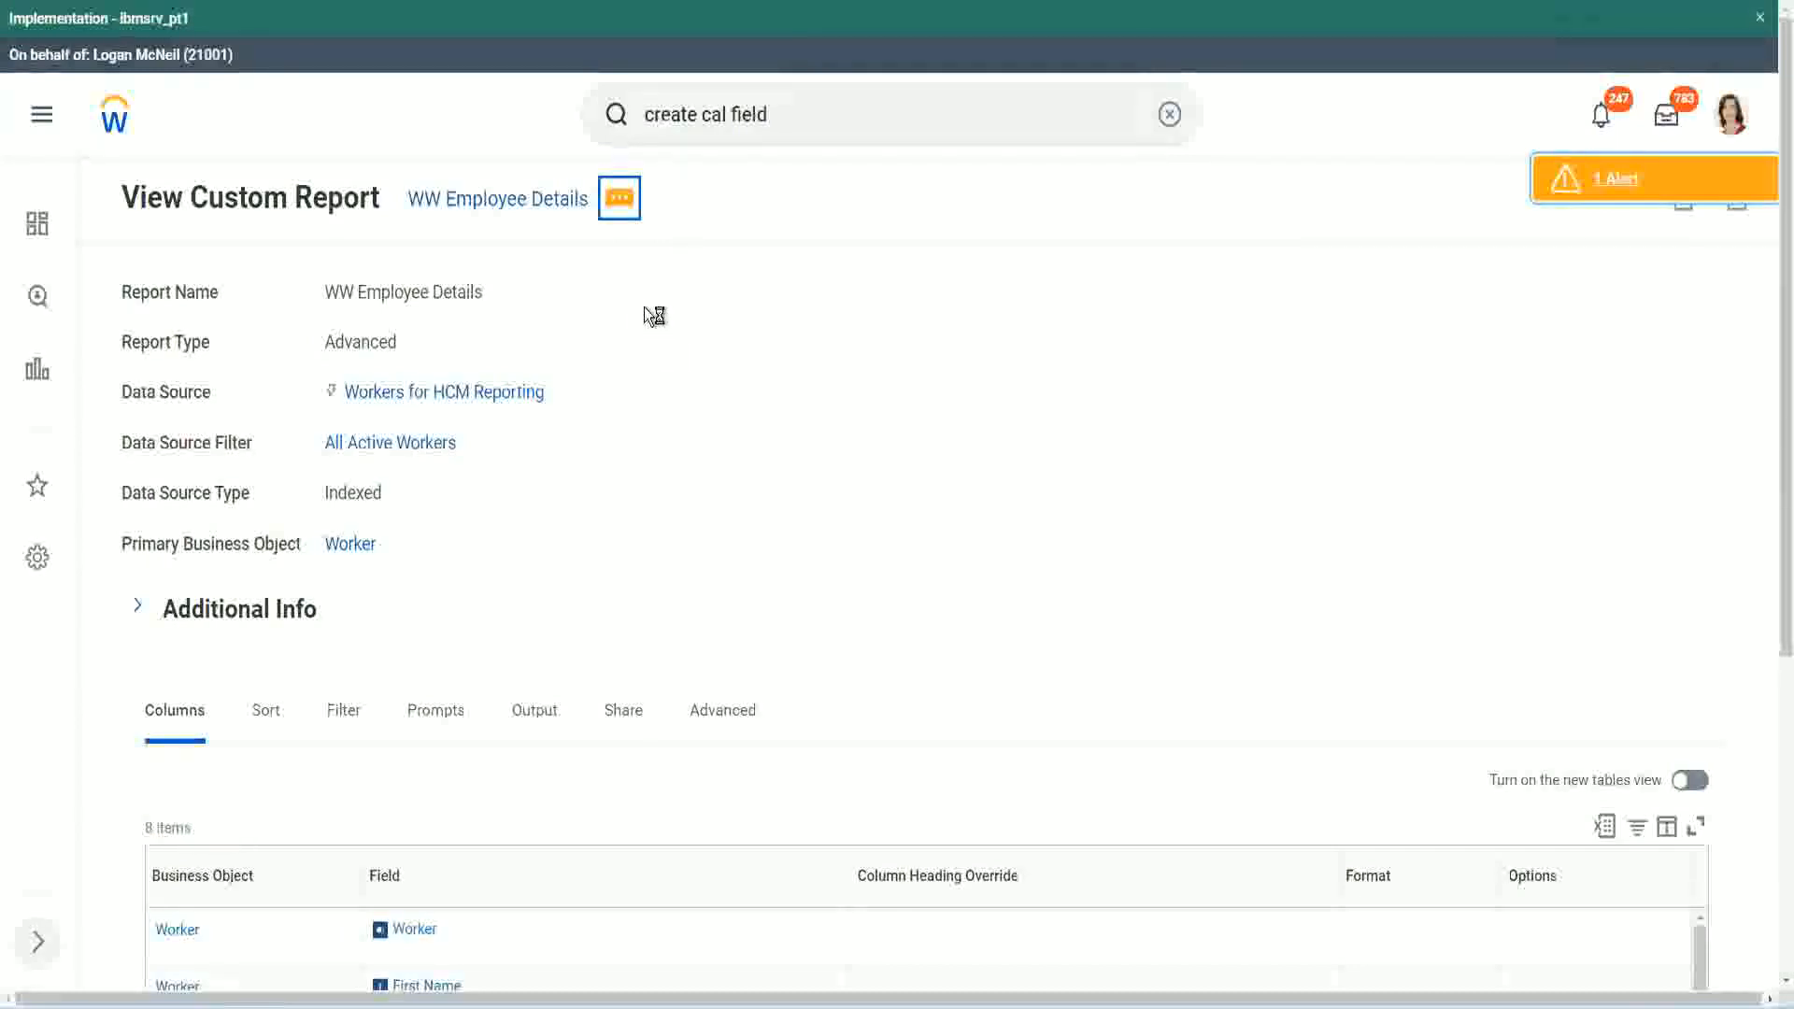
mouse_move(725, 301)
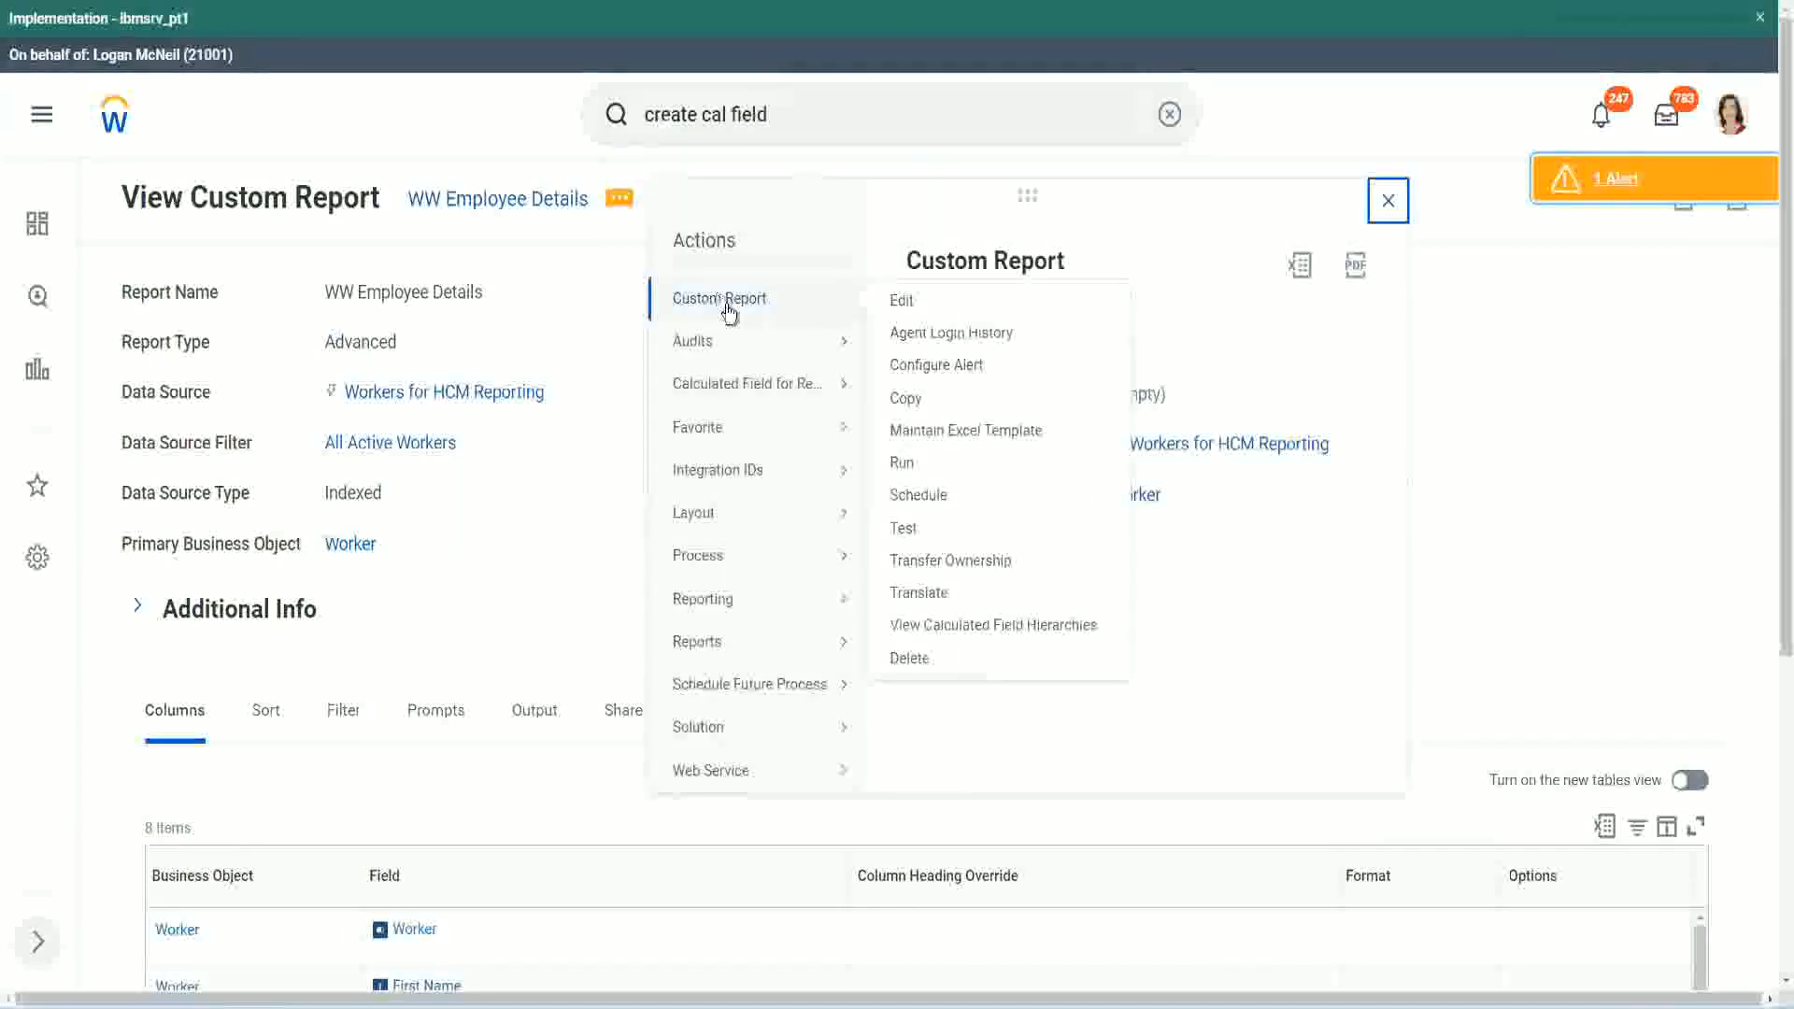
click(914, 311)
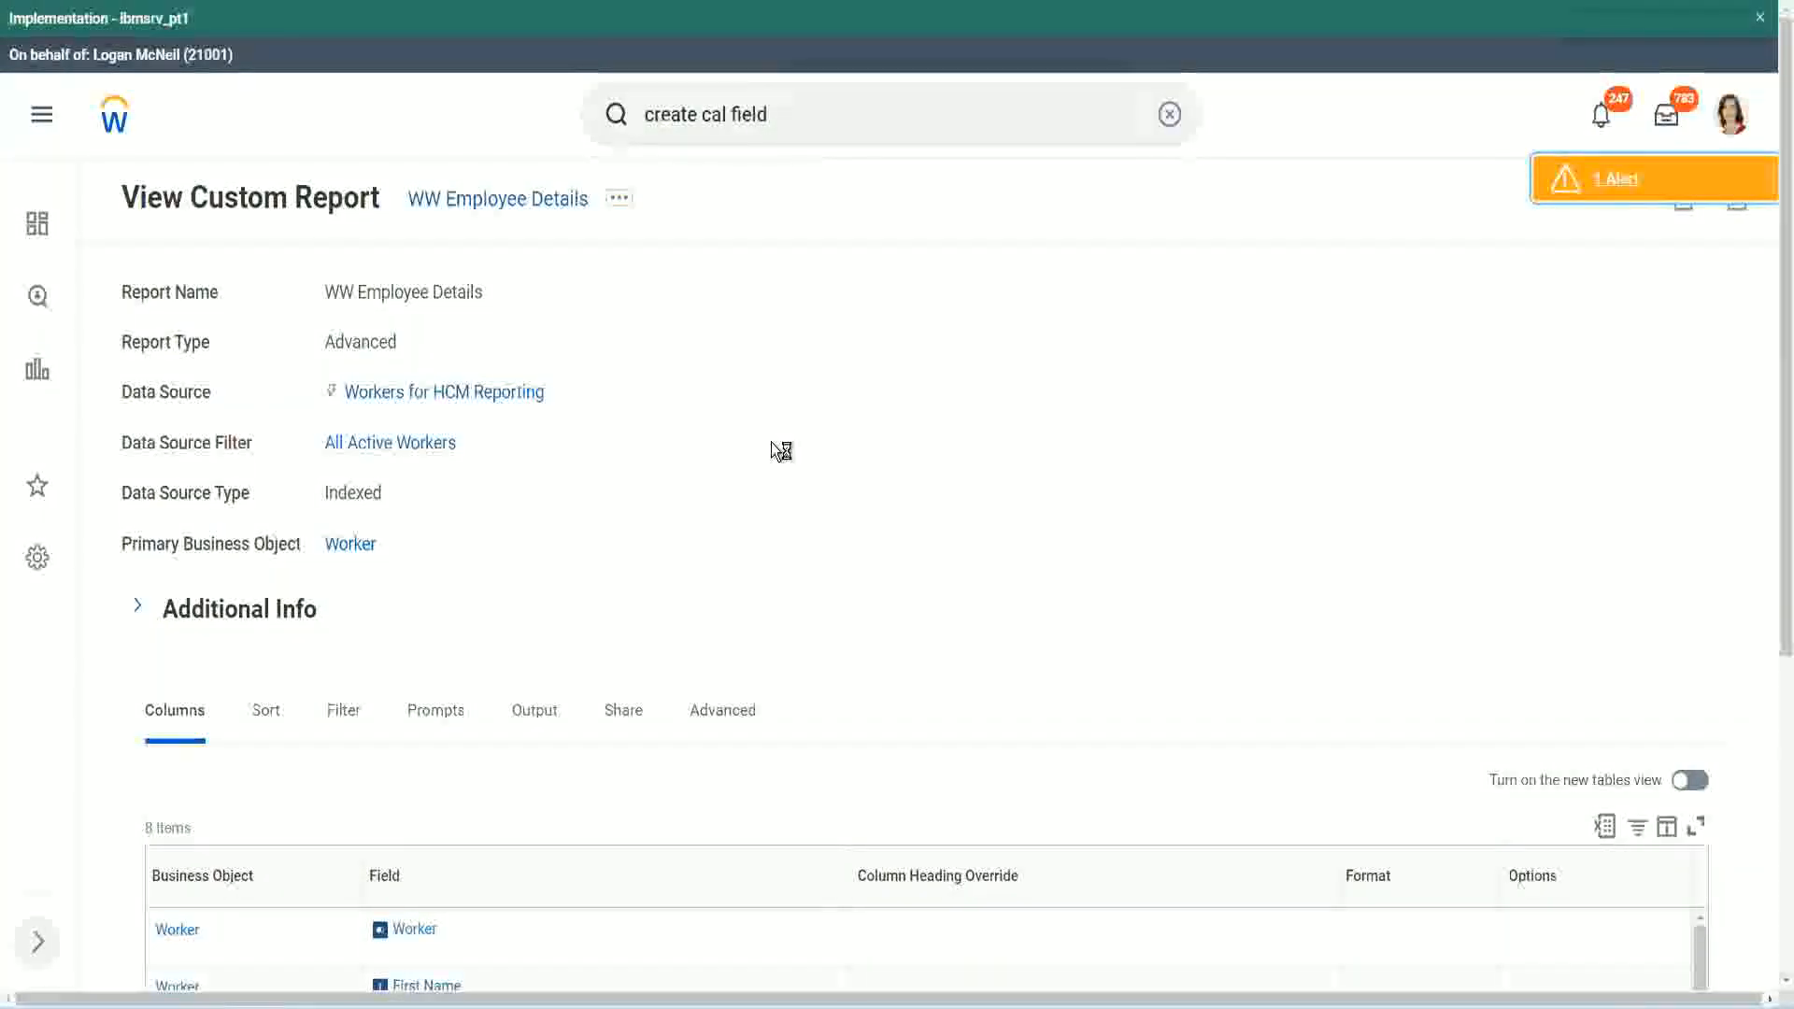
scroll(771, 452, down, 1)
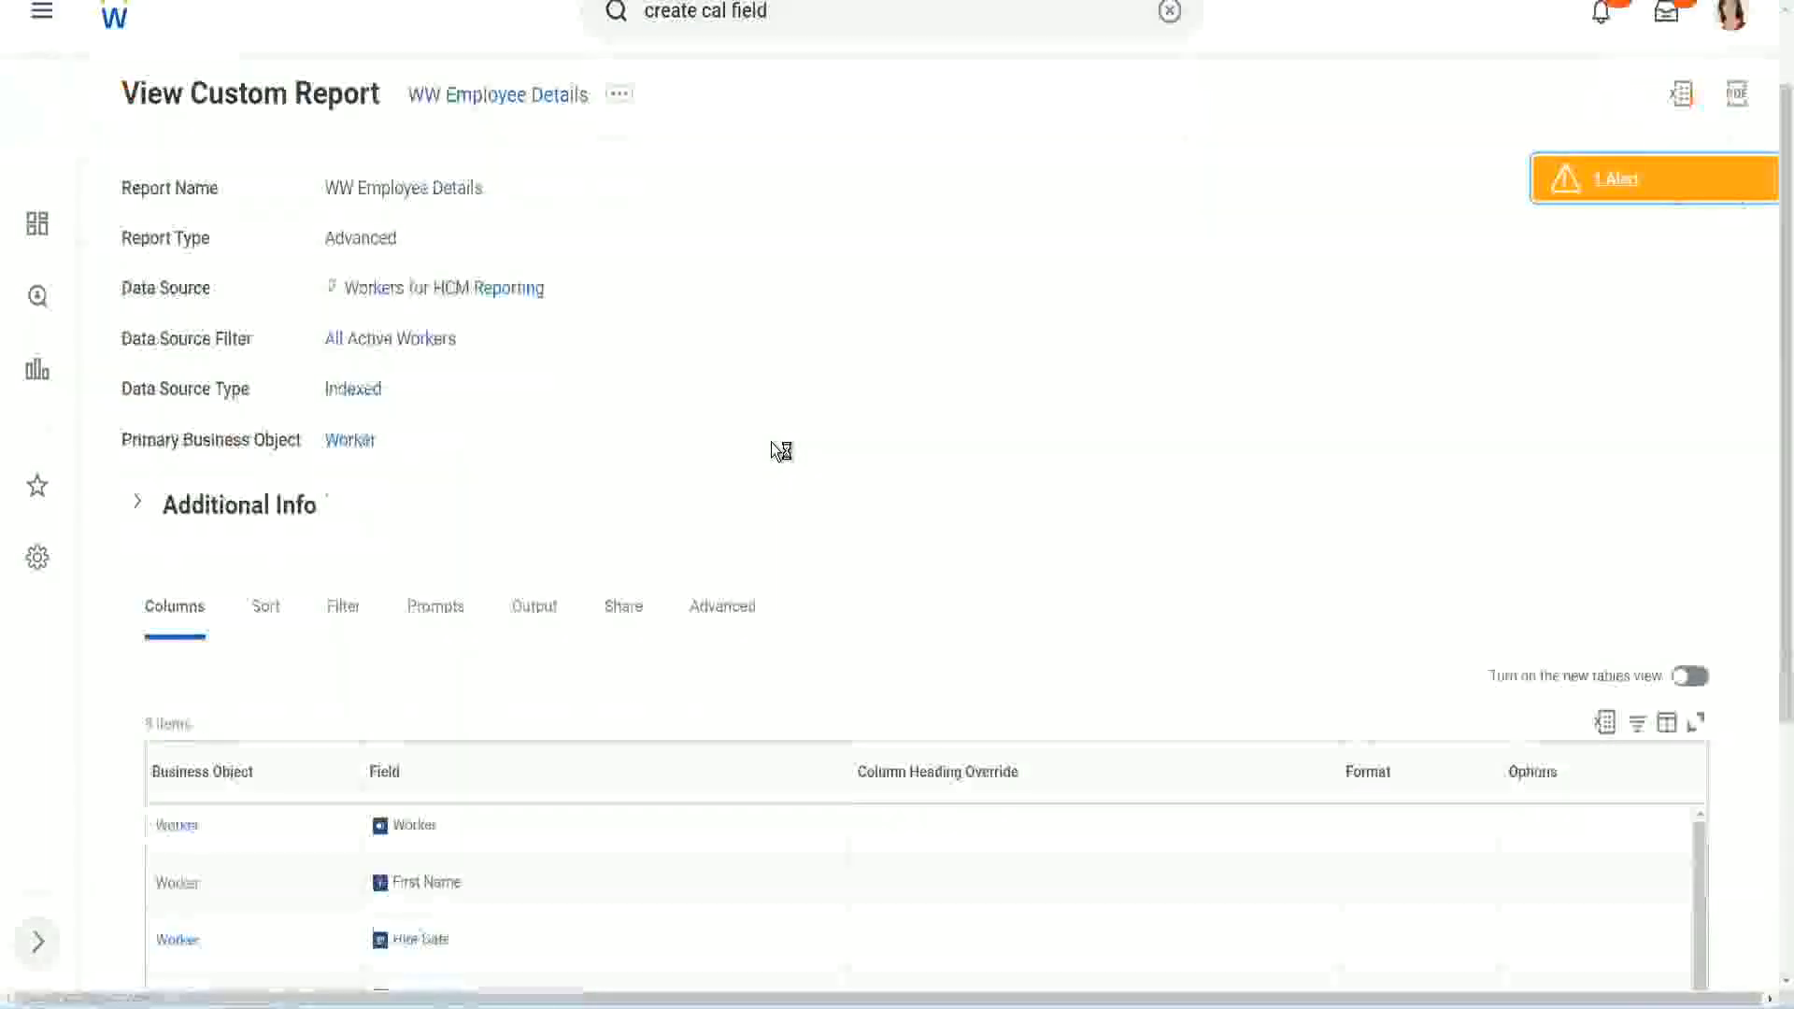
scroll(771, 452, down, 3)
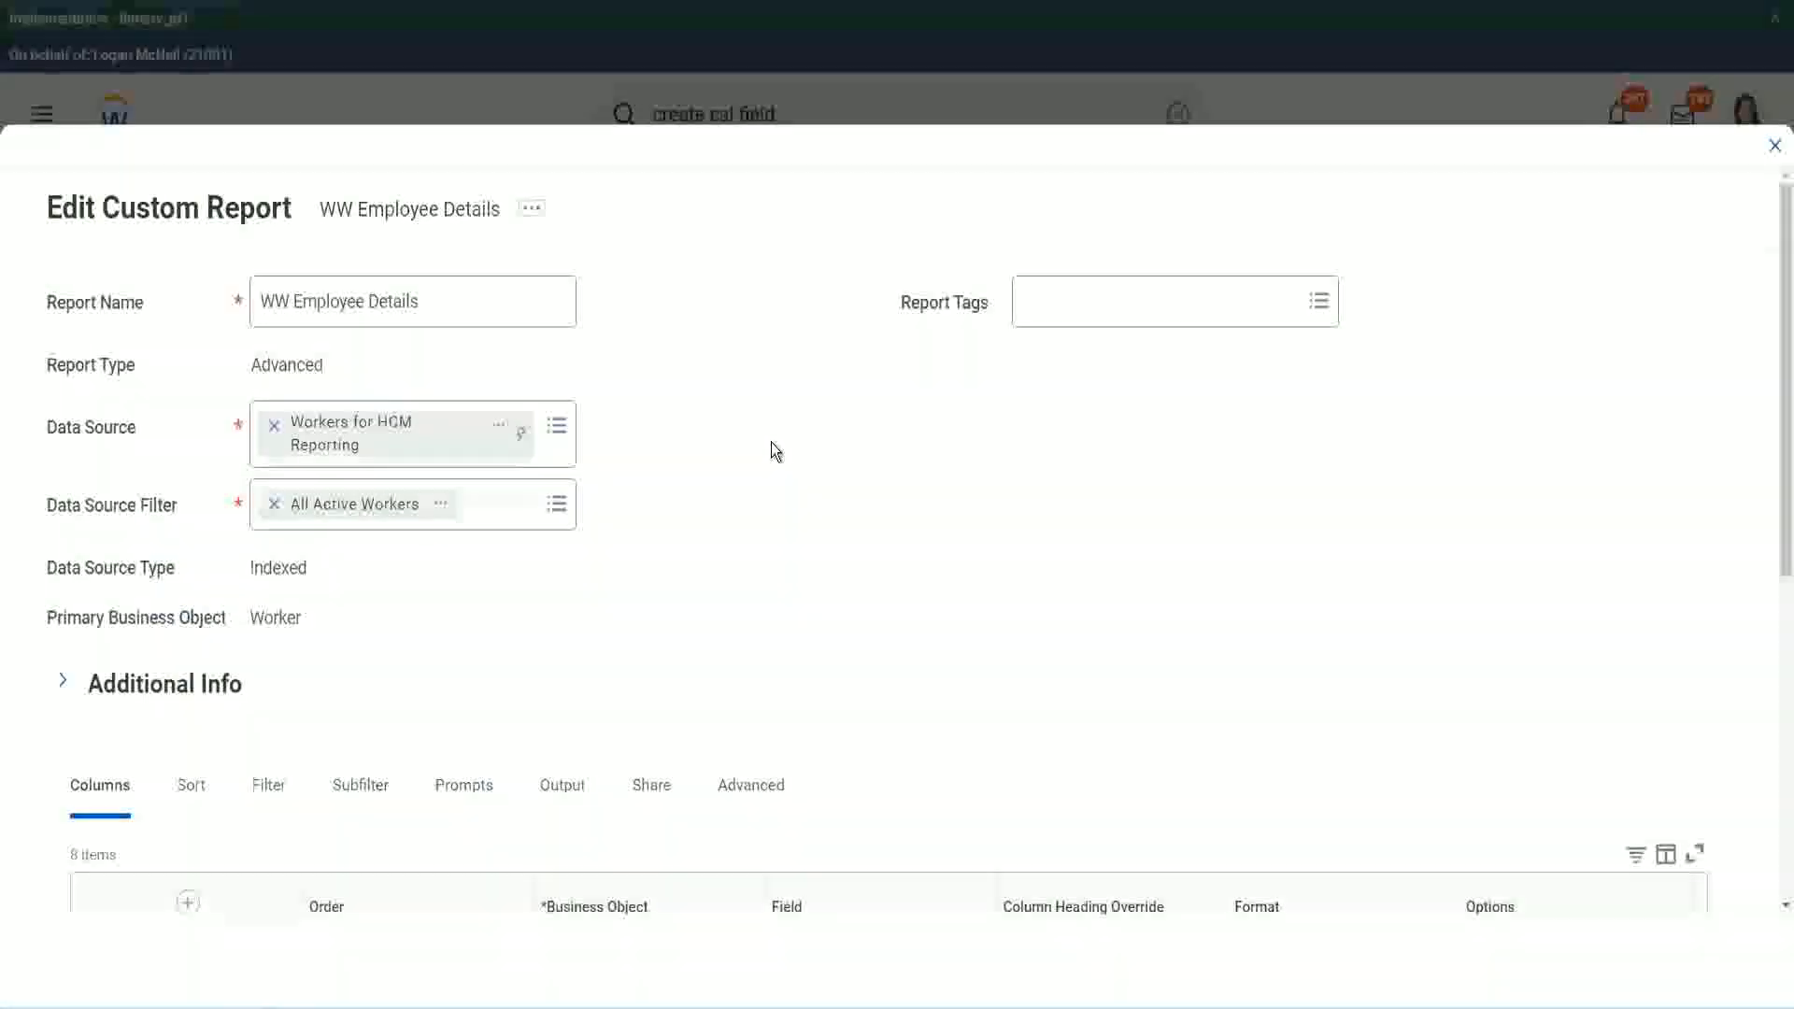
Step: Add an empty column row below the Experience Bands column of the report
scroll(771, 441, down, 8)
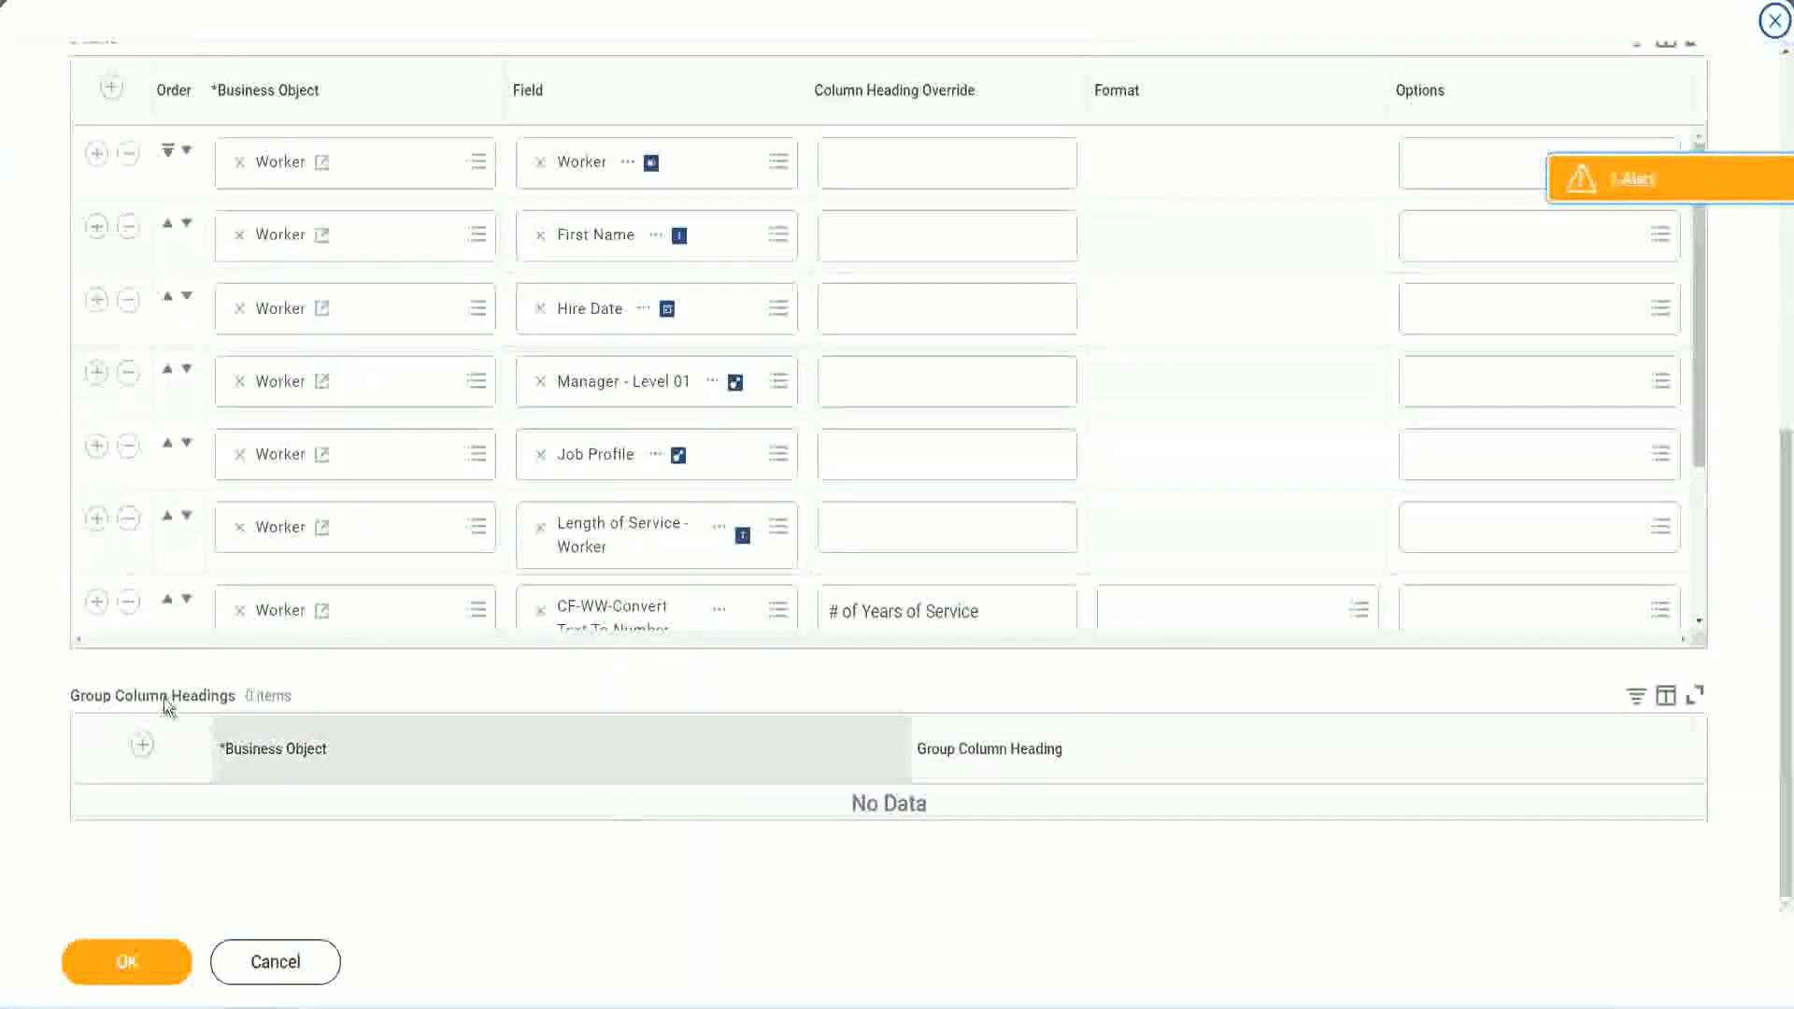
scroll(377, 457, down, 3)
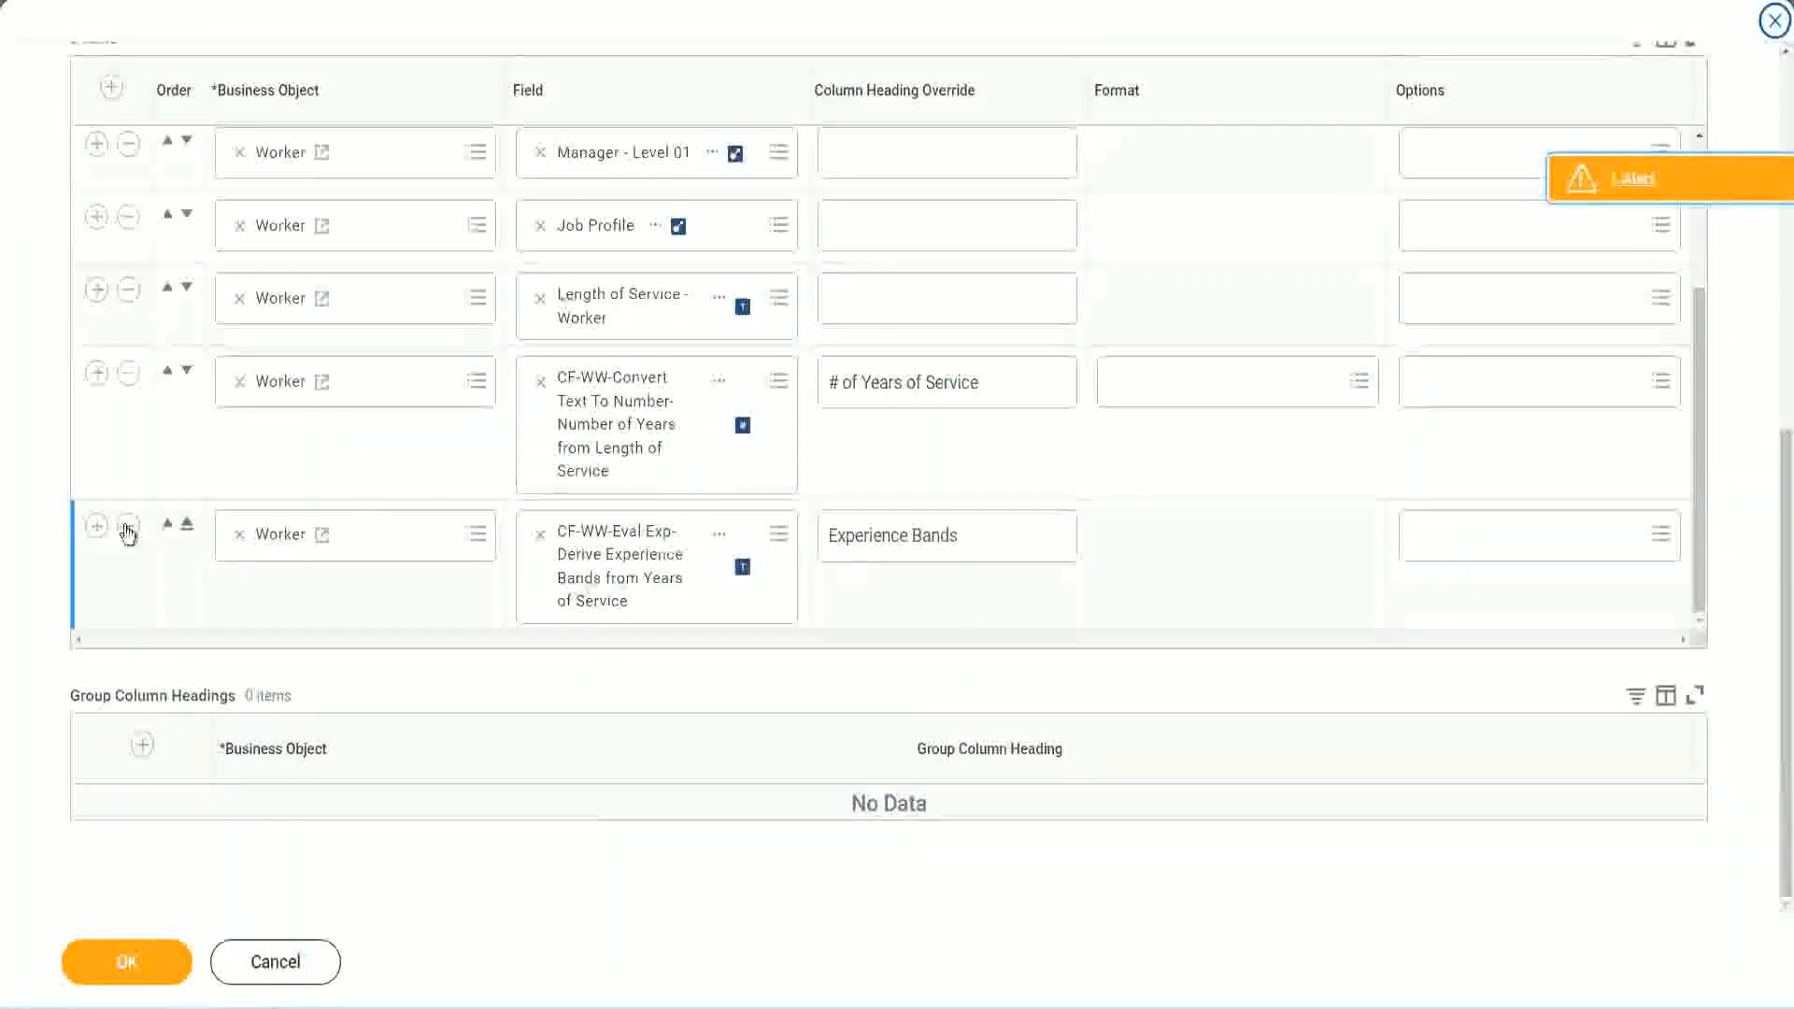
click(96, 525)
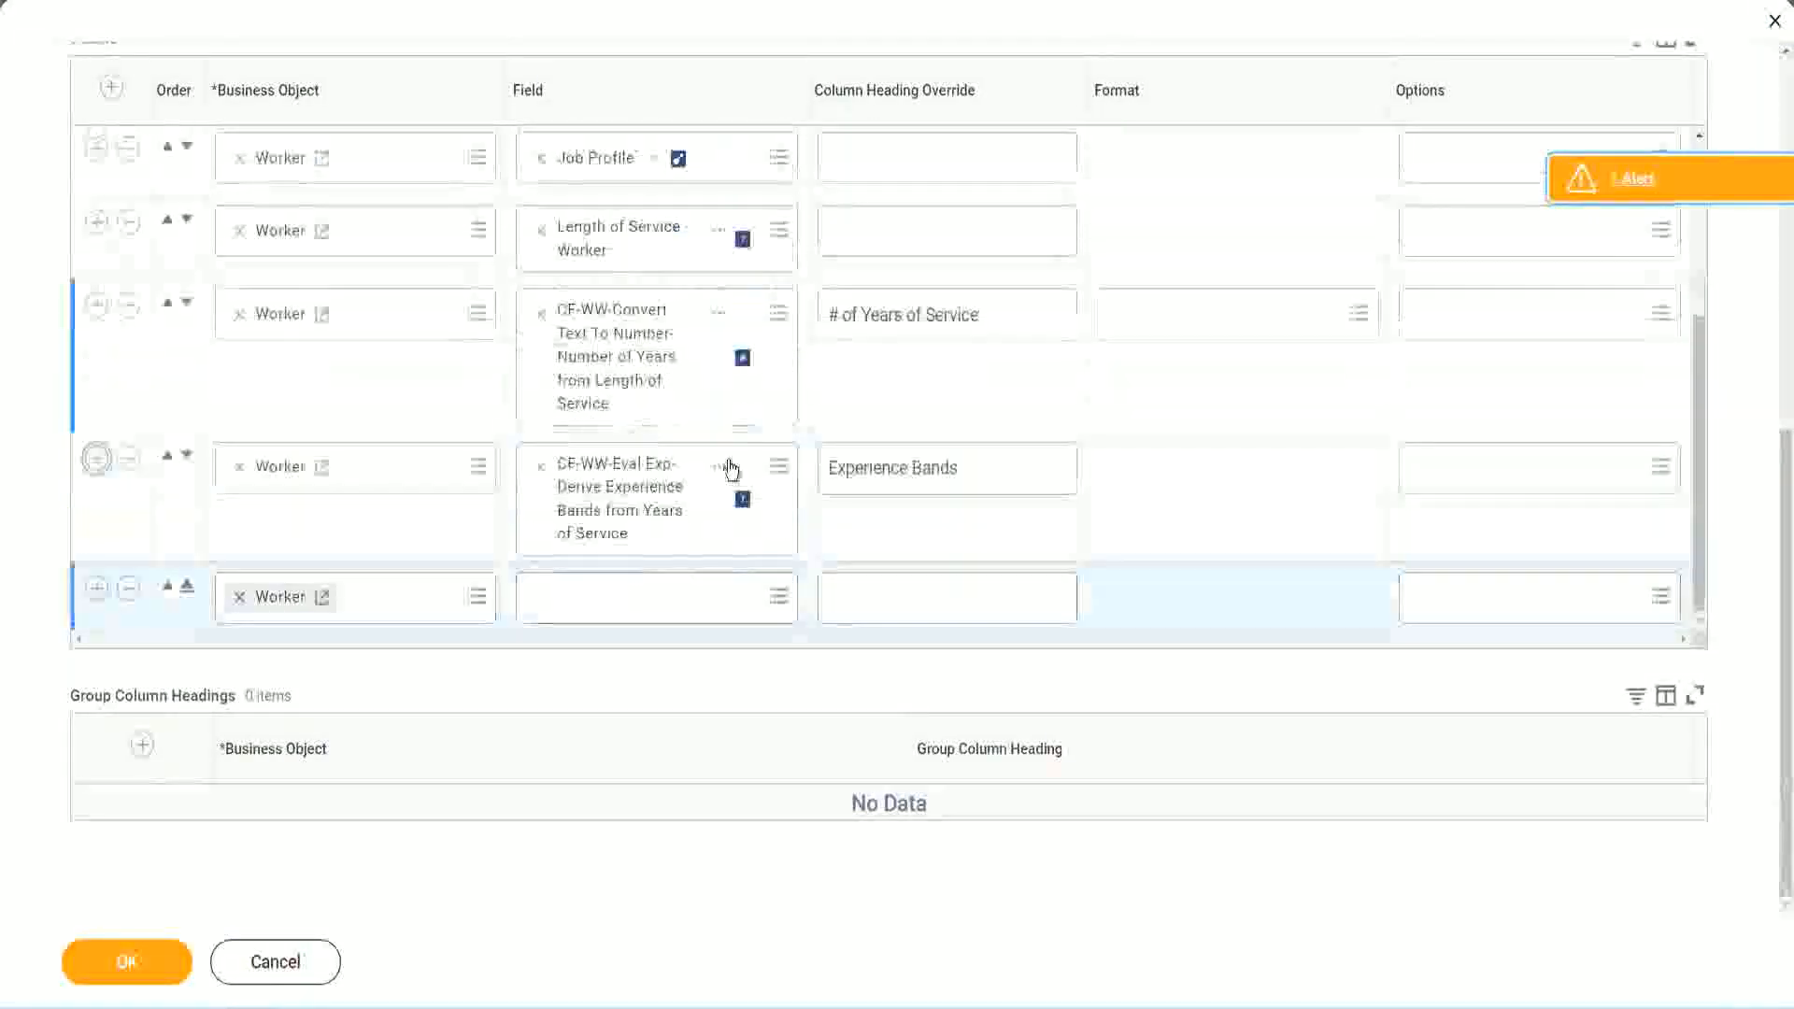
Step: Copy the field name from the Experience Bands row and enter it as the field search text in the new empty row
right_click(624, 505)
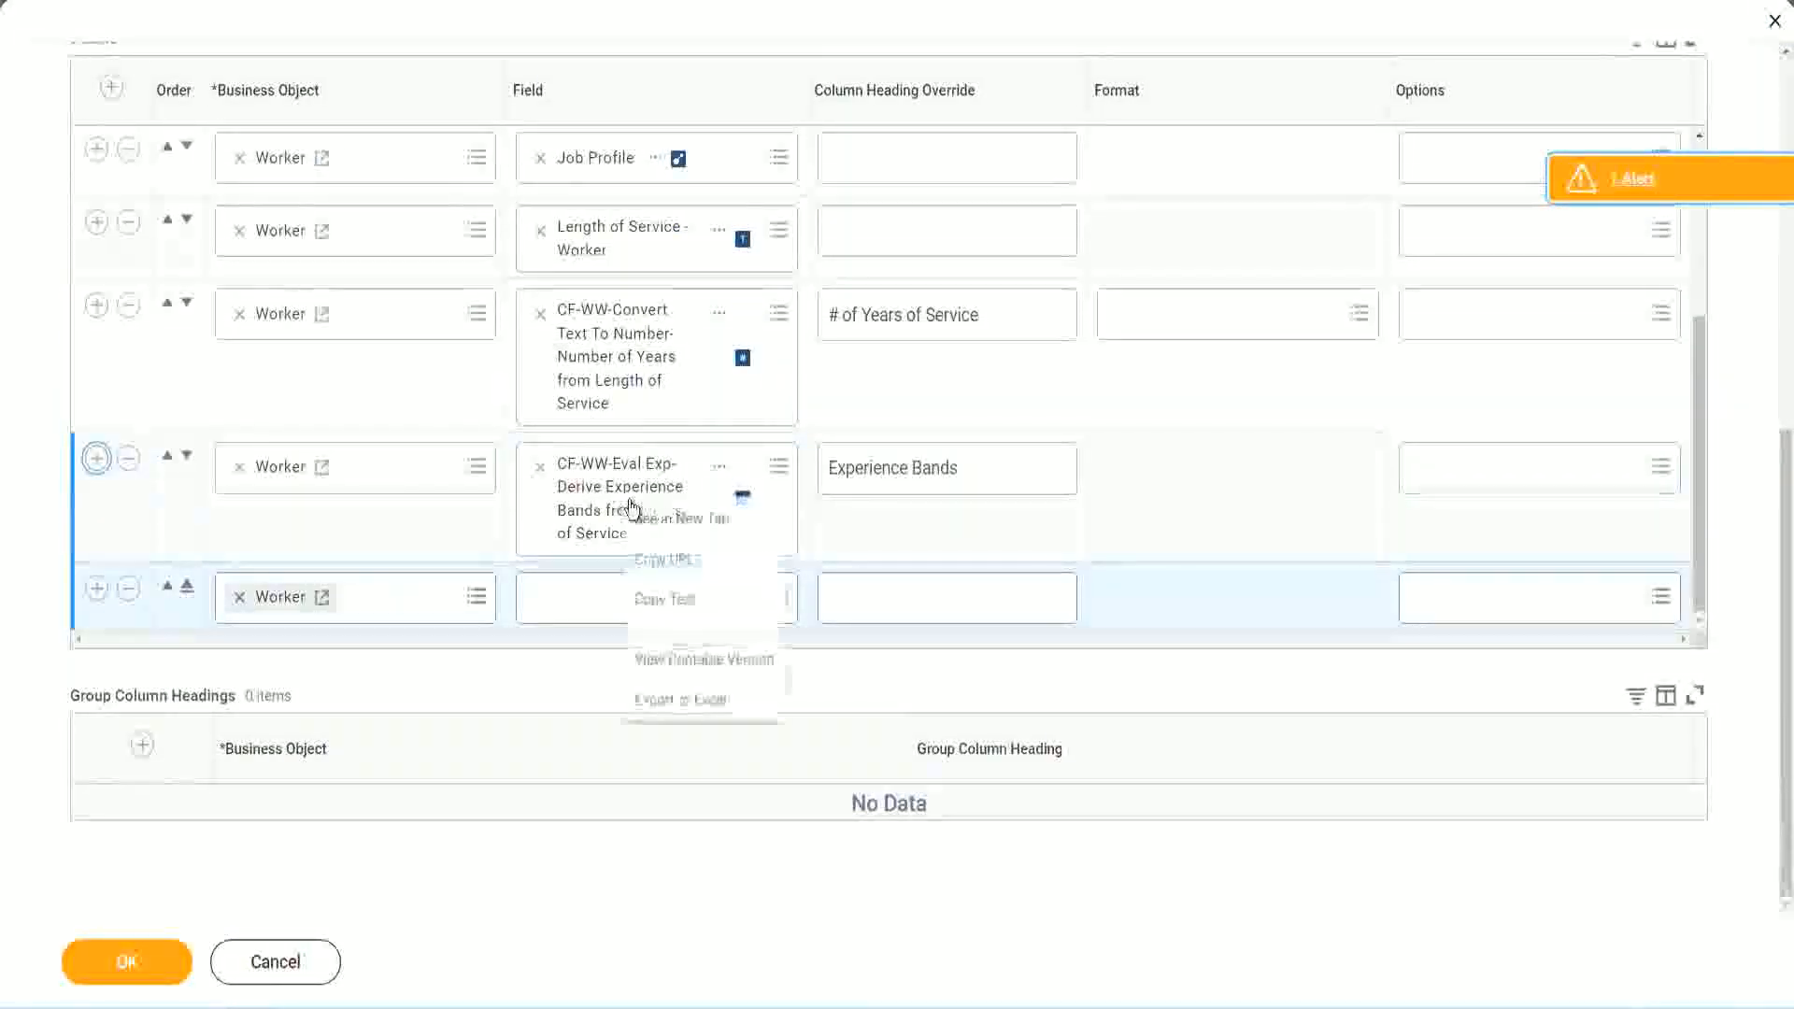
click(676, 603)
click(566, 607)
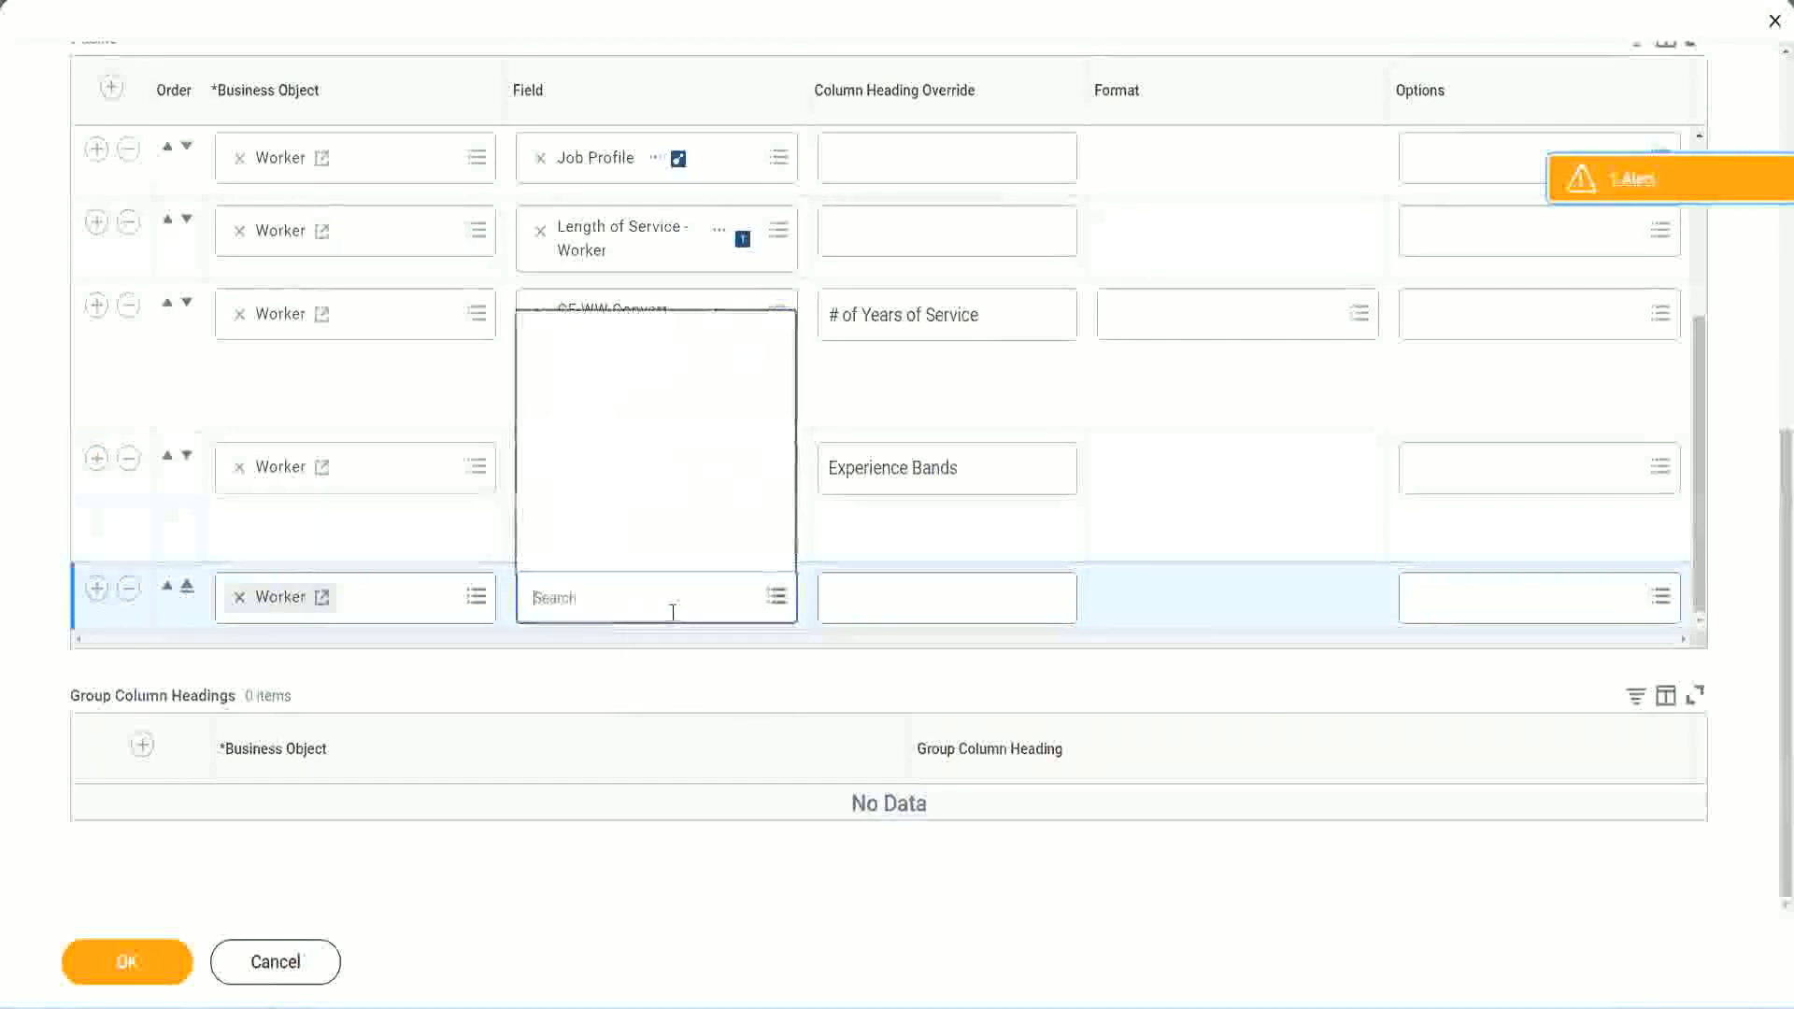
key(ctrl+v)
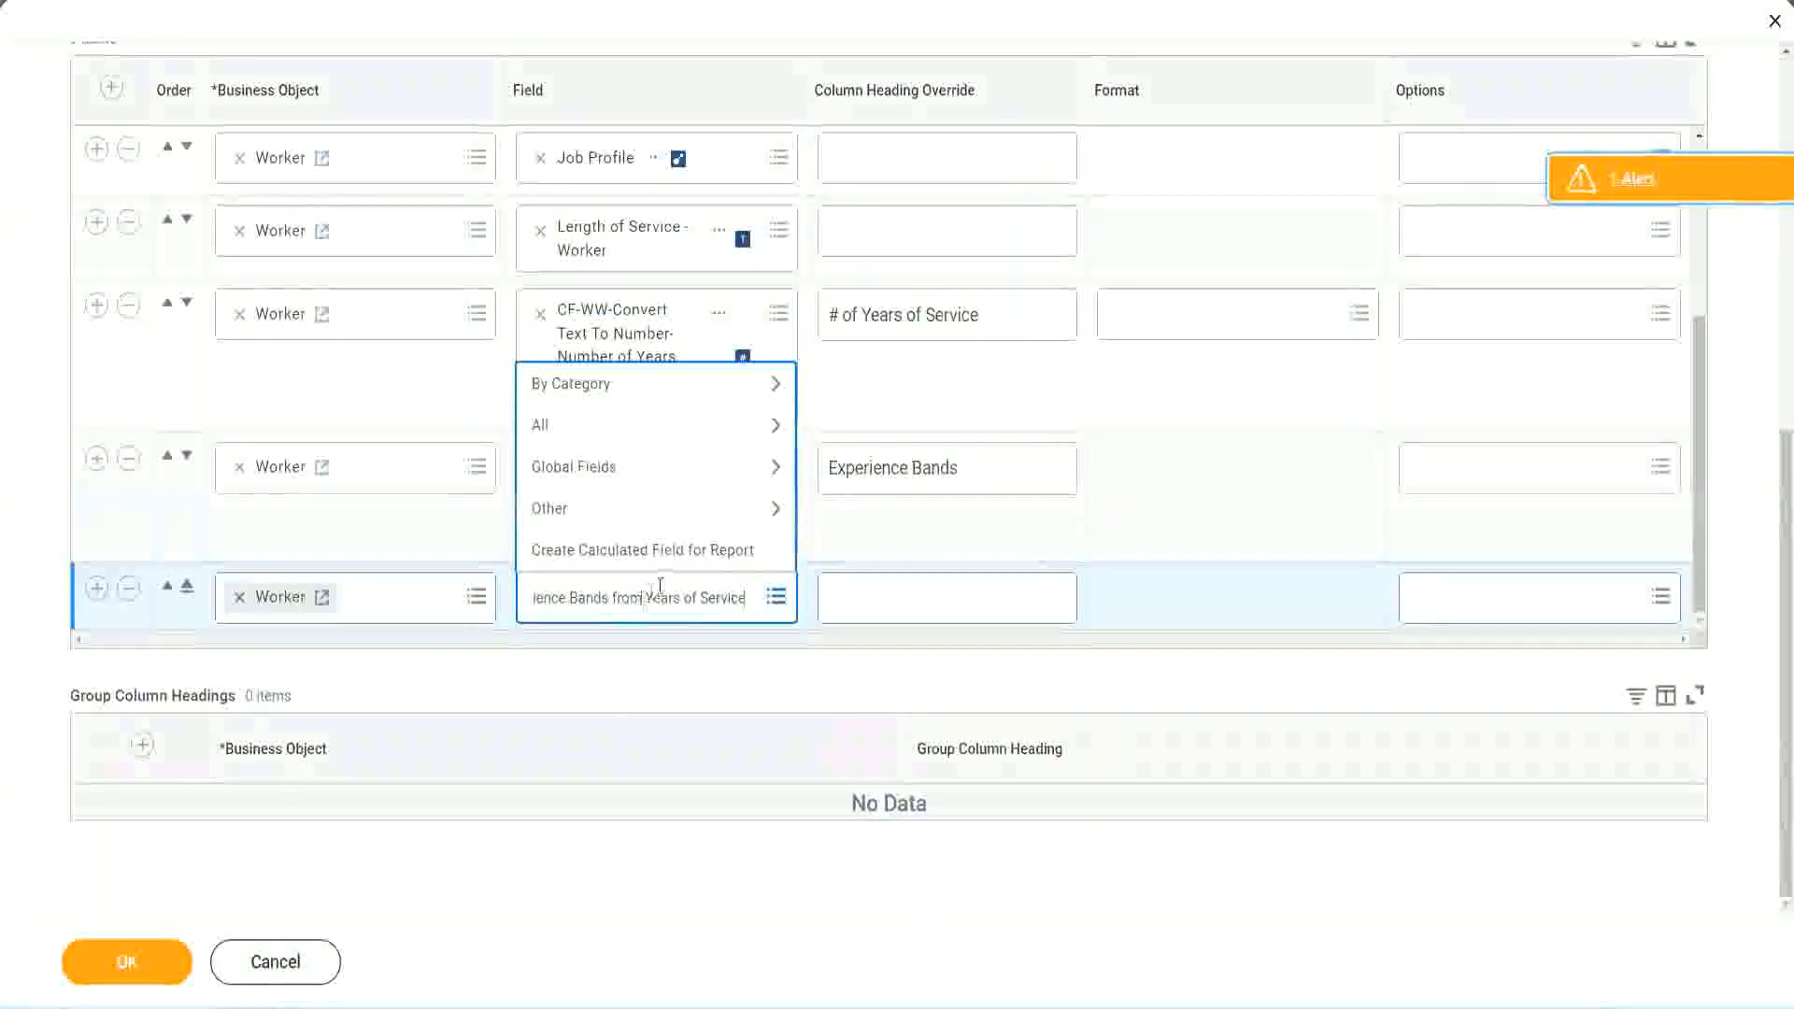
key(Return)
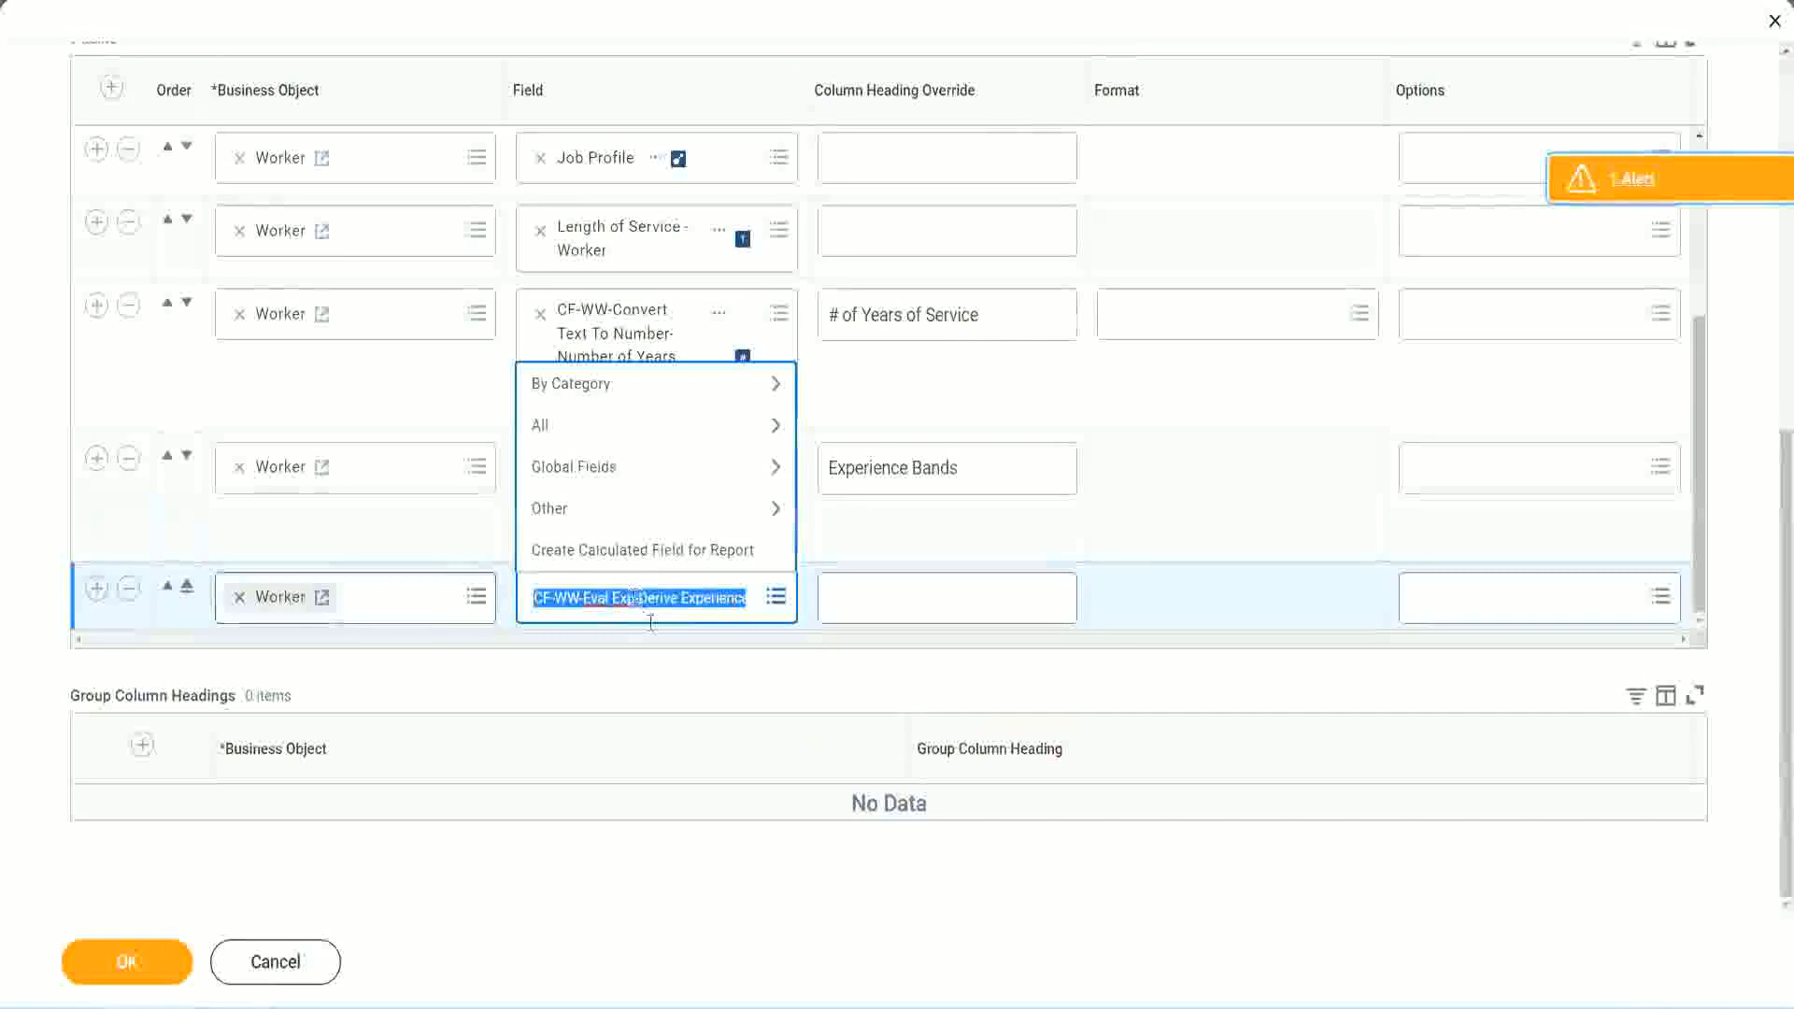
Step: Edit the search text to "CF-WW-Eval Exp Band" and select the field CF-WW-Eval Exp Band-Determine Experience Bands from Years of Service
text(Band)
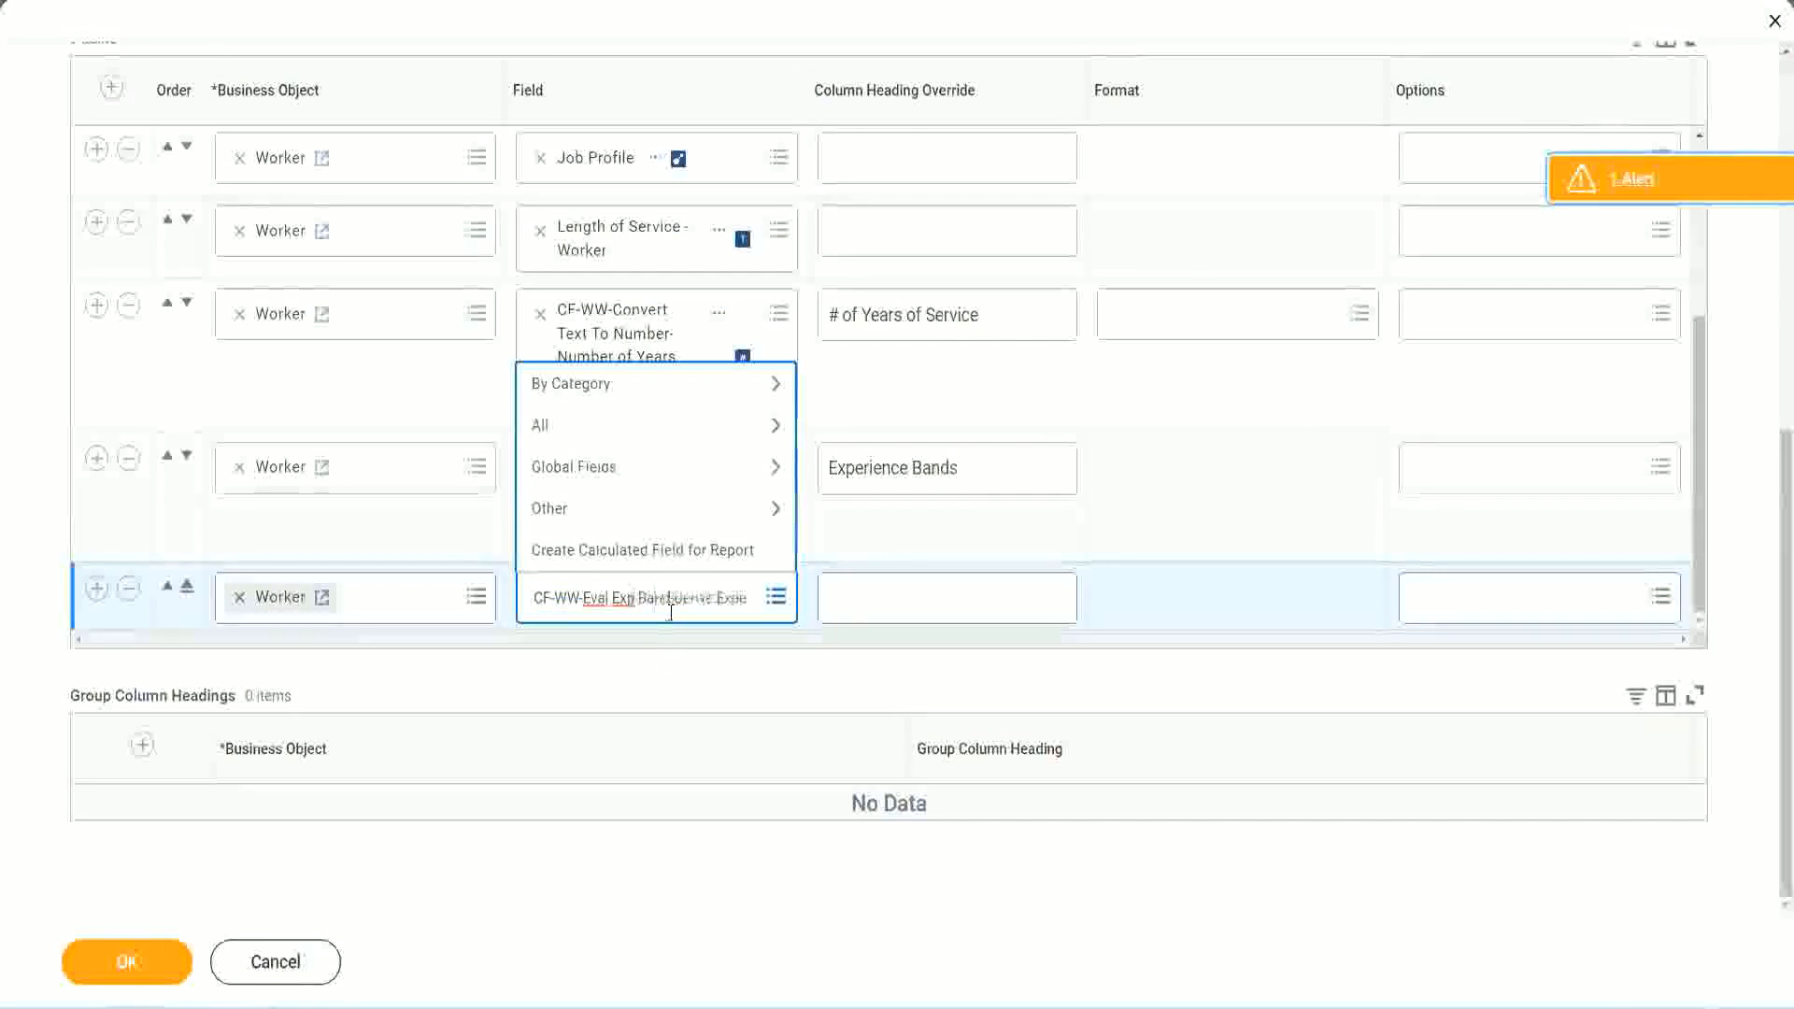
key(Delete)
key(Delete)
key(Delete)
key(Delete)
key(Delete)
key(Delete)
key(Delete)
key(Delete)
key(Delete)
key(Delete)
key(Delete)
key(Delete)
key(Delete)
key(Delete)
key(Delete)
key(Delete)
key(Delete)
key(Delete)
key(Delete)
key(Delete)
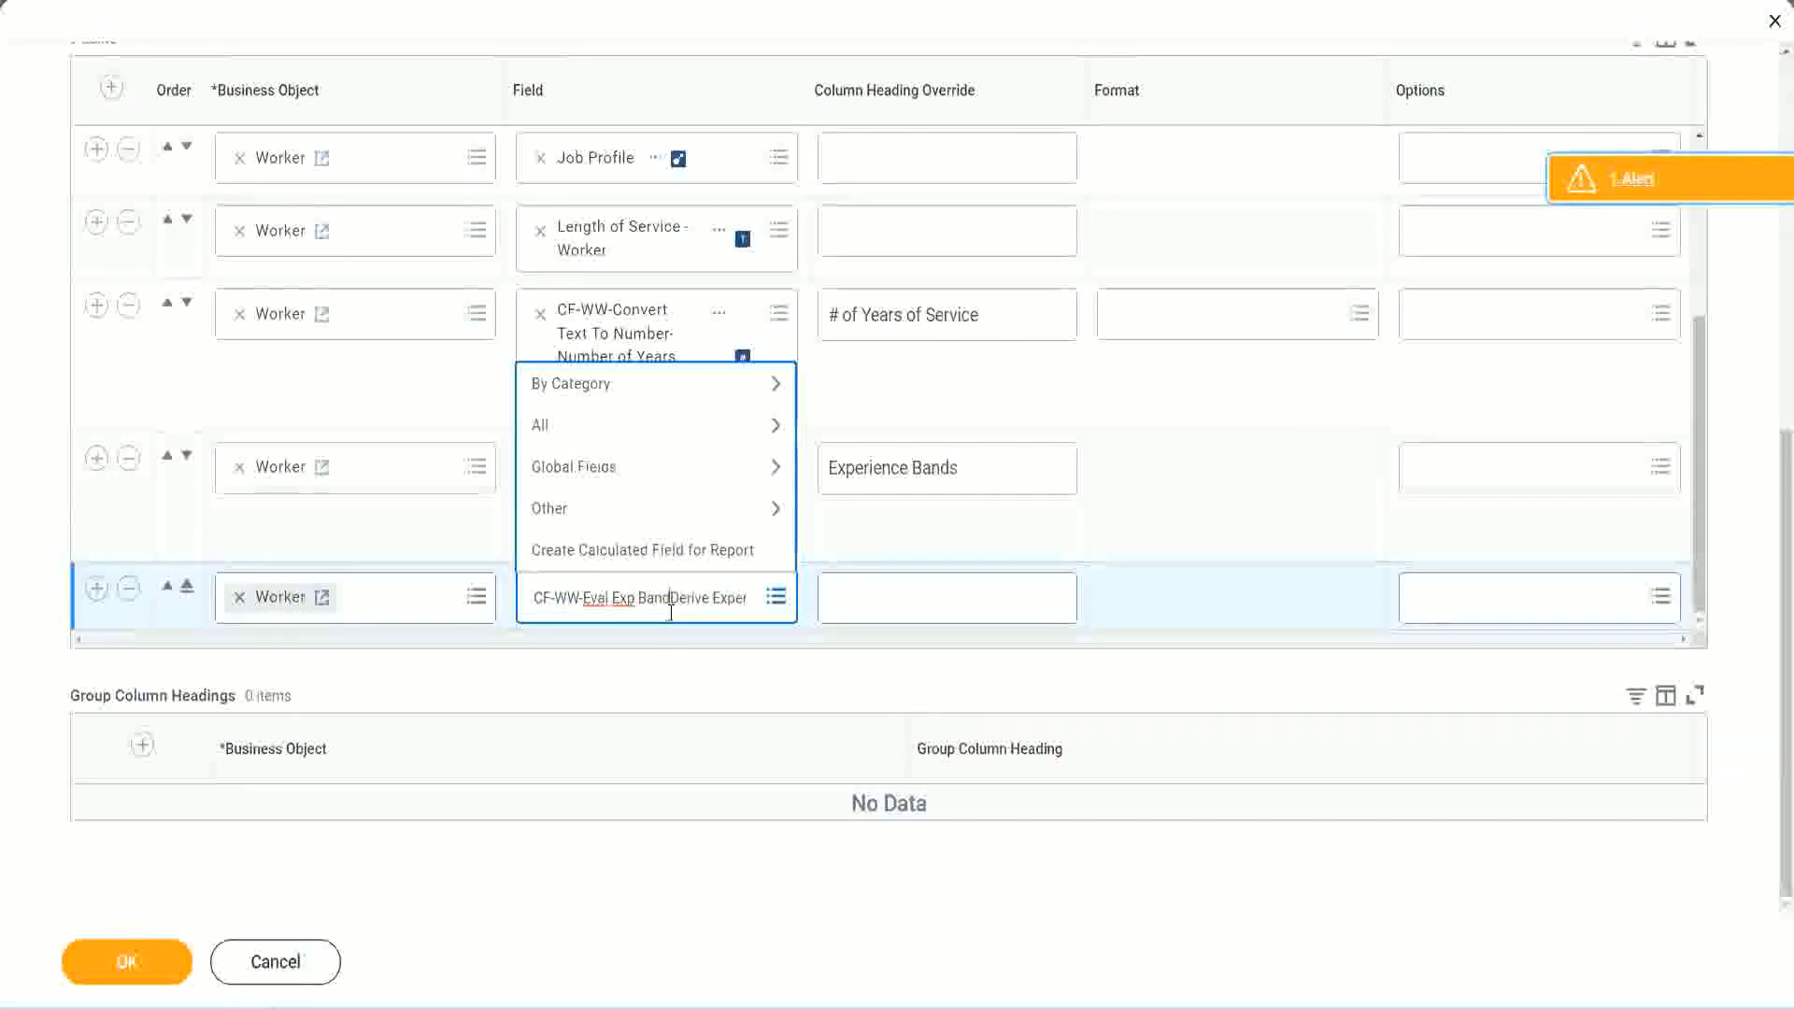
key(Delete)
key(Delete)
key(Delete)
key(Delete)
key(Delete)
key(Delete)
key(Delete)
key(Delete)
key(Delete)
key(Delete)
key(Delete)
key(Delete)
key(Delete)
key(Delete)
key(Delete)
key(Delete)
key(Delete)
key(Return)
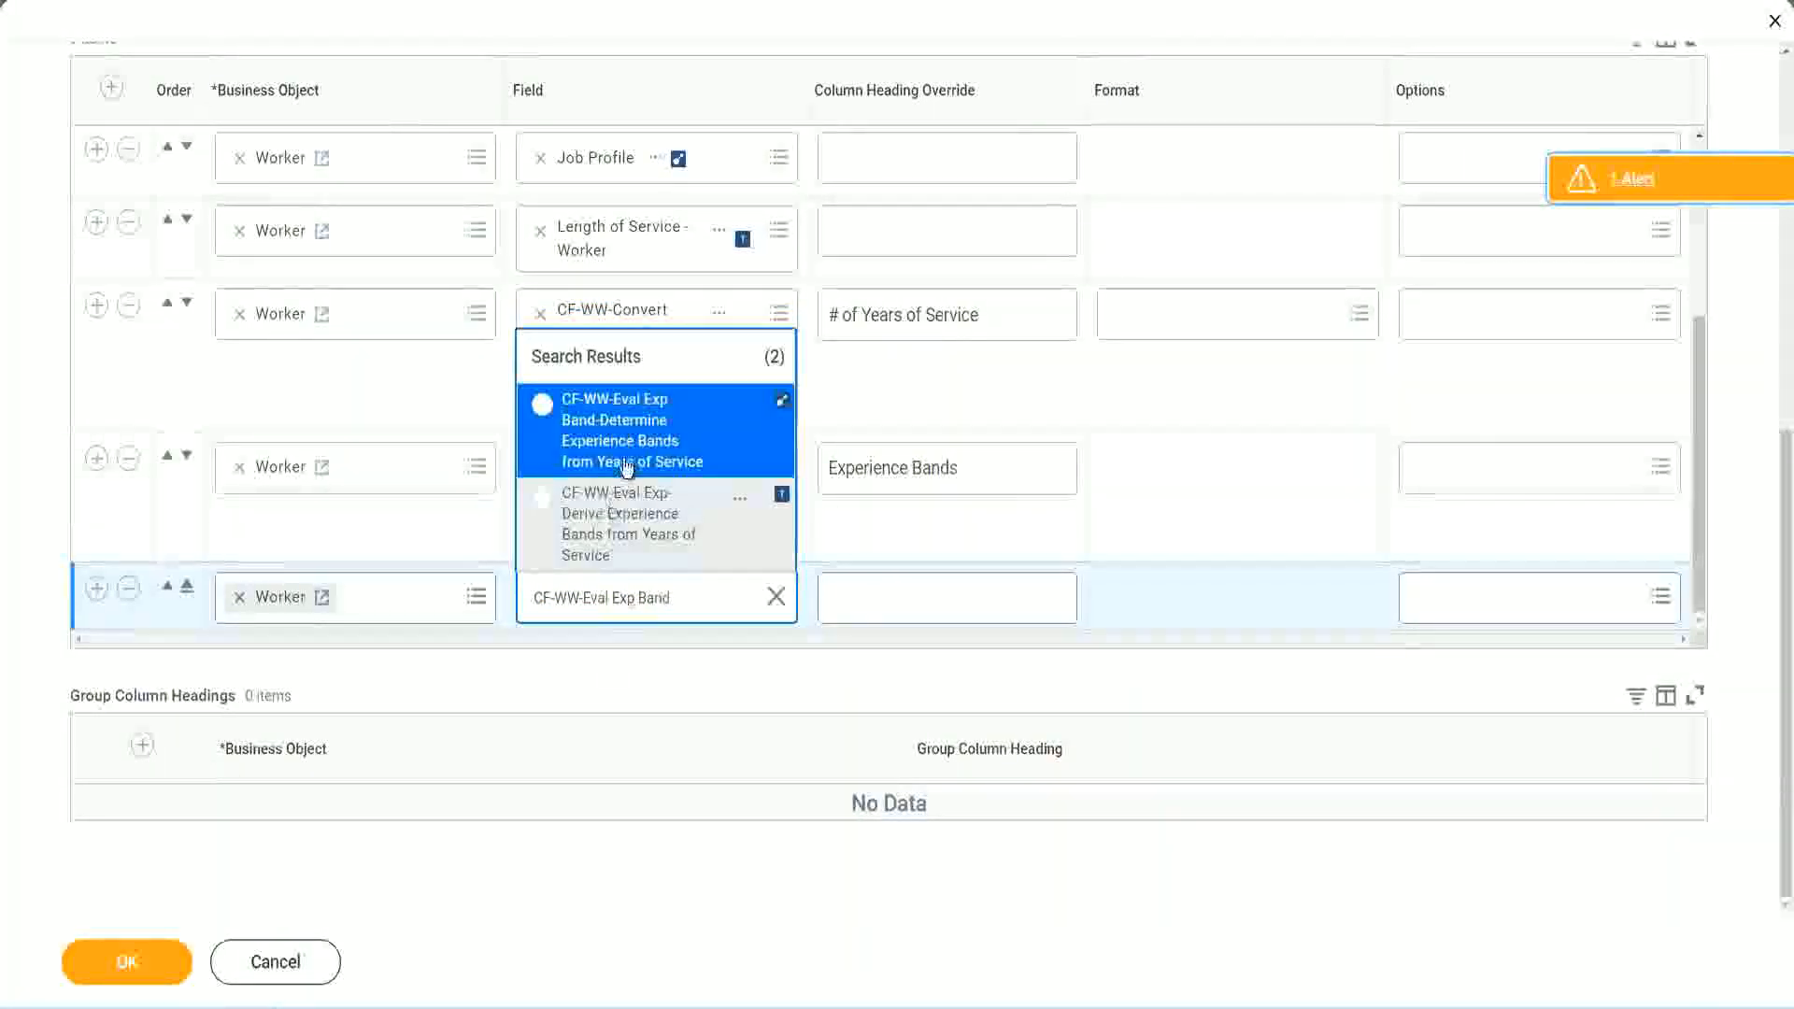
click(654, 443)
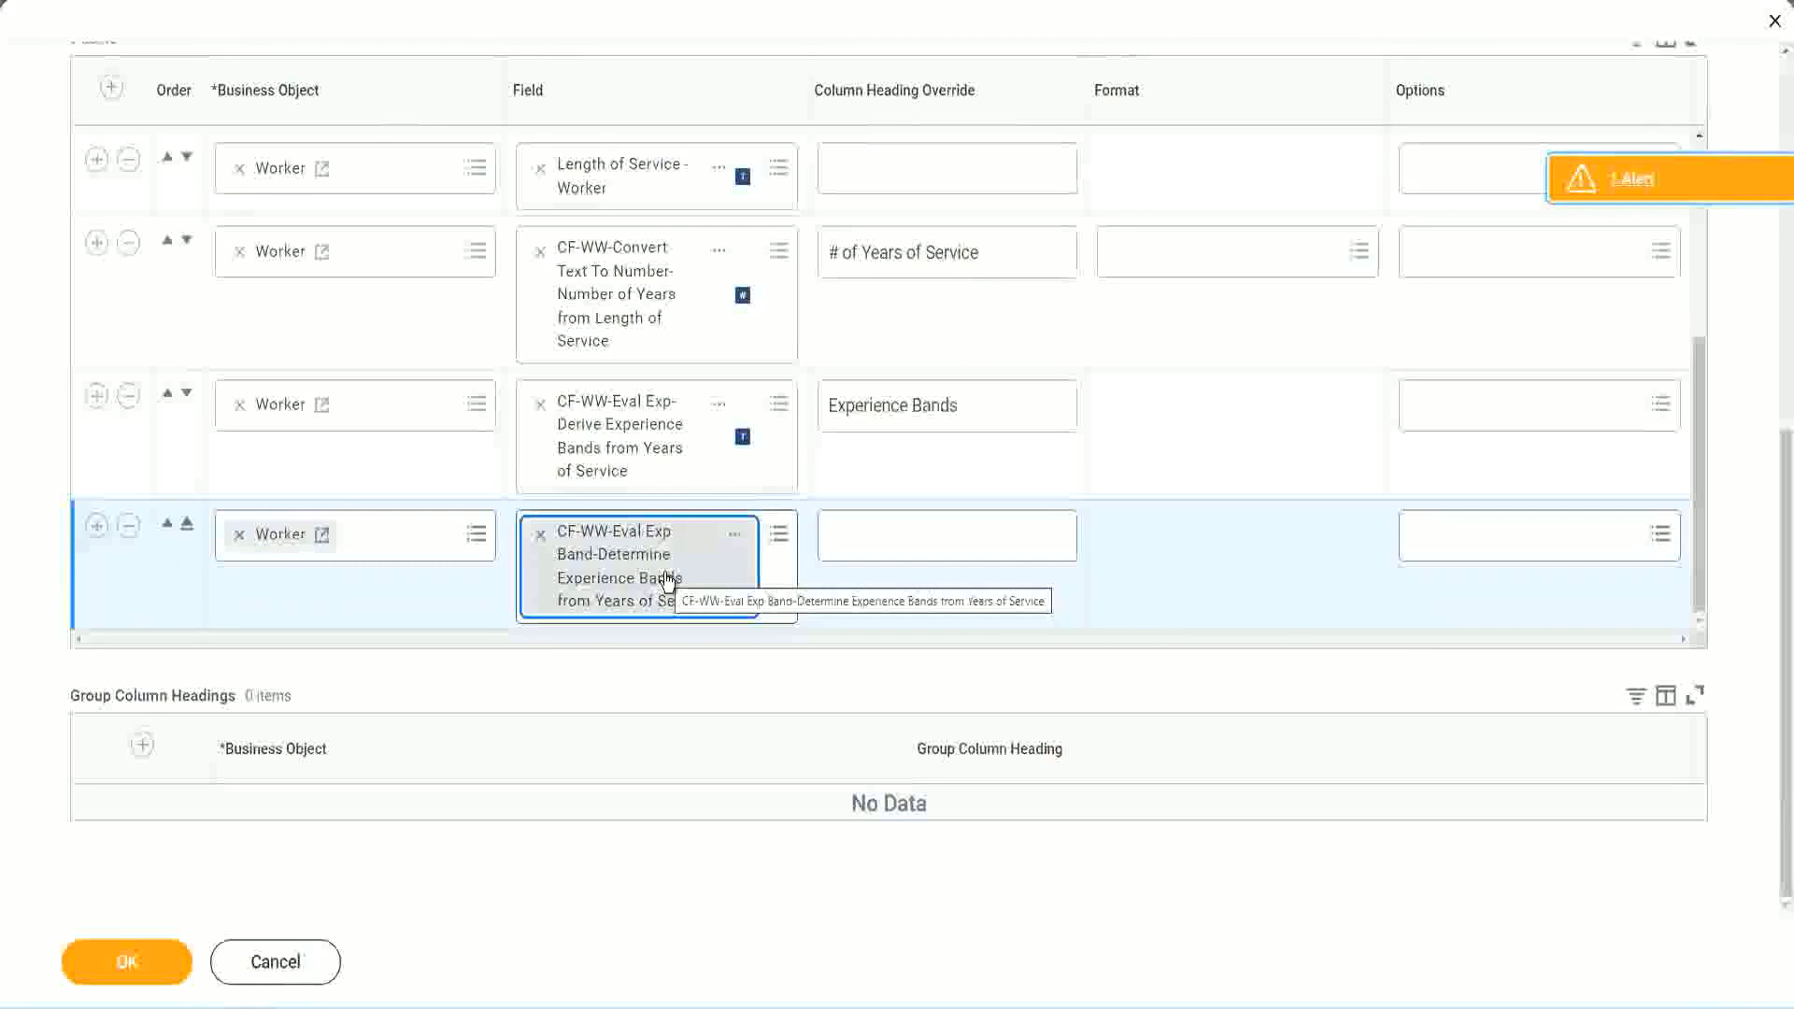
Step: Set the new column's heading override to "Experience Bands (Eval Exp Bands)", reusing the existing Experience Bands heading, and submit the report changes
click(986, 406)
key(ctrl+c)
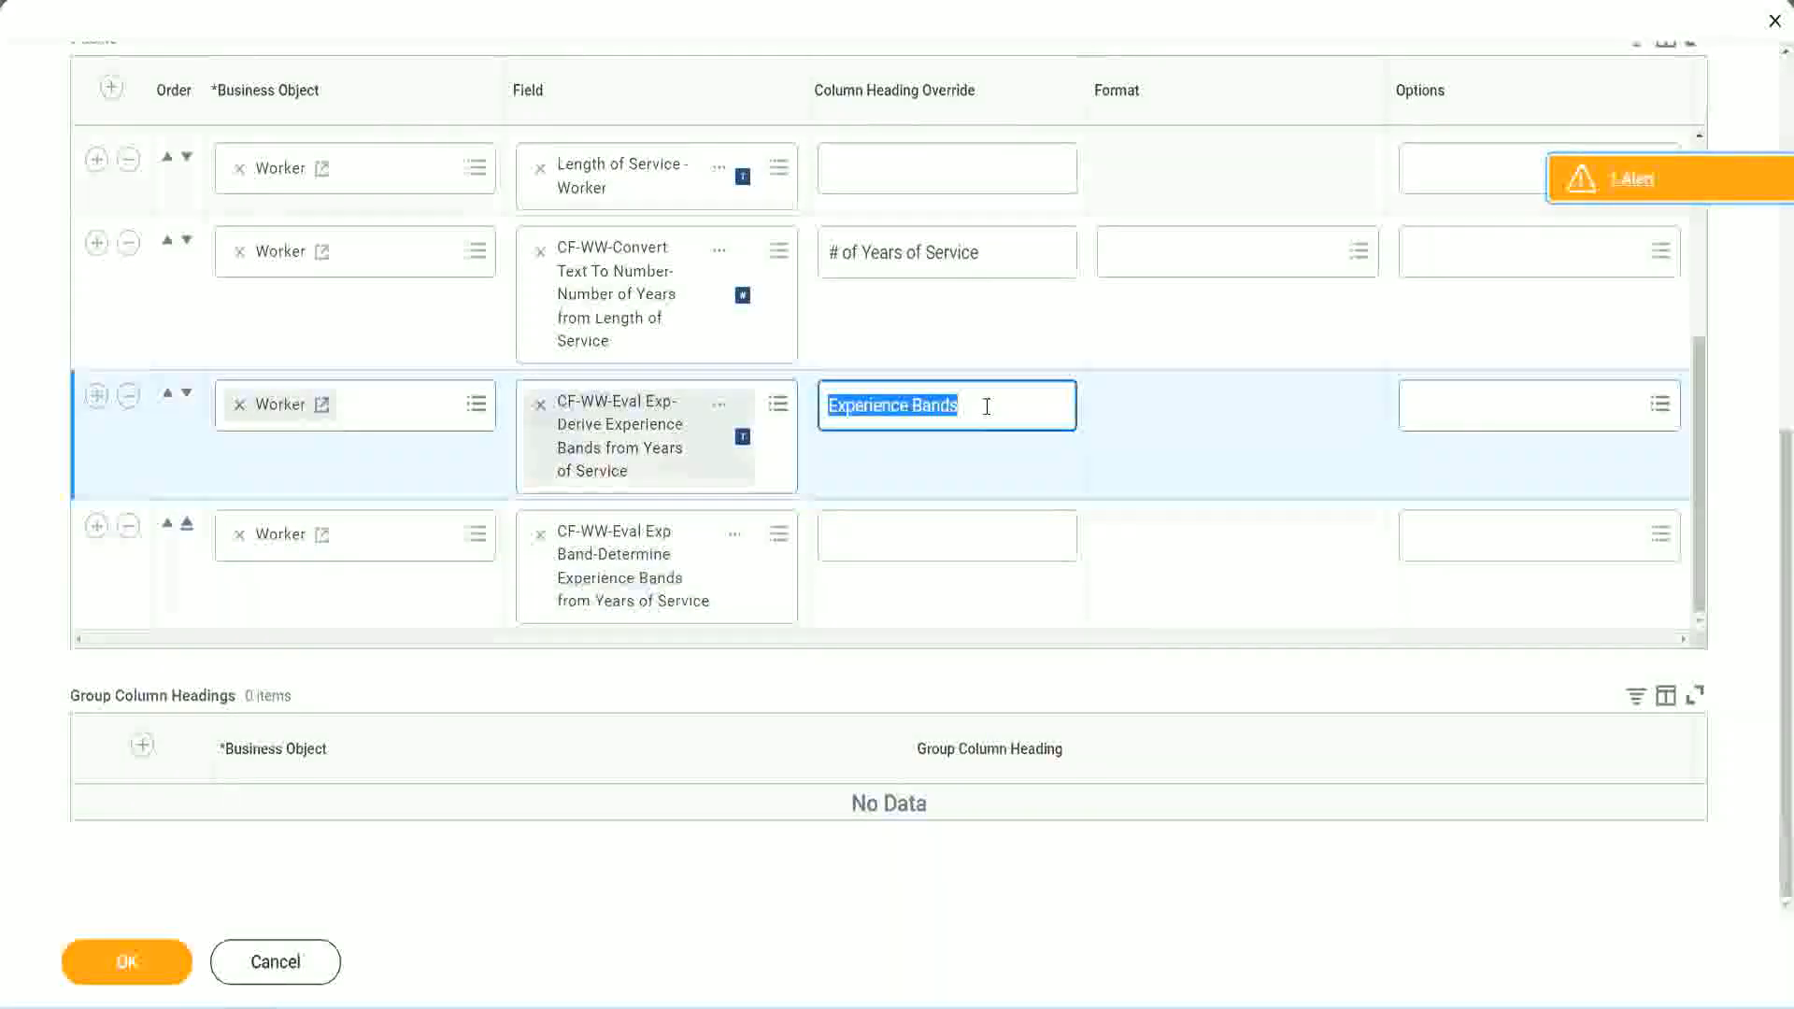
click(871, 533)
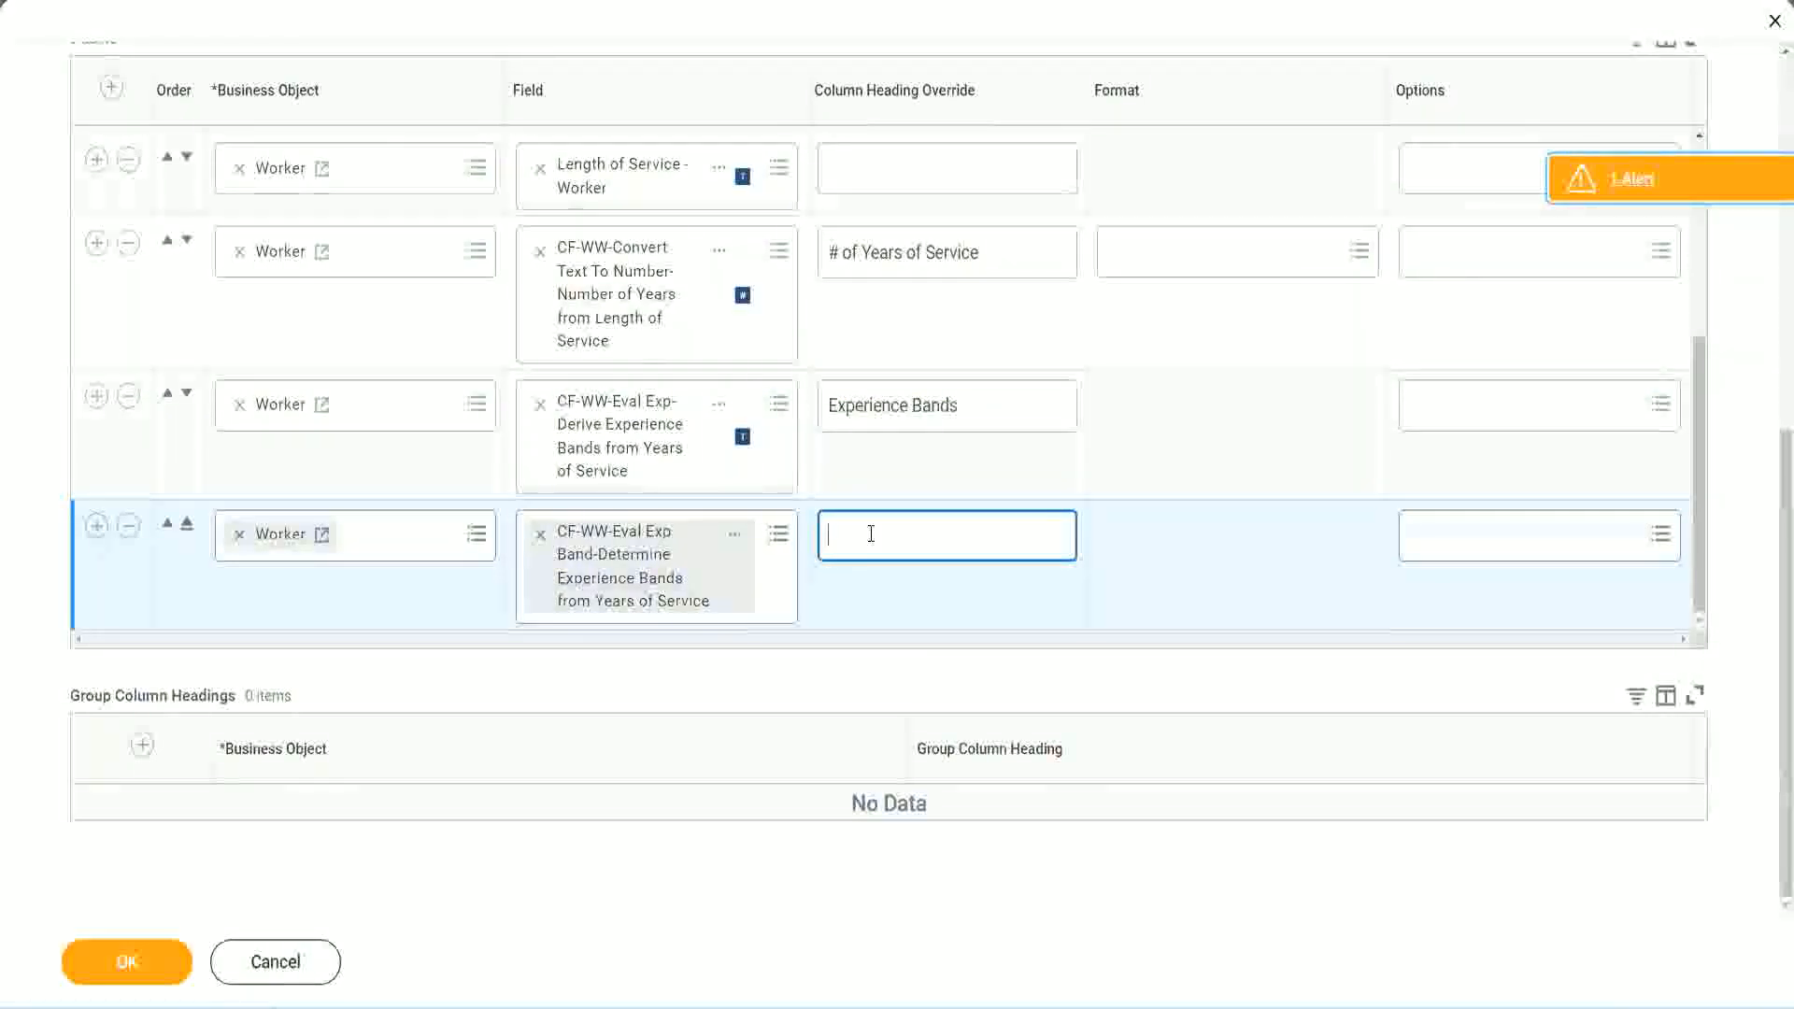
key(ctrl+v)
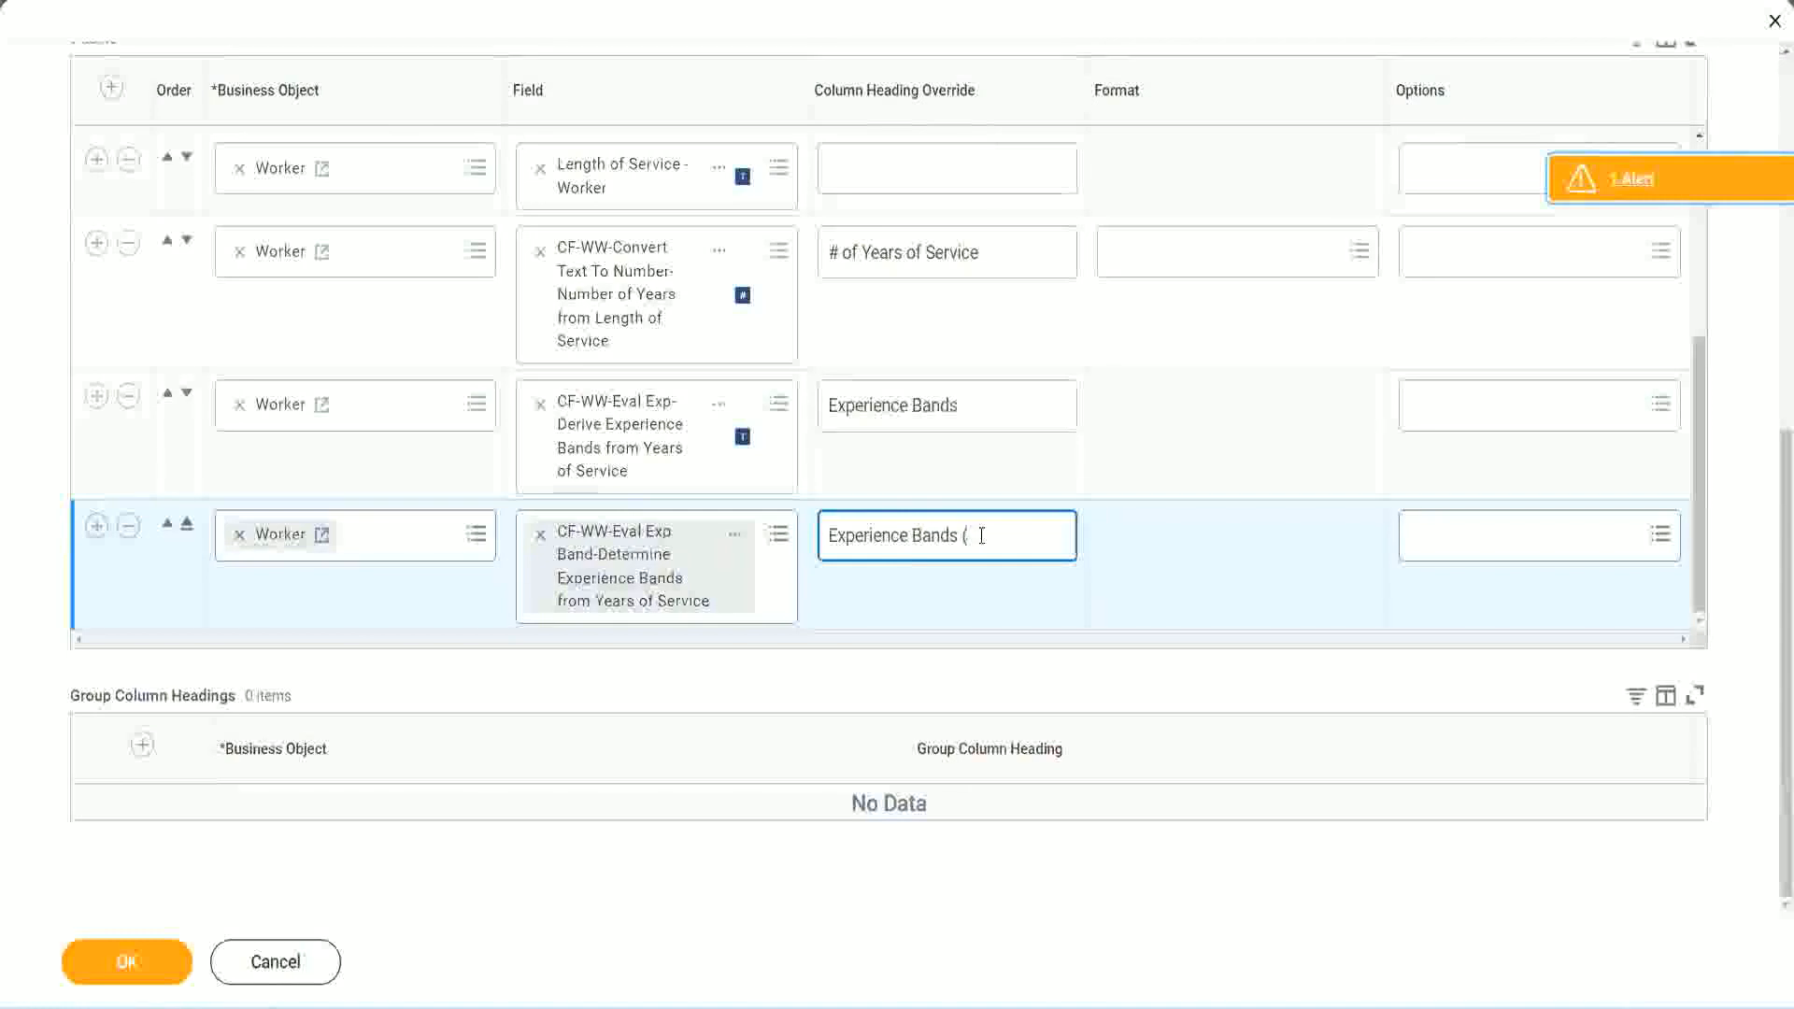
text(val E)
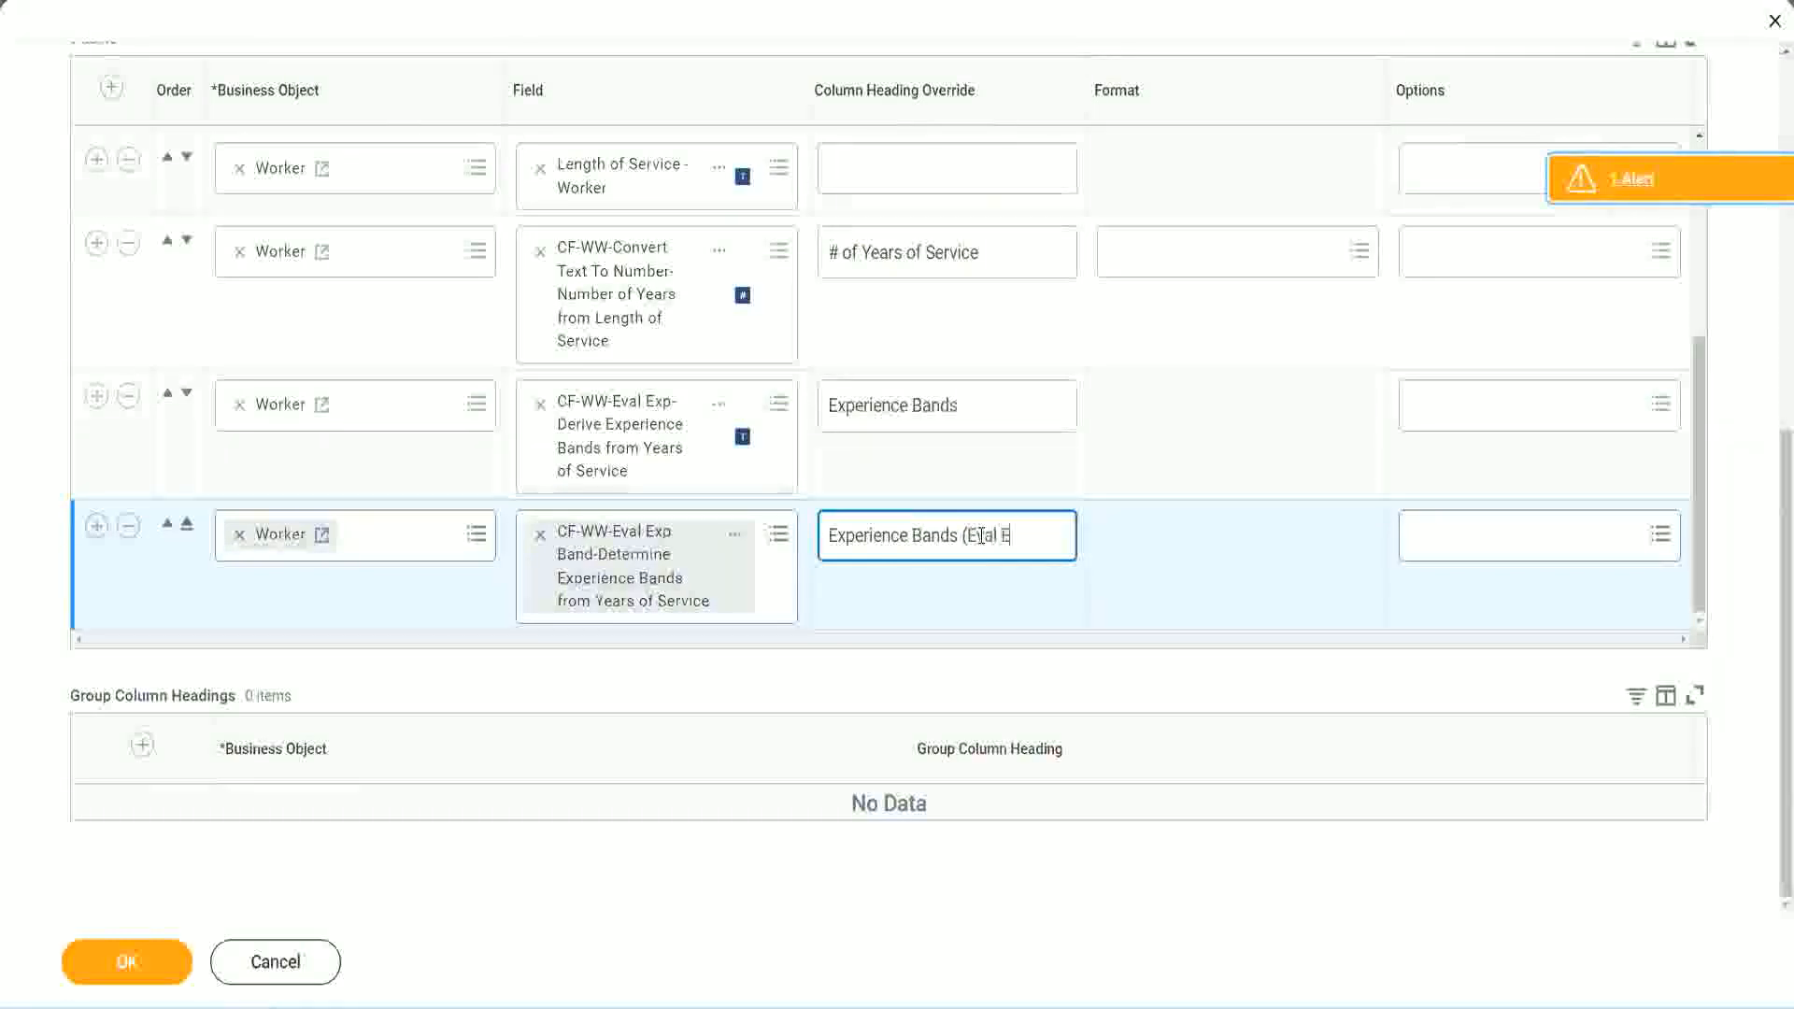
text(xp Bands))
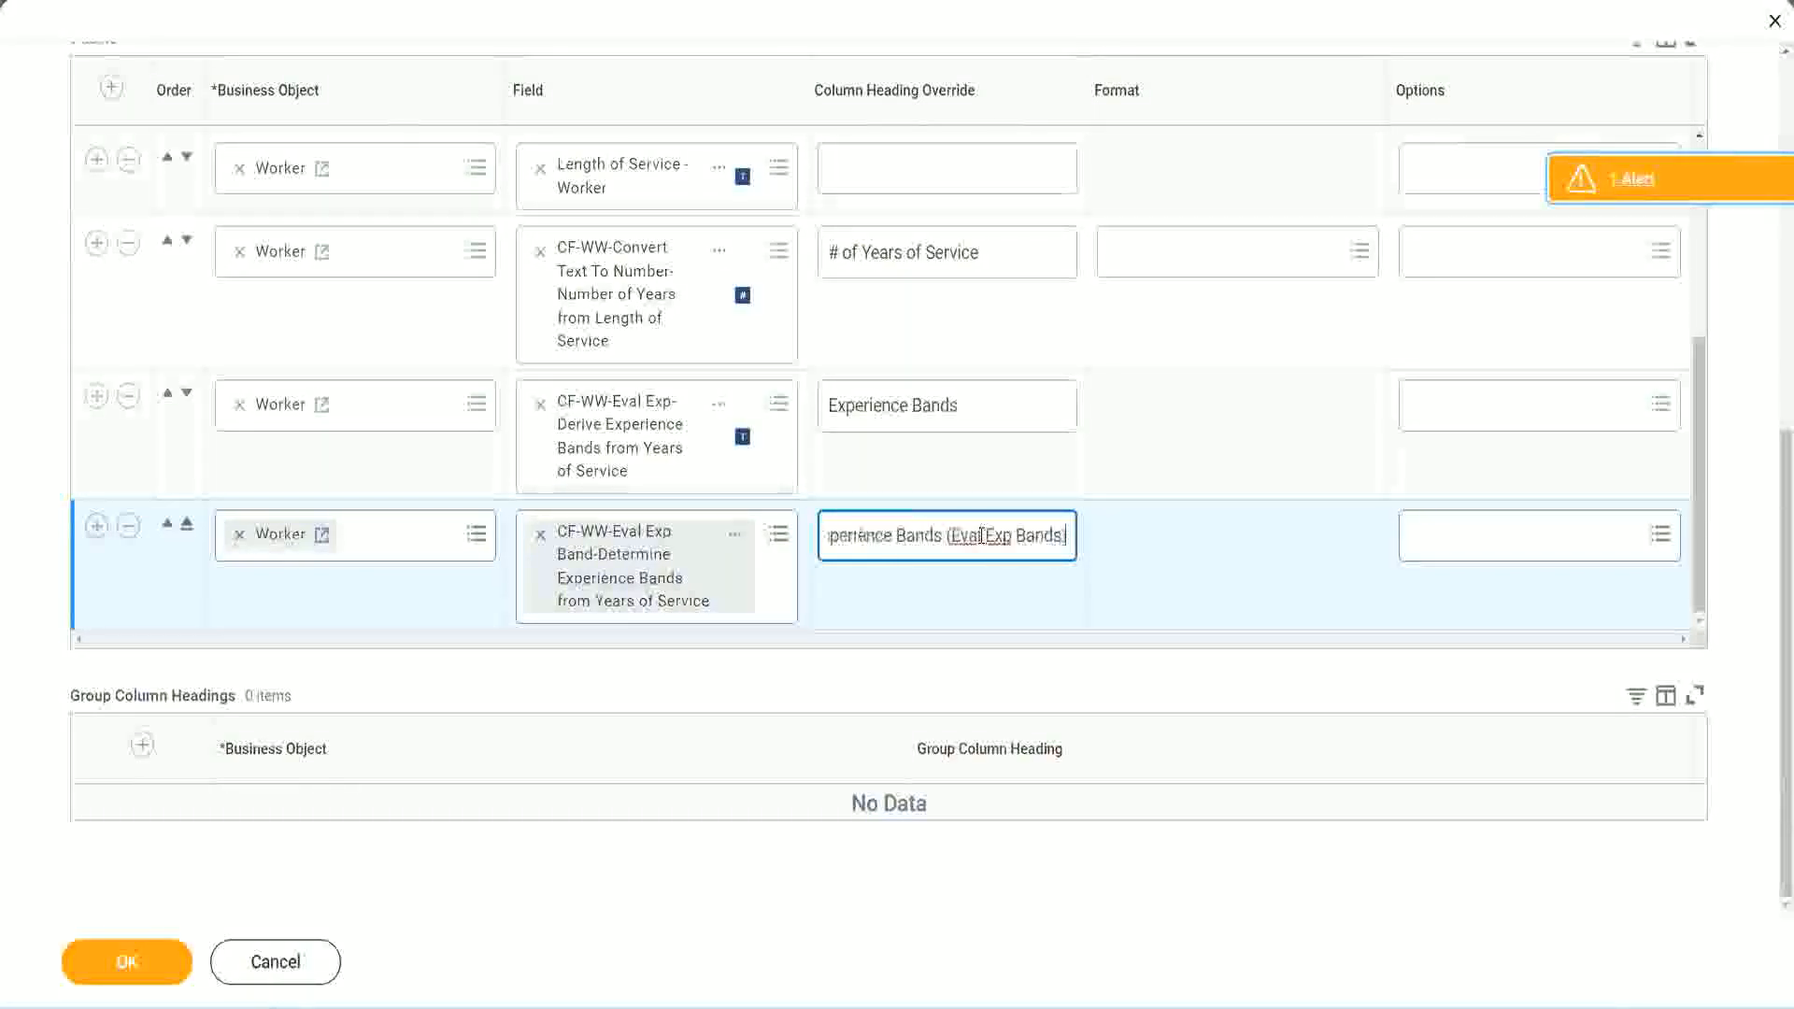
double_click(999, 535)
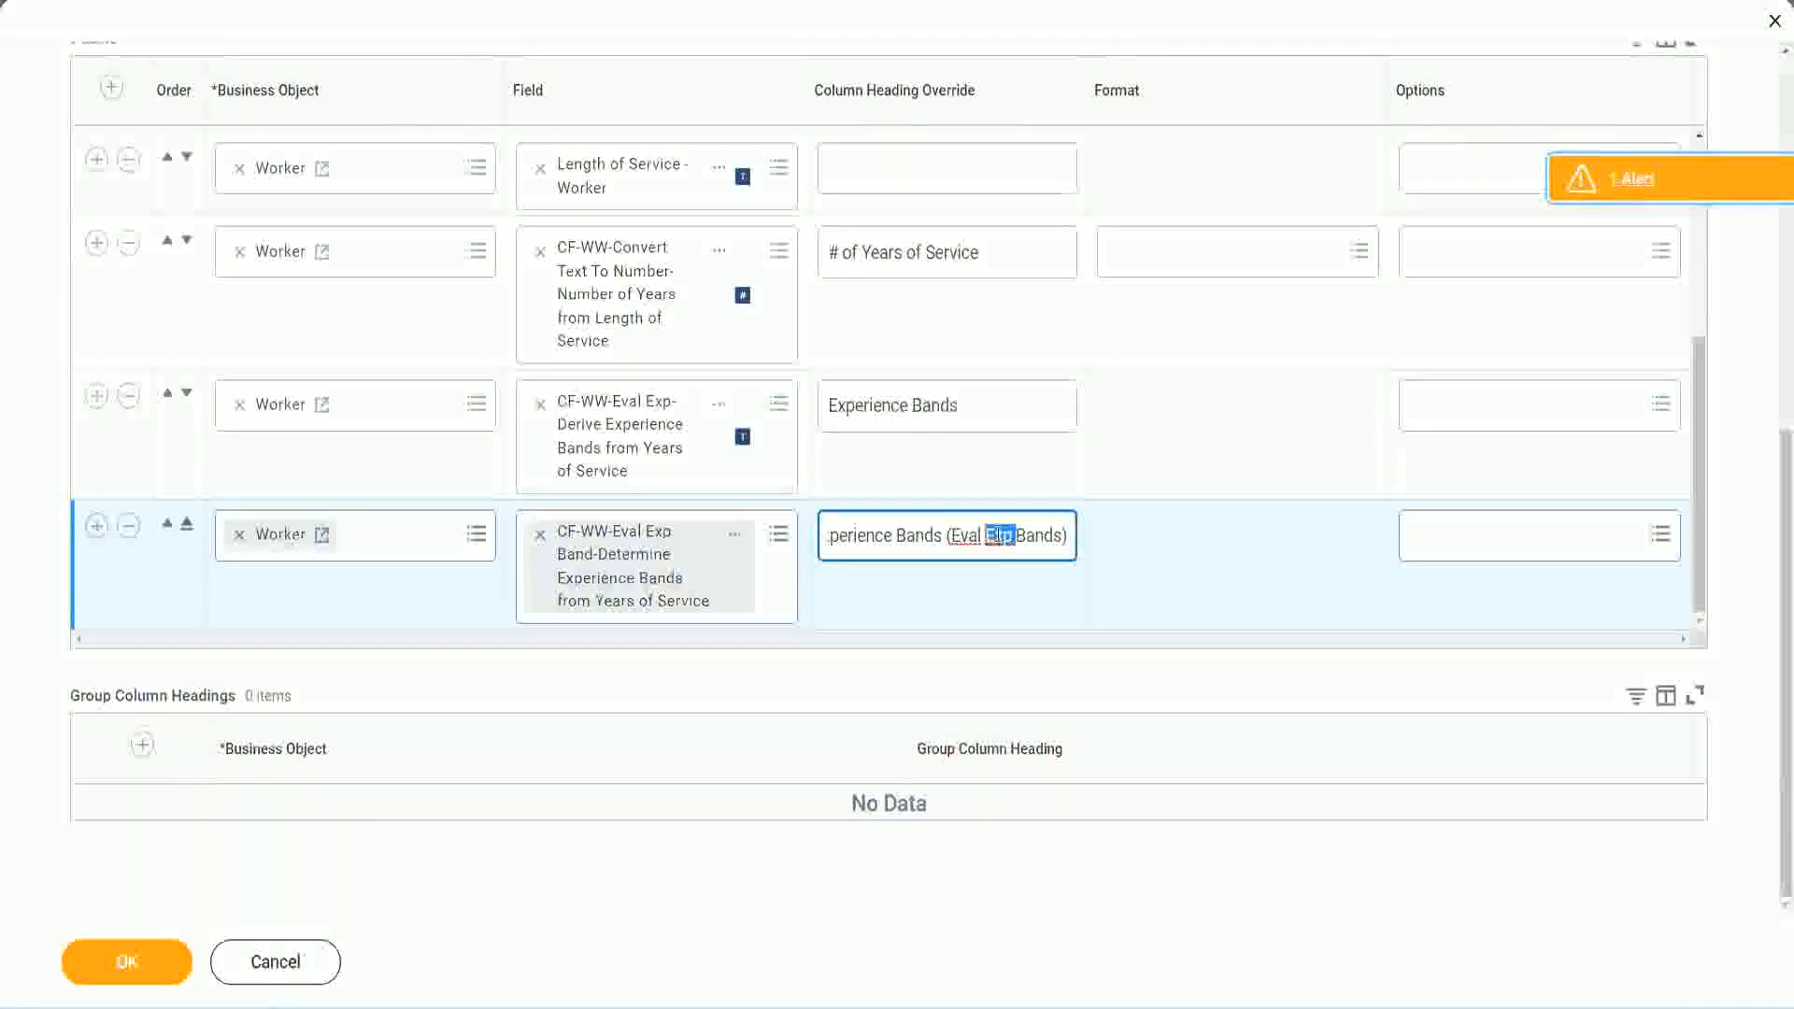
click(1034, 535)
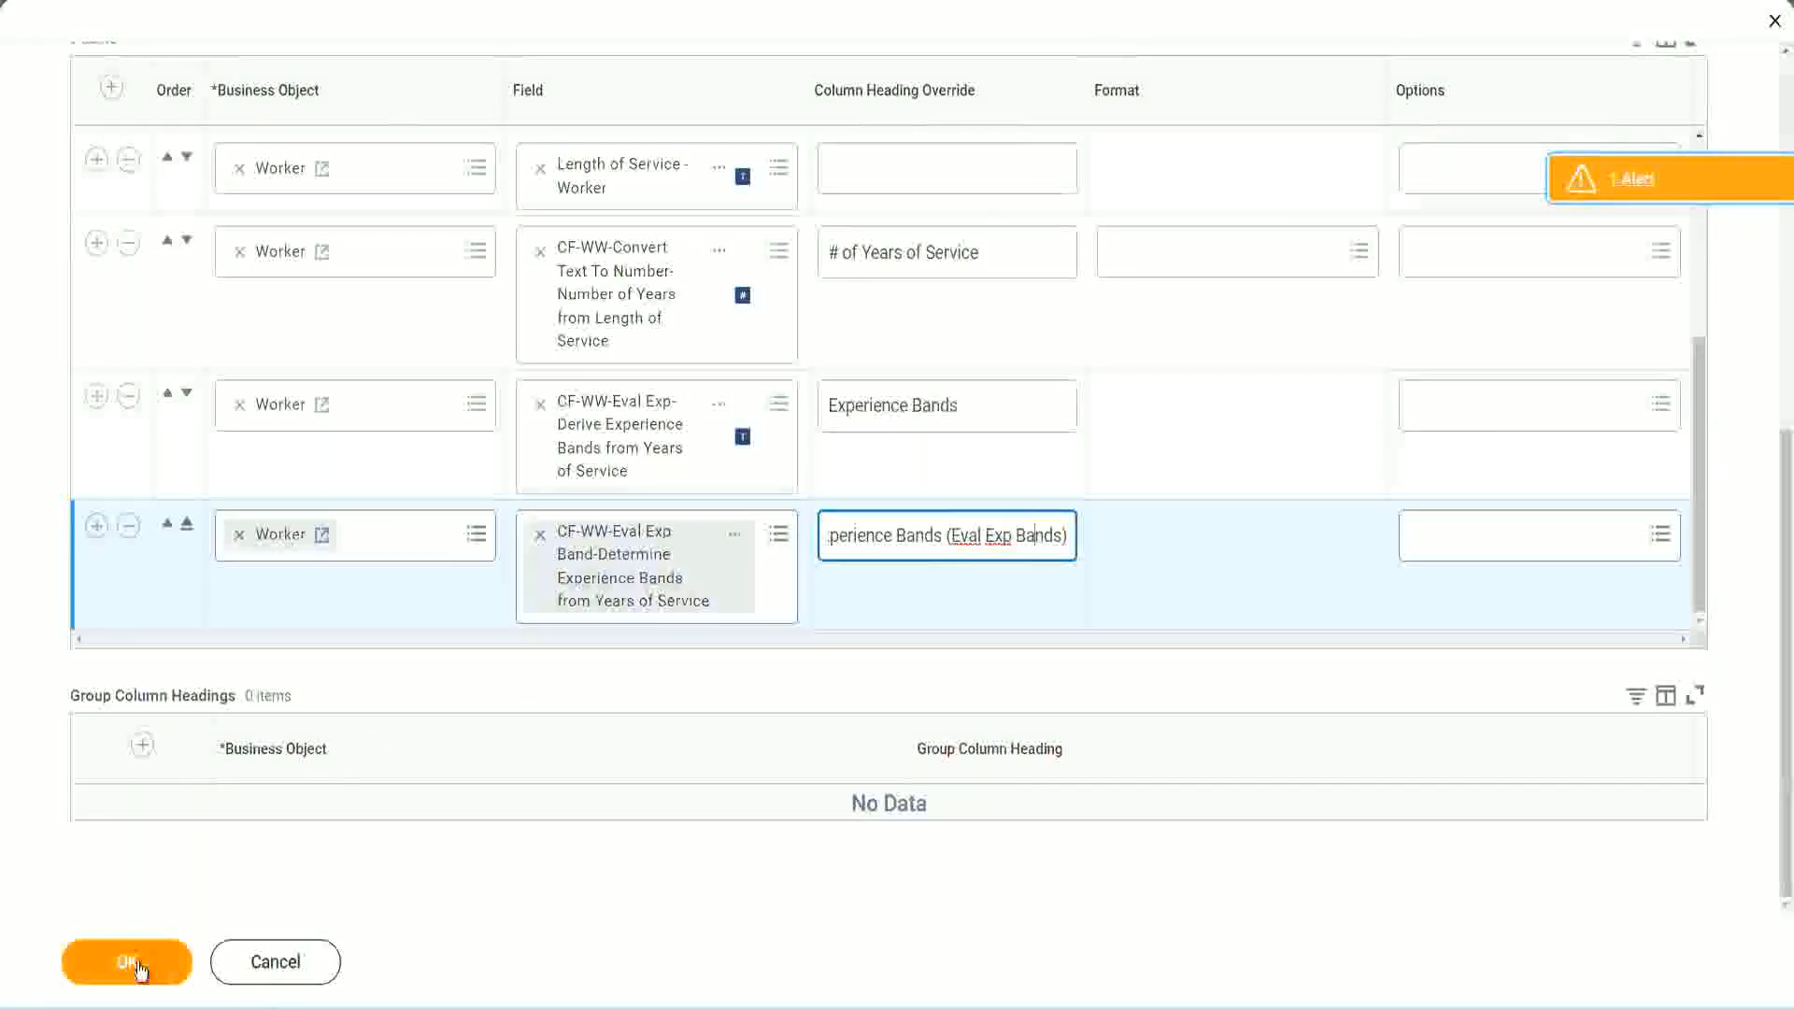
click(137, 965)
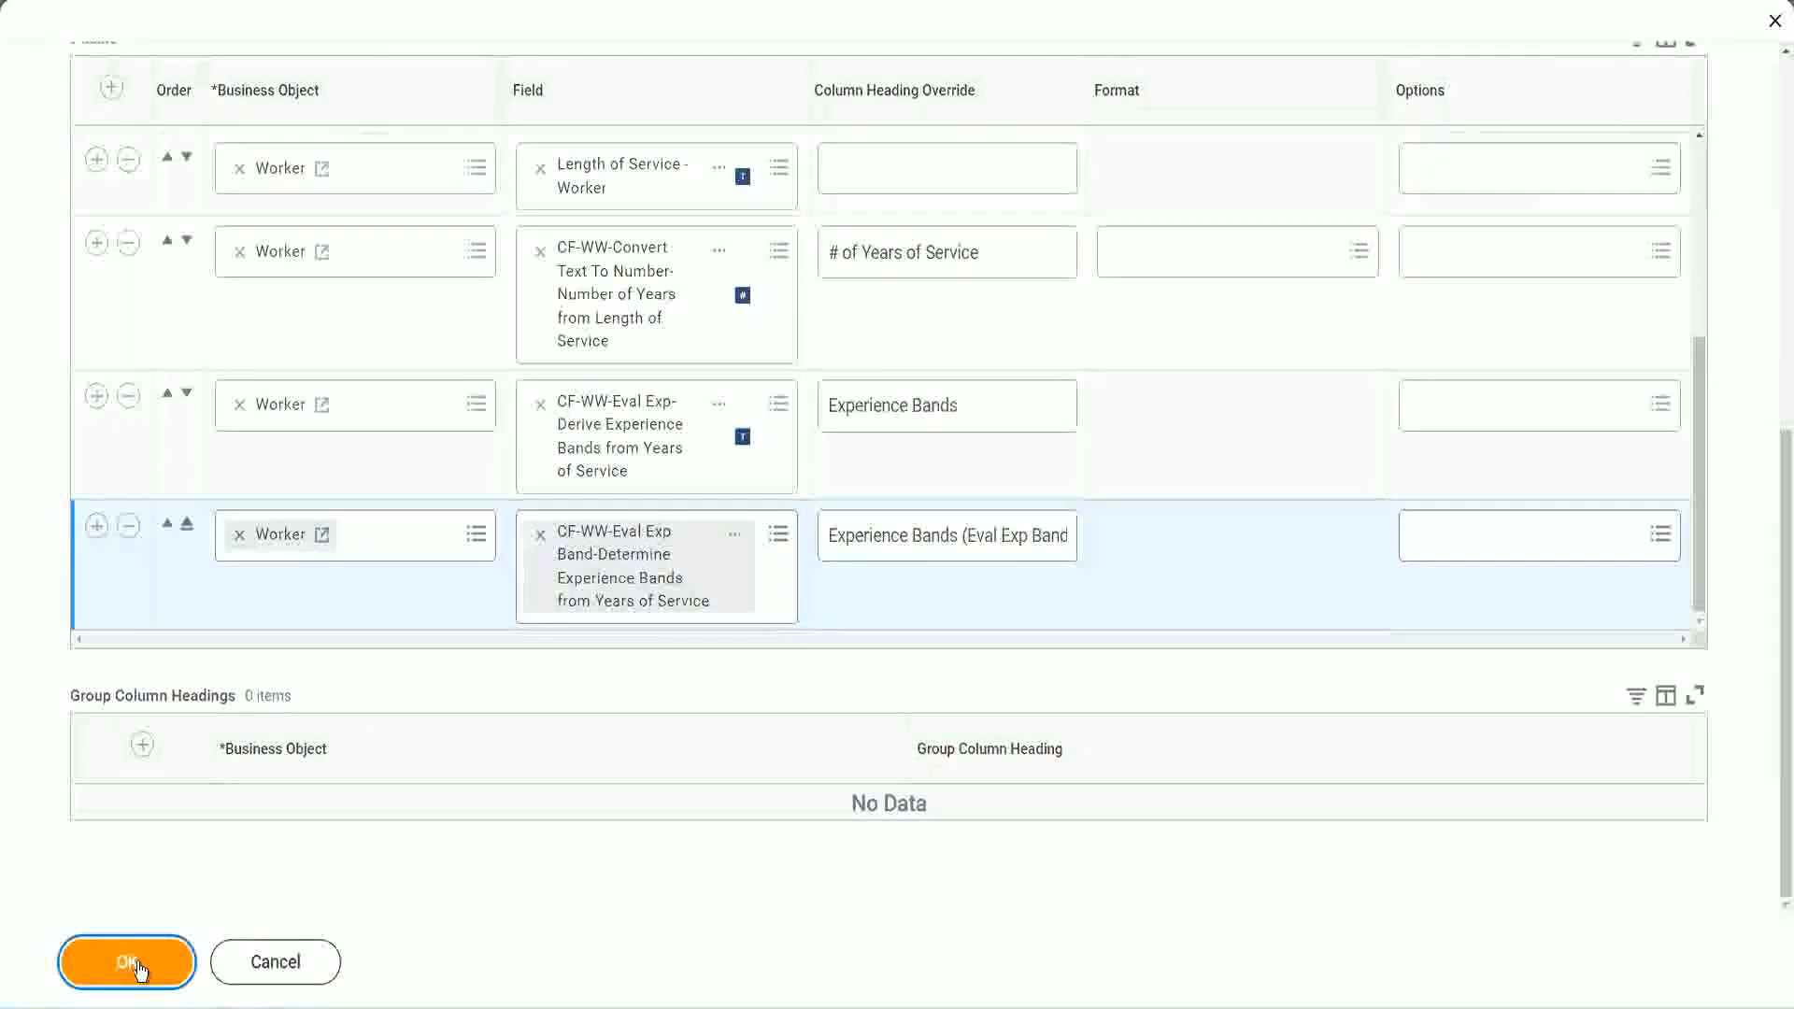